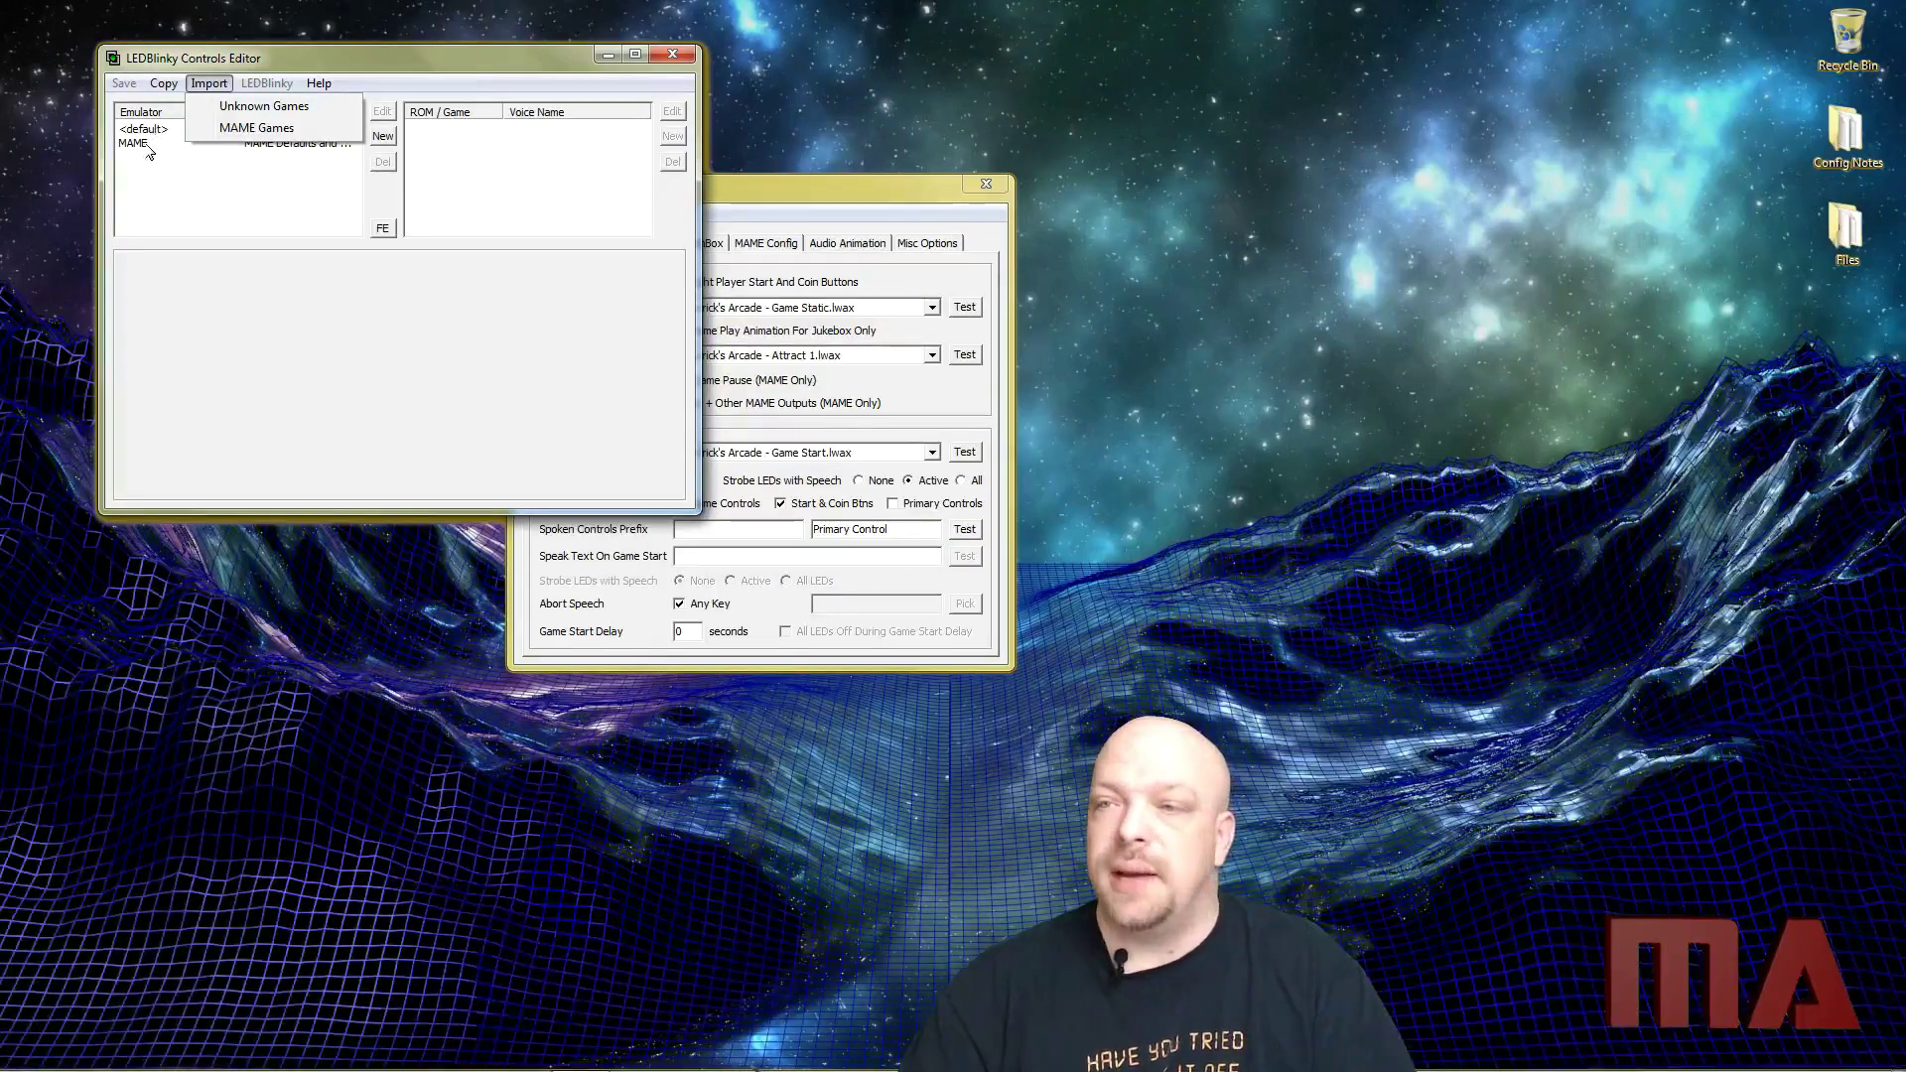
# Import the unknown NES game SUPER_MARIO_BROS._3_(USA)_(REV_A) and accept adding a <default> control group for the NINTENDO_ENTERTAINMENT_SYSTEM emulator
pyautogui.click(238, 107)
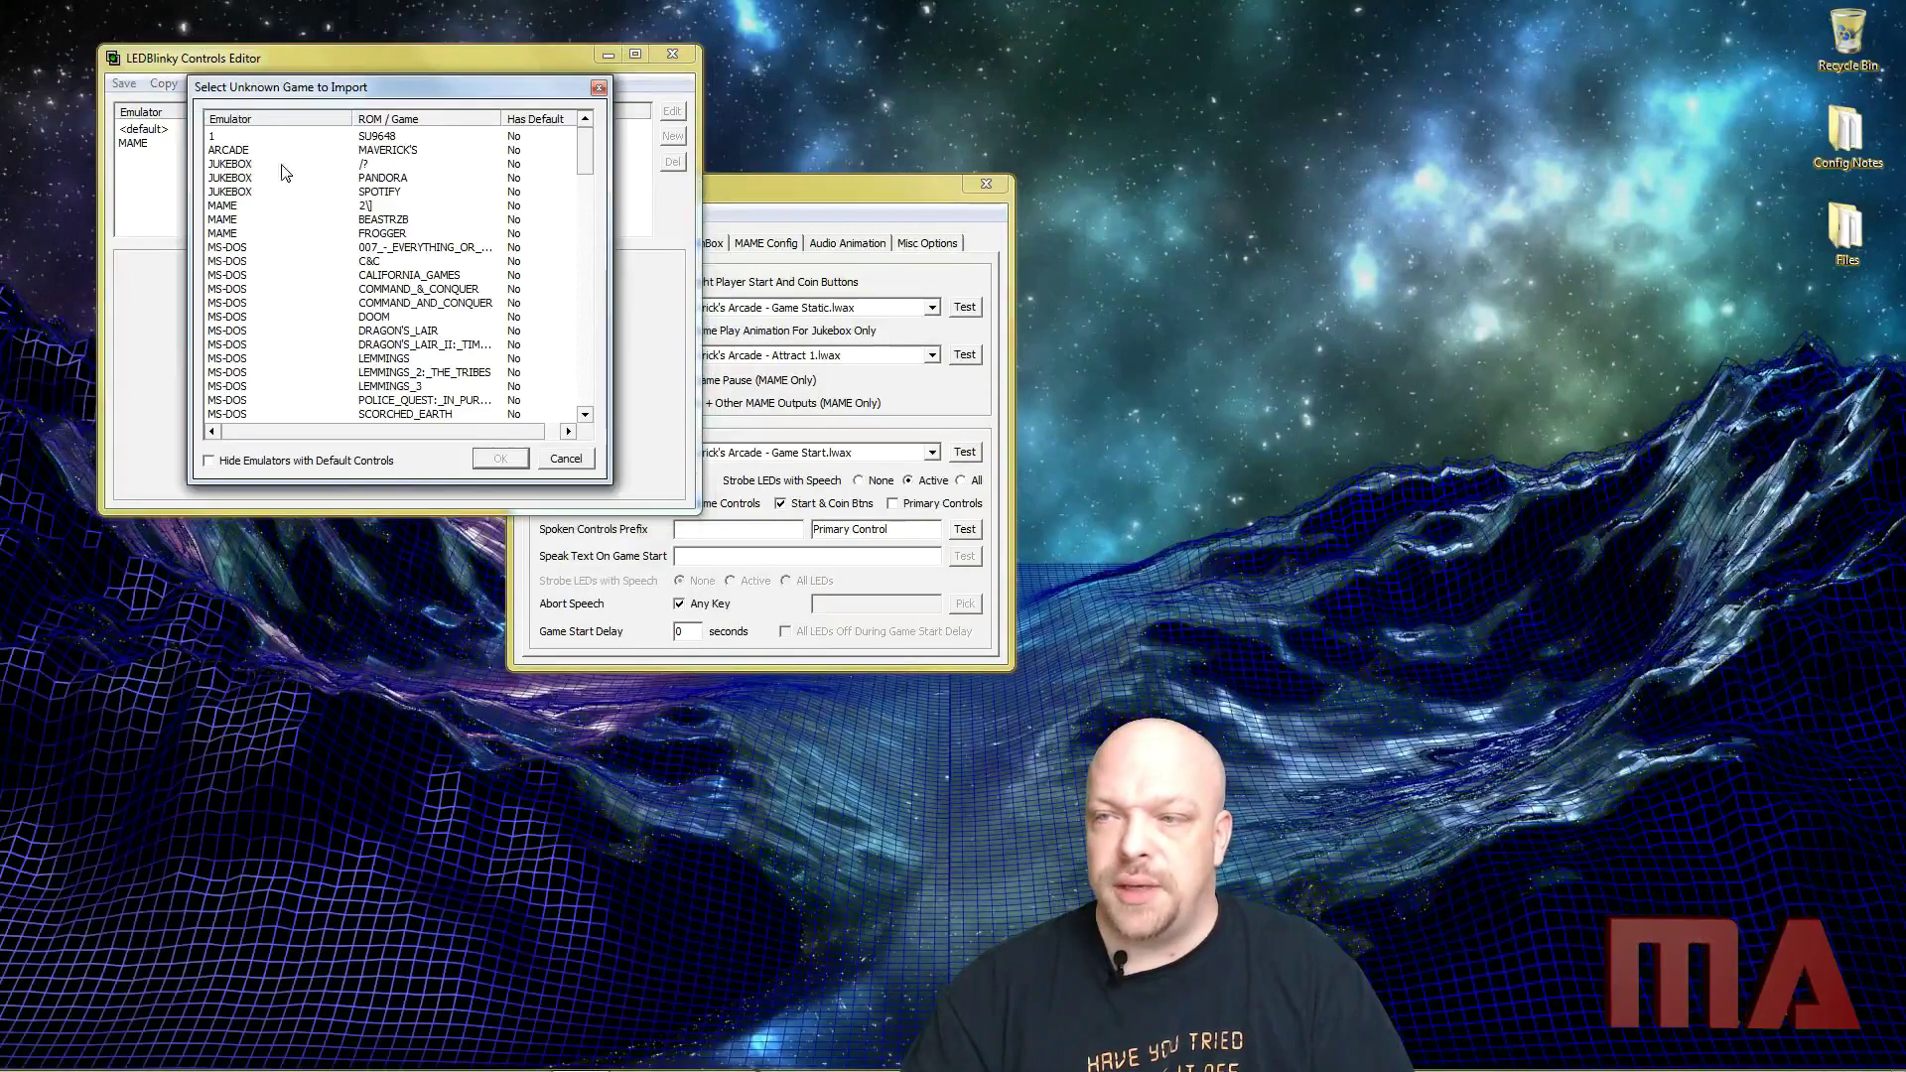
pyautogui.scroll(-10, 587, 402)
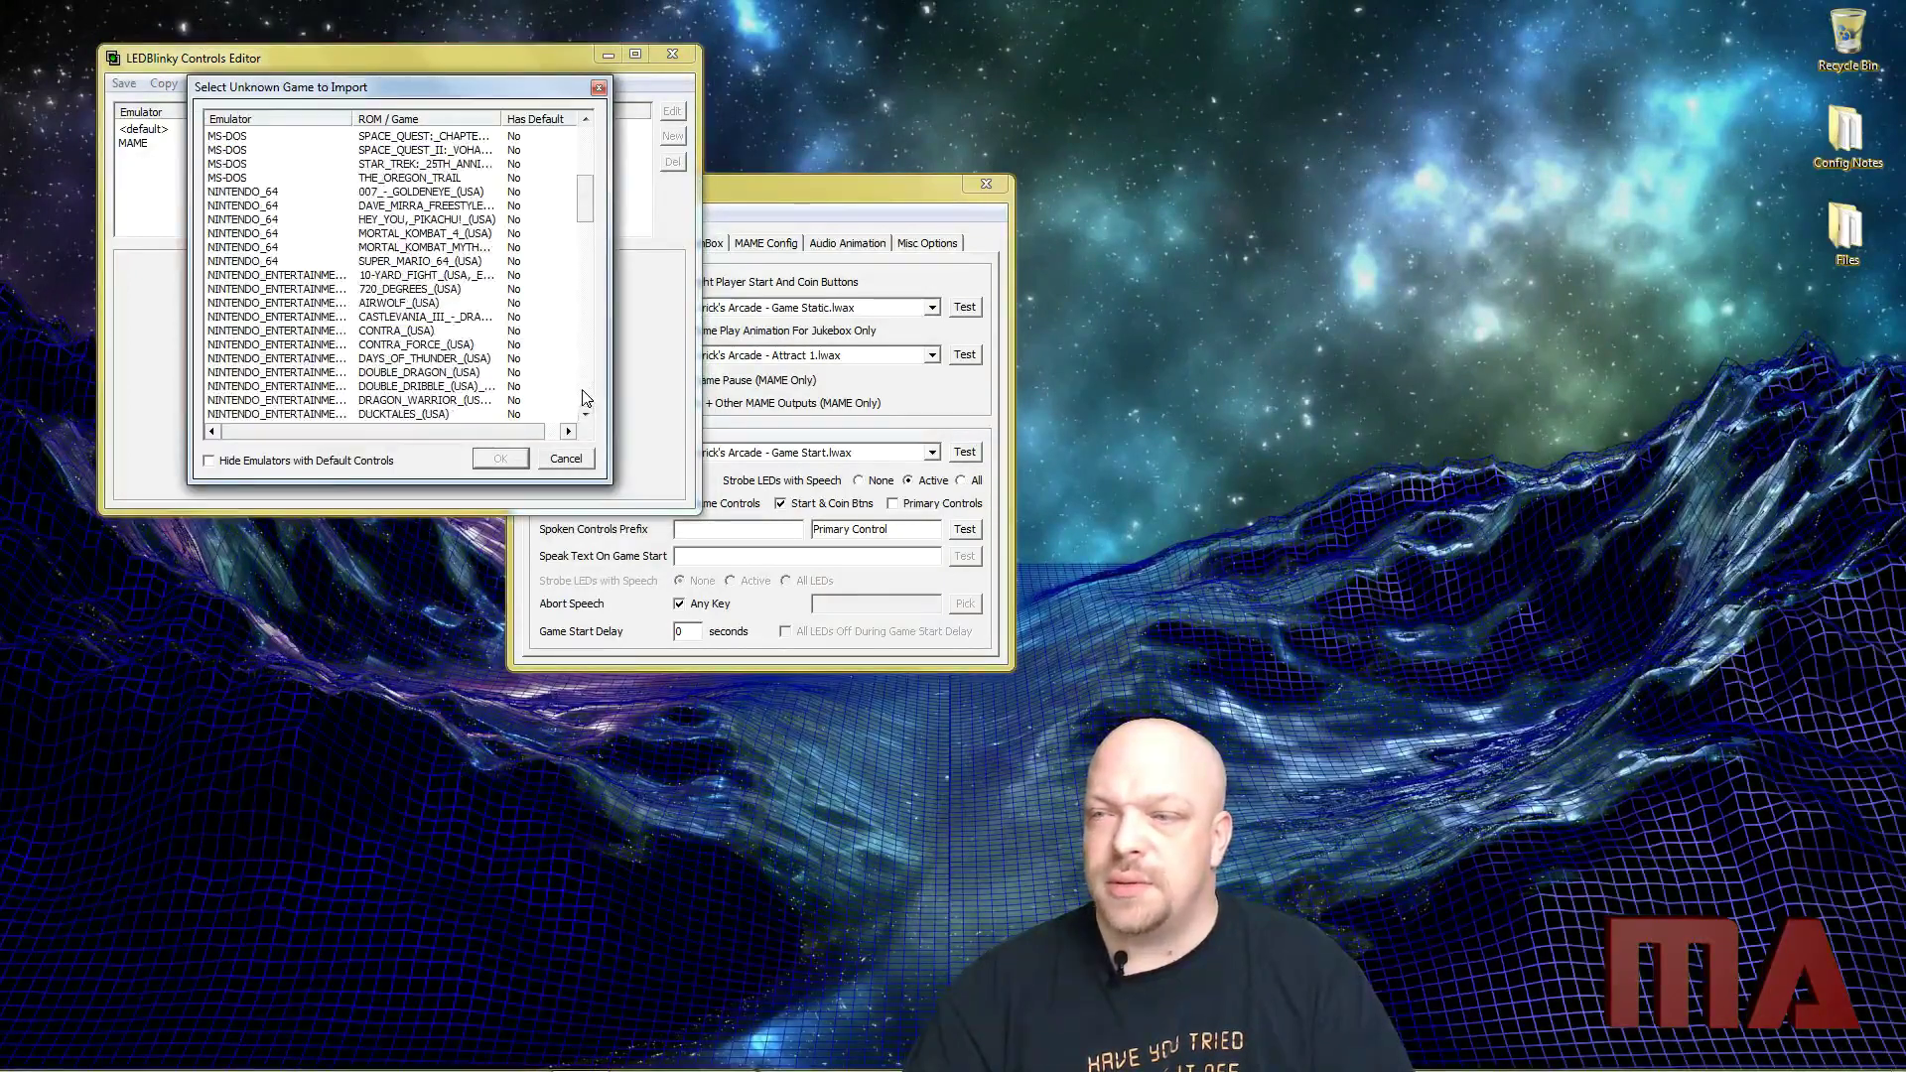
pyautogui.scroll(-8, 587, 399)
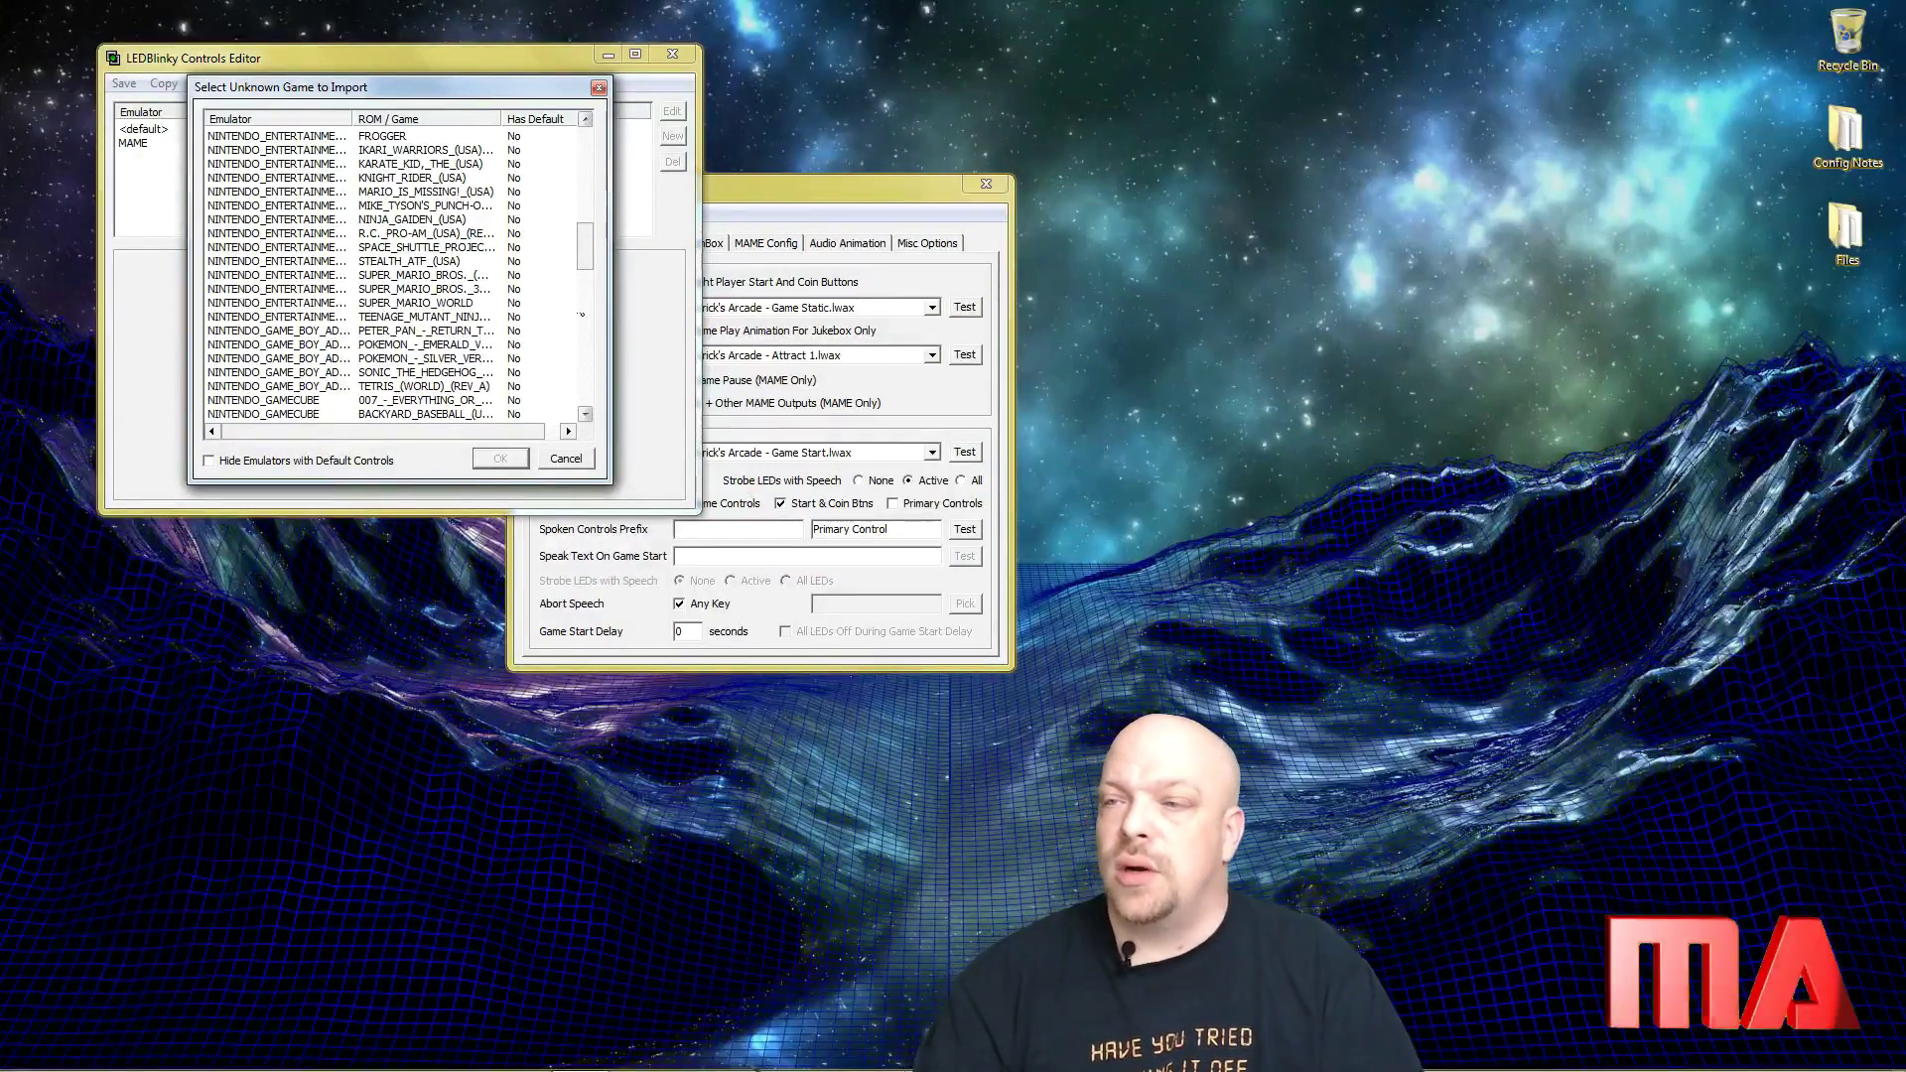
pyautogui.click(365, 292)
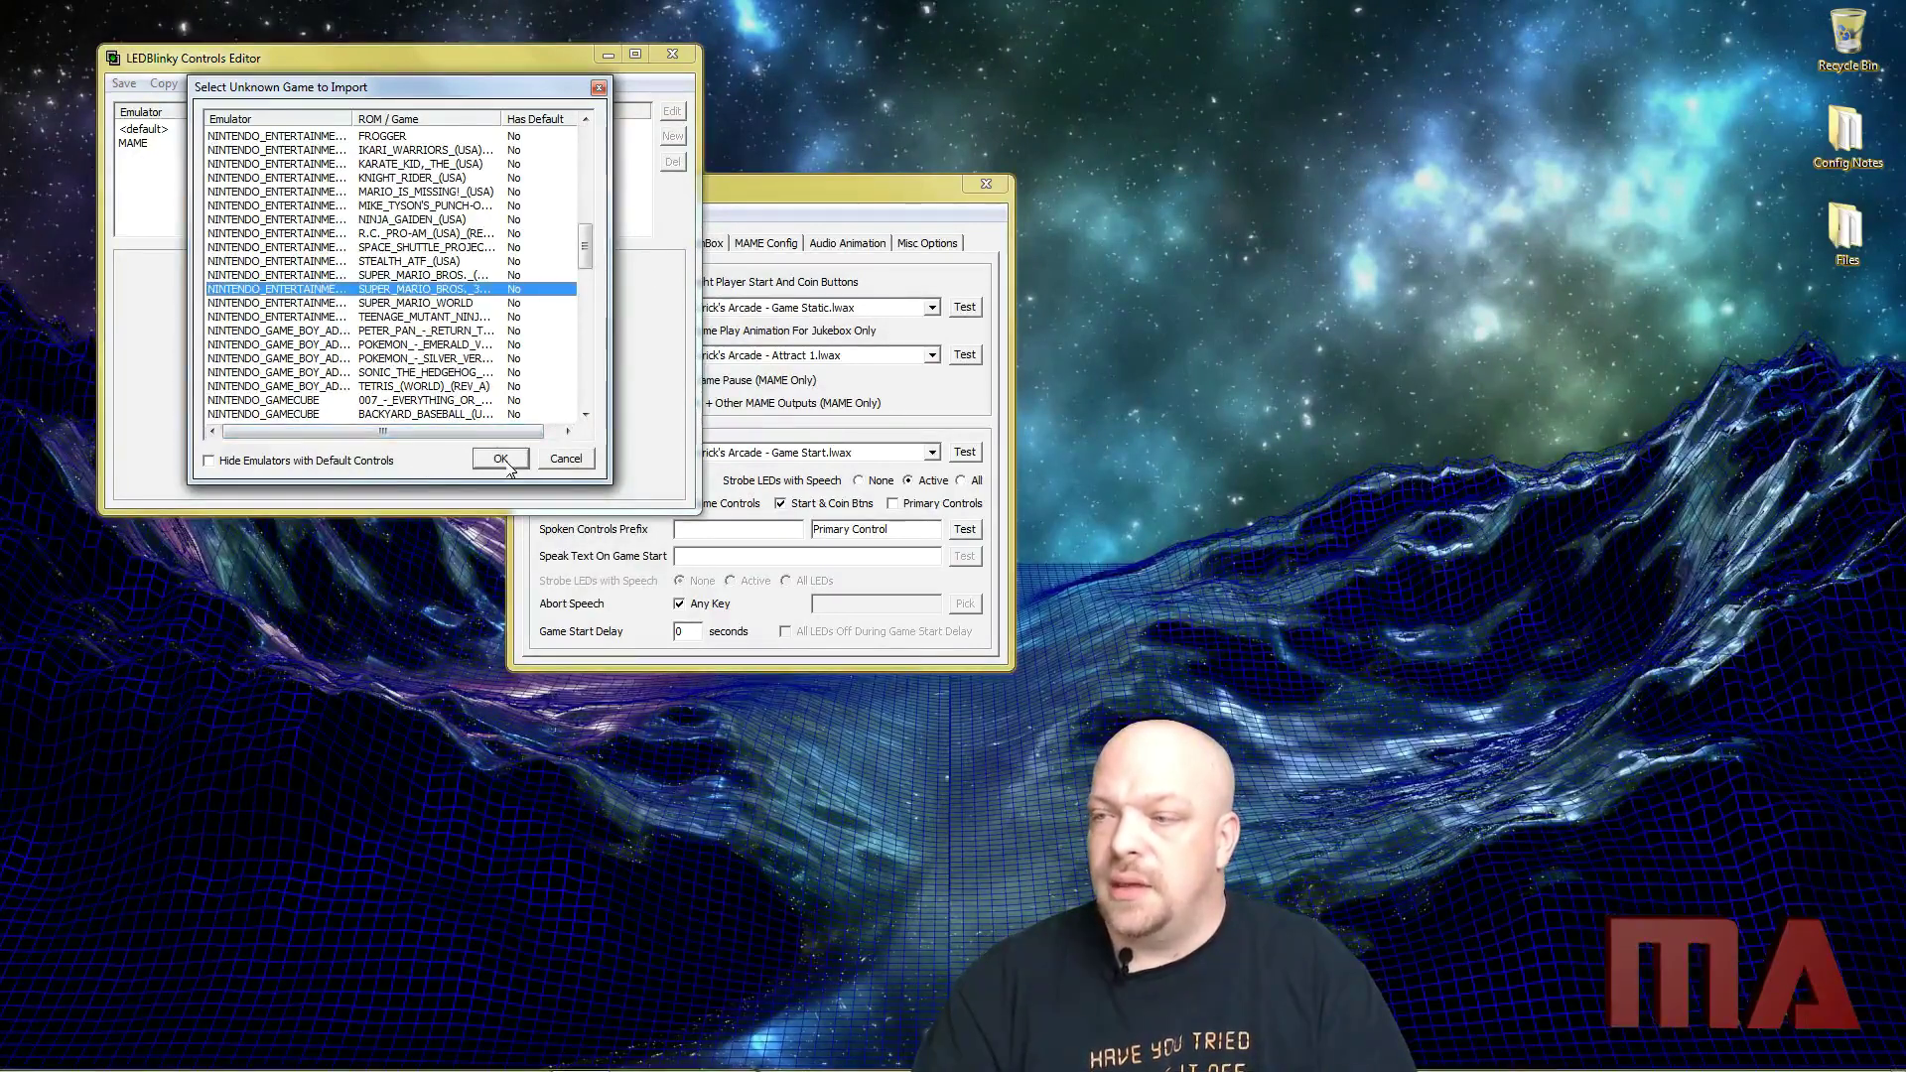
pyautogui.click(502, 458)
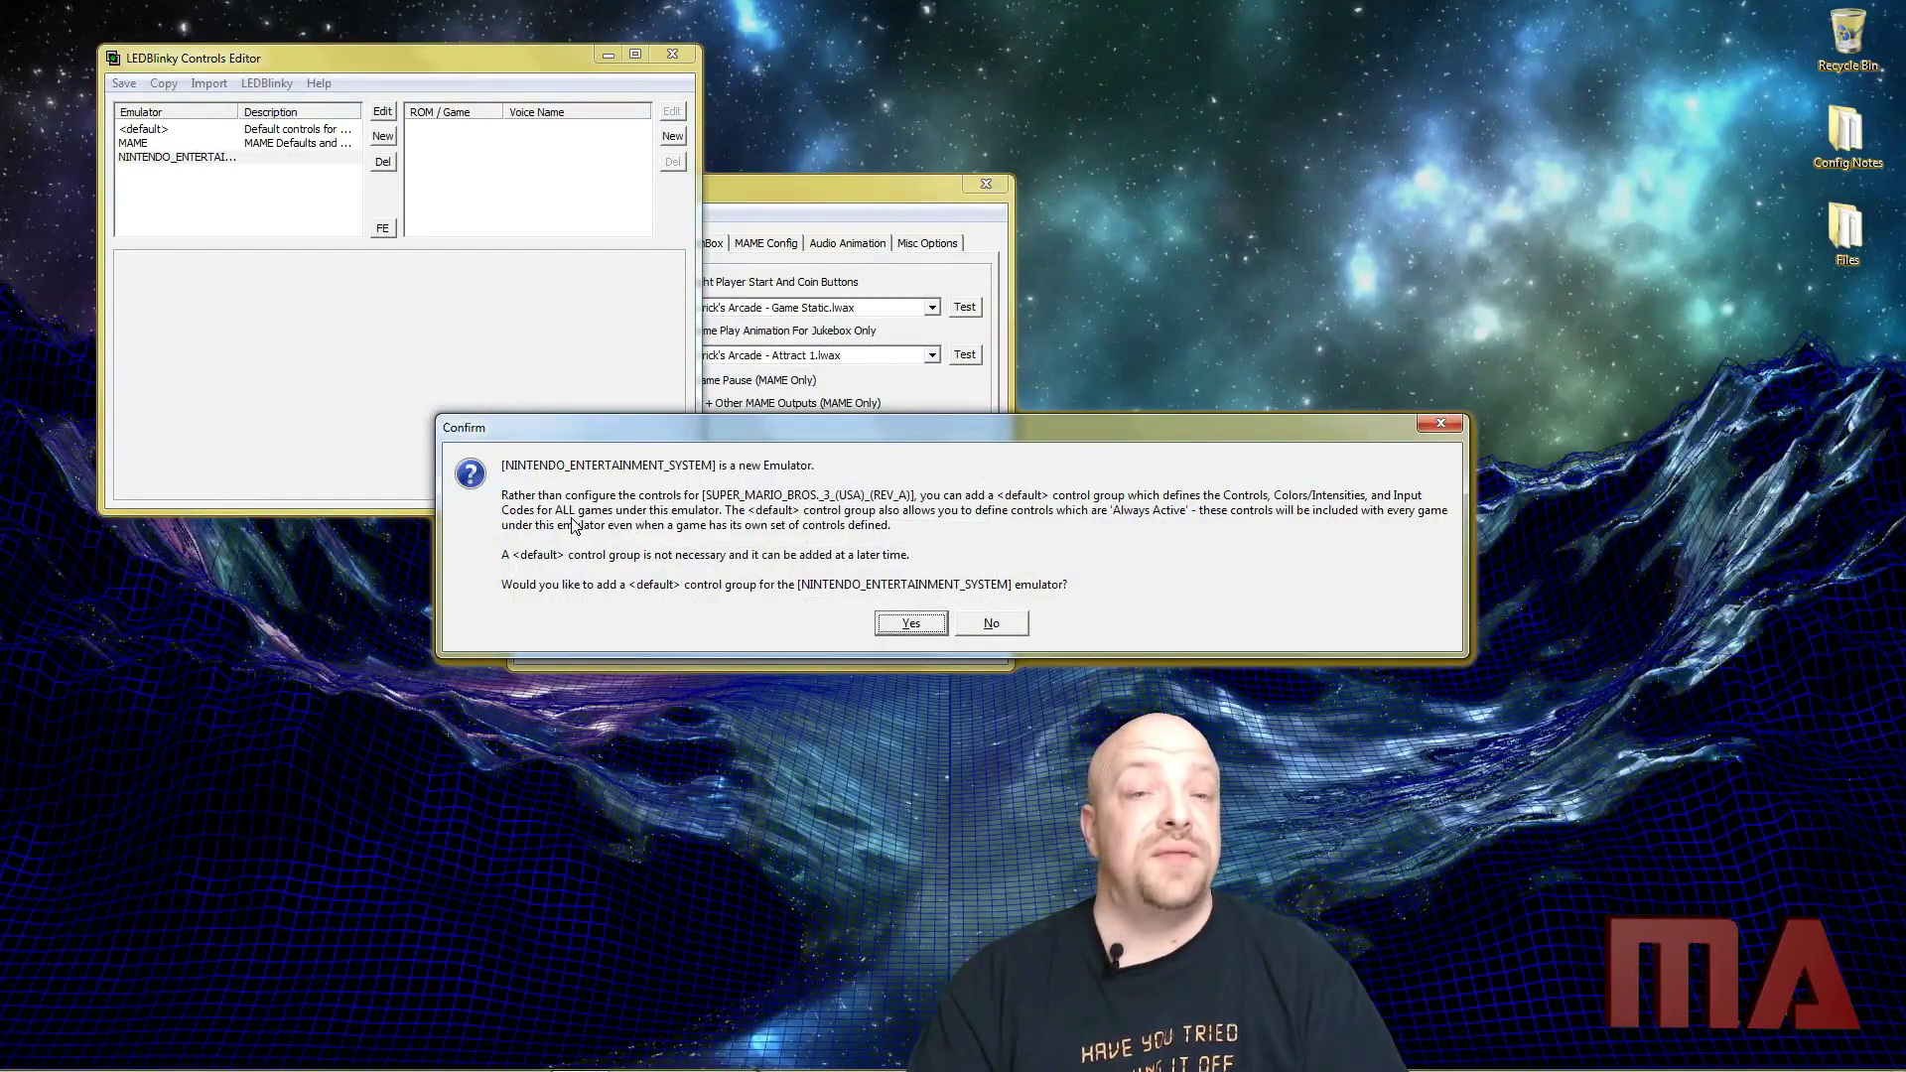
pyautogui.click(907, 625)
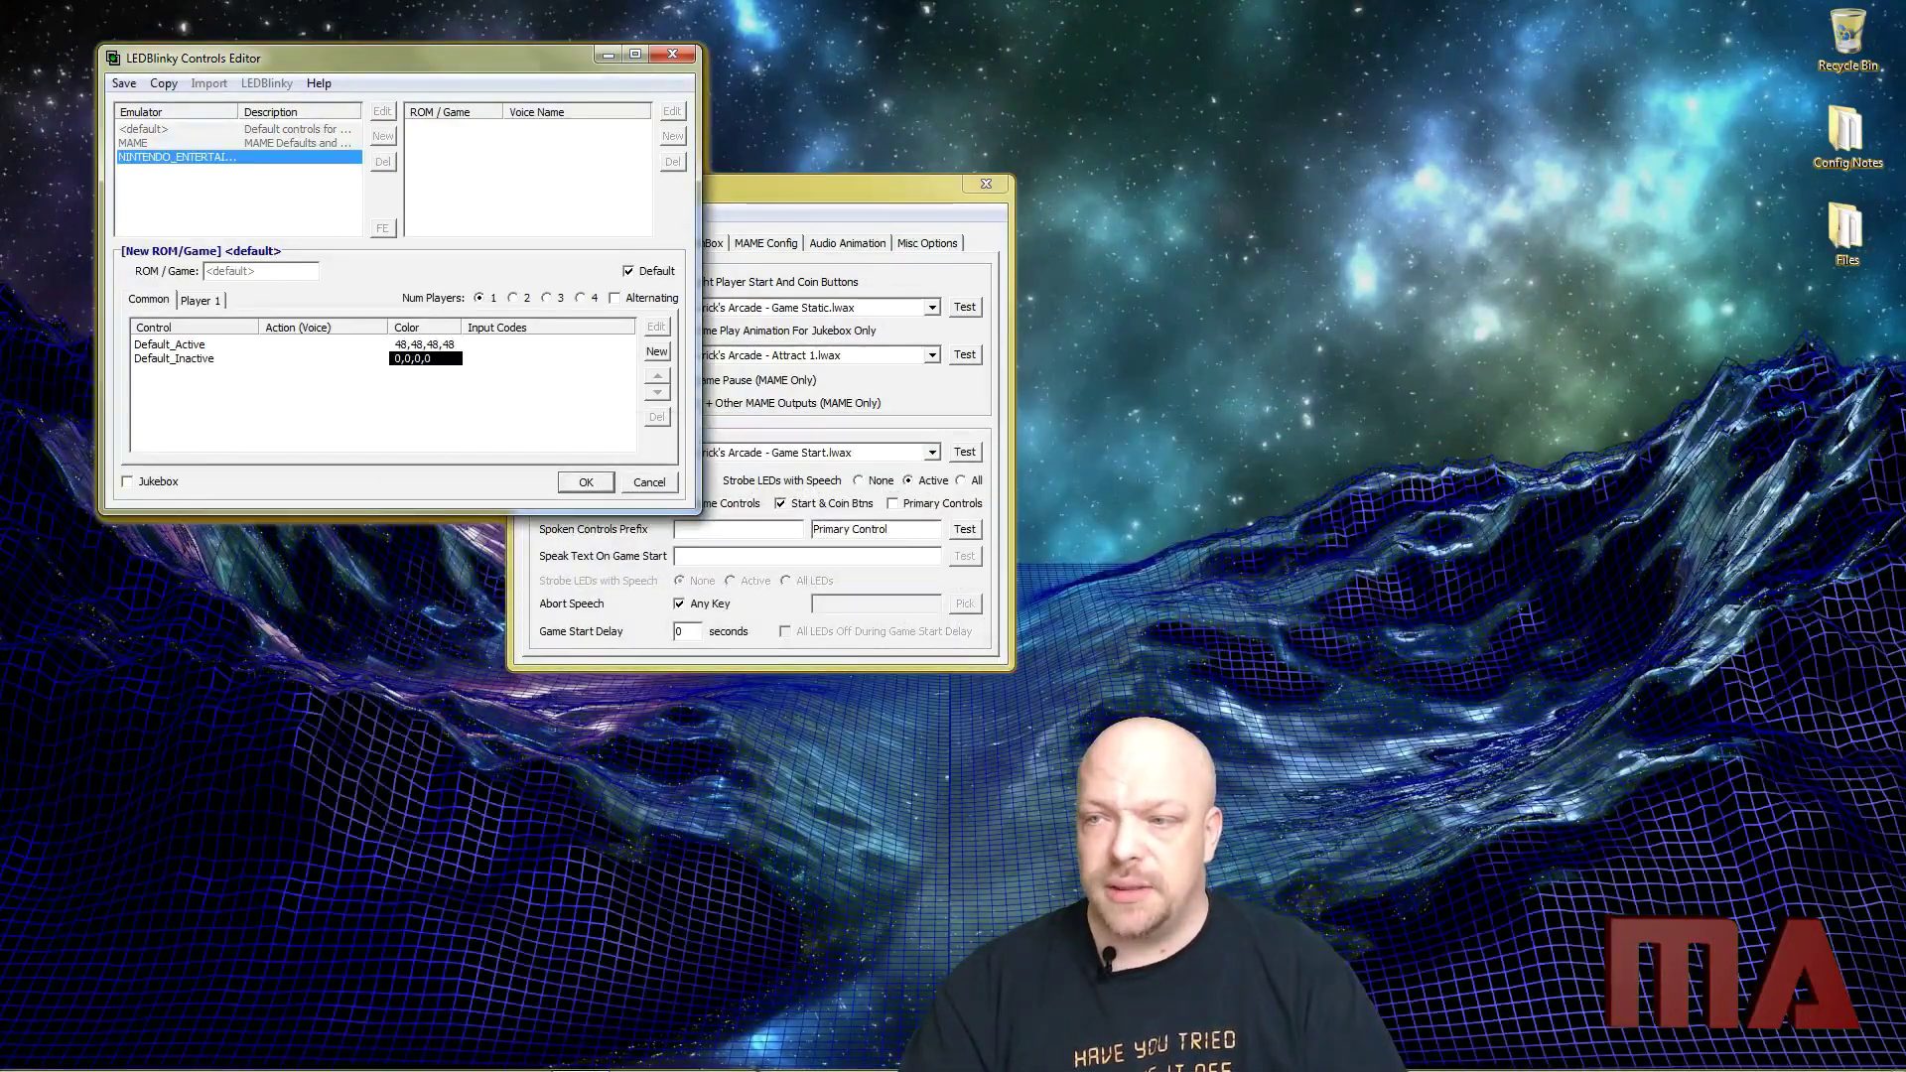
# Open the Default_Active control for editing, try the named color Black, and dismiss the message
pyautogui.click(212, 346)
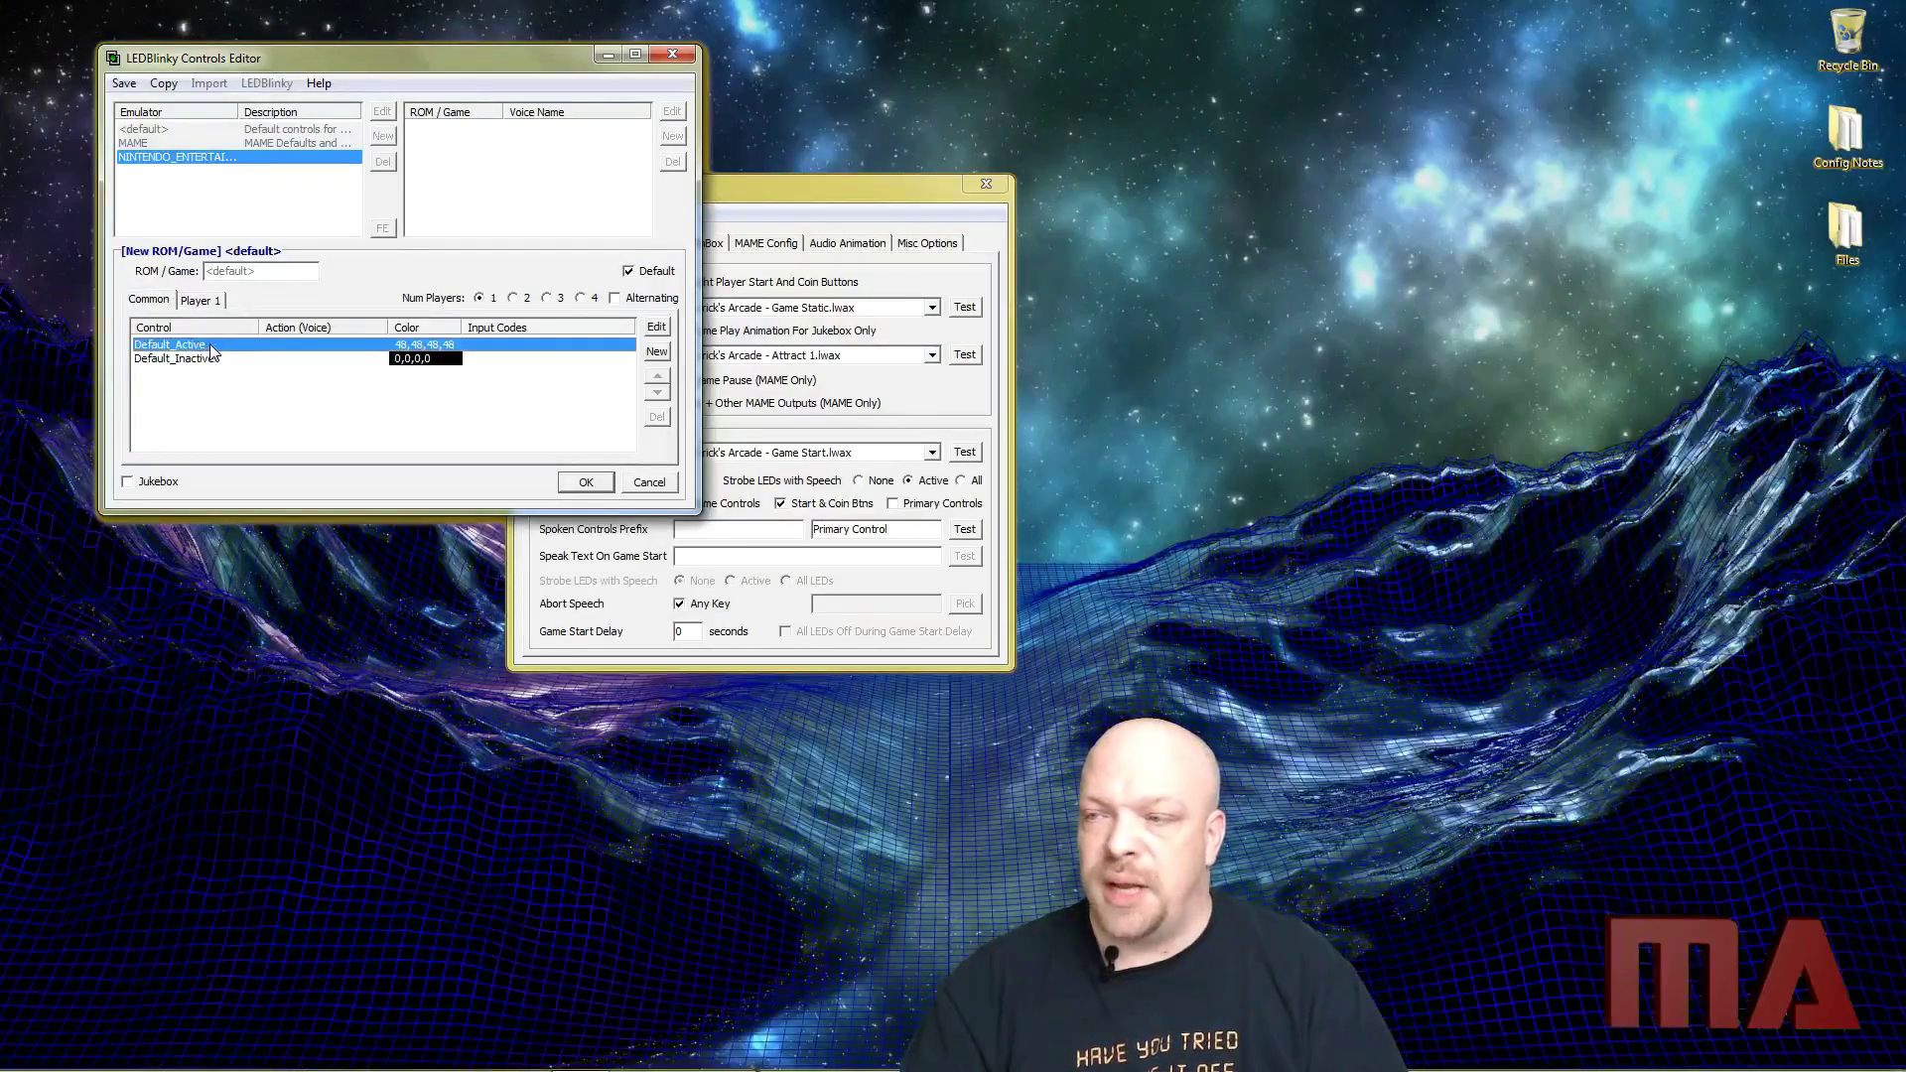
pyautogui.click(657, 329)
pyautogui.click(303, 193)
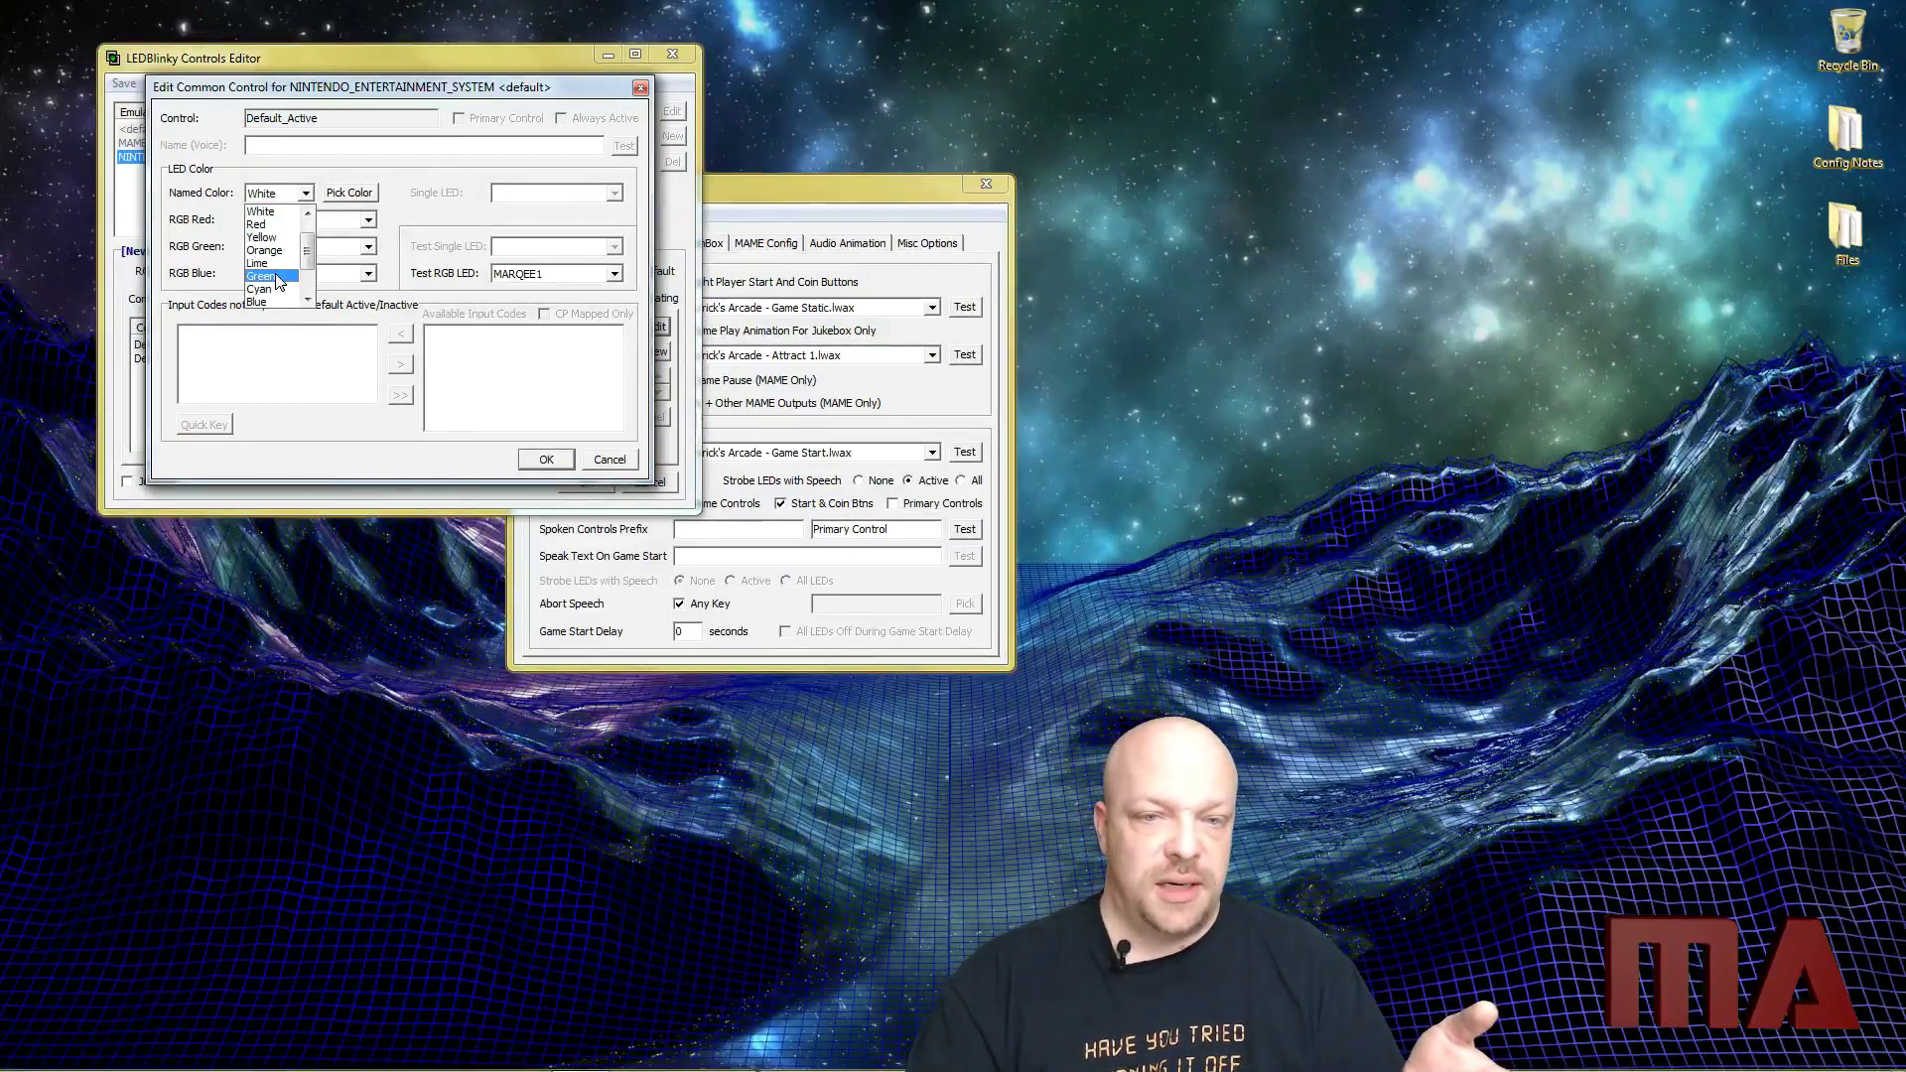
pyautogui.click(308, 300)
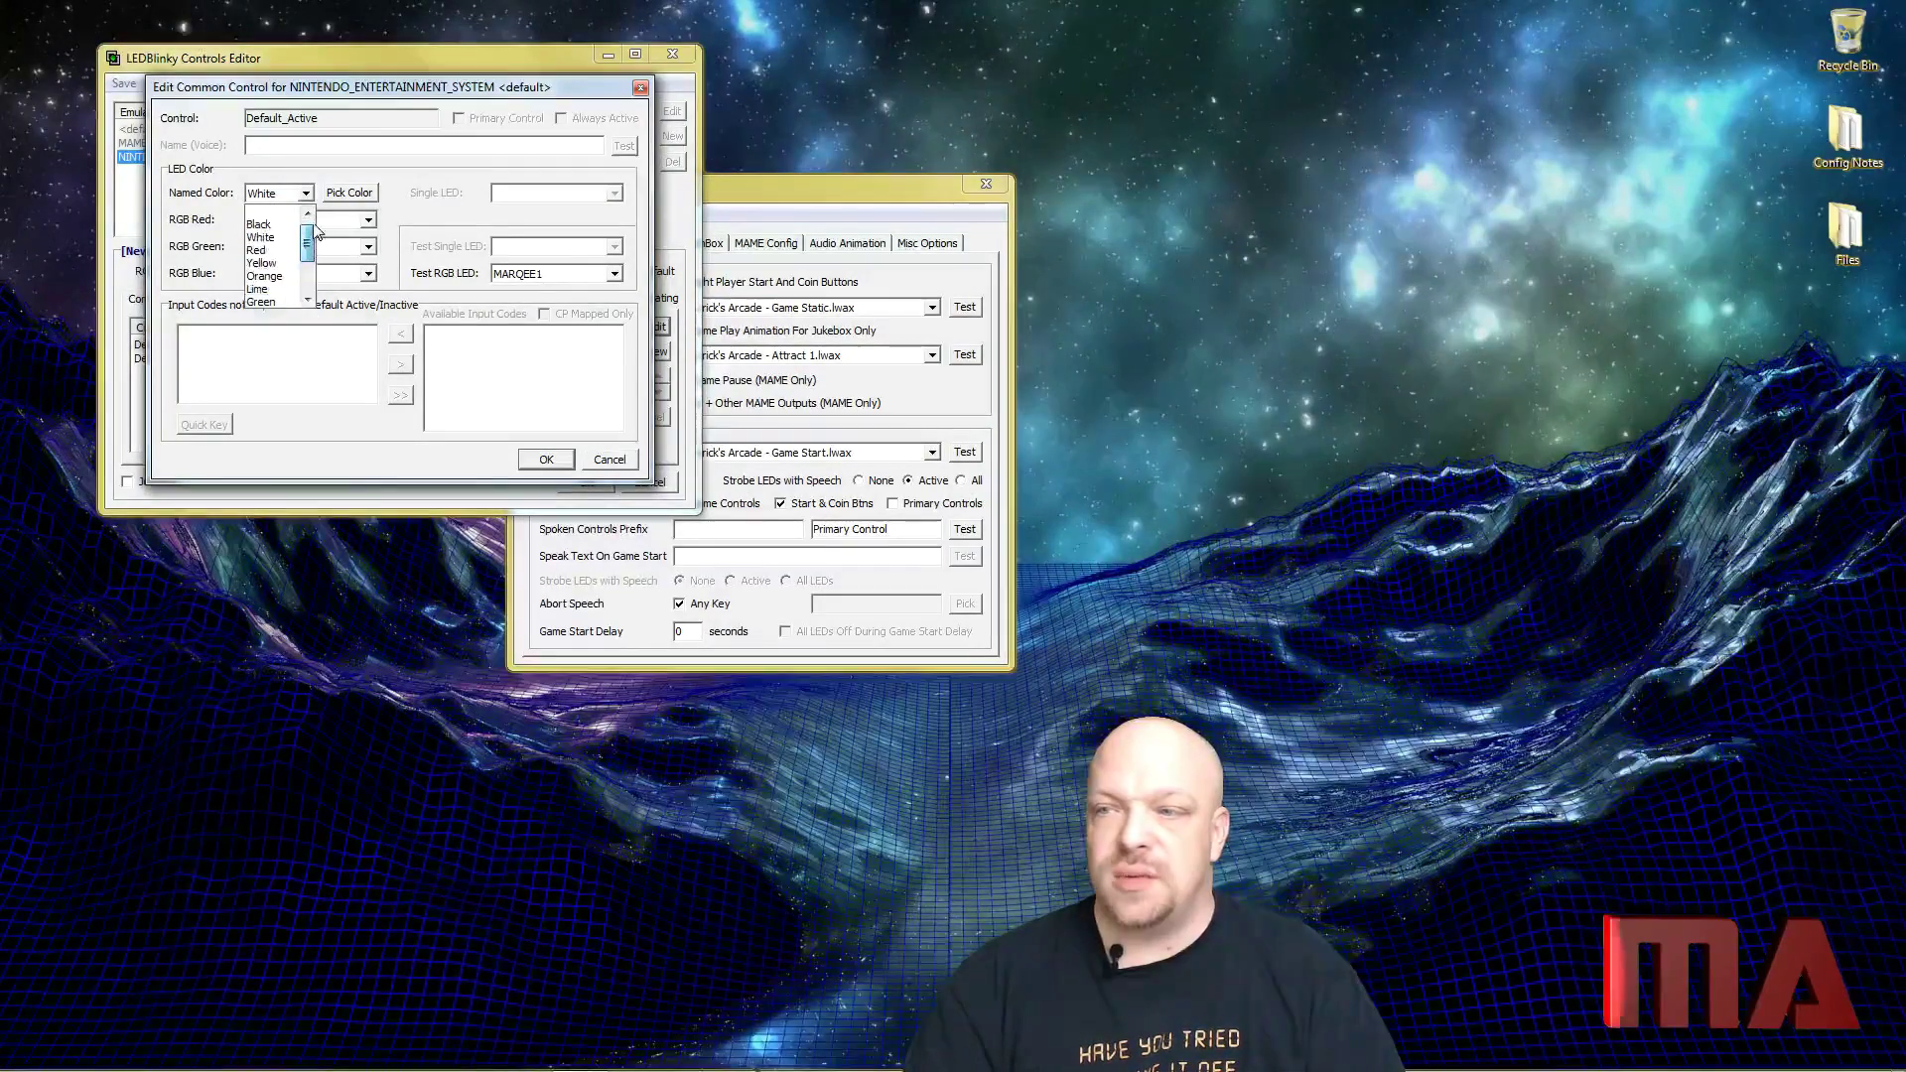
pyautogui.click(260, 224)
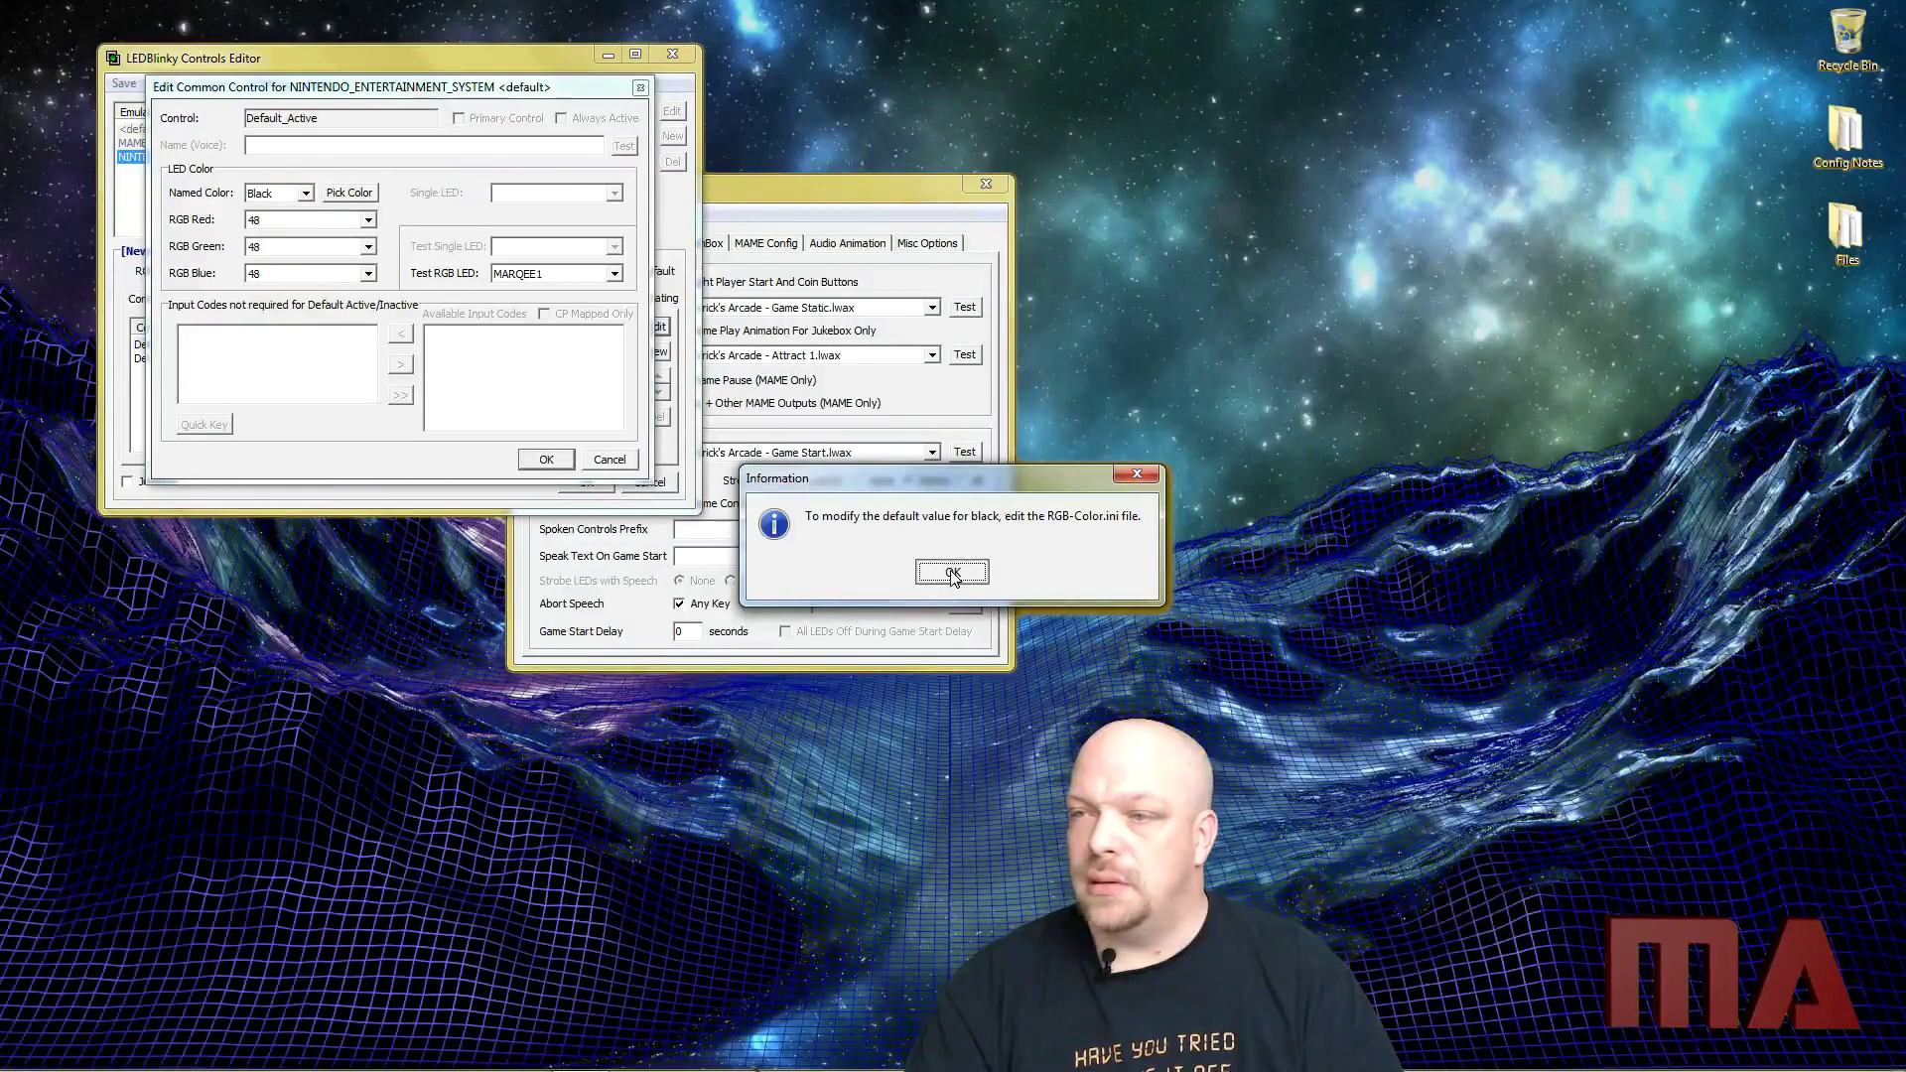
pyautogui.click(951, 573)
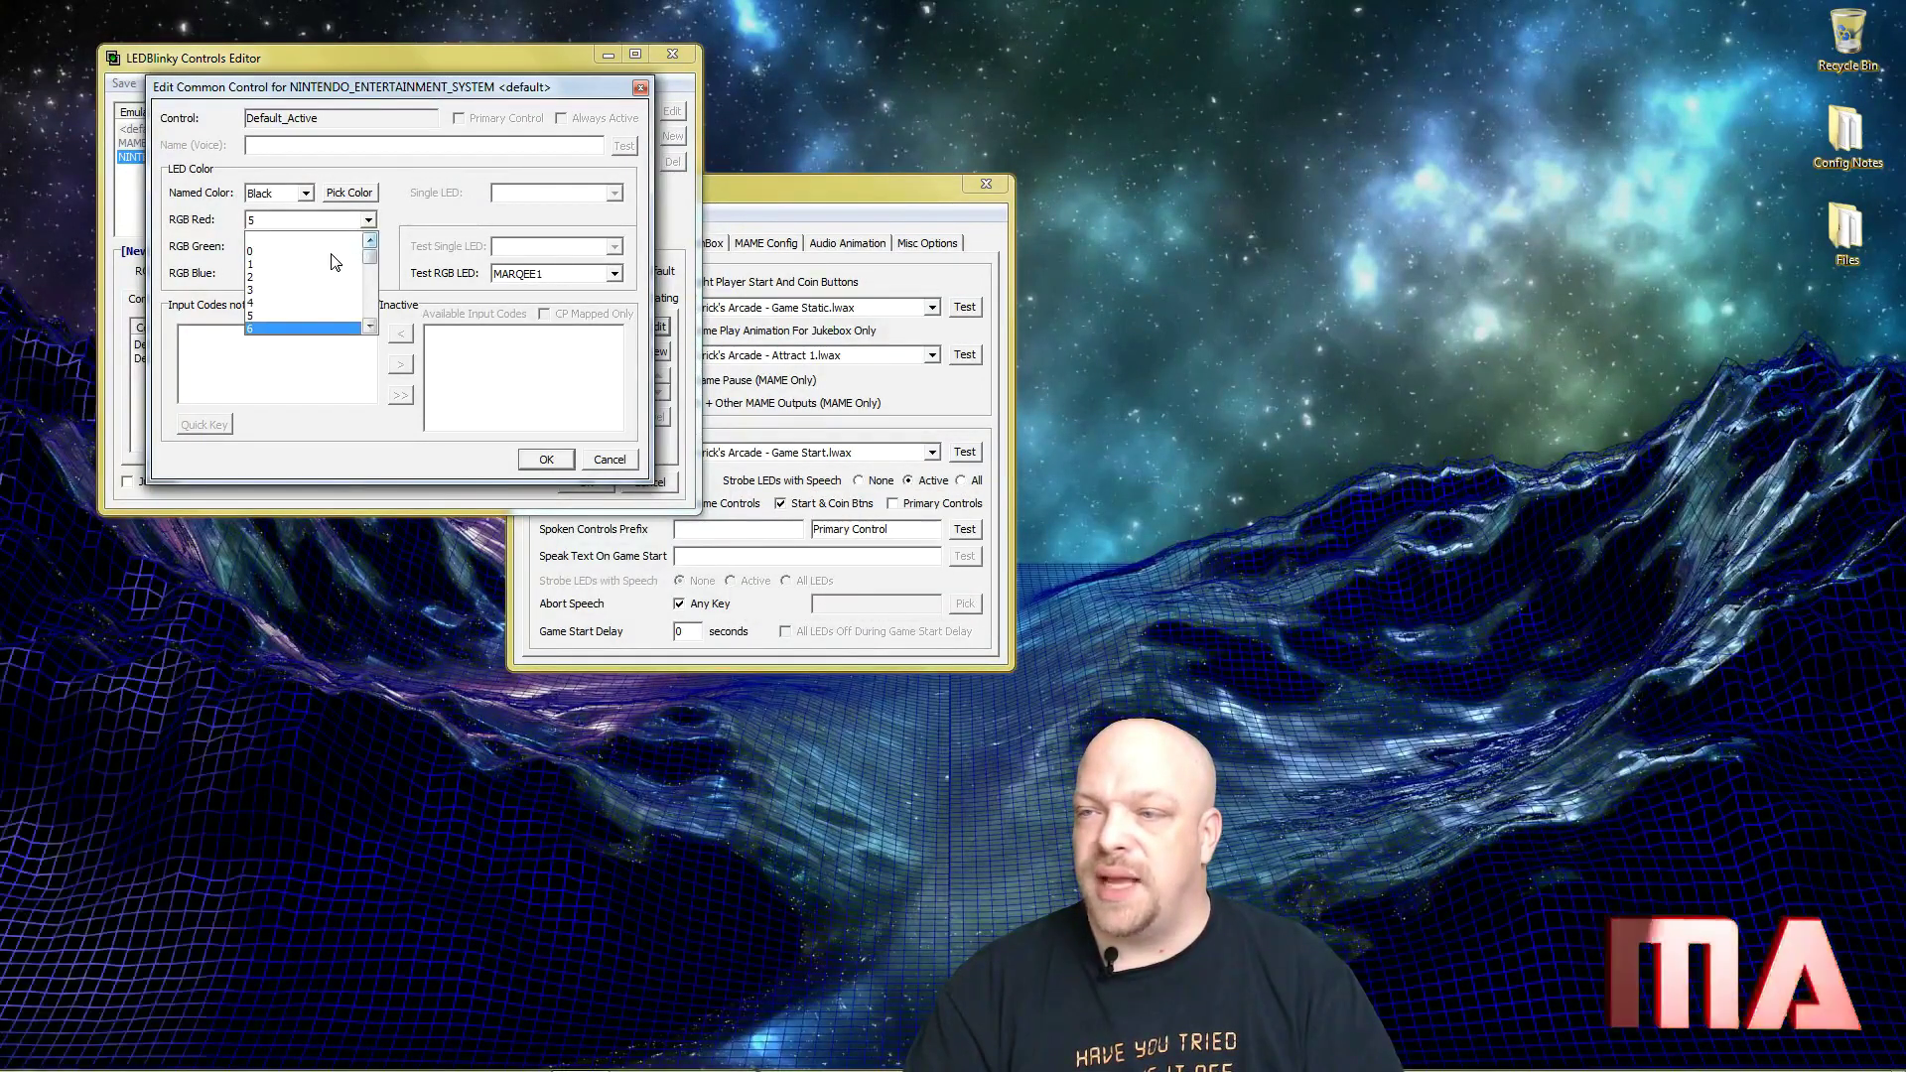
# Set the Default_Active control's red, green and blue values to 0 and accept the change
pyautogui.click(347, 251)
pyautogui.click(368, 247)
pyautogui.scroll(3, 370, 270)
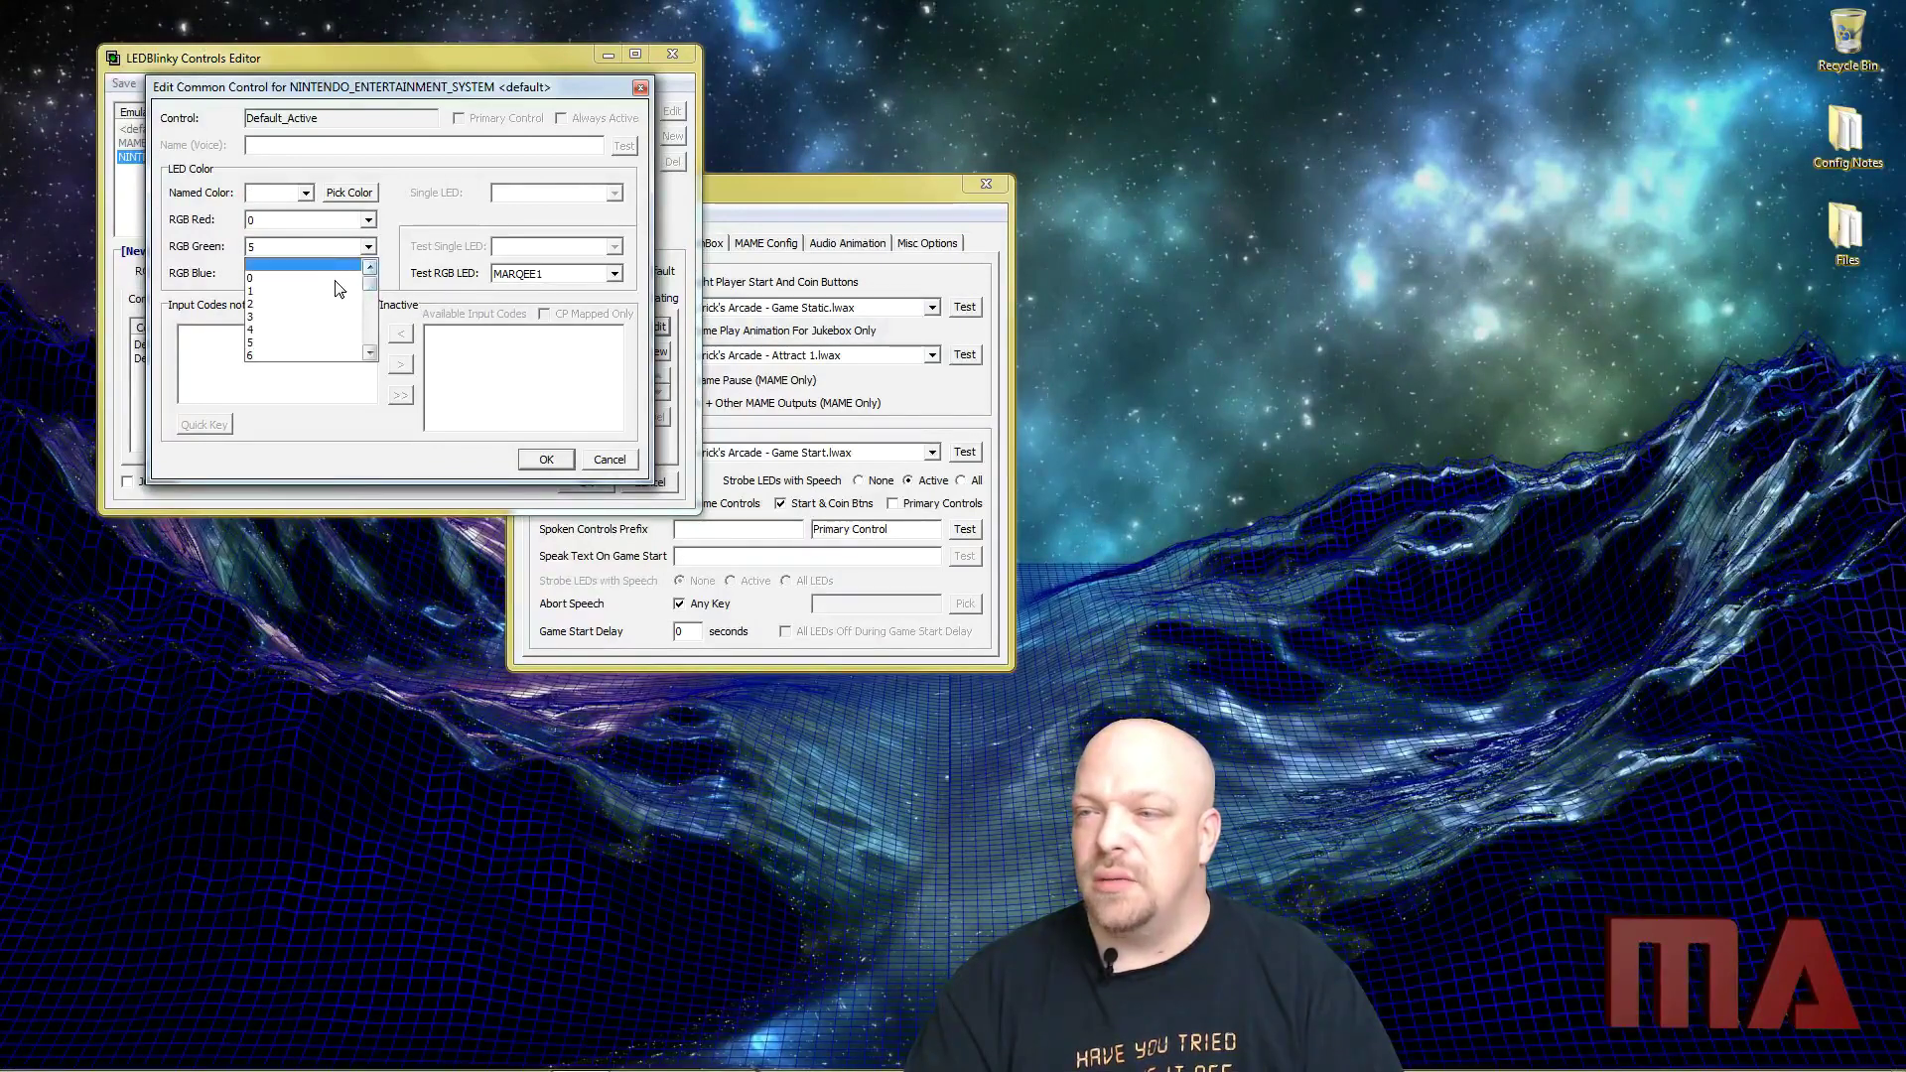
pyautogui.click(334, 279)
pyautogui.click(358, 277)
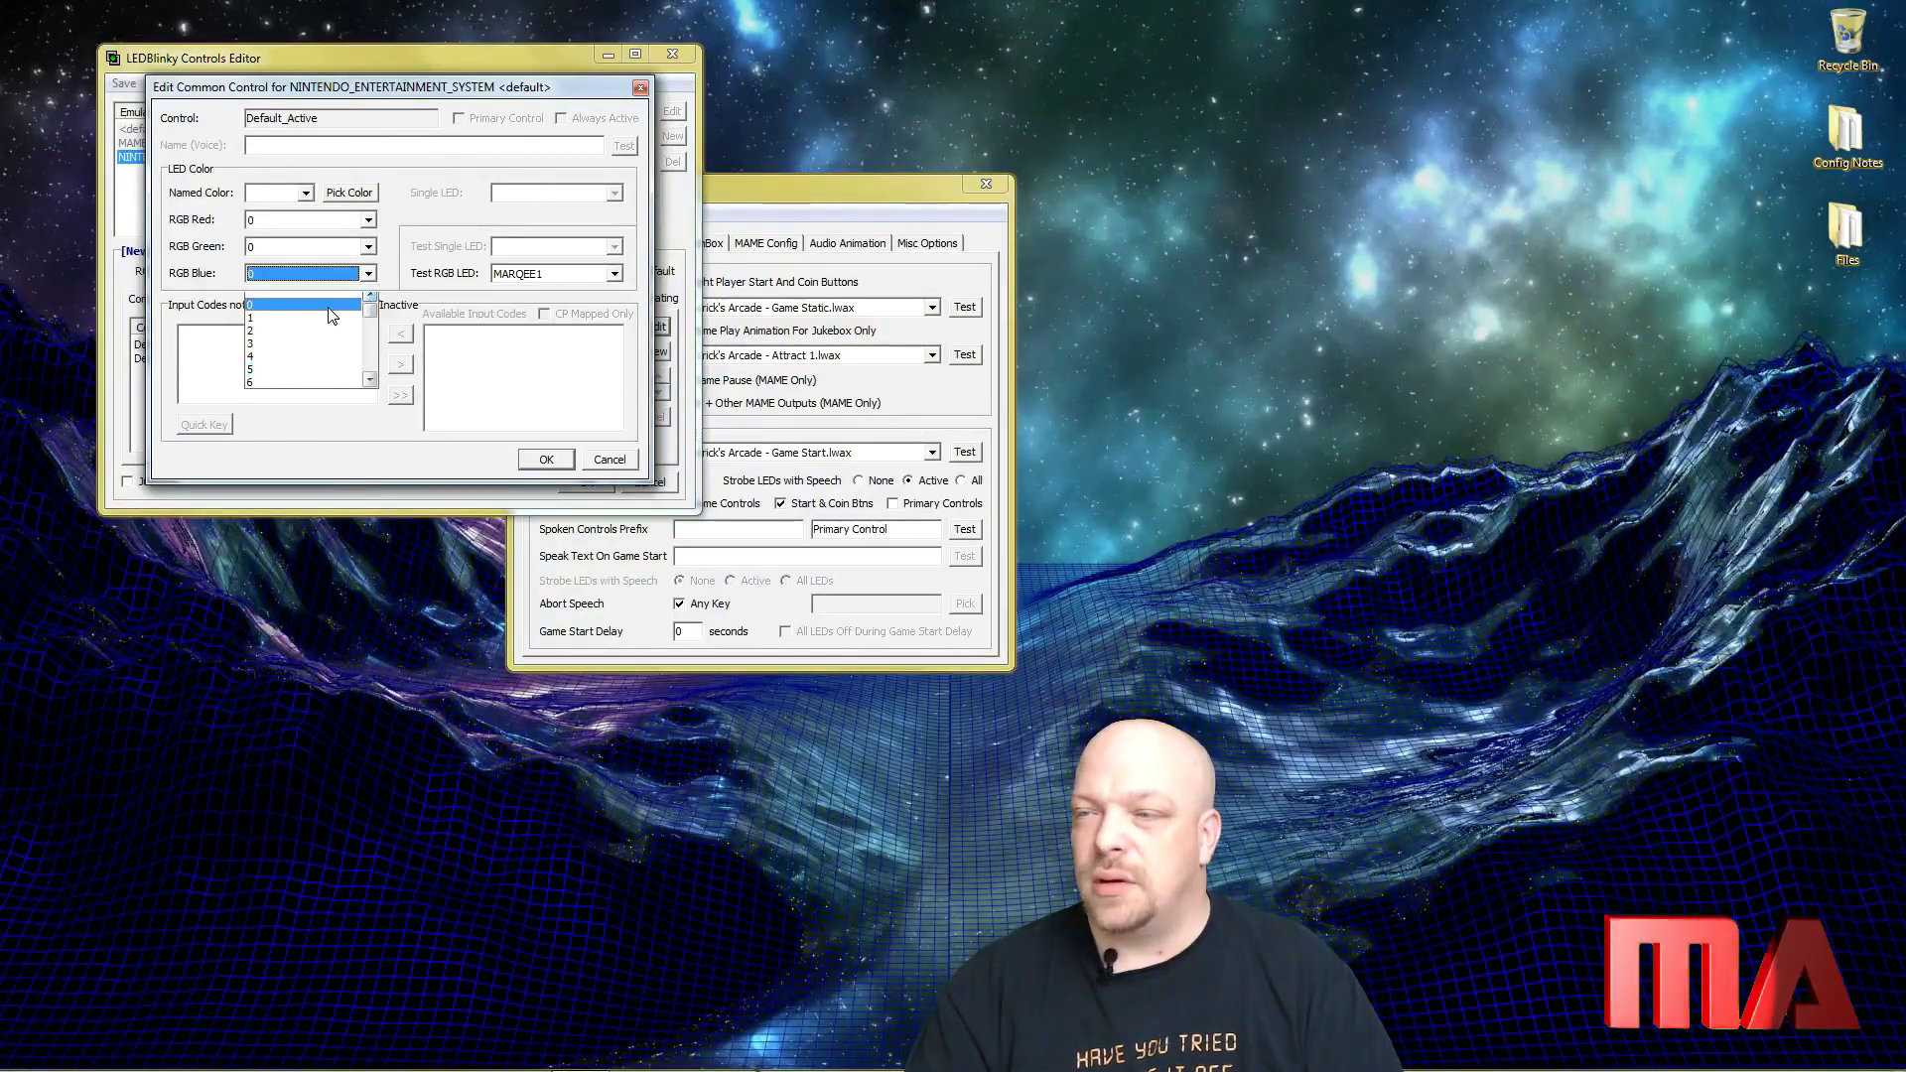
pyautogui.click(329, 306)
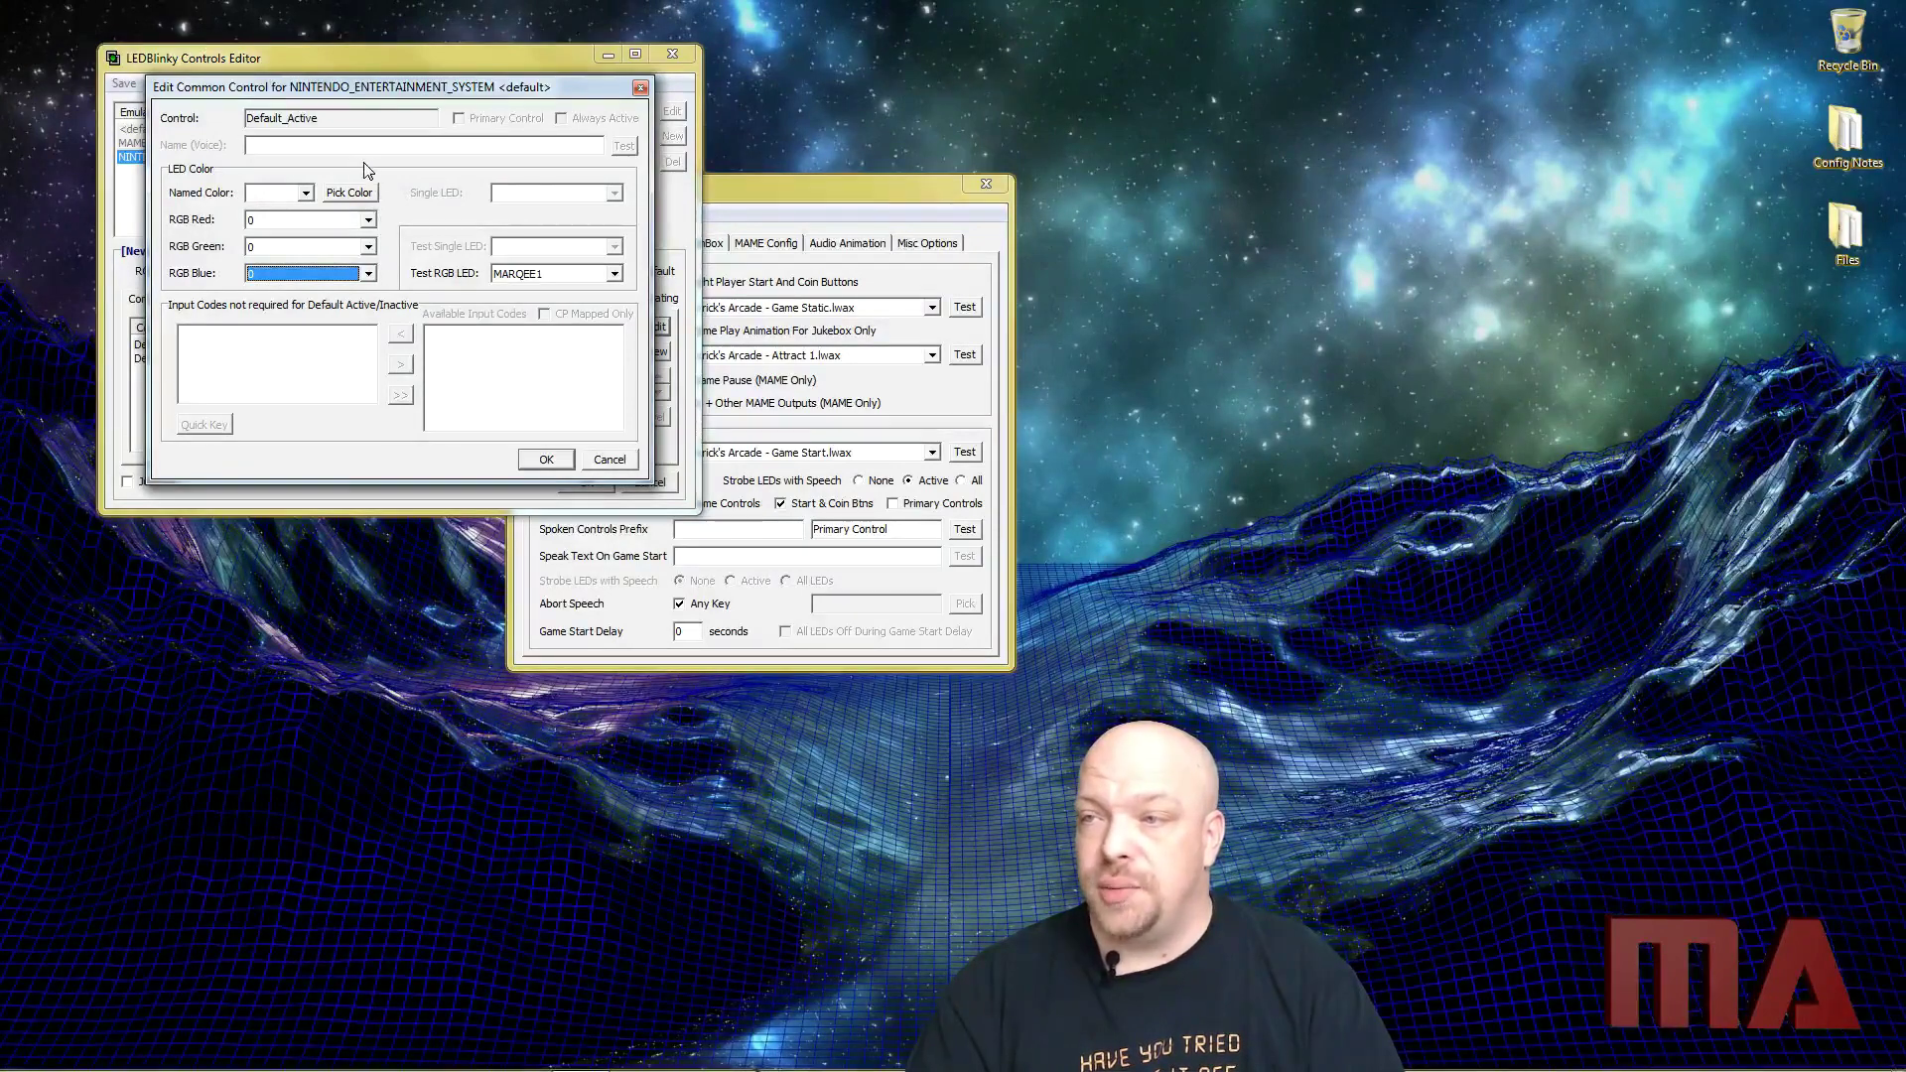
pyautogui.click(546, 458)
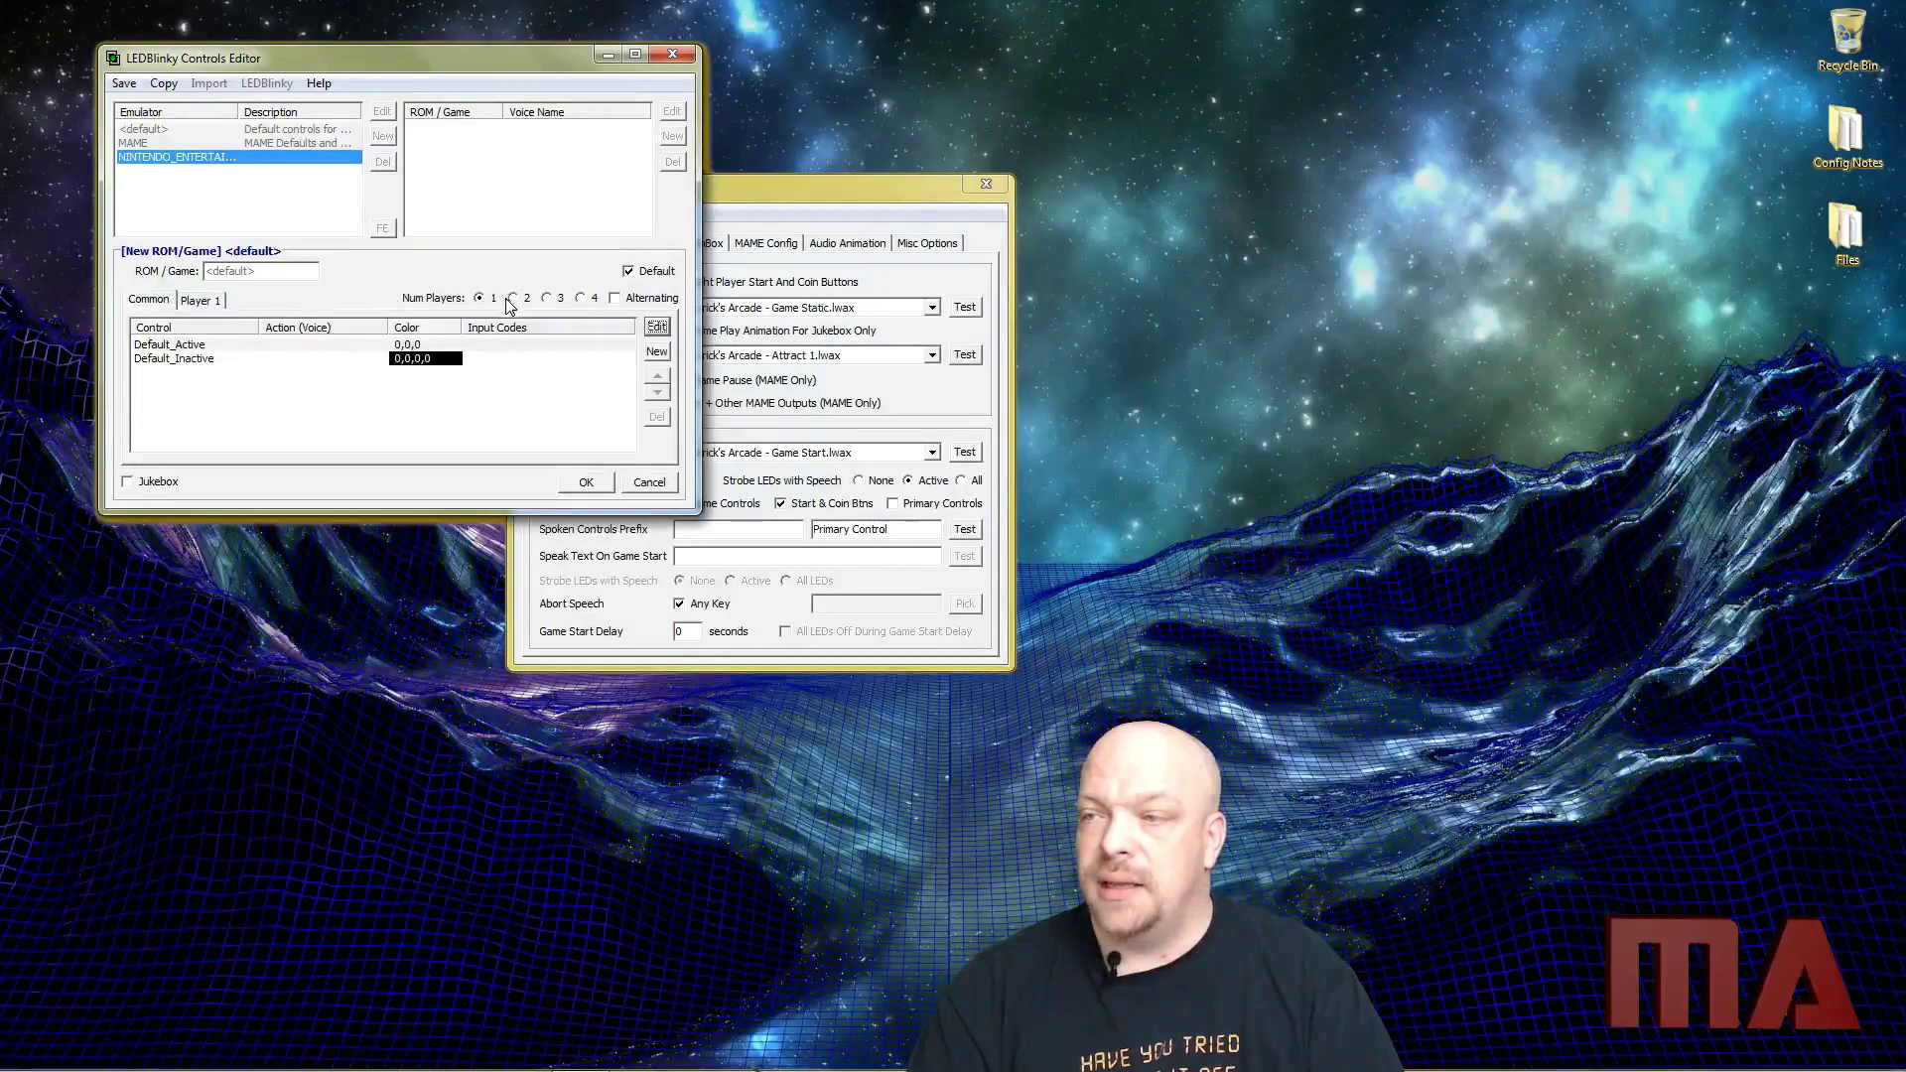
# Set the number of players to 2 and start a new Player 1 control for P1_BUTTON2 with the voice name Select
pyautogui.click(202, 300)
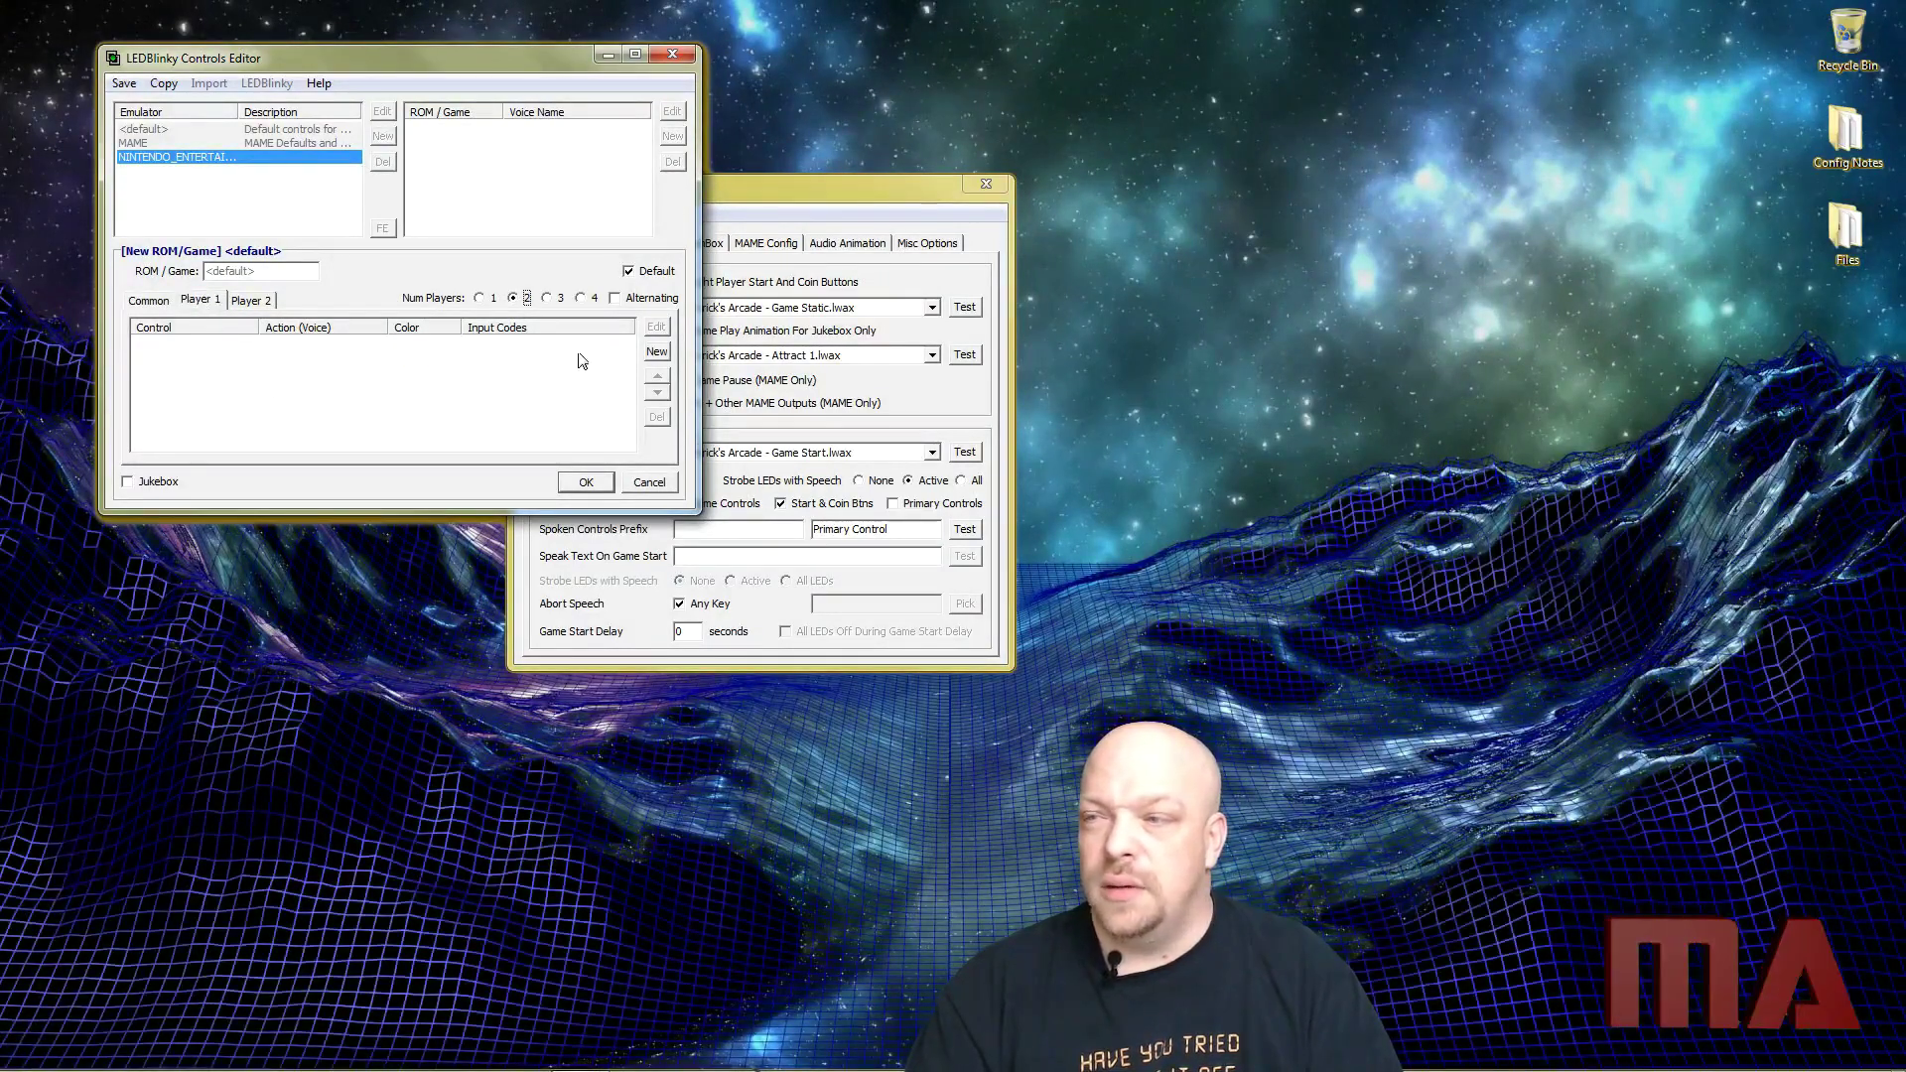
pyautogui.click(656, 352)
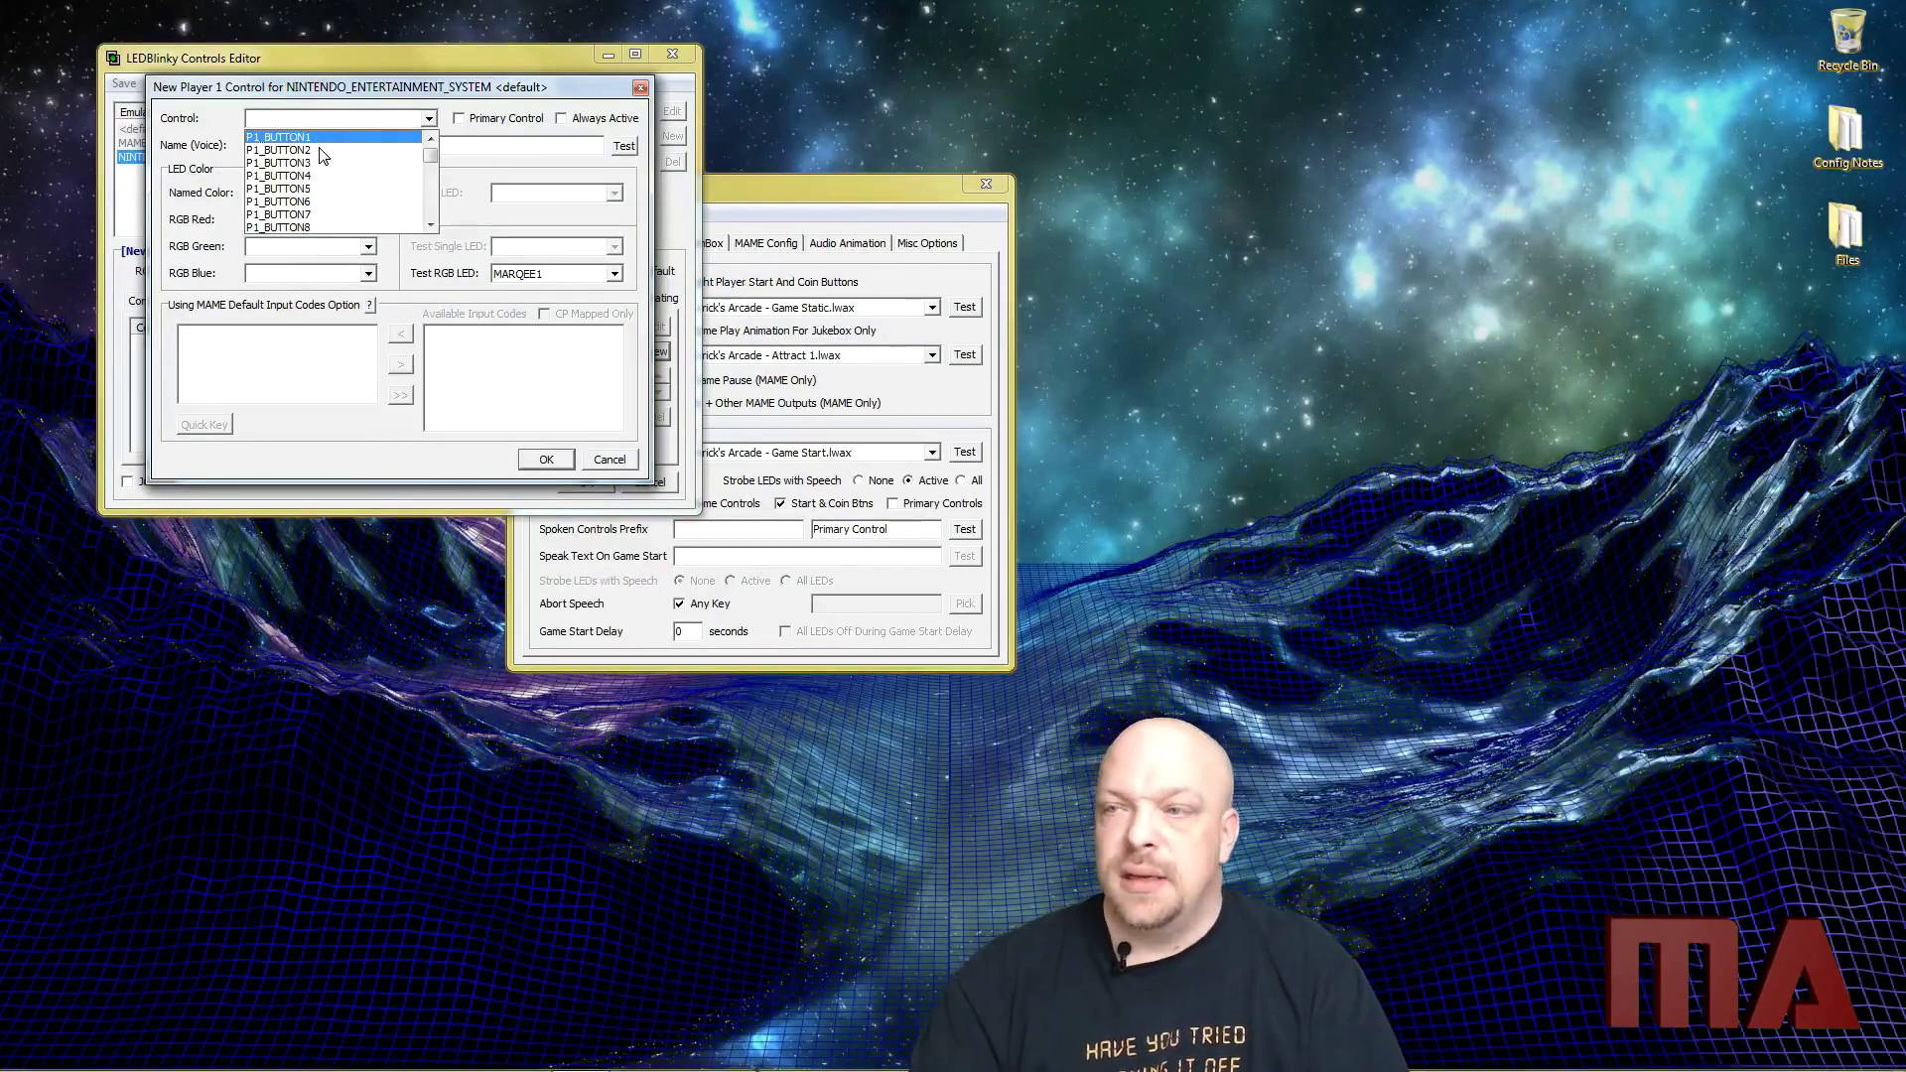
pyautogui.click(318, 150)
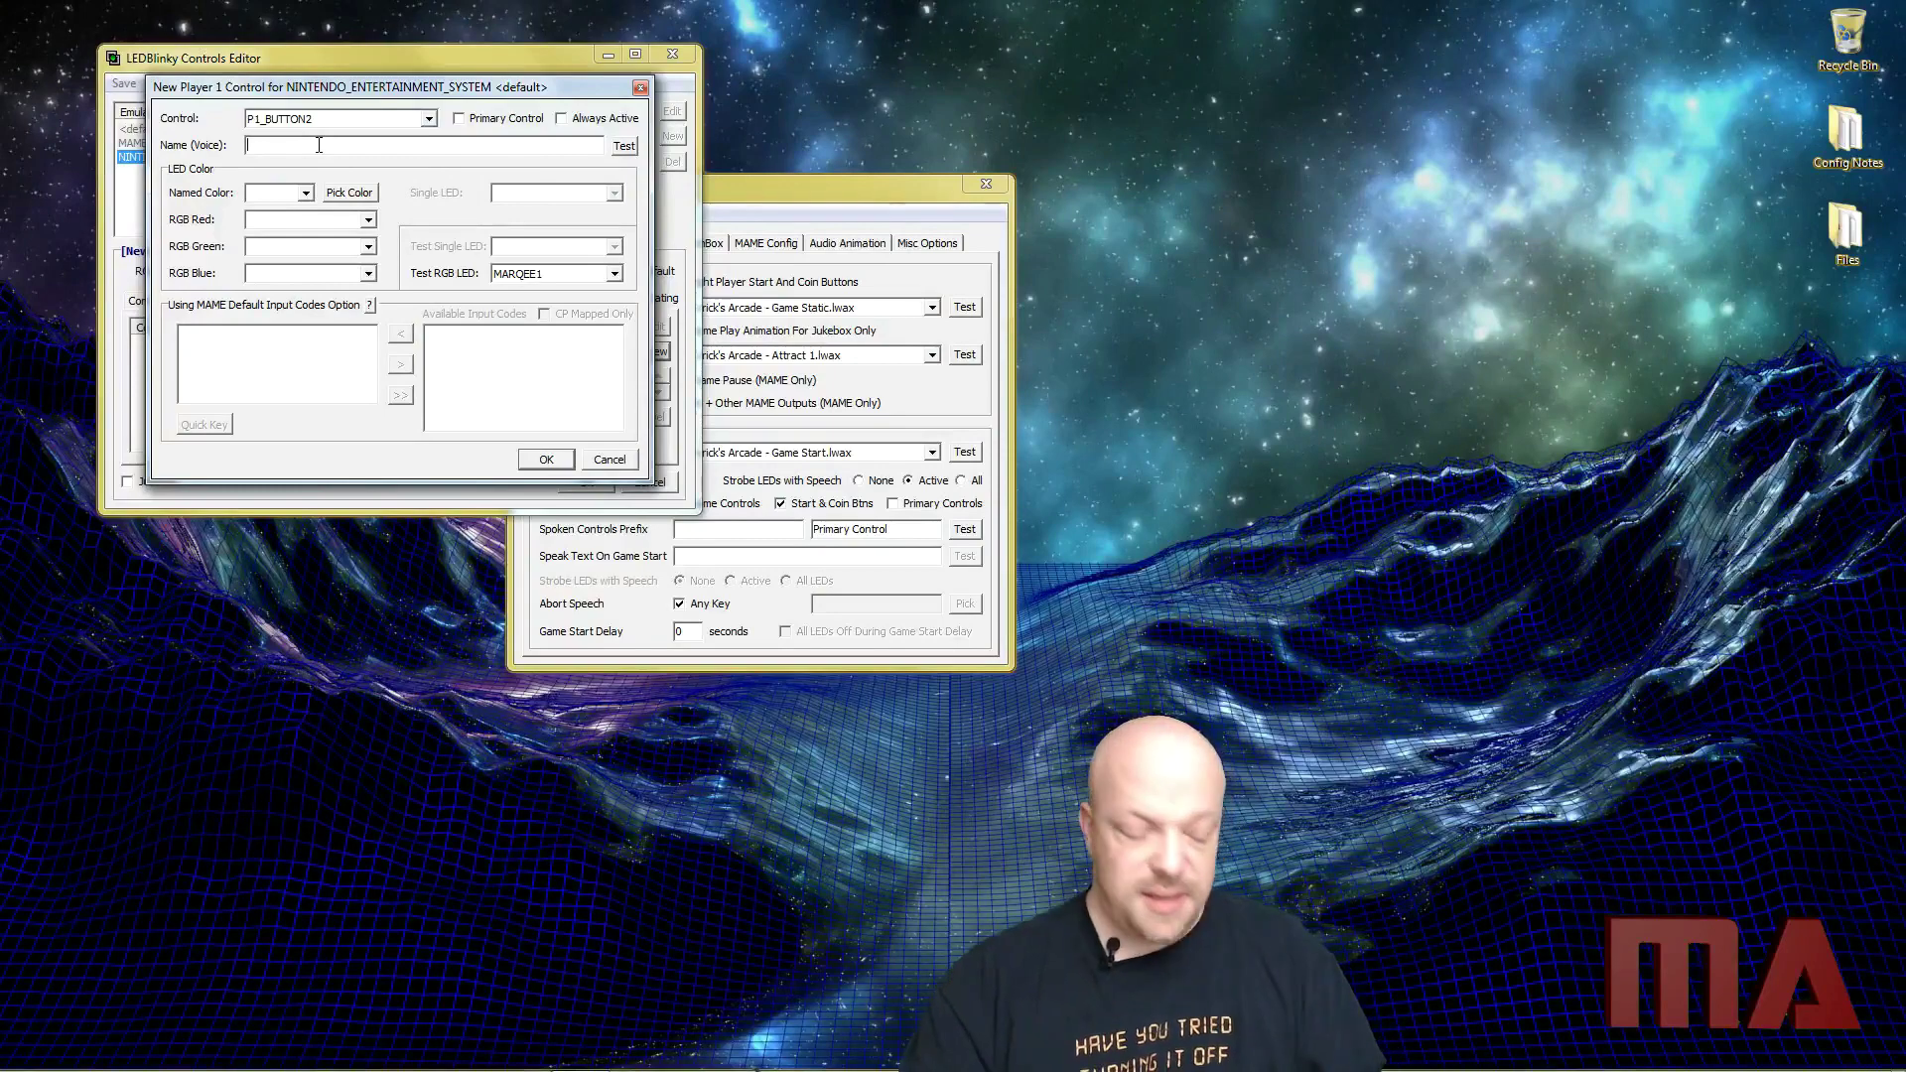
pyautogui.write('Select')
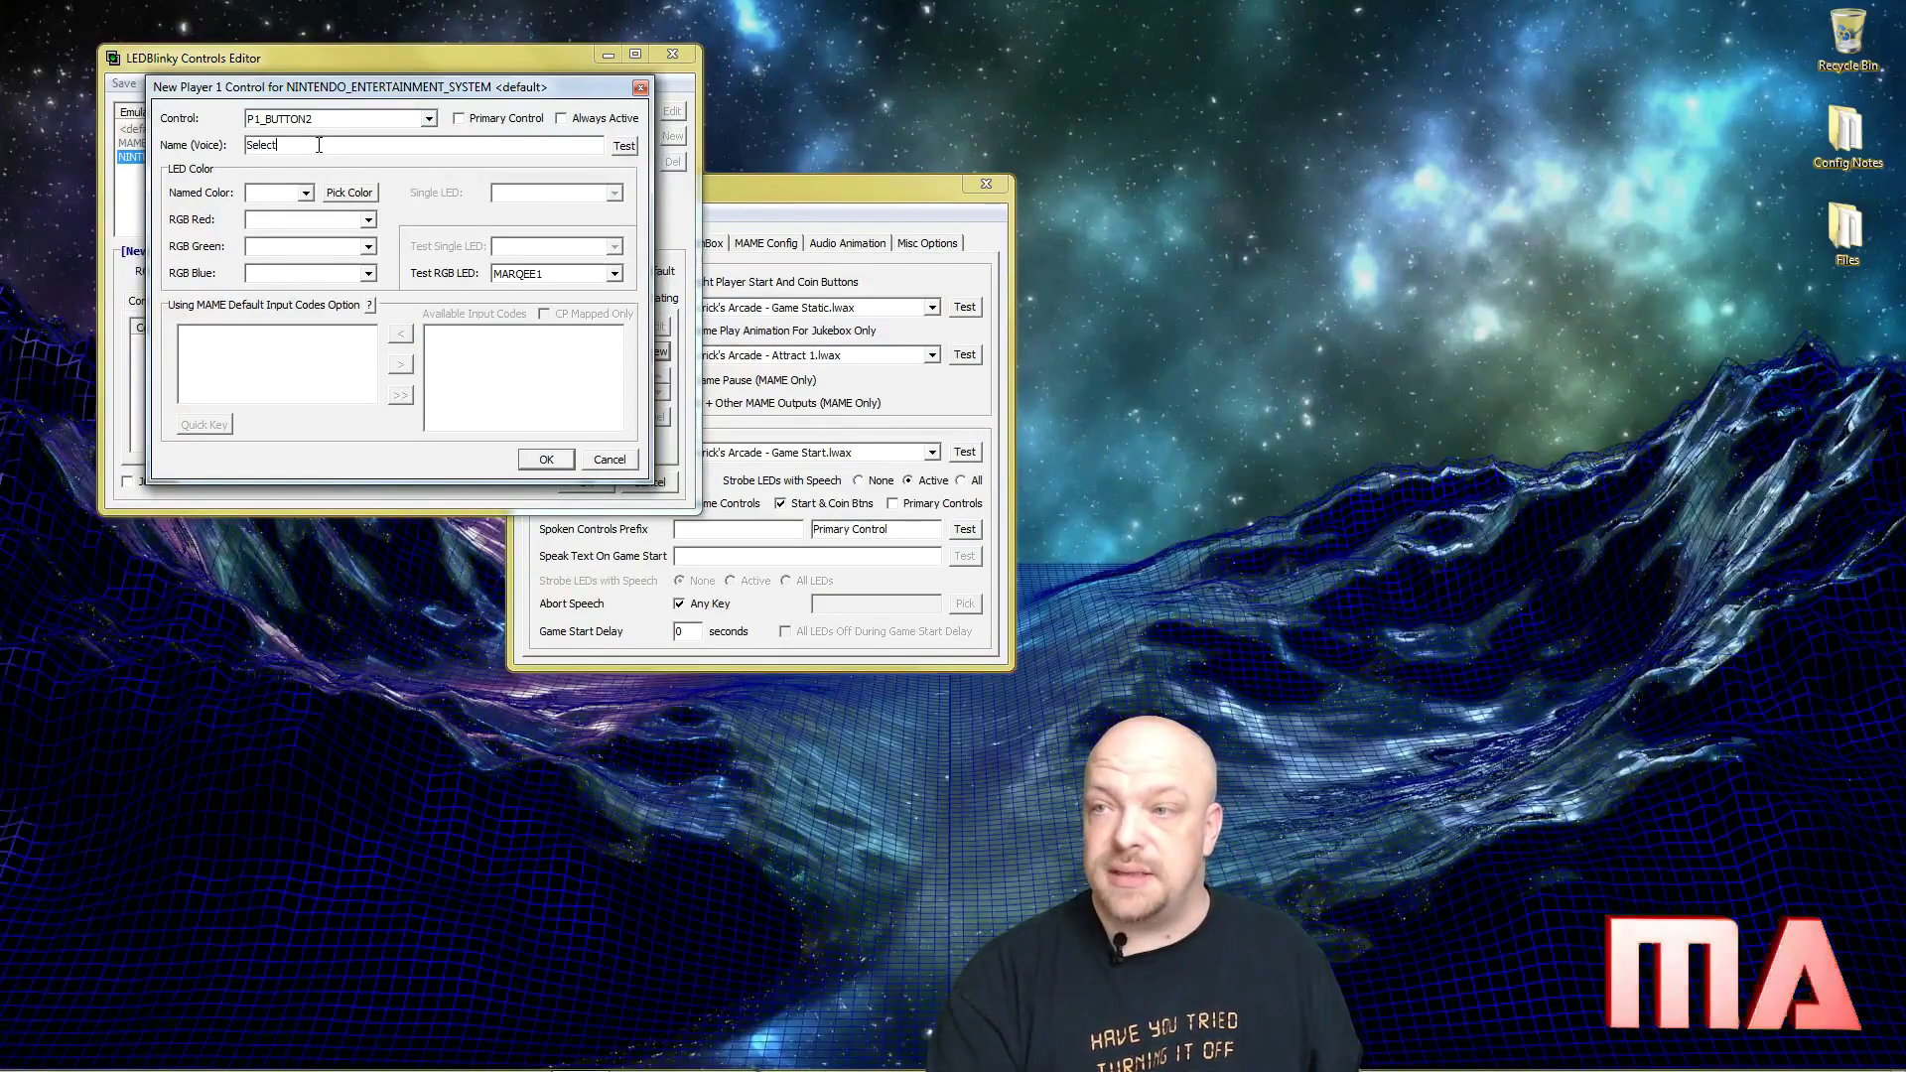
# Give the Select control the basic gray color (24, 24, 24), make it Always Active, and add it to the Player 1 controls
pyautogui.click(303, 192)
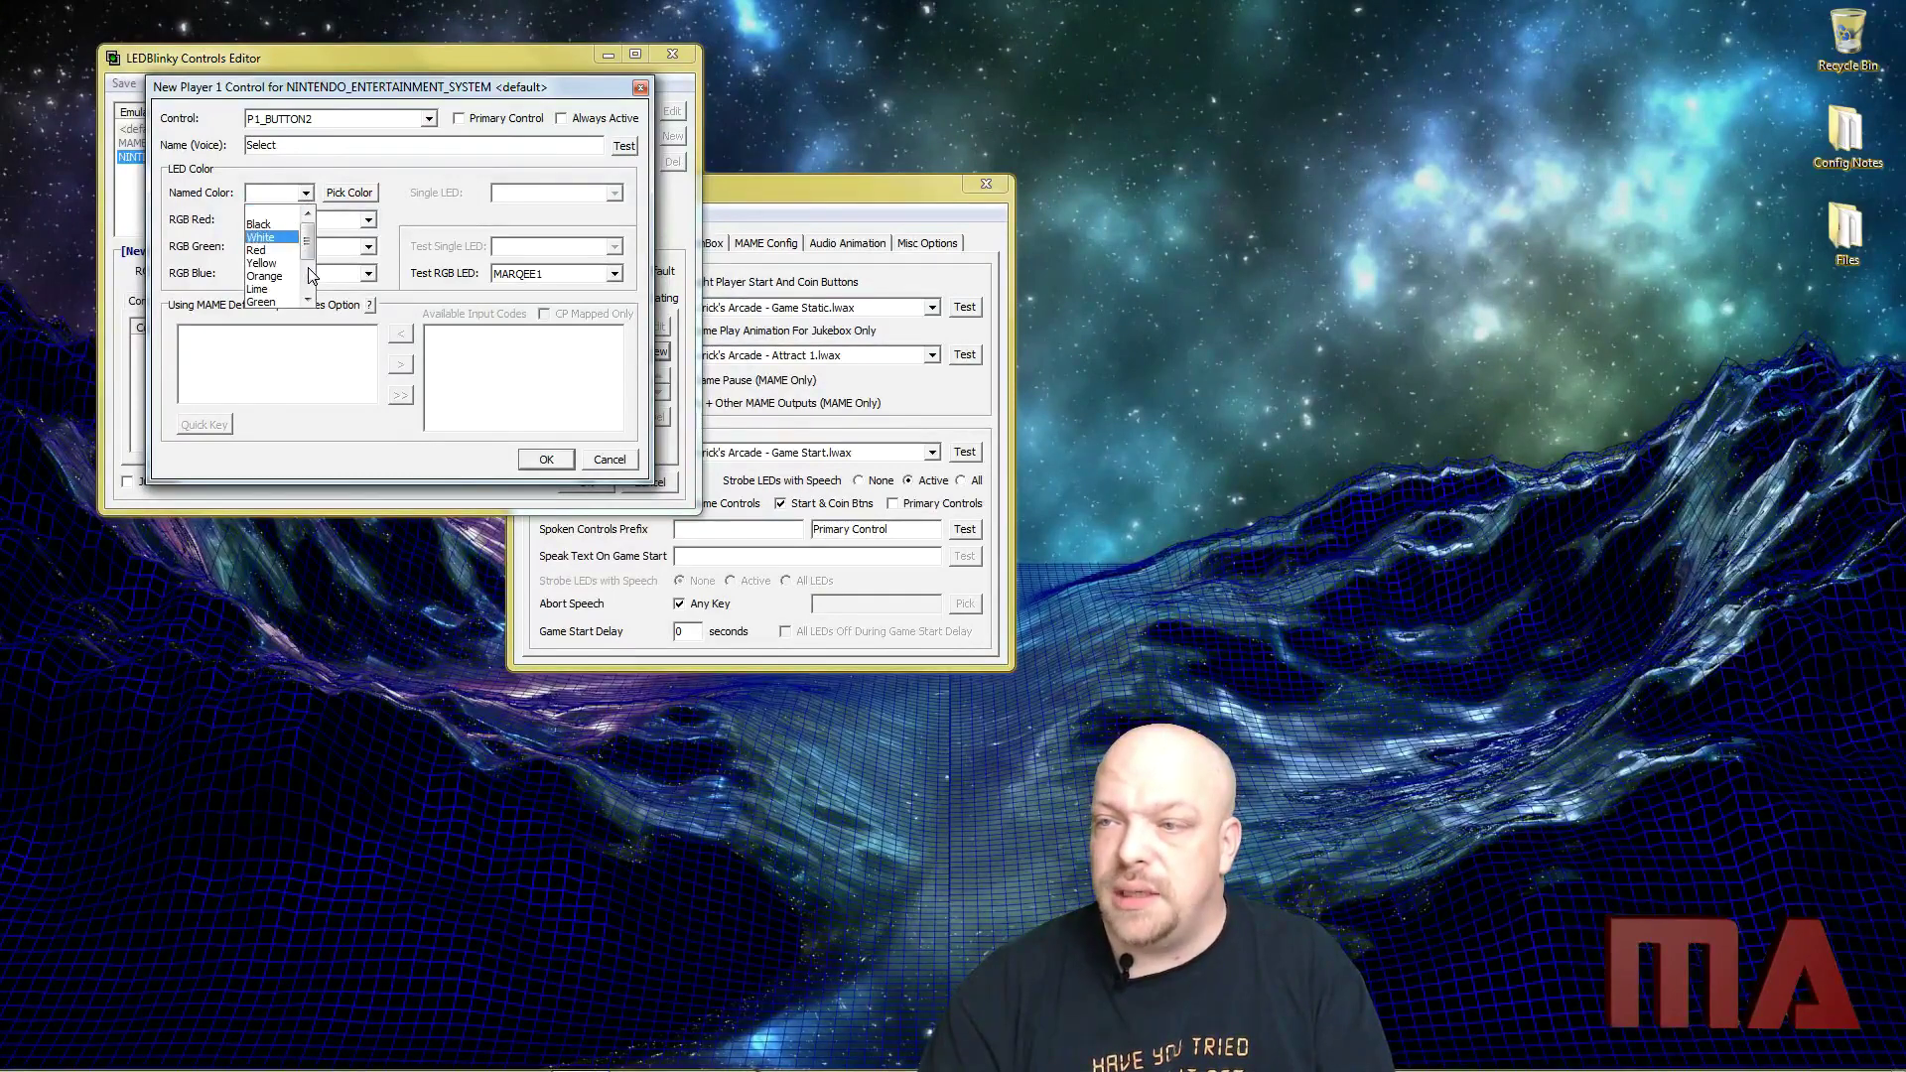
pyautogui.click(337, 200)
pyautogui.click(337, 200)
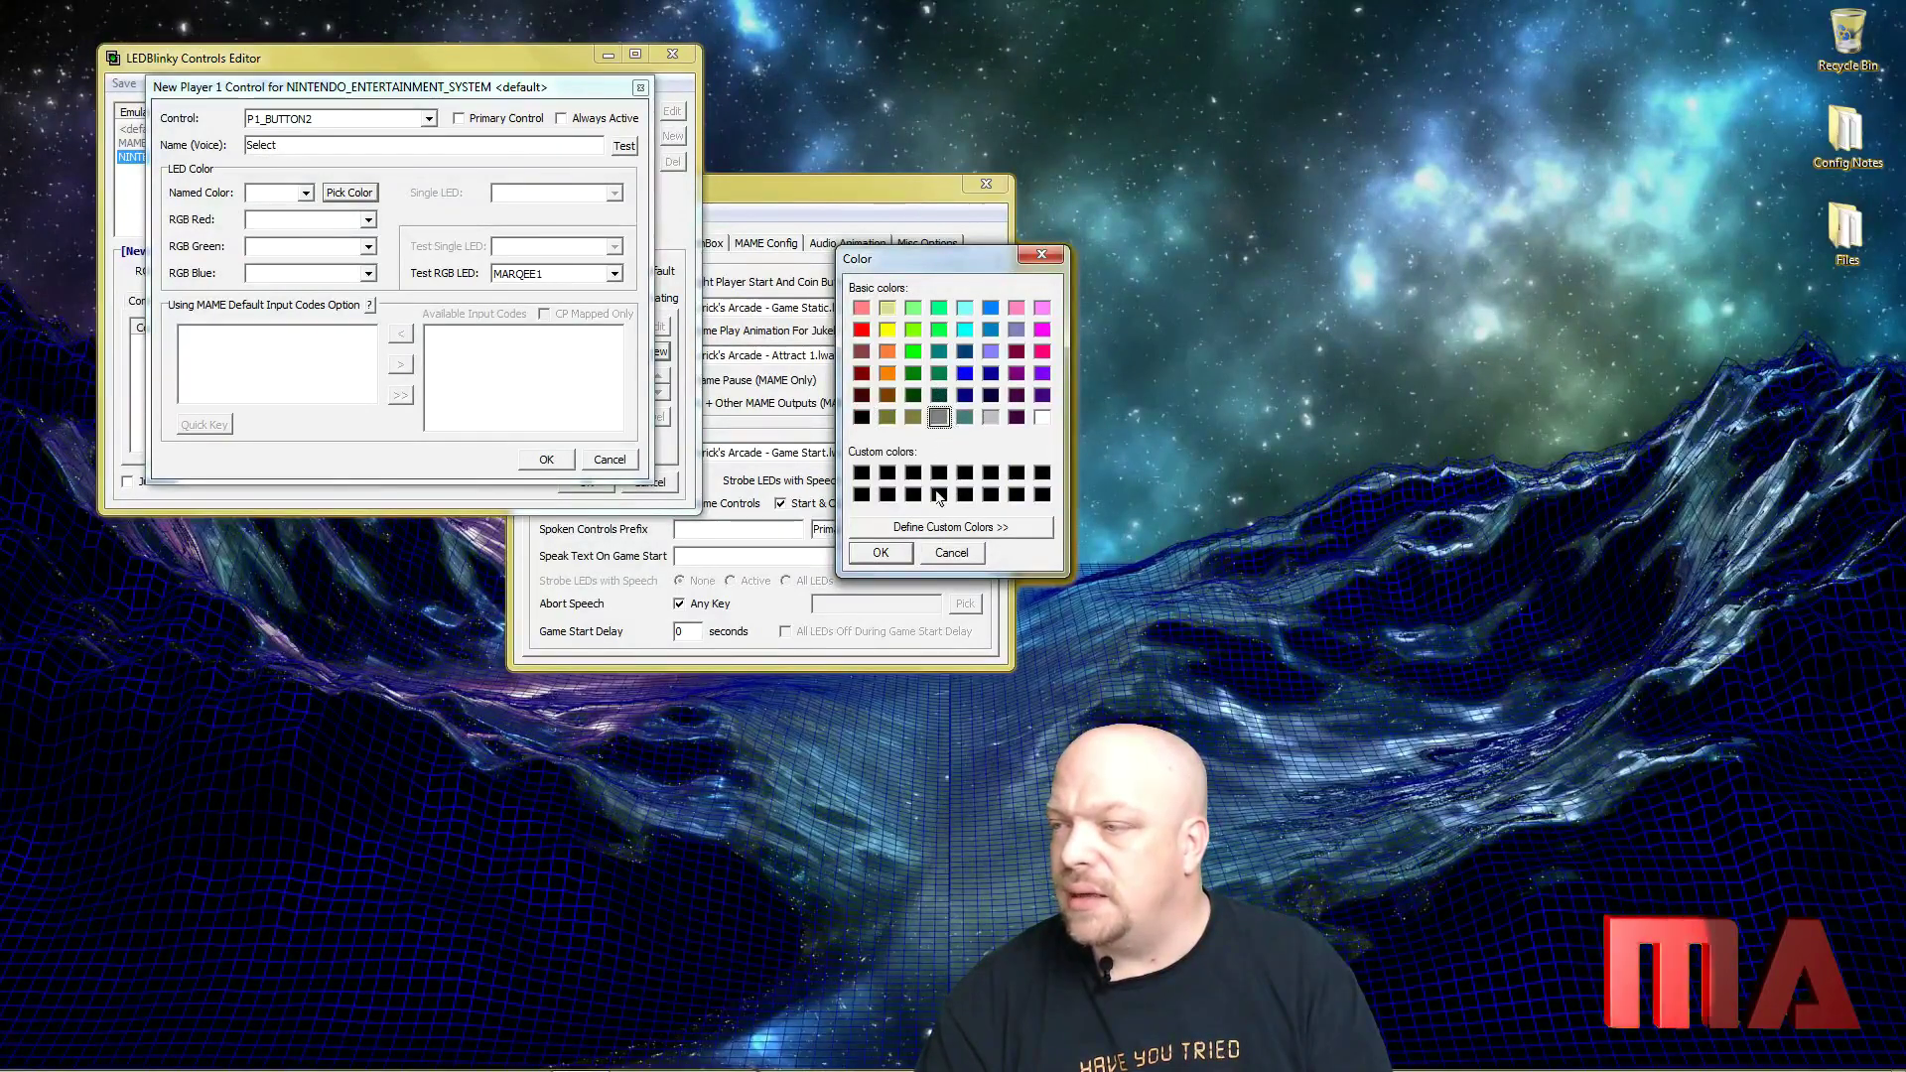
pyautogui.click(881, 552)
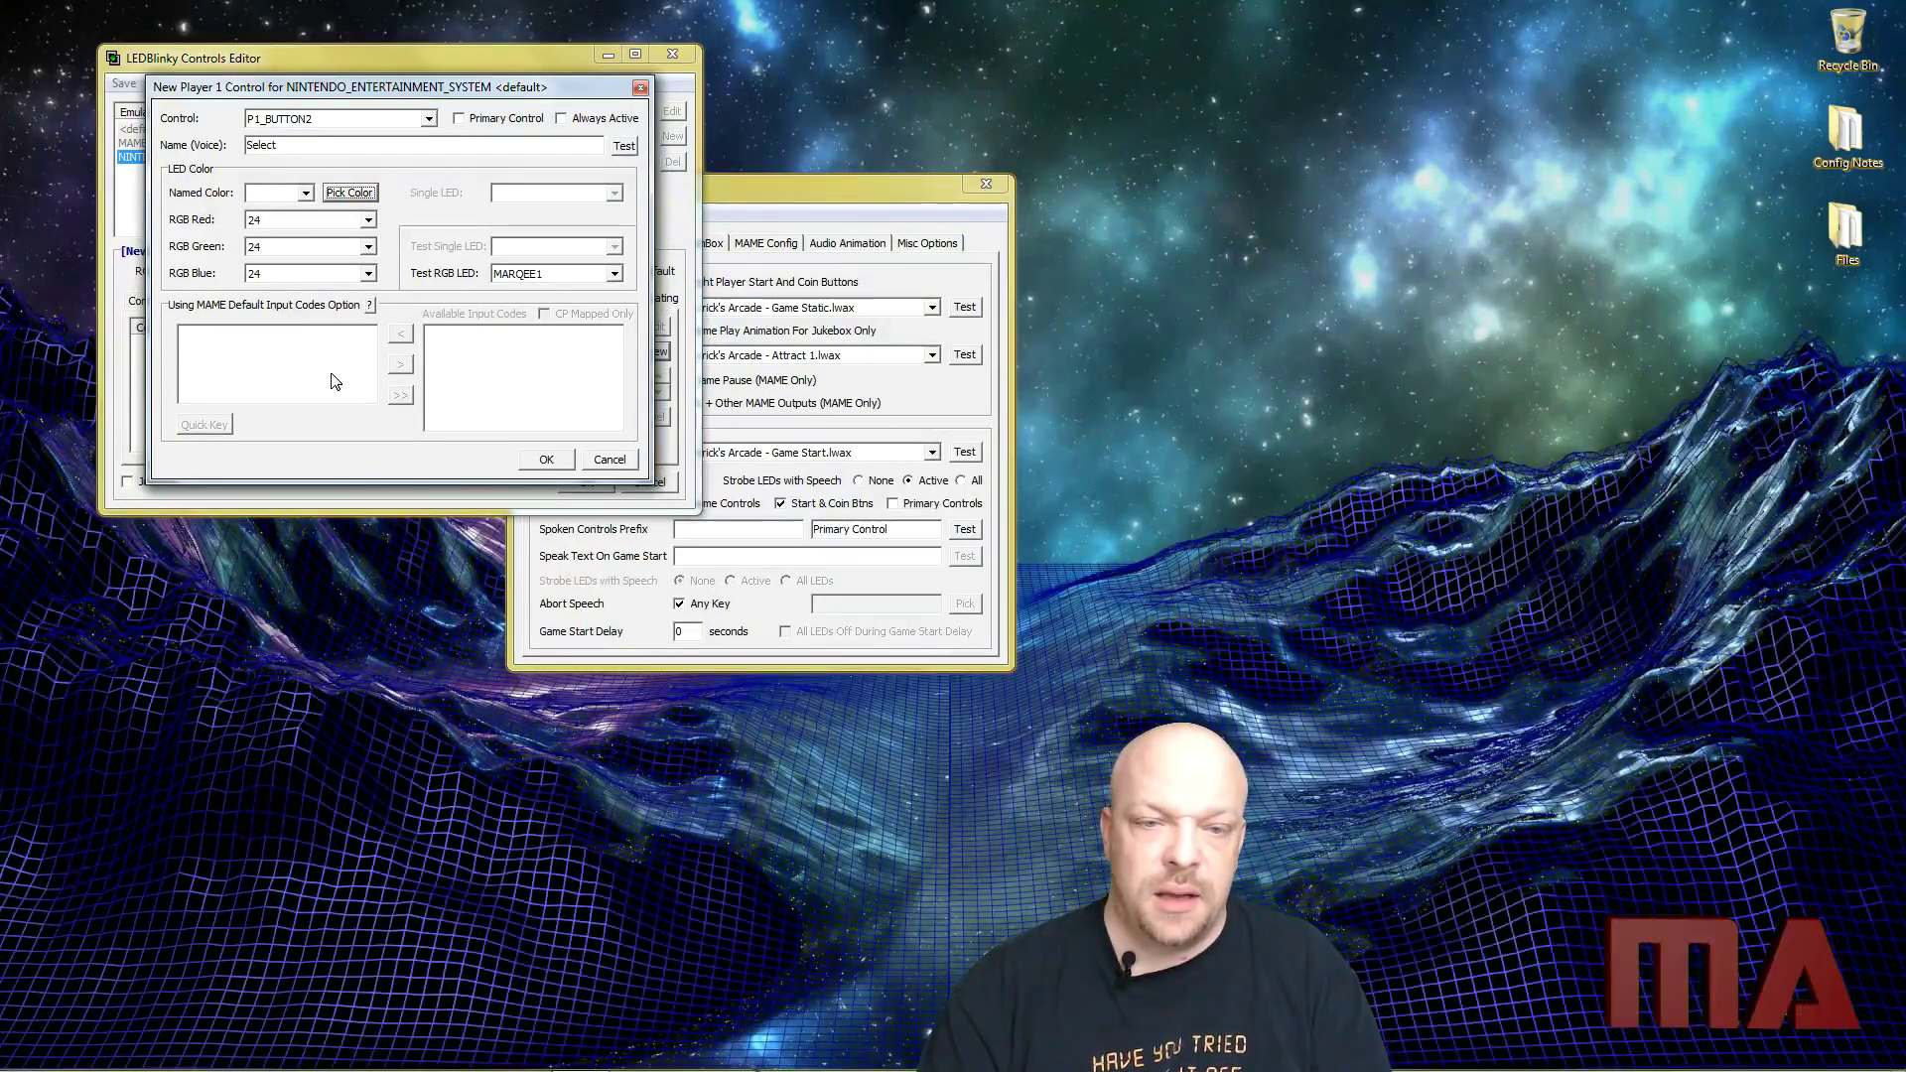
pyautogui.click(562, 120)
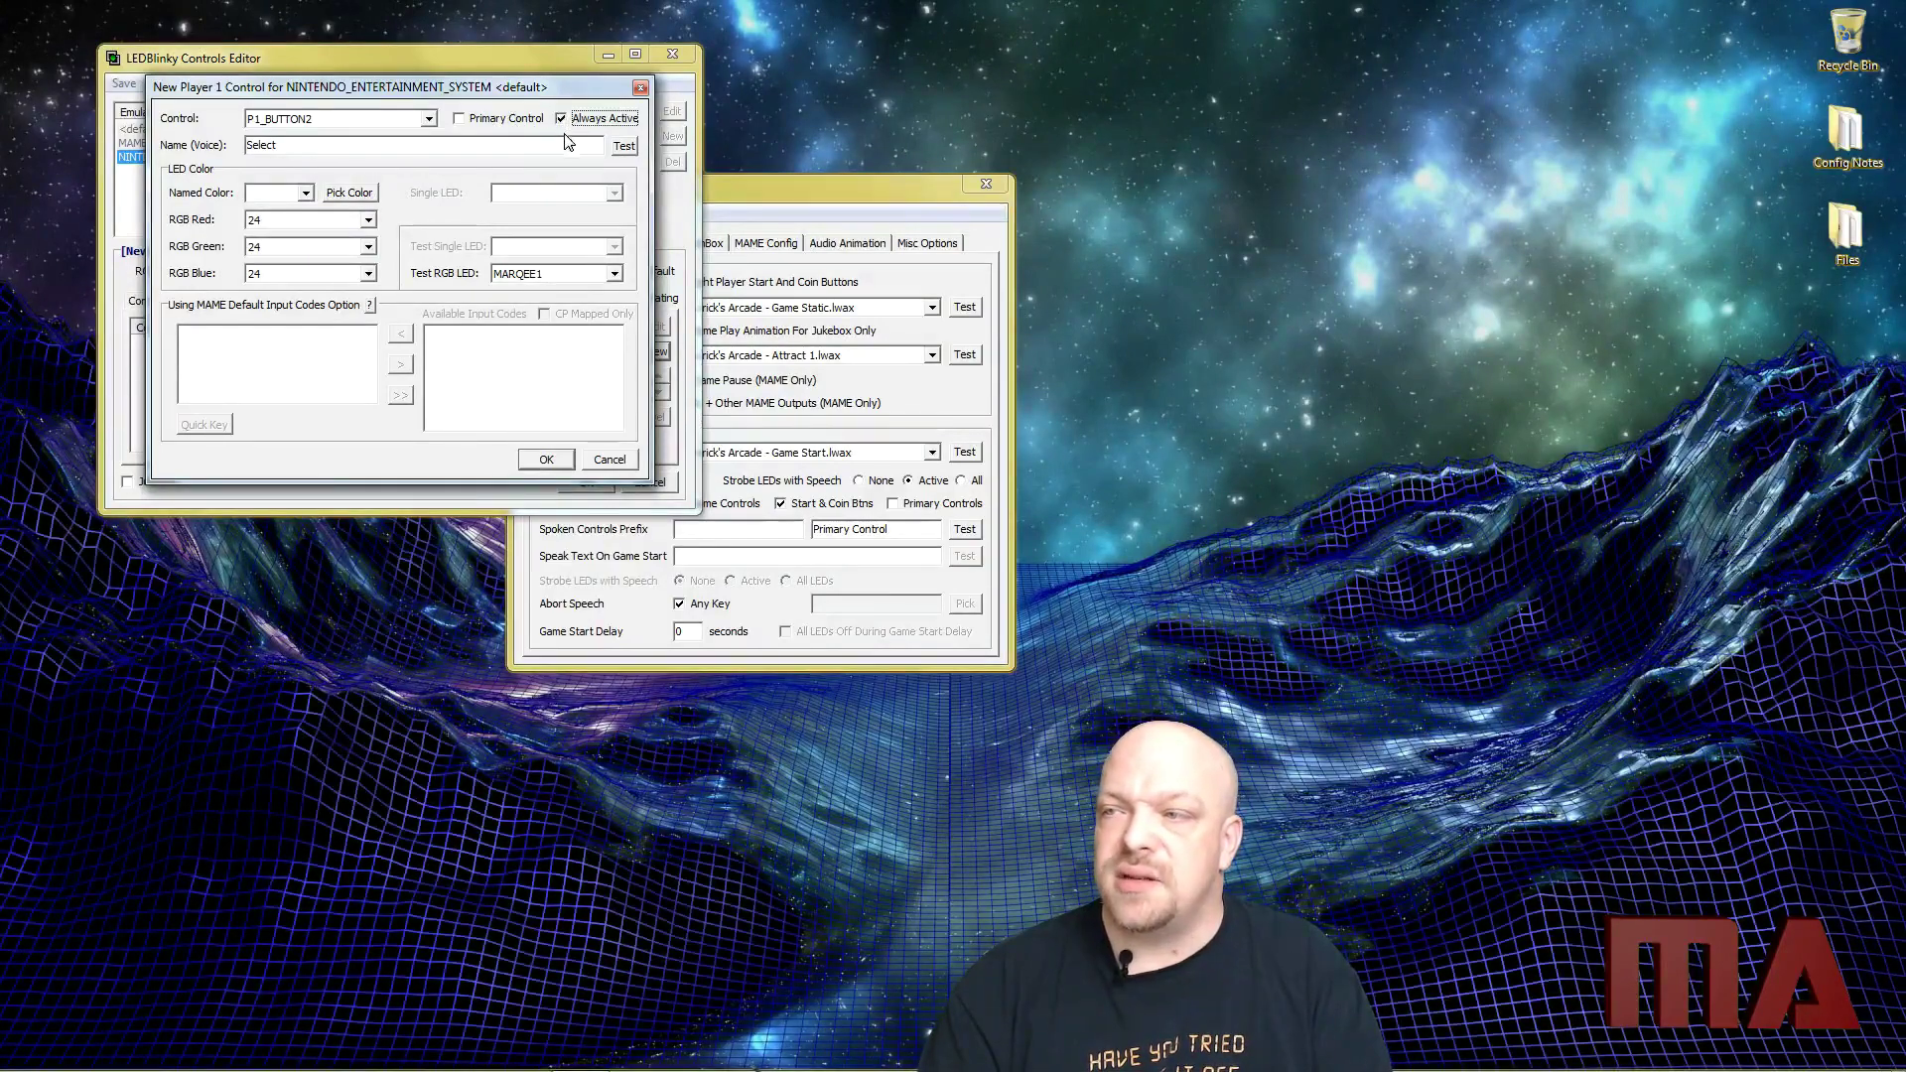
pyautogui.click(545, 459)
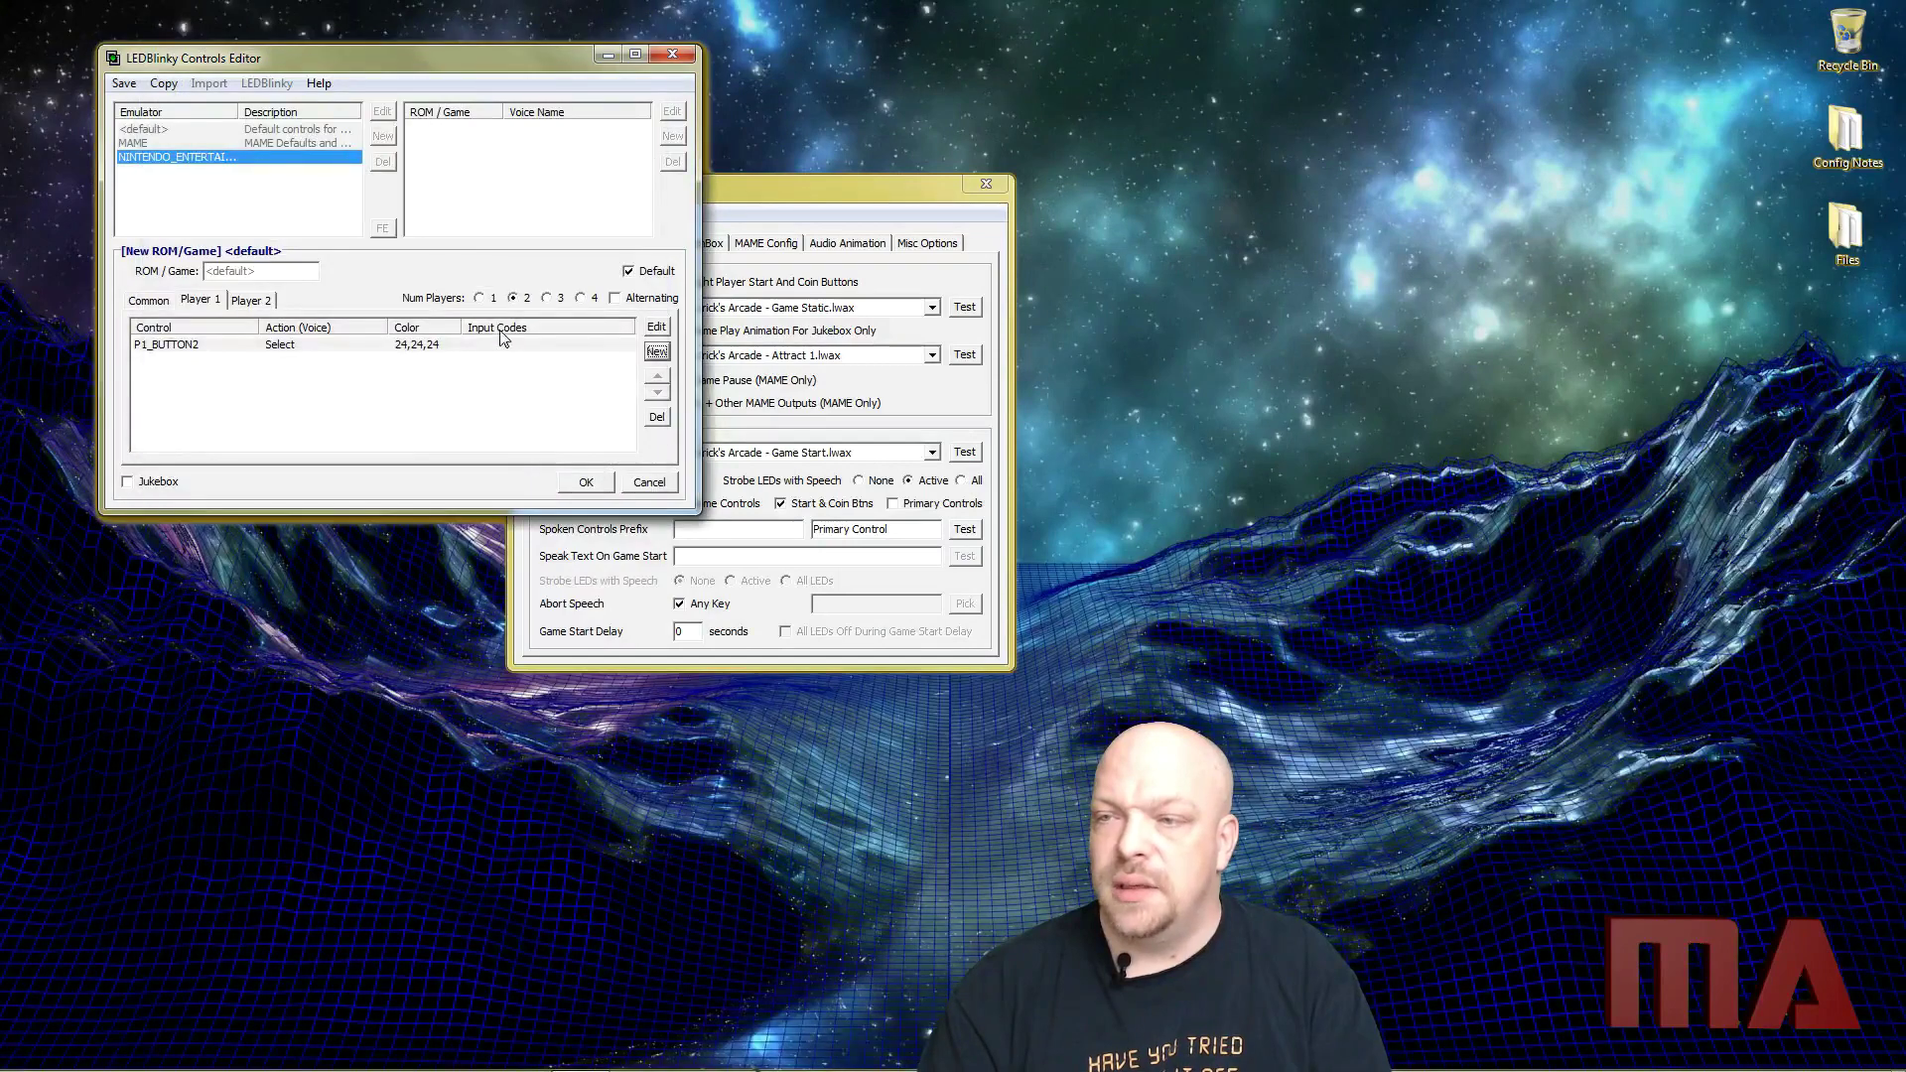
# Start another Player 1 control for P1_BUTTON3 with the voice name Start
pyautogui.click(656, 350)
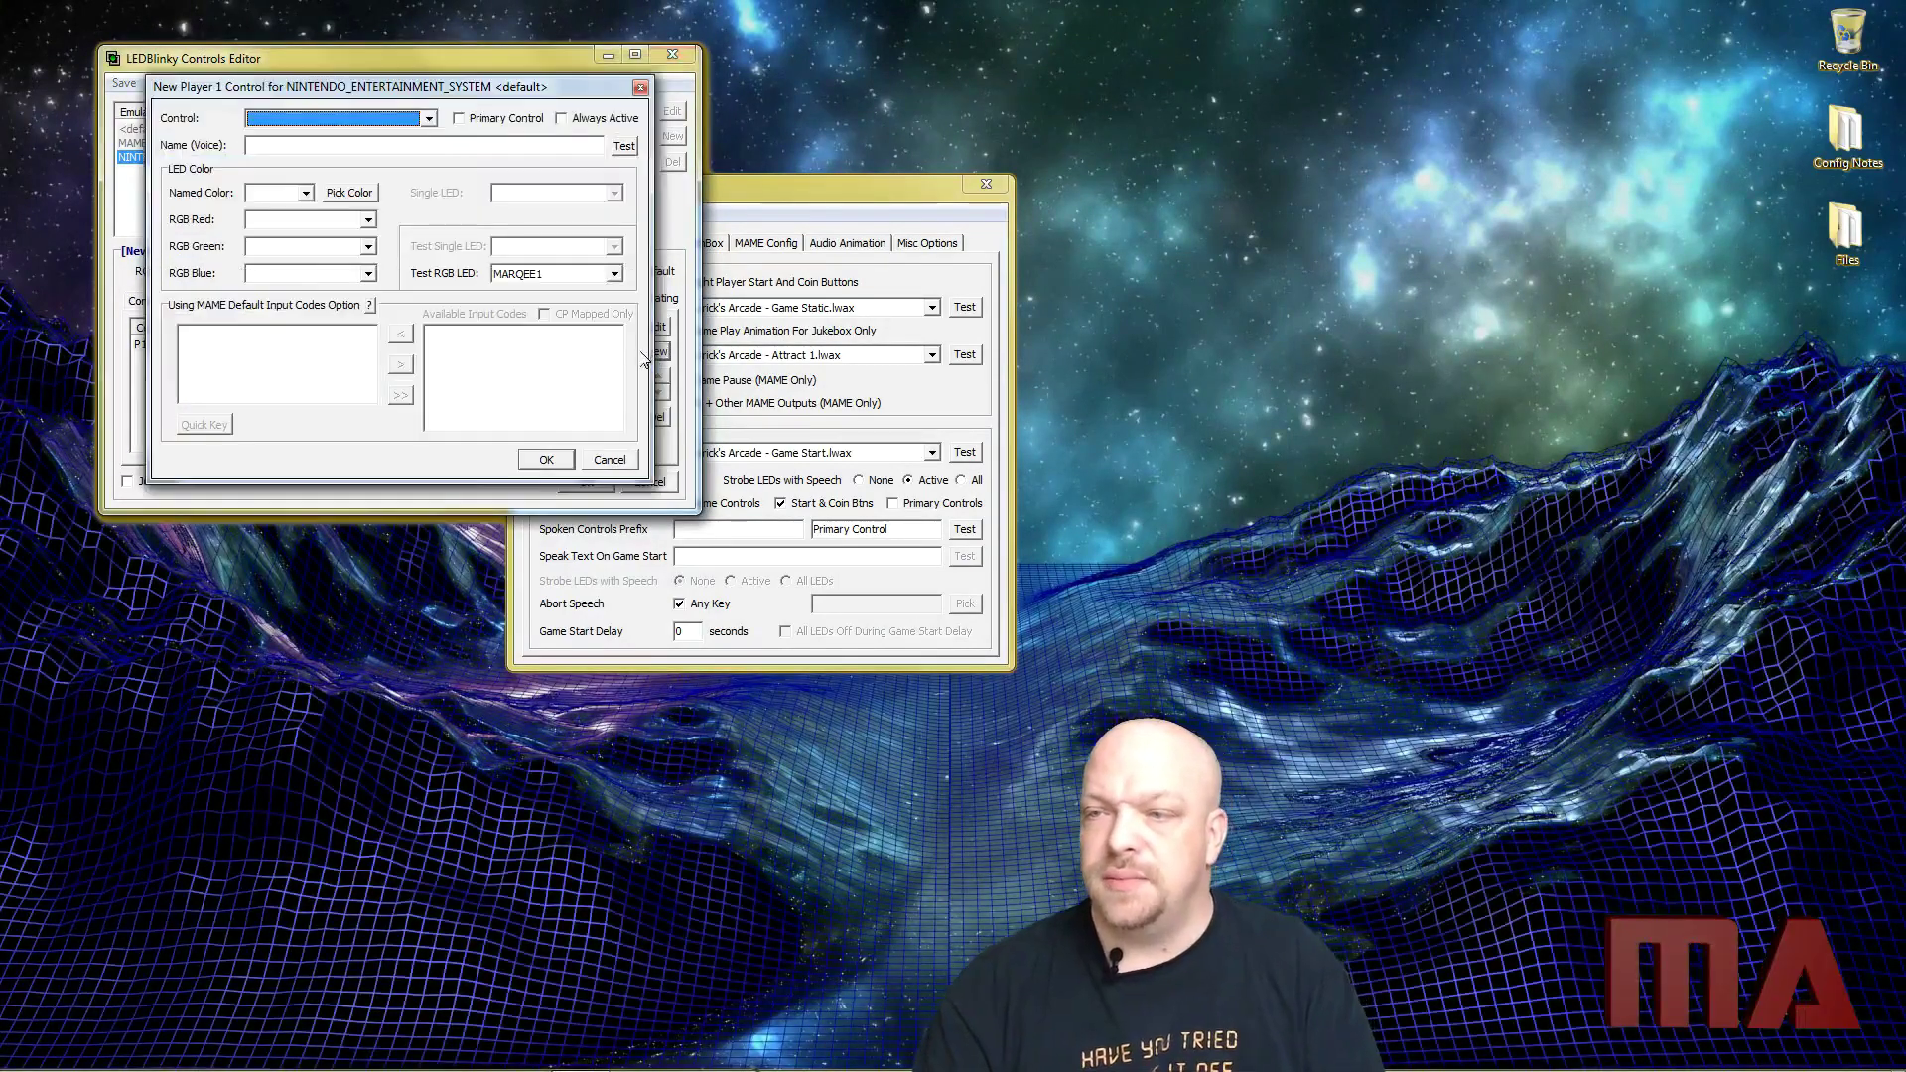
pyautogui.click(333, 118)
pyautogui.click(333, 163)
pyautogui.click(322, 146)
pyautogui.write('Start')
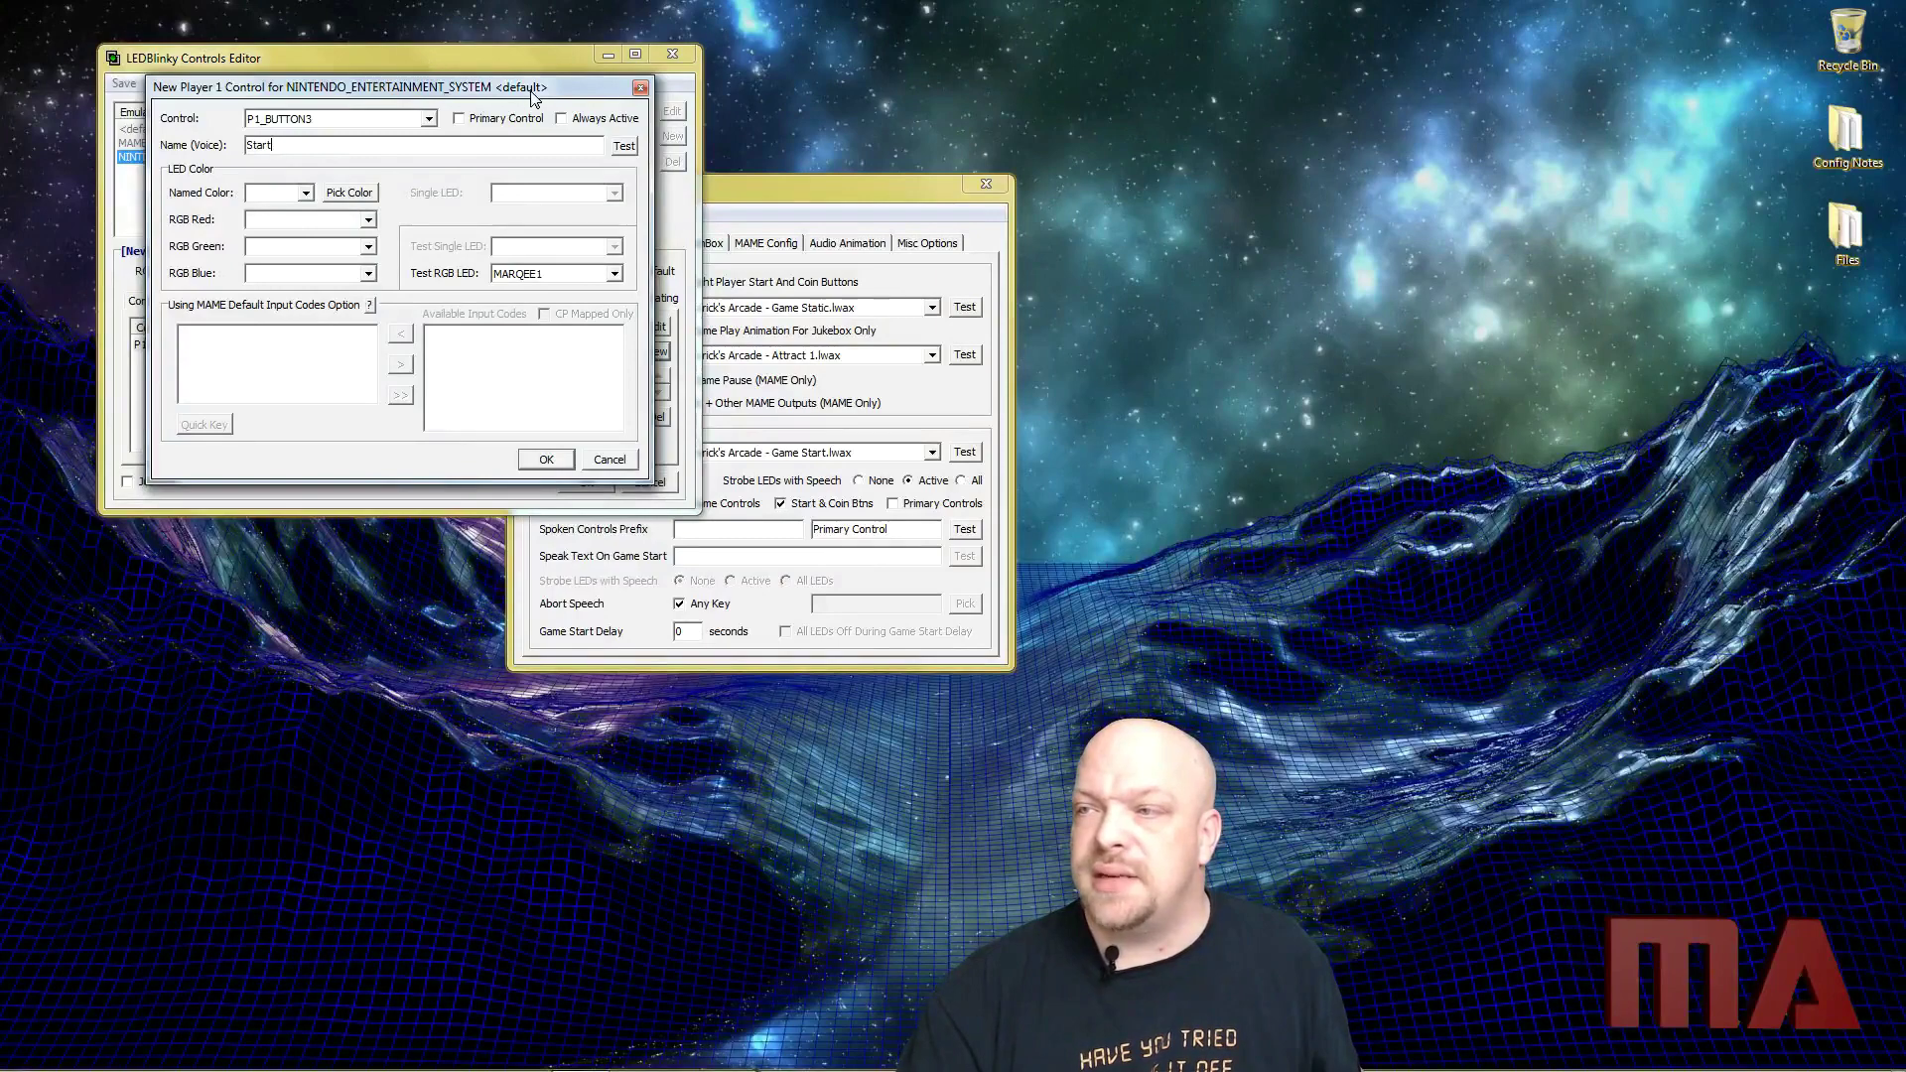
# Make the Start control Always Active, give it the basic gray color (24, 24, 24), and add it to the Player 1 controls
pyautogui.click(561, 120)
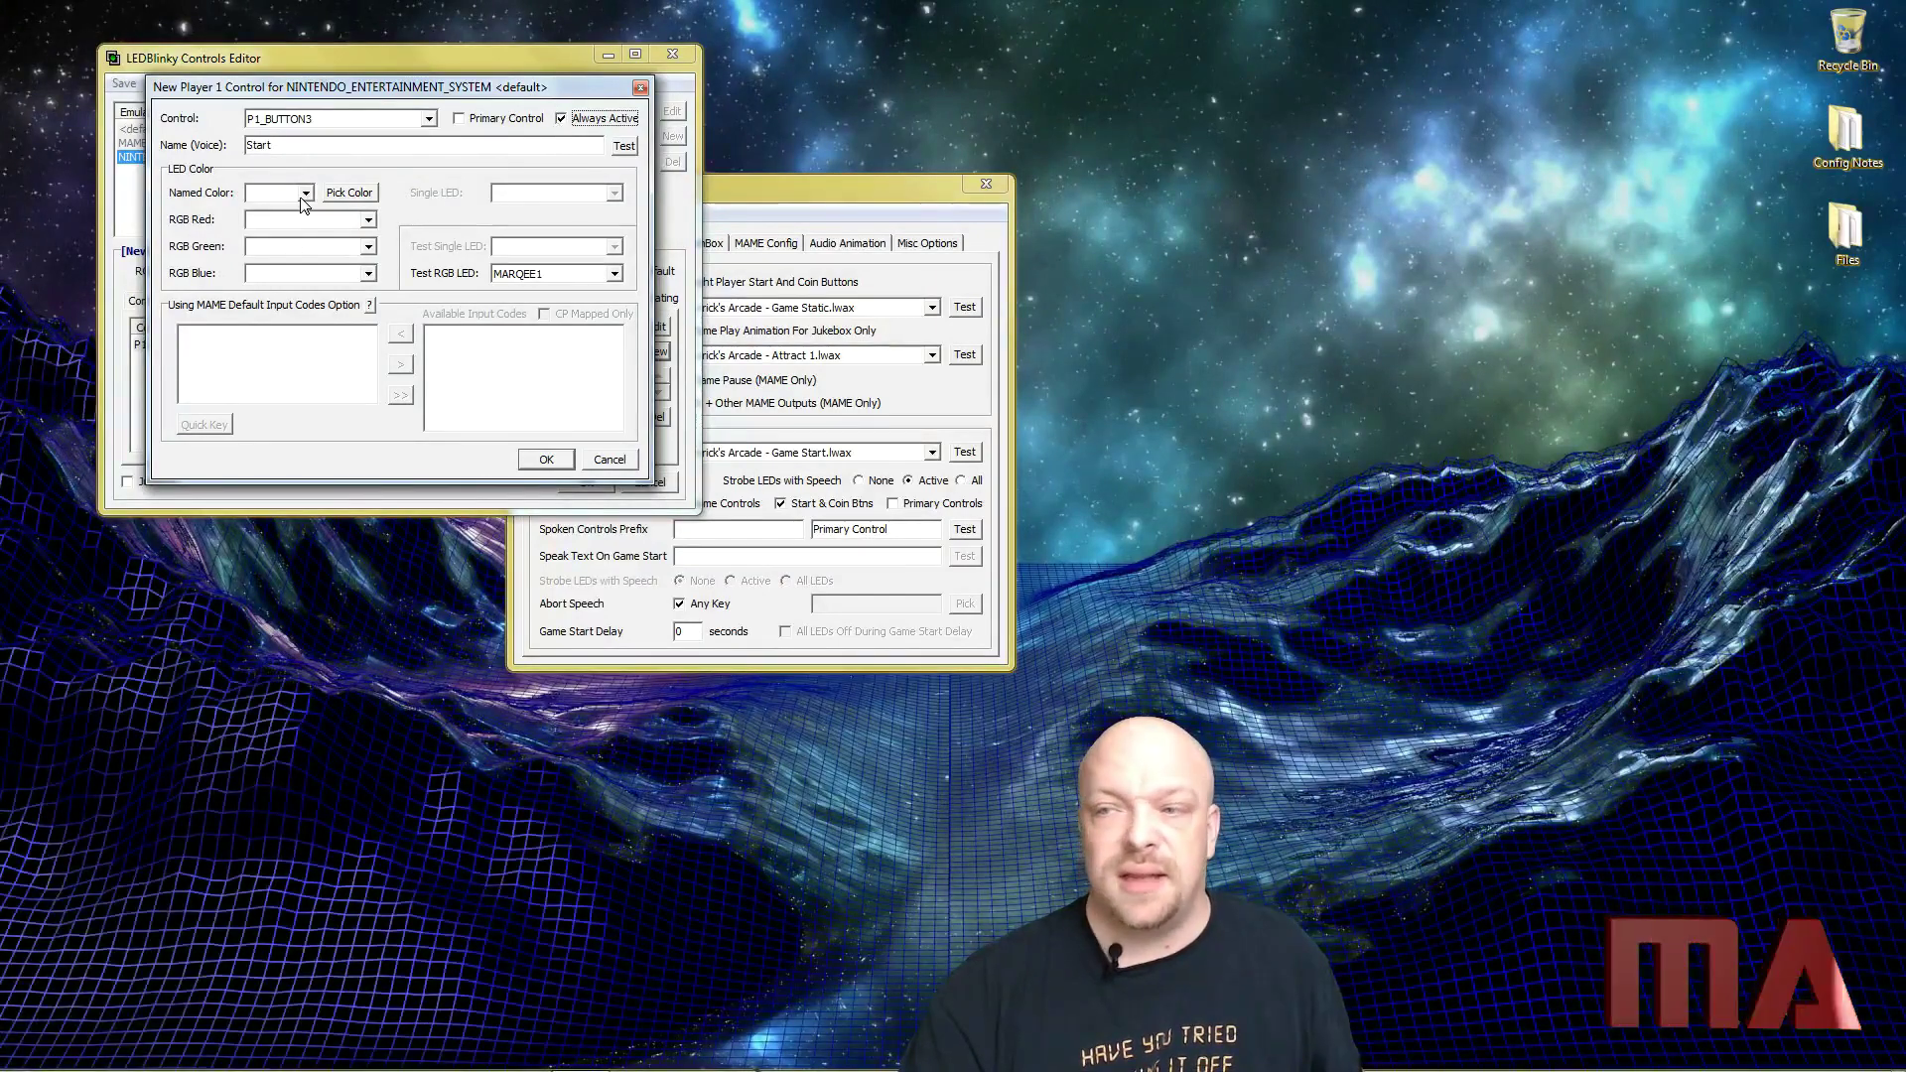
pyautogui.click(350, 192)
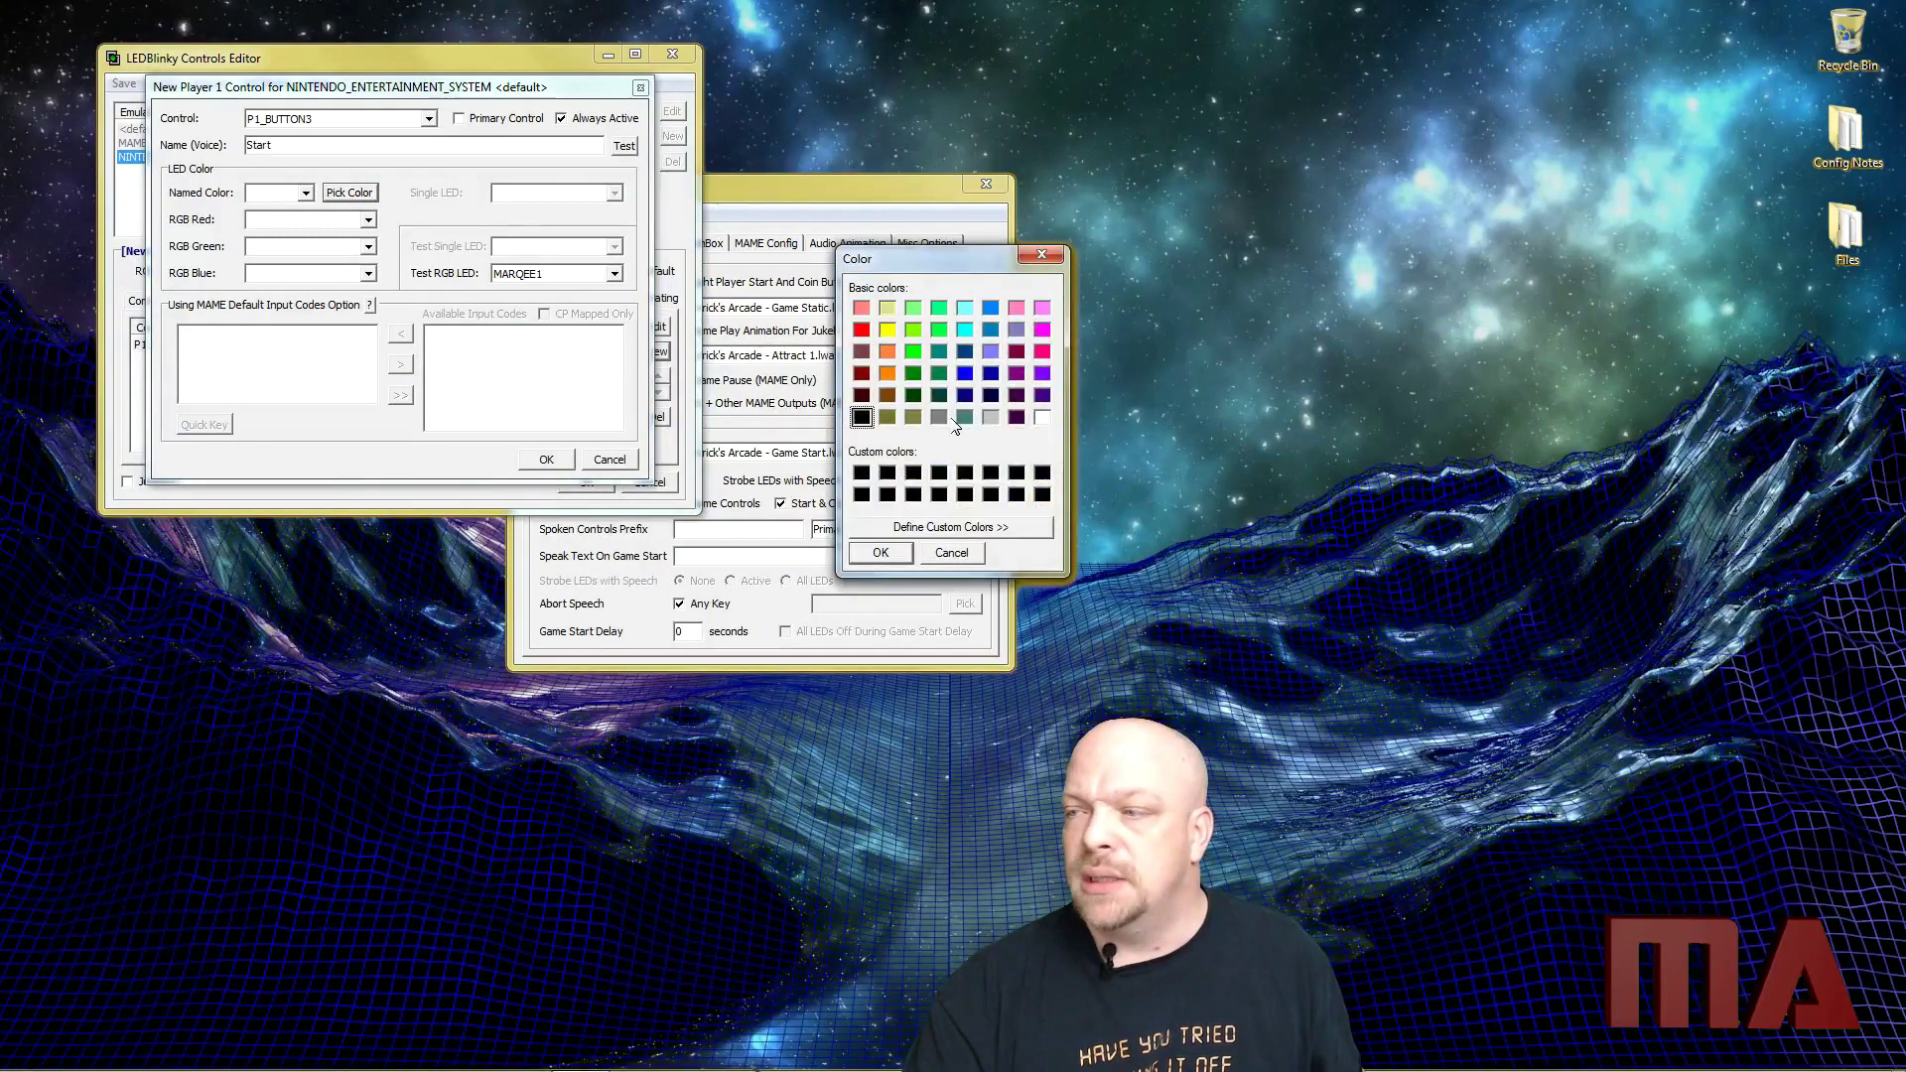
pyautogui.click(938, 417)
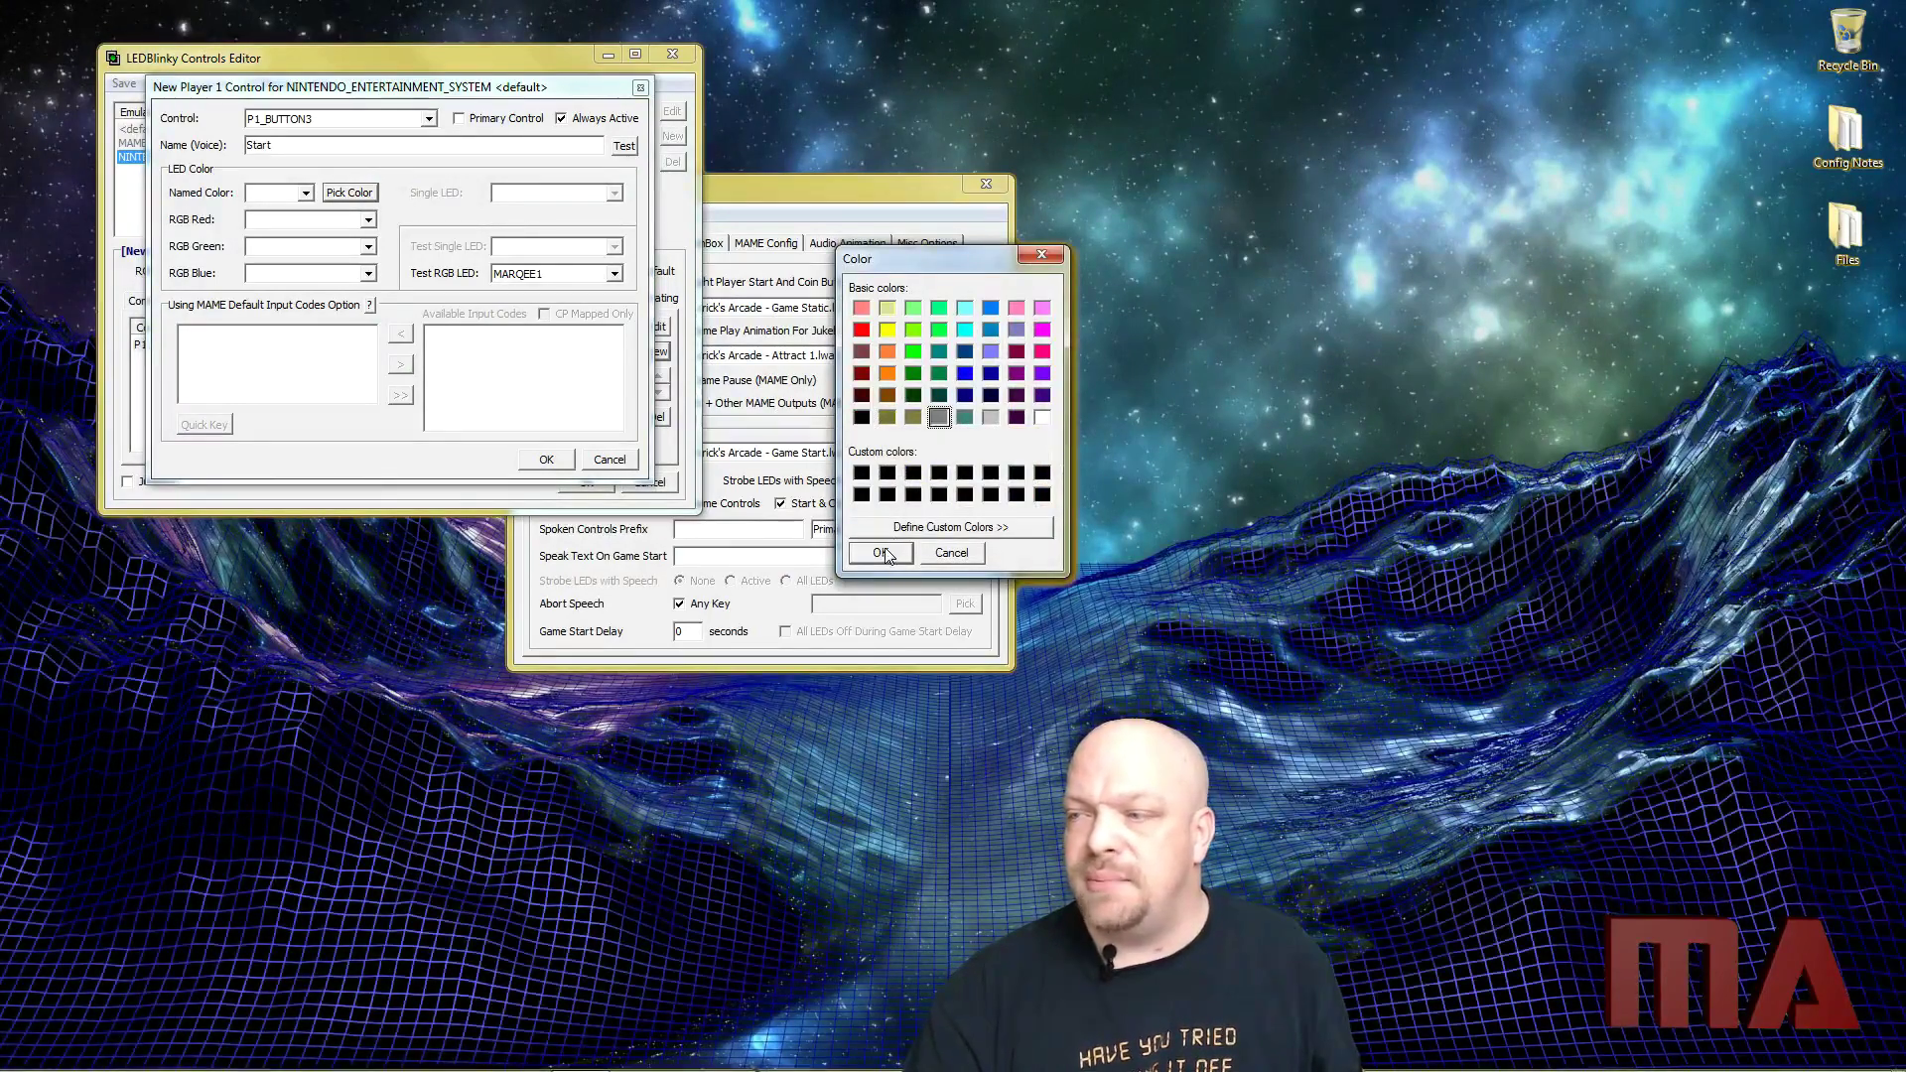
pyautogui.click(880, 552)
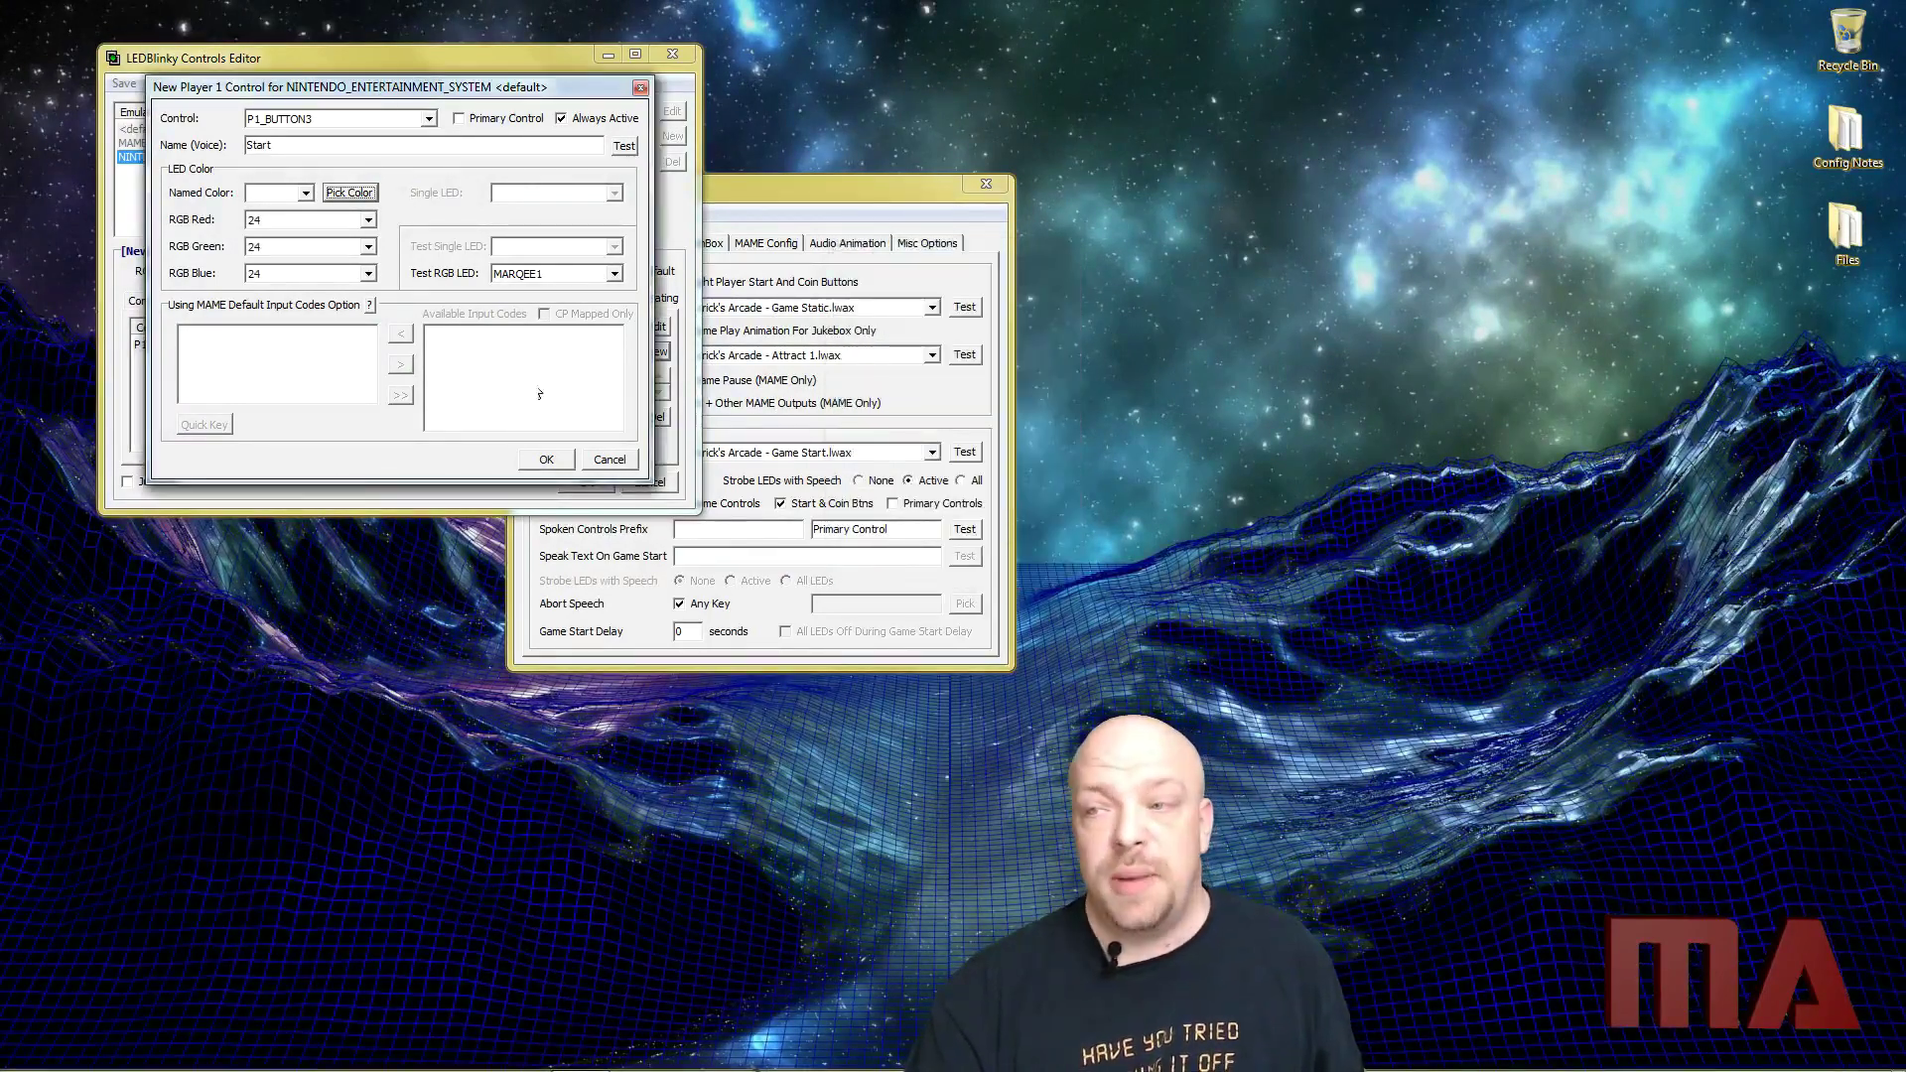
pyautogui.click(546, 458)
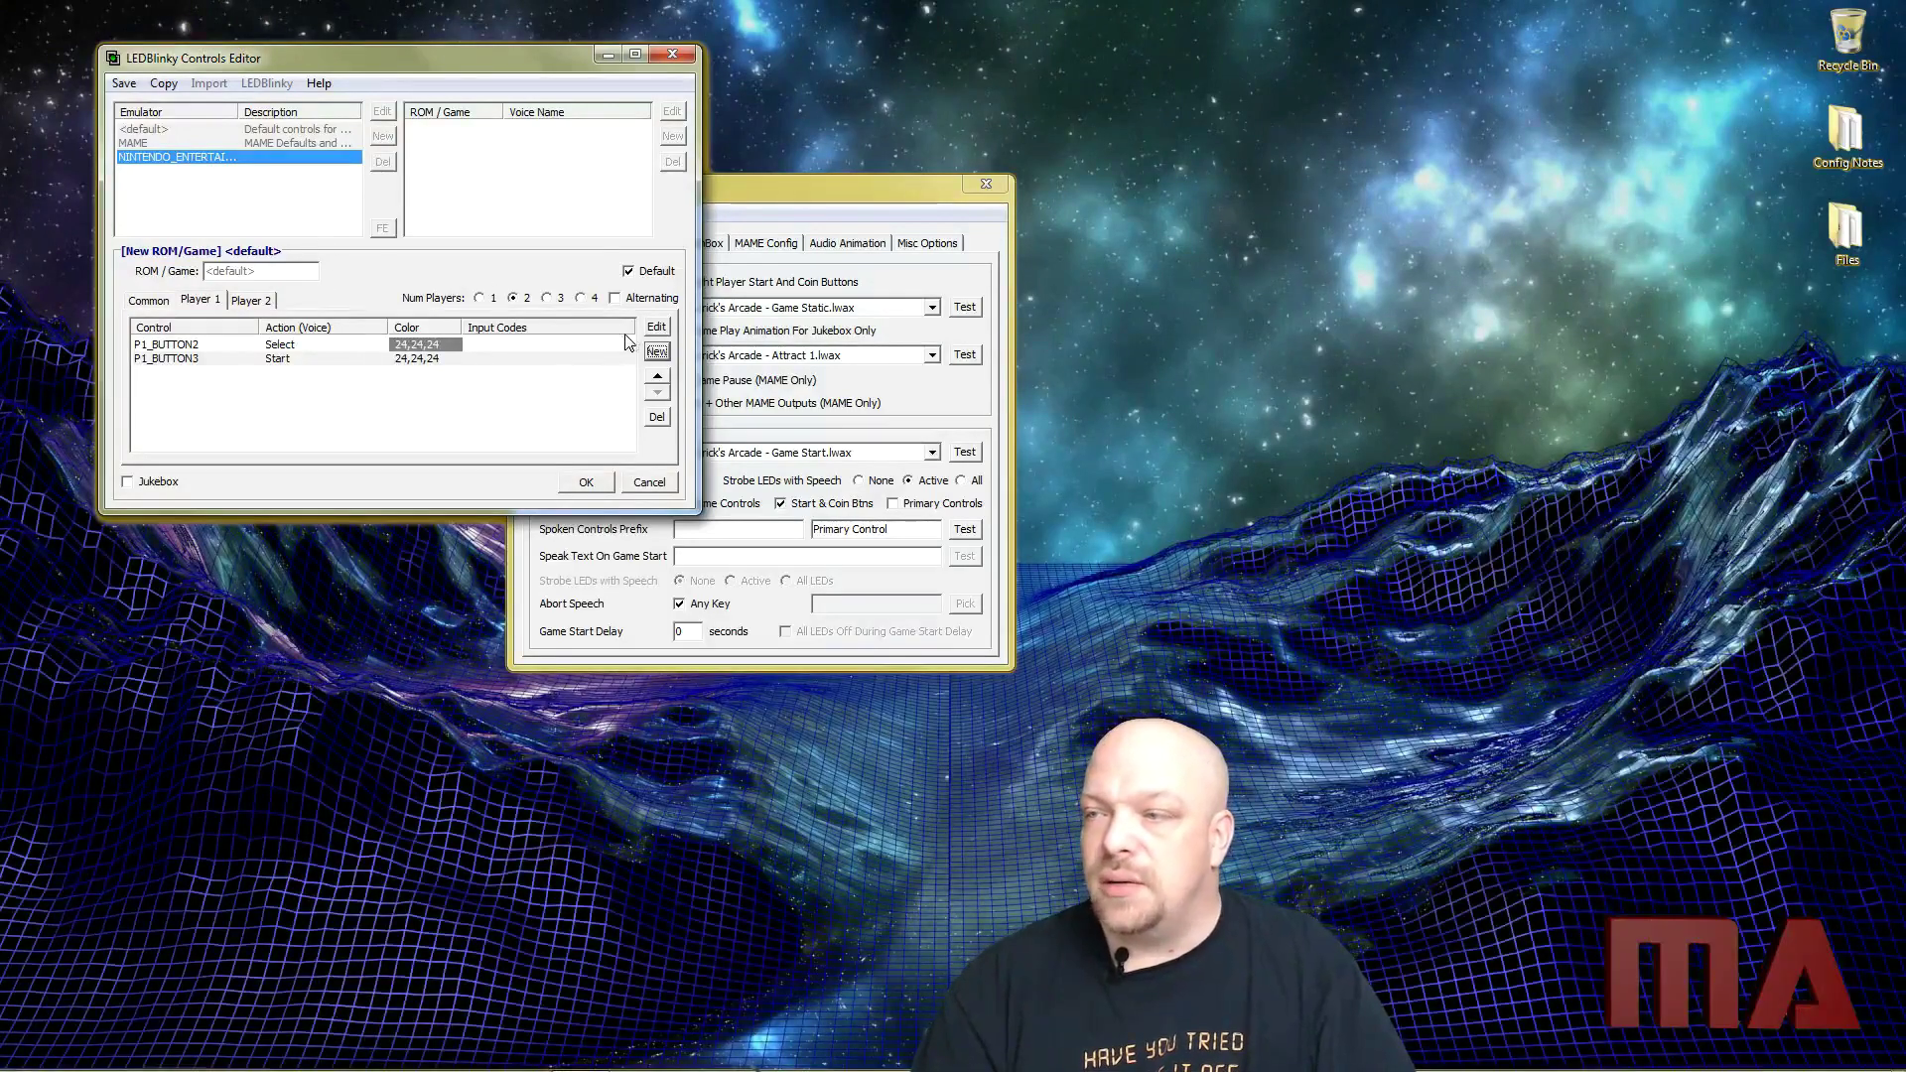
# Start a new Player 1 control for P1_BUTTON4 and set its named color to Red
pyautogui.click(656, 352)
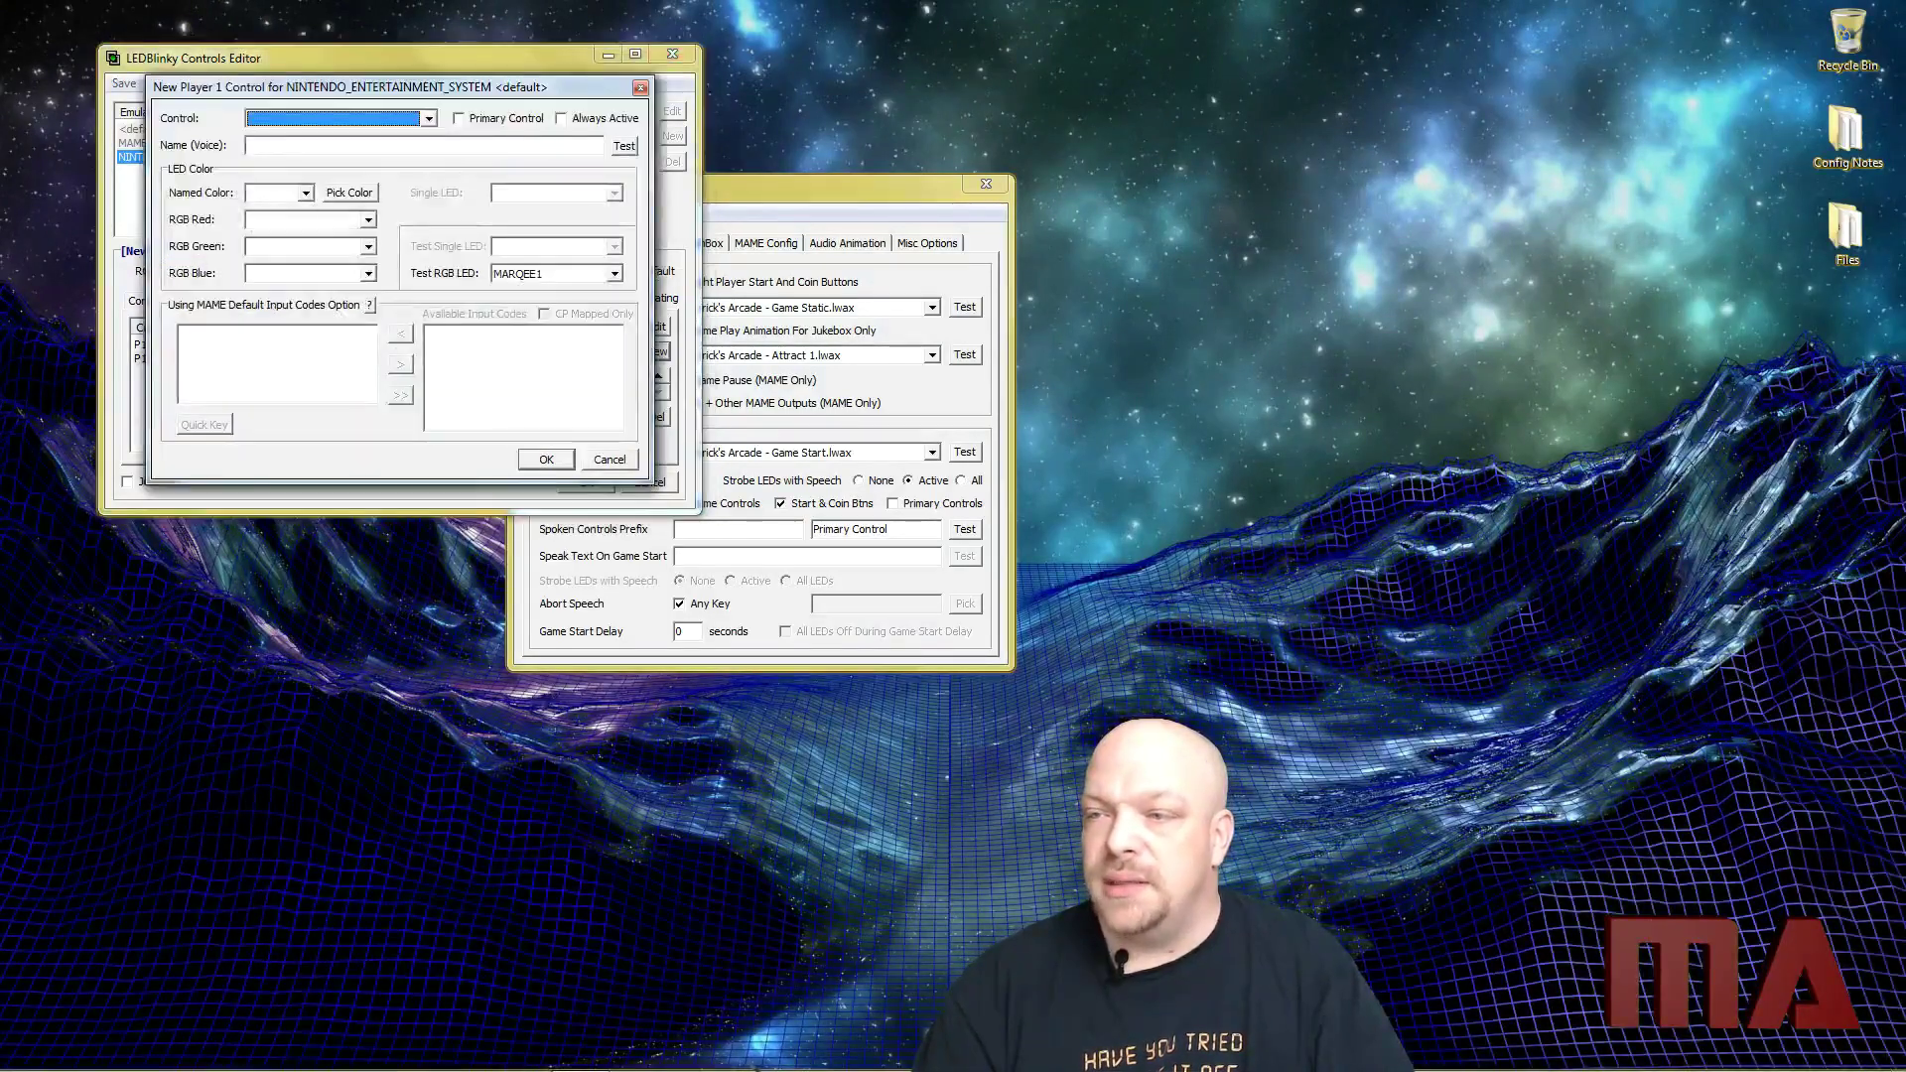
pyautogui.click(297, 194)
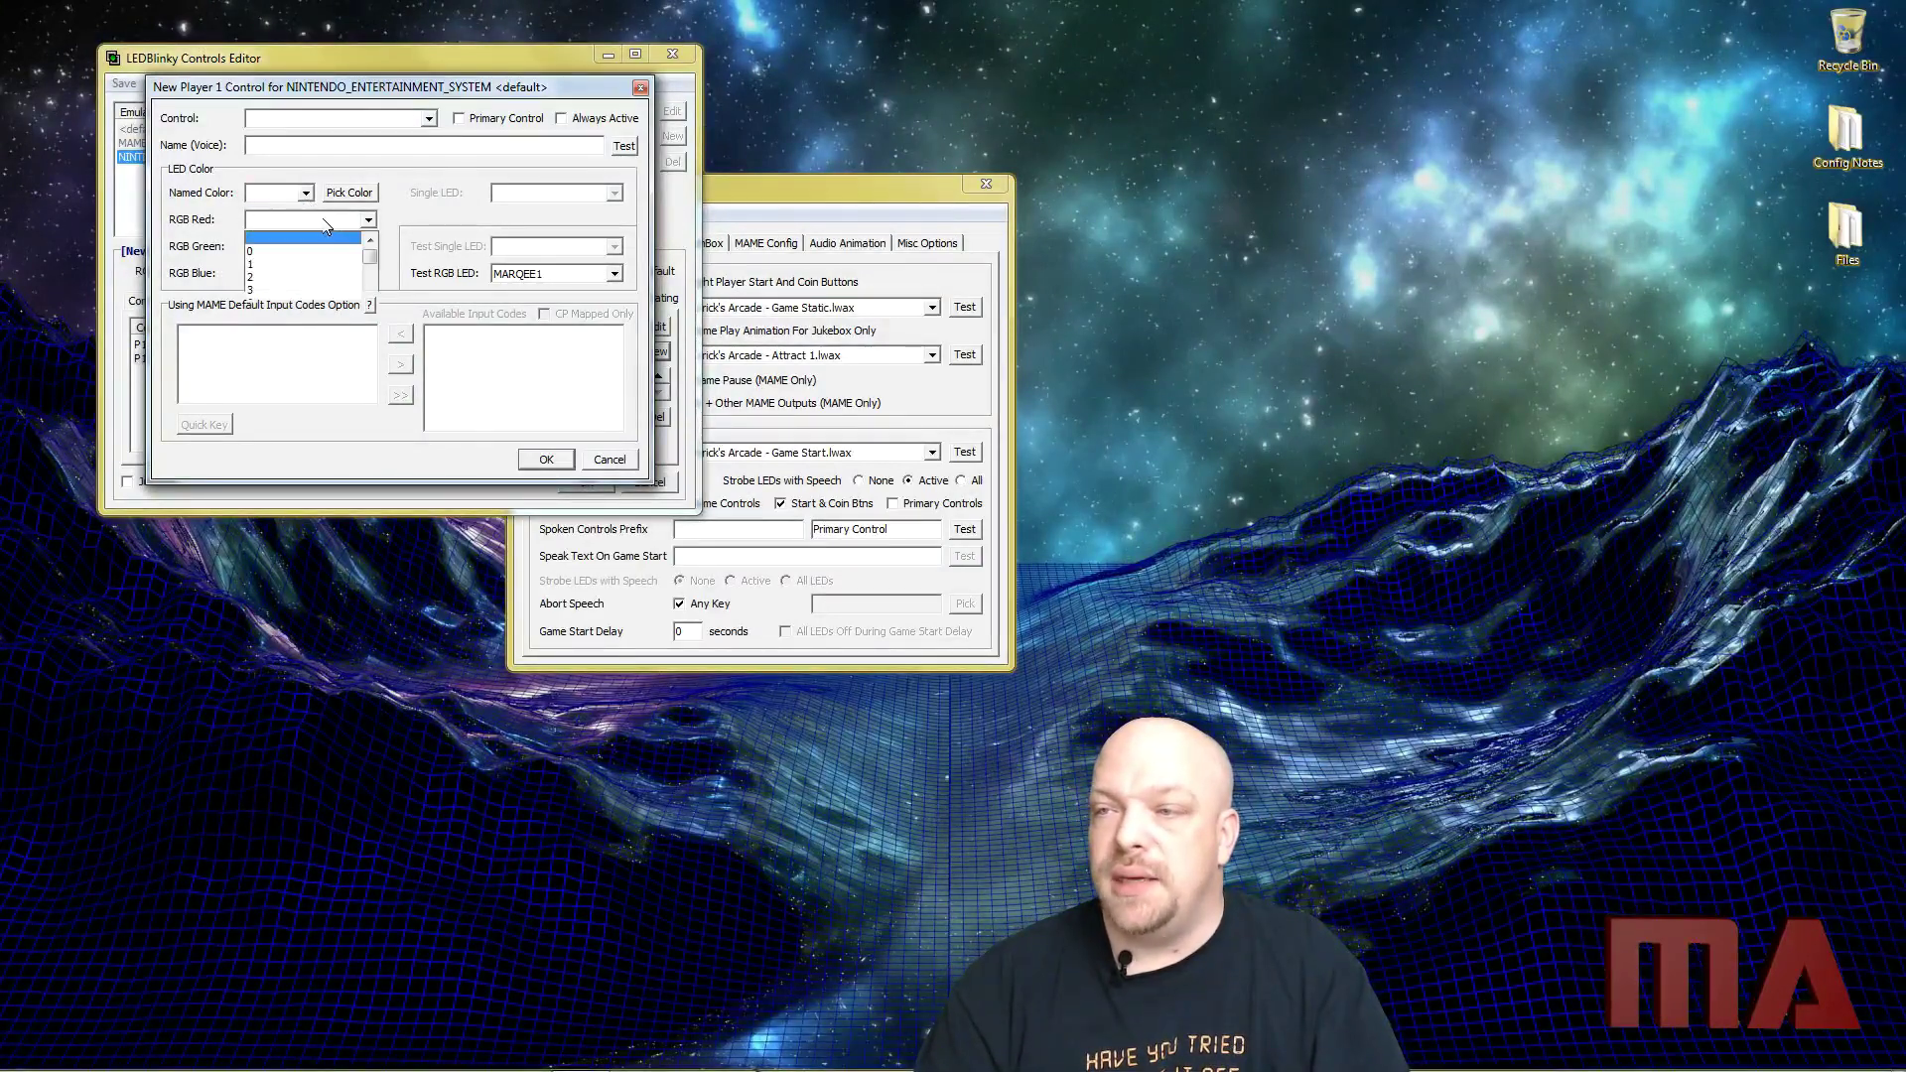
pyautogui.click(328, 118)
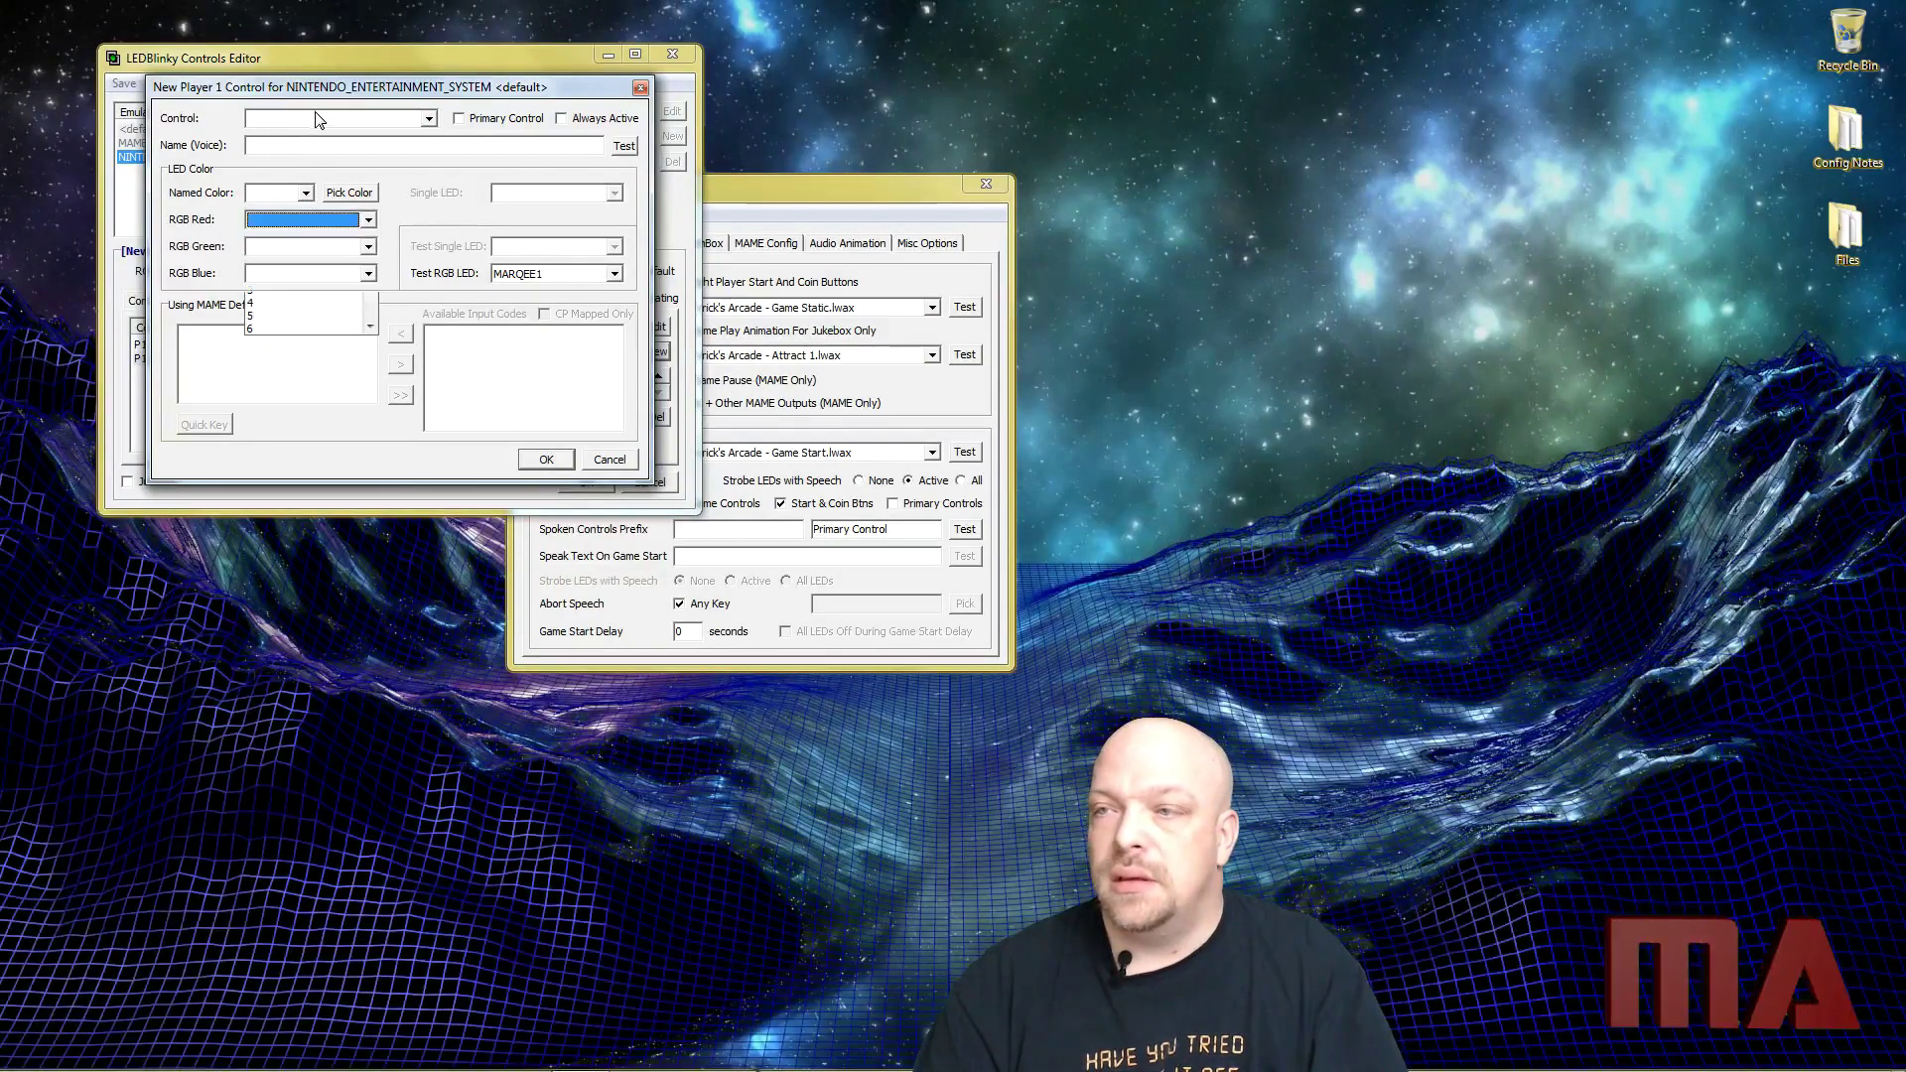
pyautogui.click(327, 118)
pyautogui.click(315, 175)
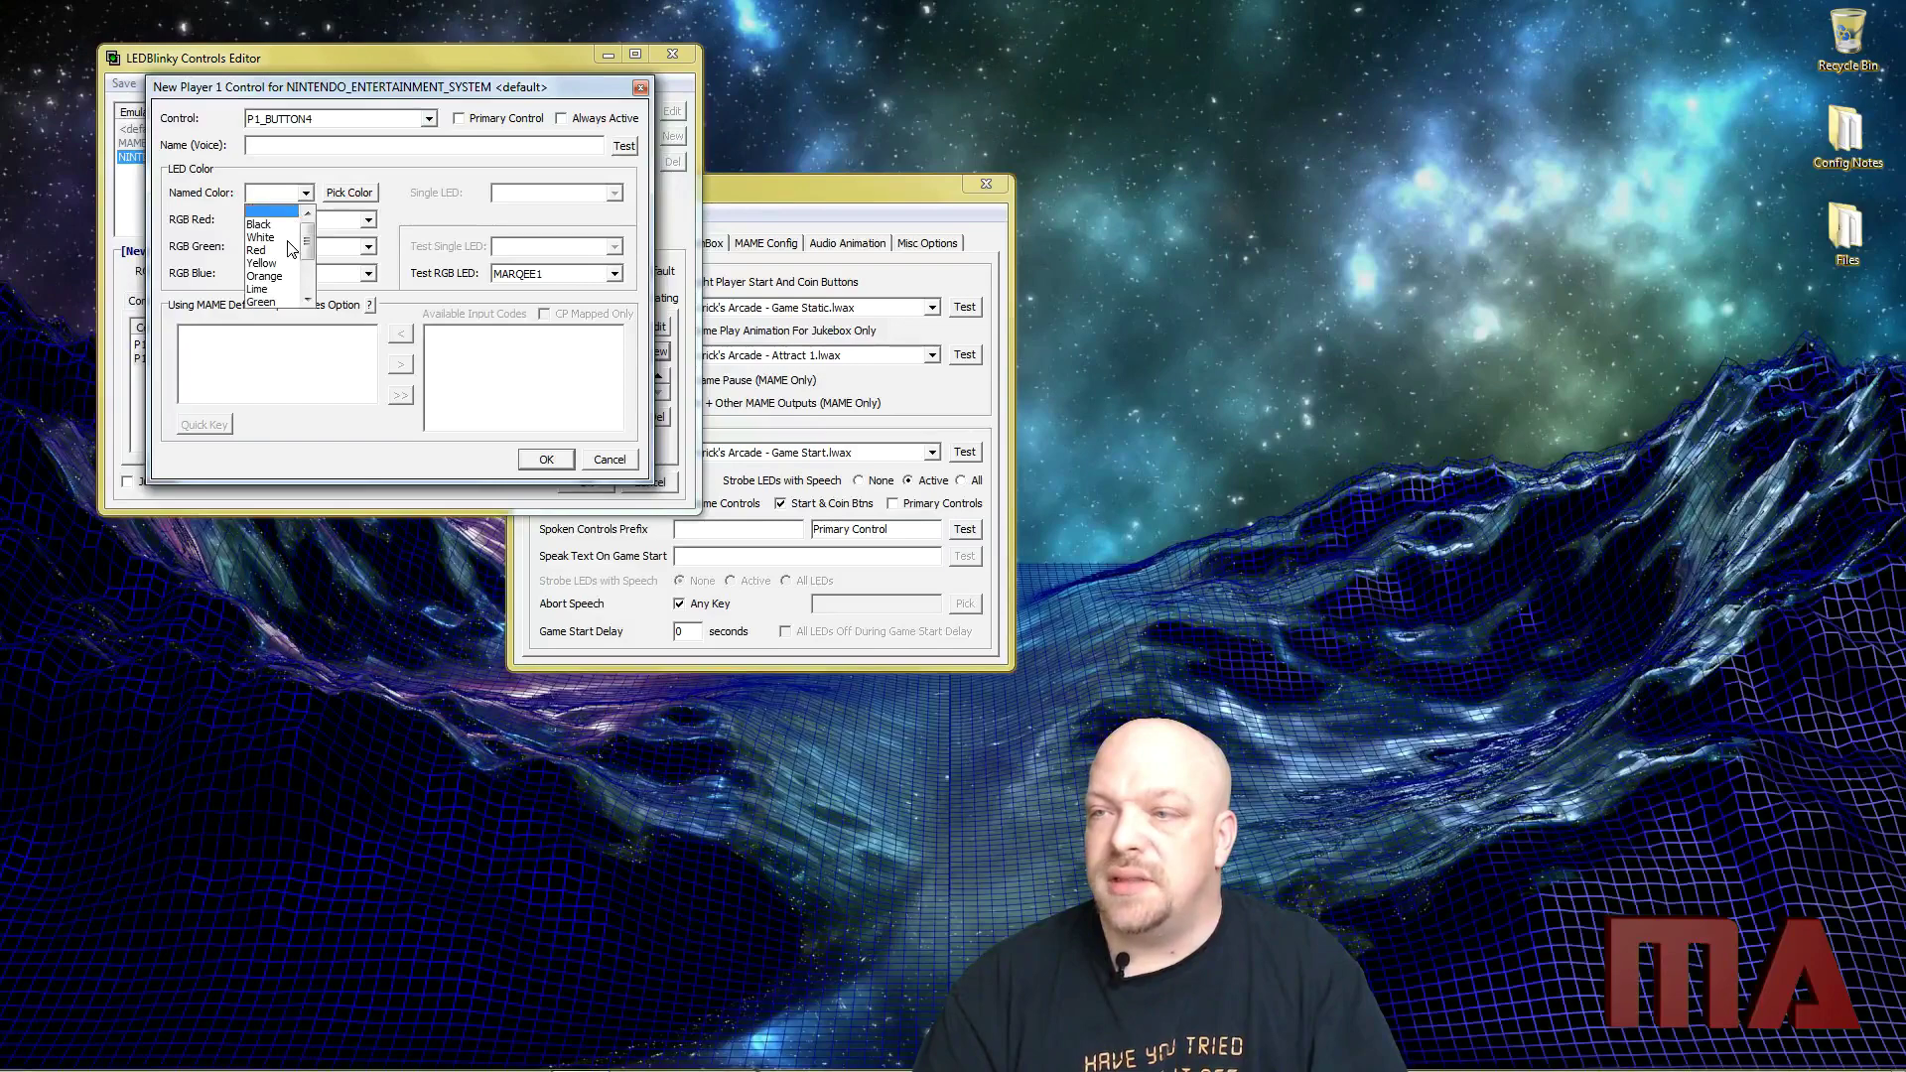
pyautogui.click(268, 250)
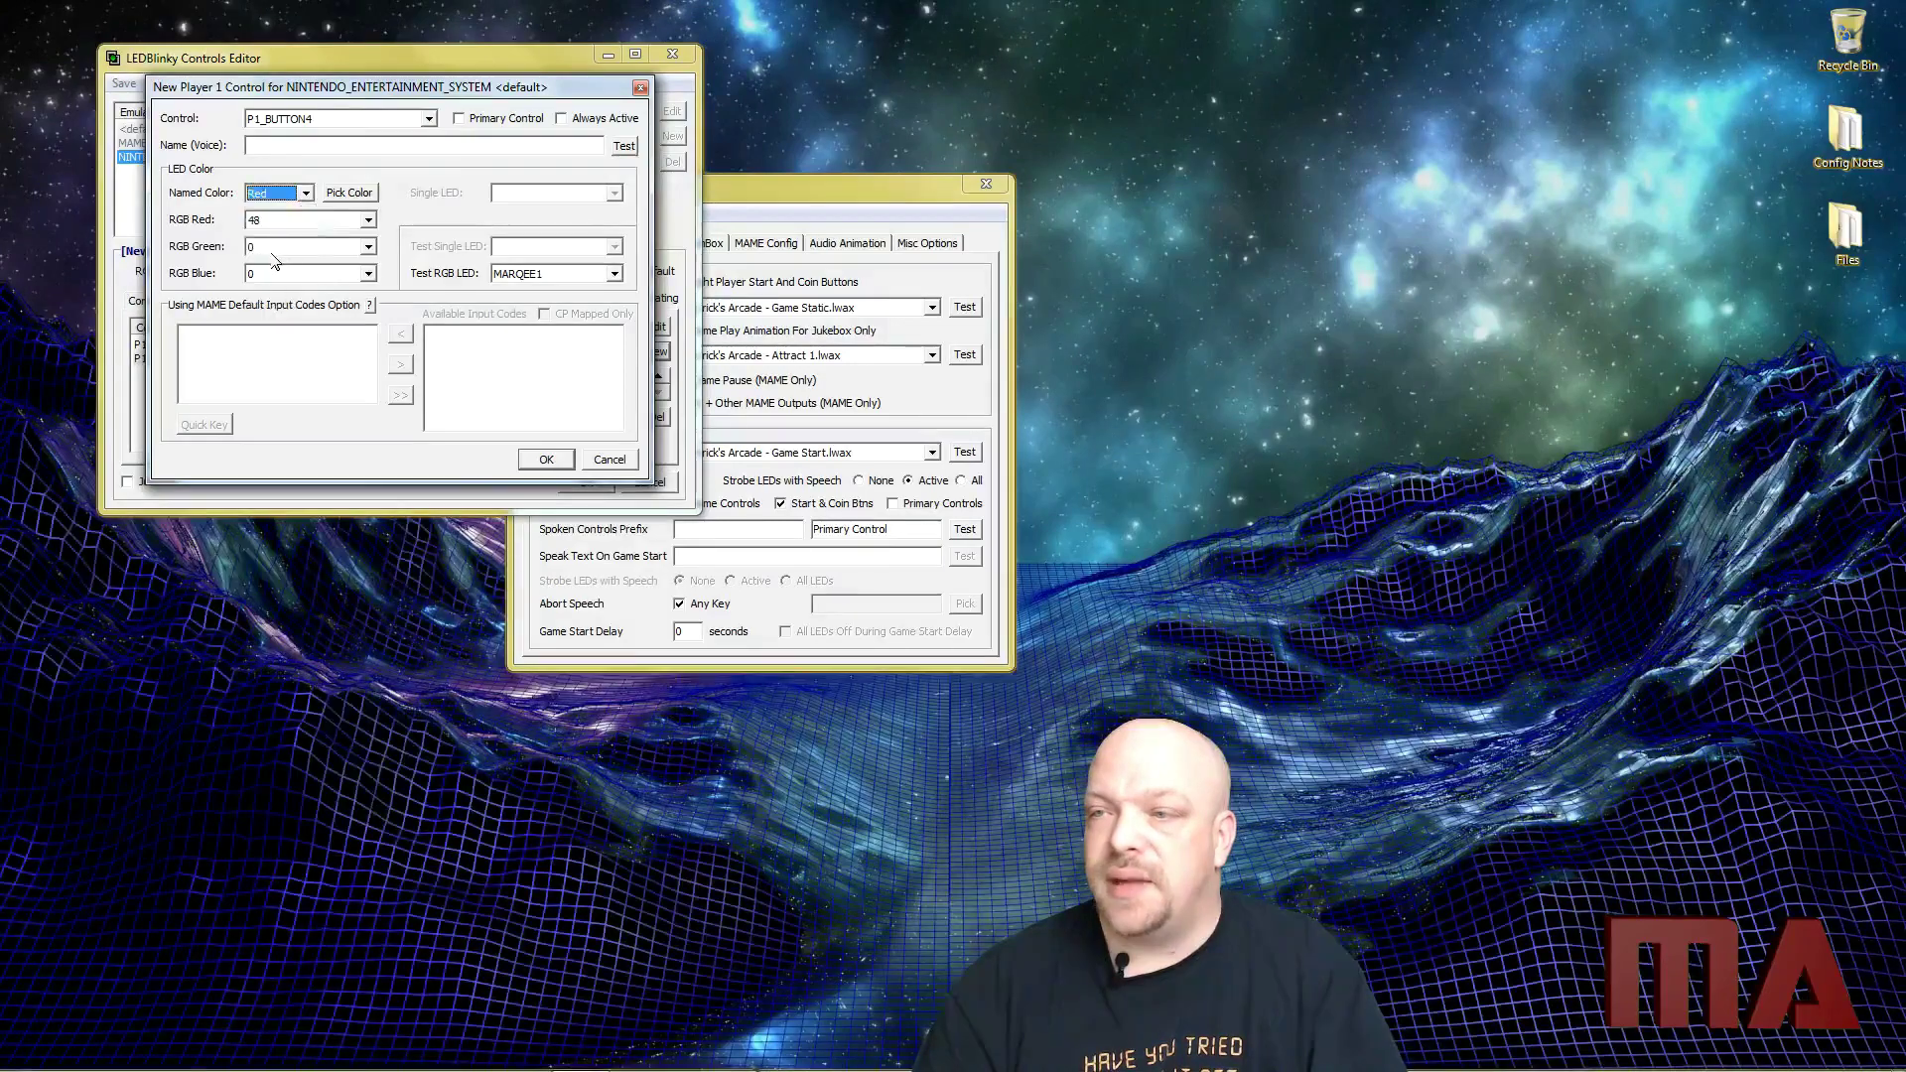
# Give the P1_BUTTON4 control the voice name B Button, make it Always Active, and add it to the Player 1 controls
pyautogui.click(303, 147)
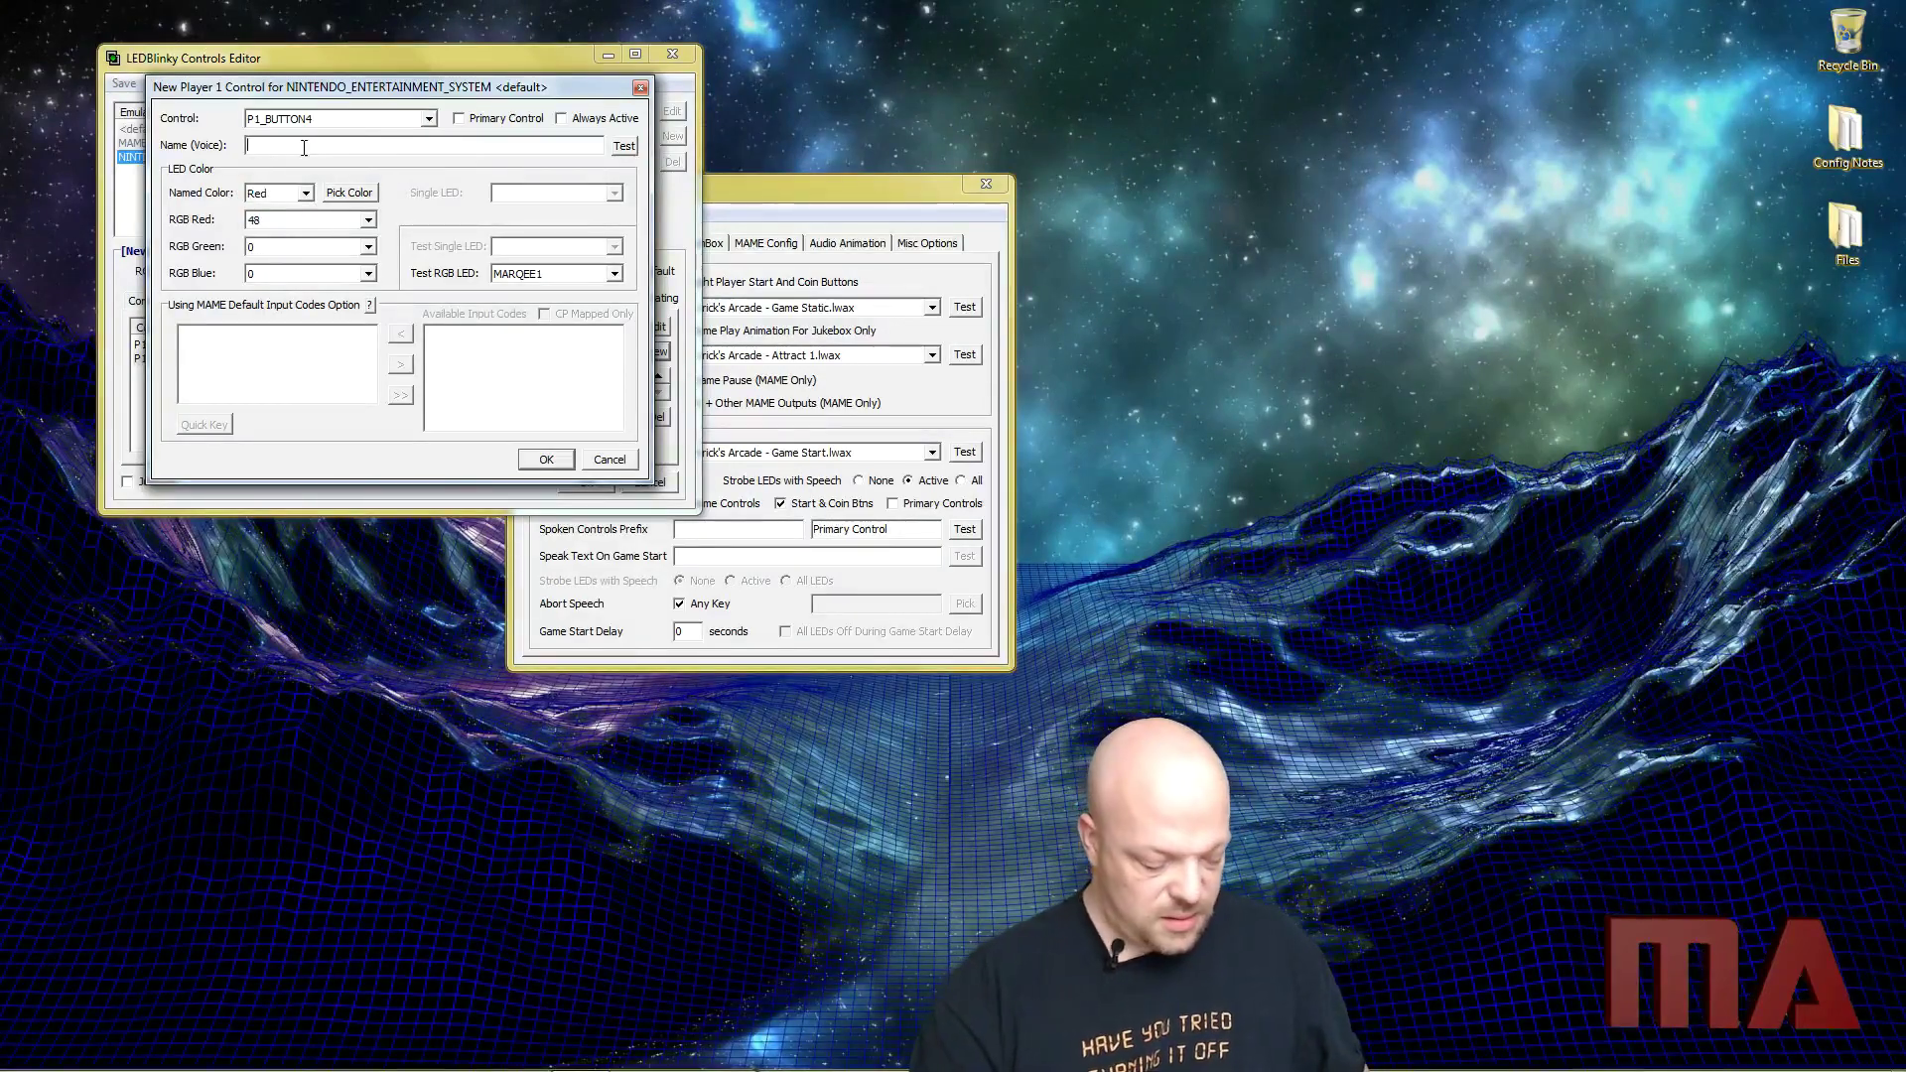
pyautogui.write('B Button')
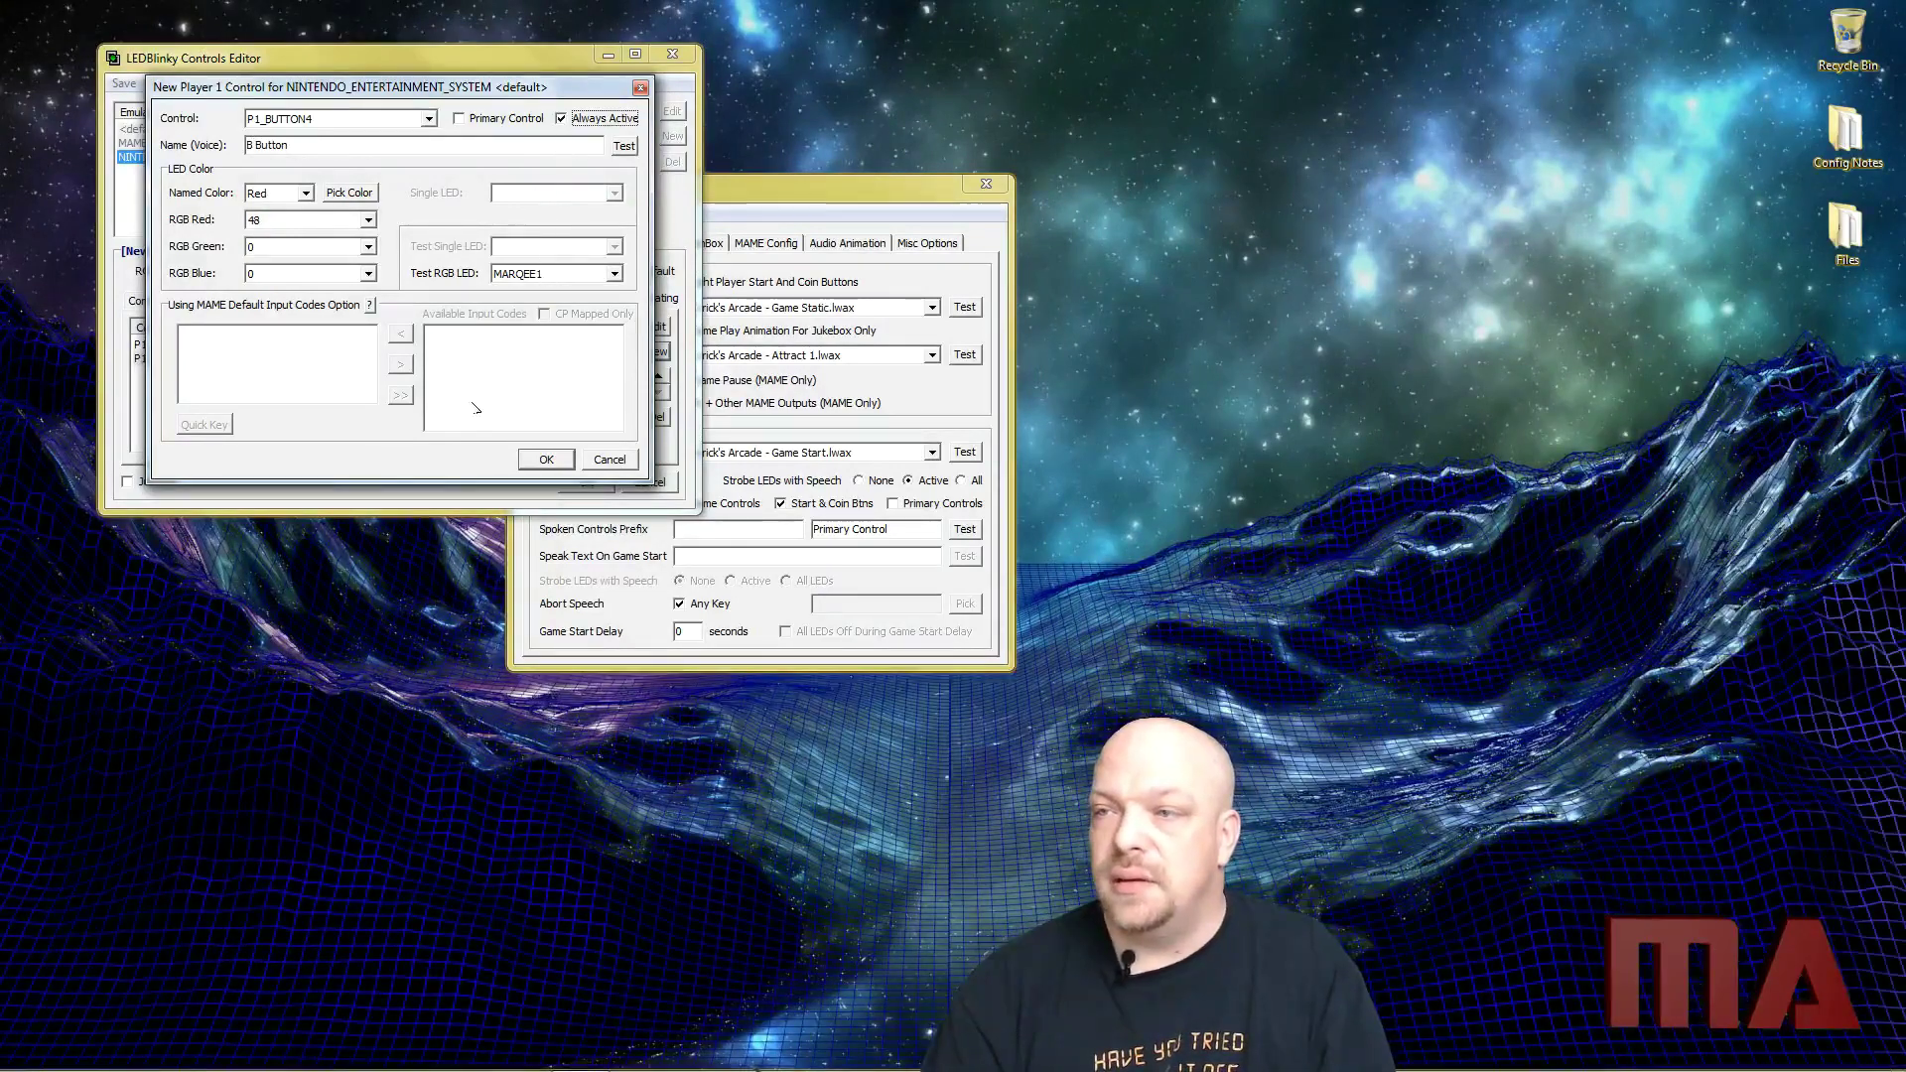
pyautogui.click(546, 458)
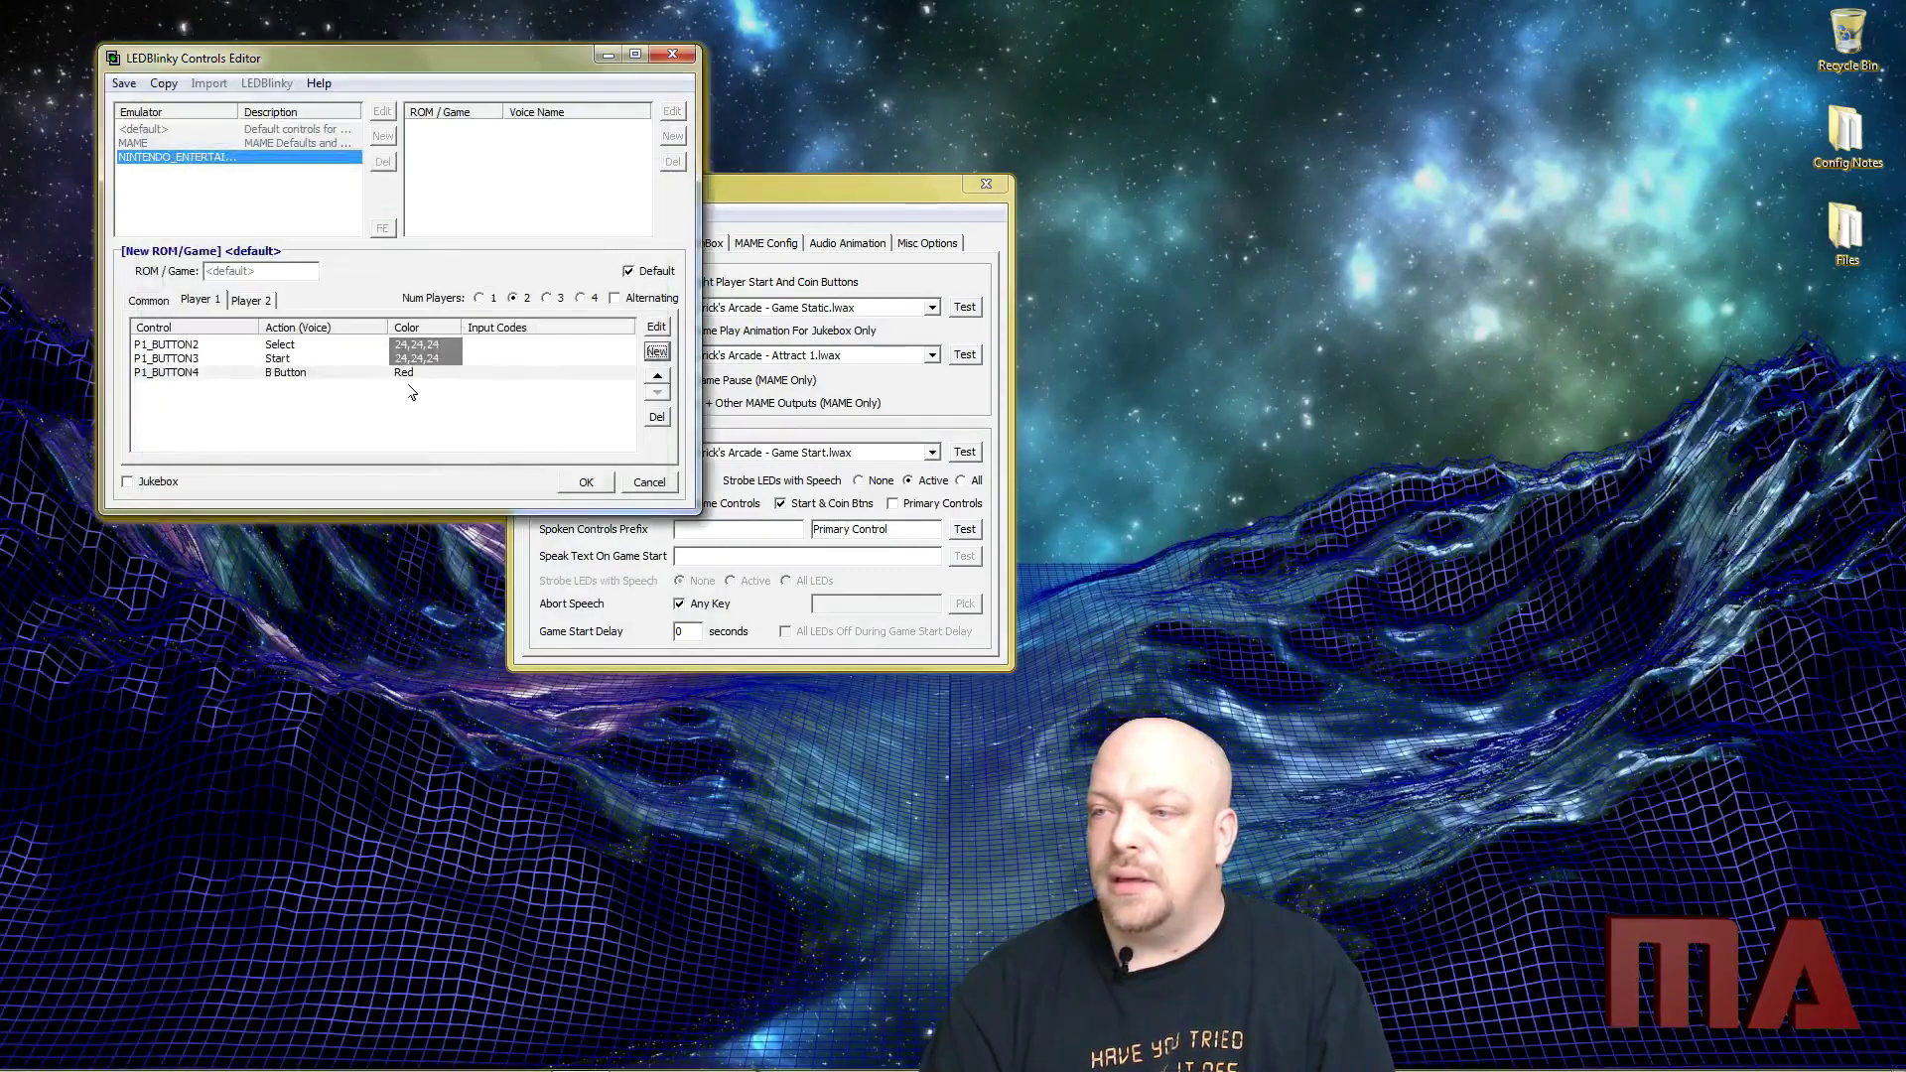
# Start another Player 1 control for P1_BUTTON5 with the voice name A Button
pyautogui.click(656, 353)
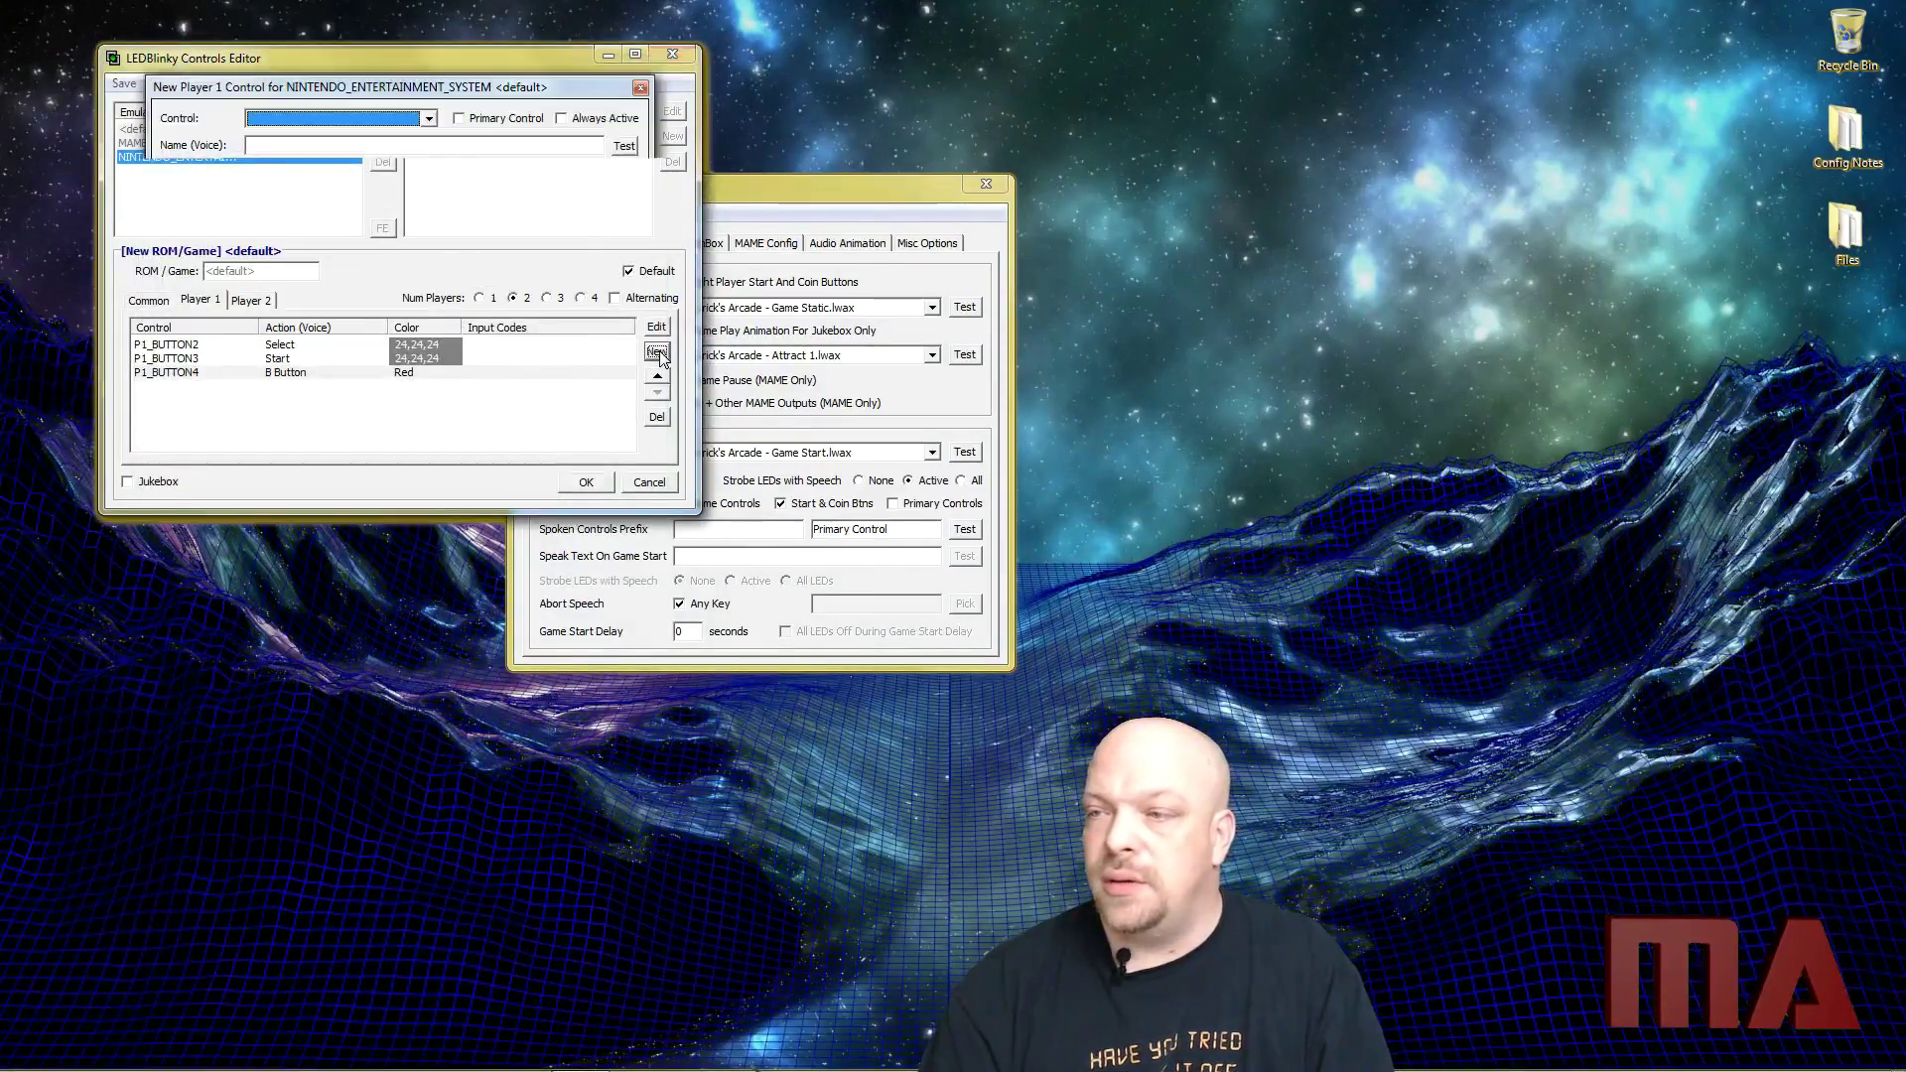
pyautogui.click(338, 121)
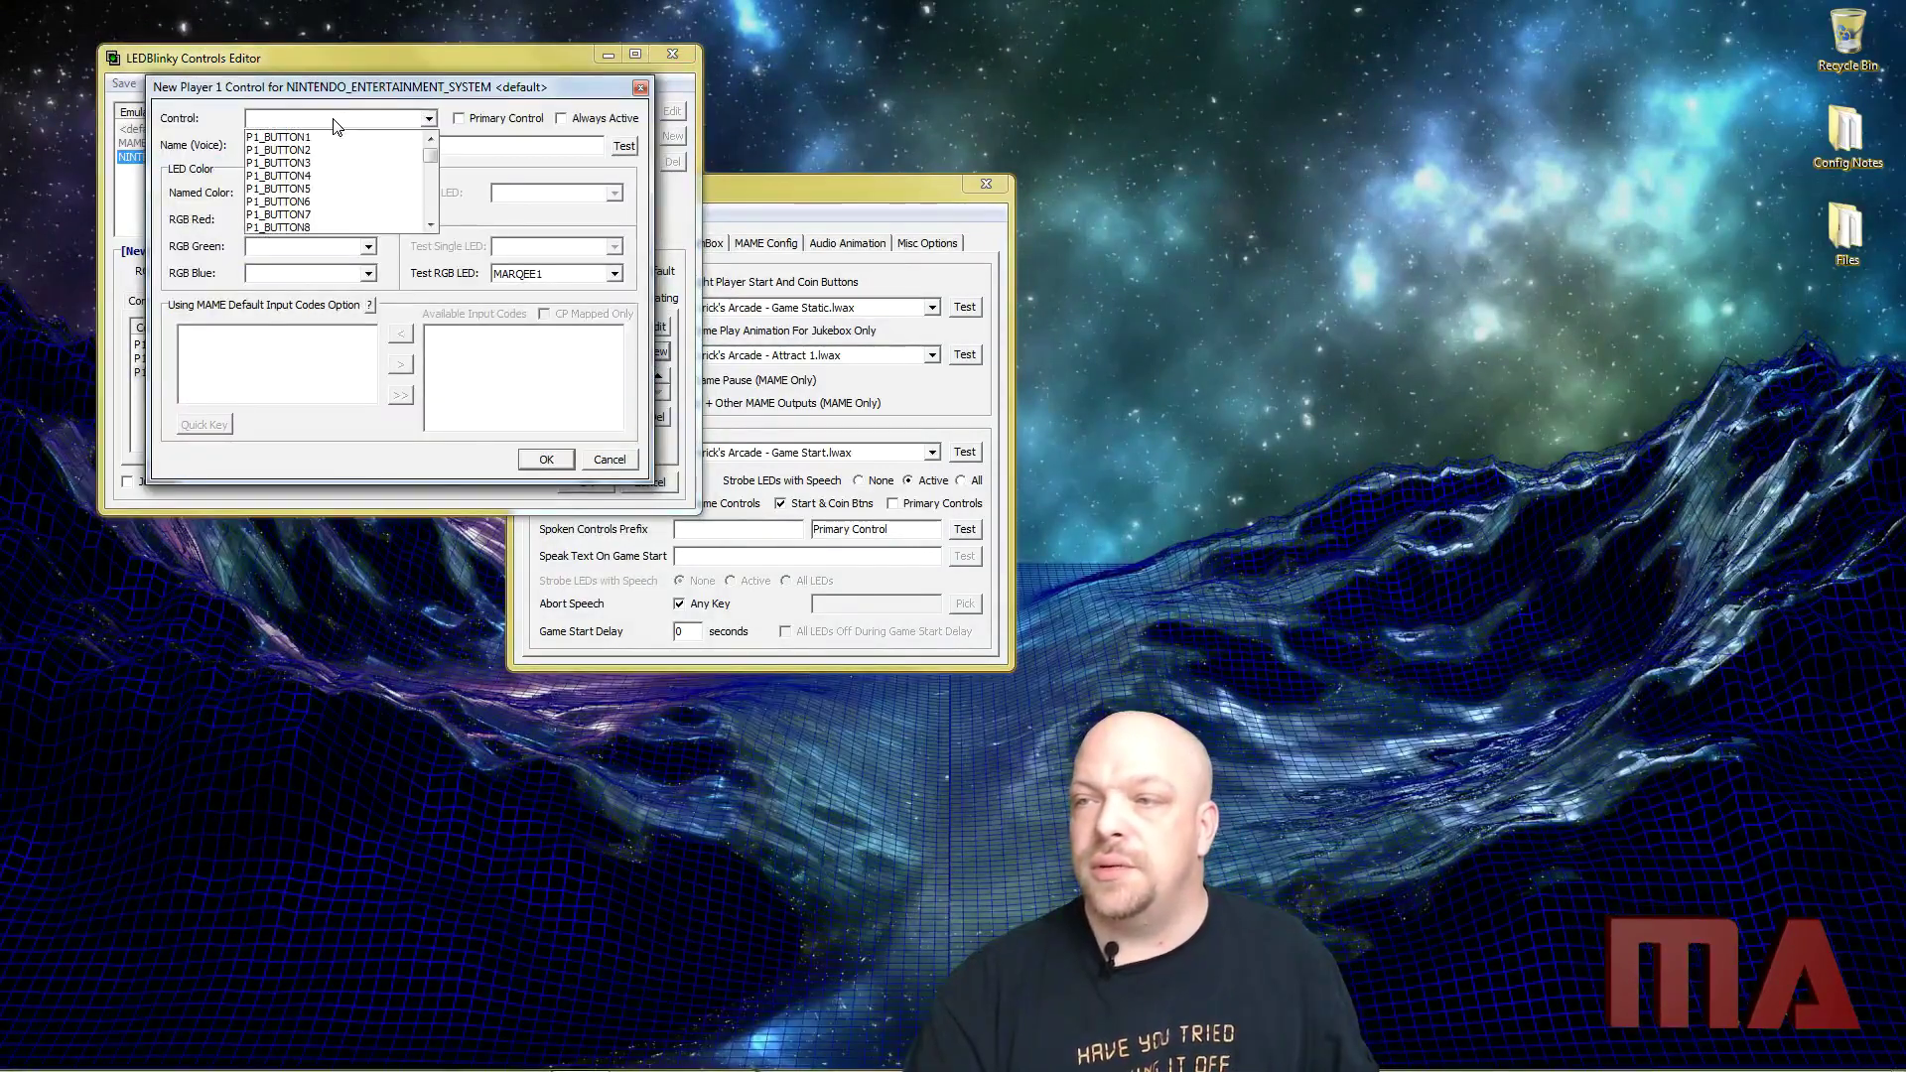
pyautogui.click(312, 188)
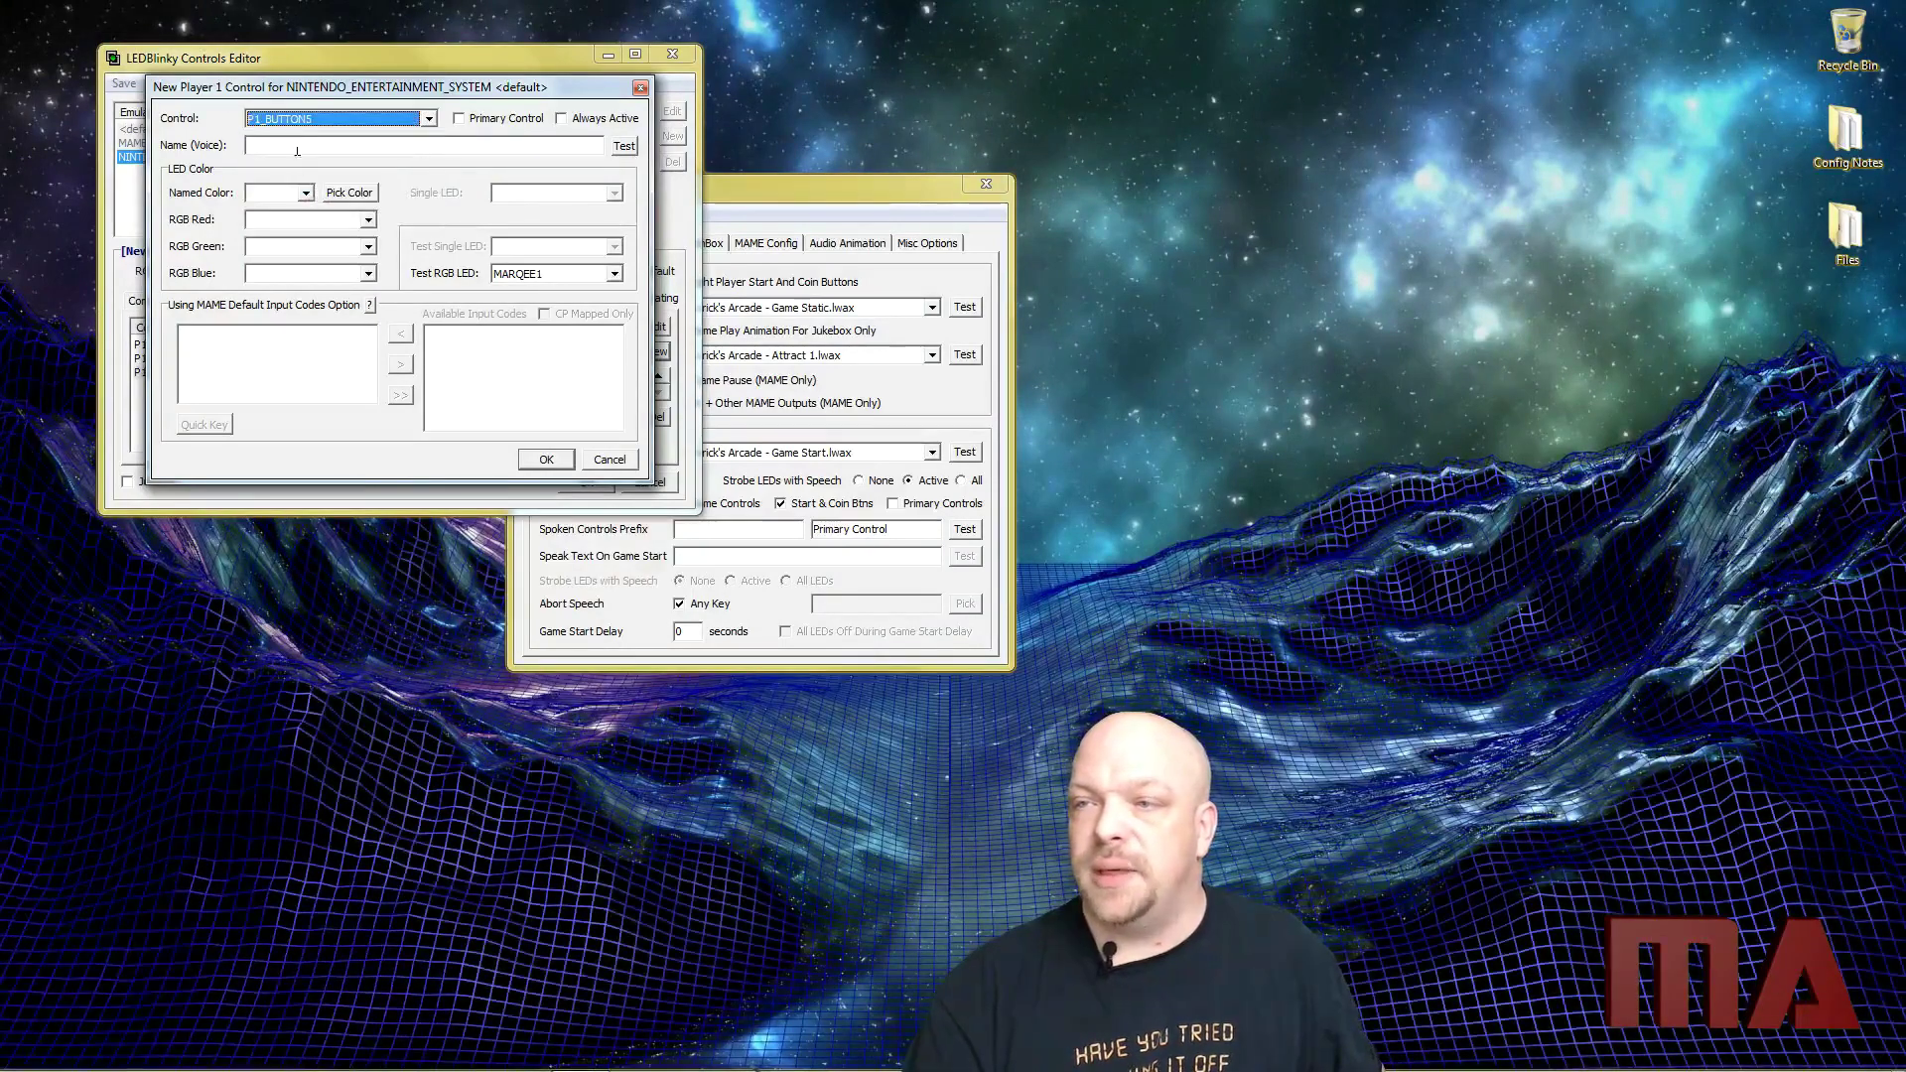
pyautogui.click(297, 145)
pyautogui.write('A ')
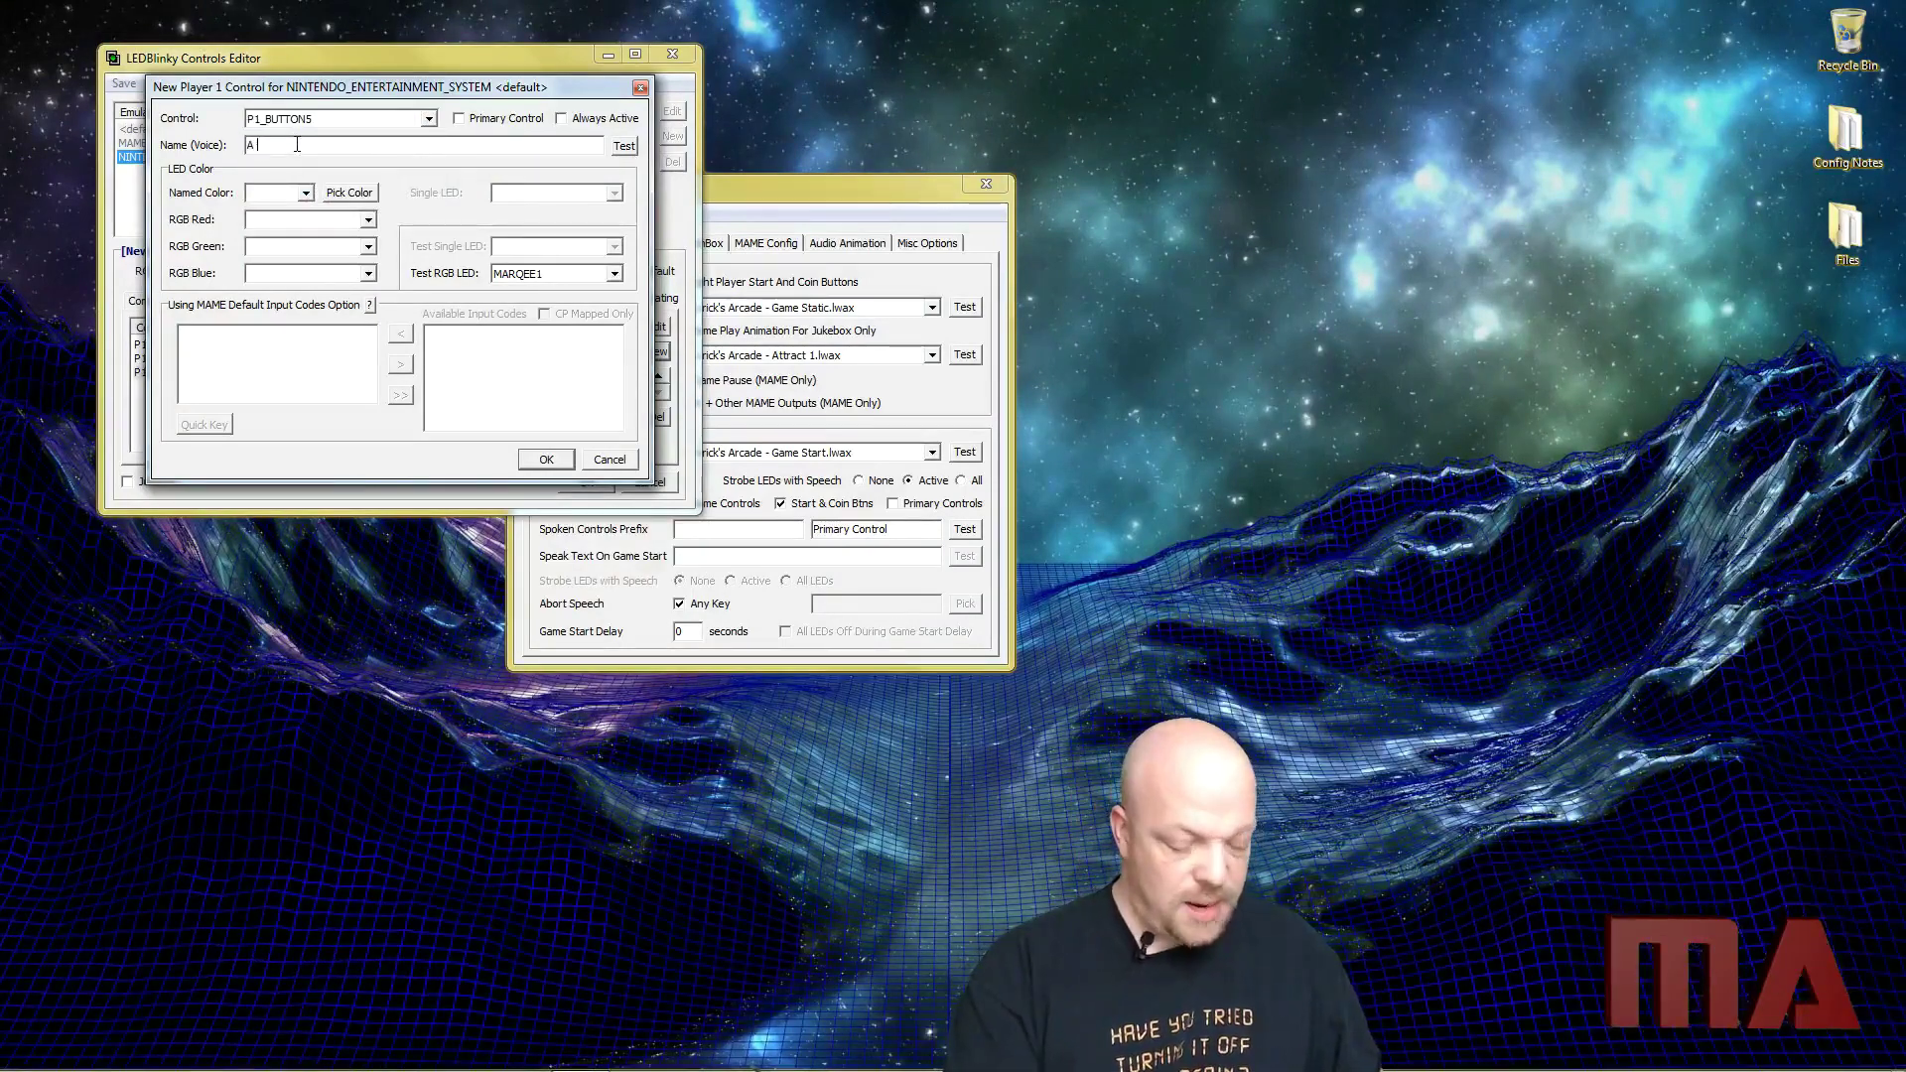
pyautogui.write('Button')
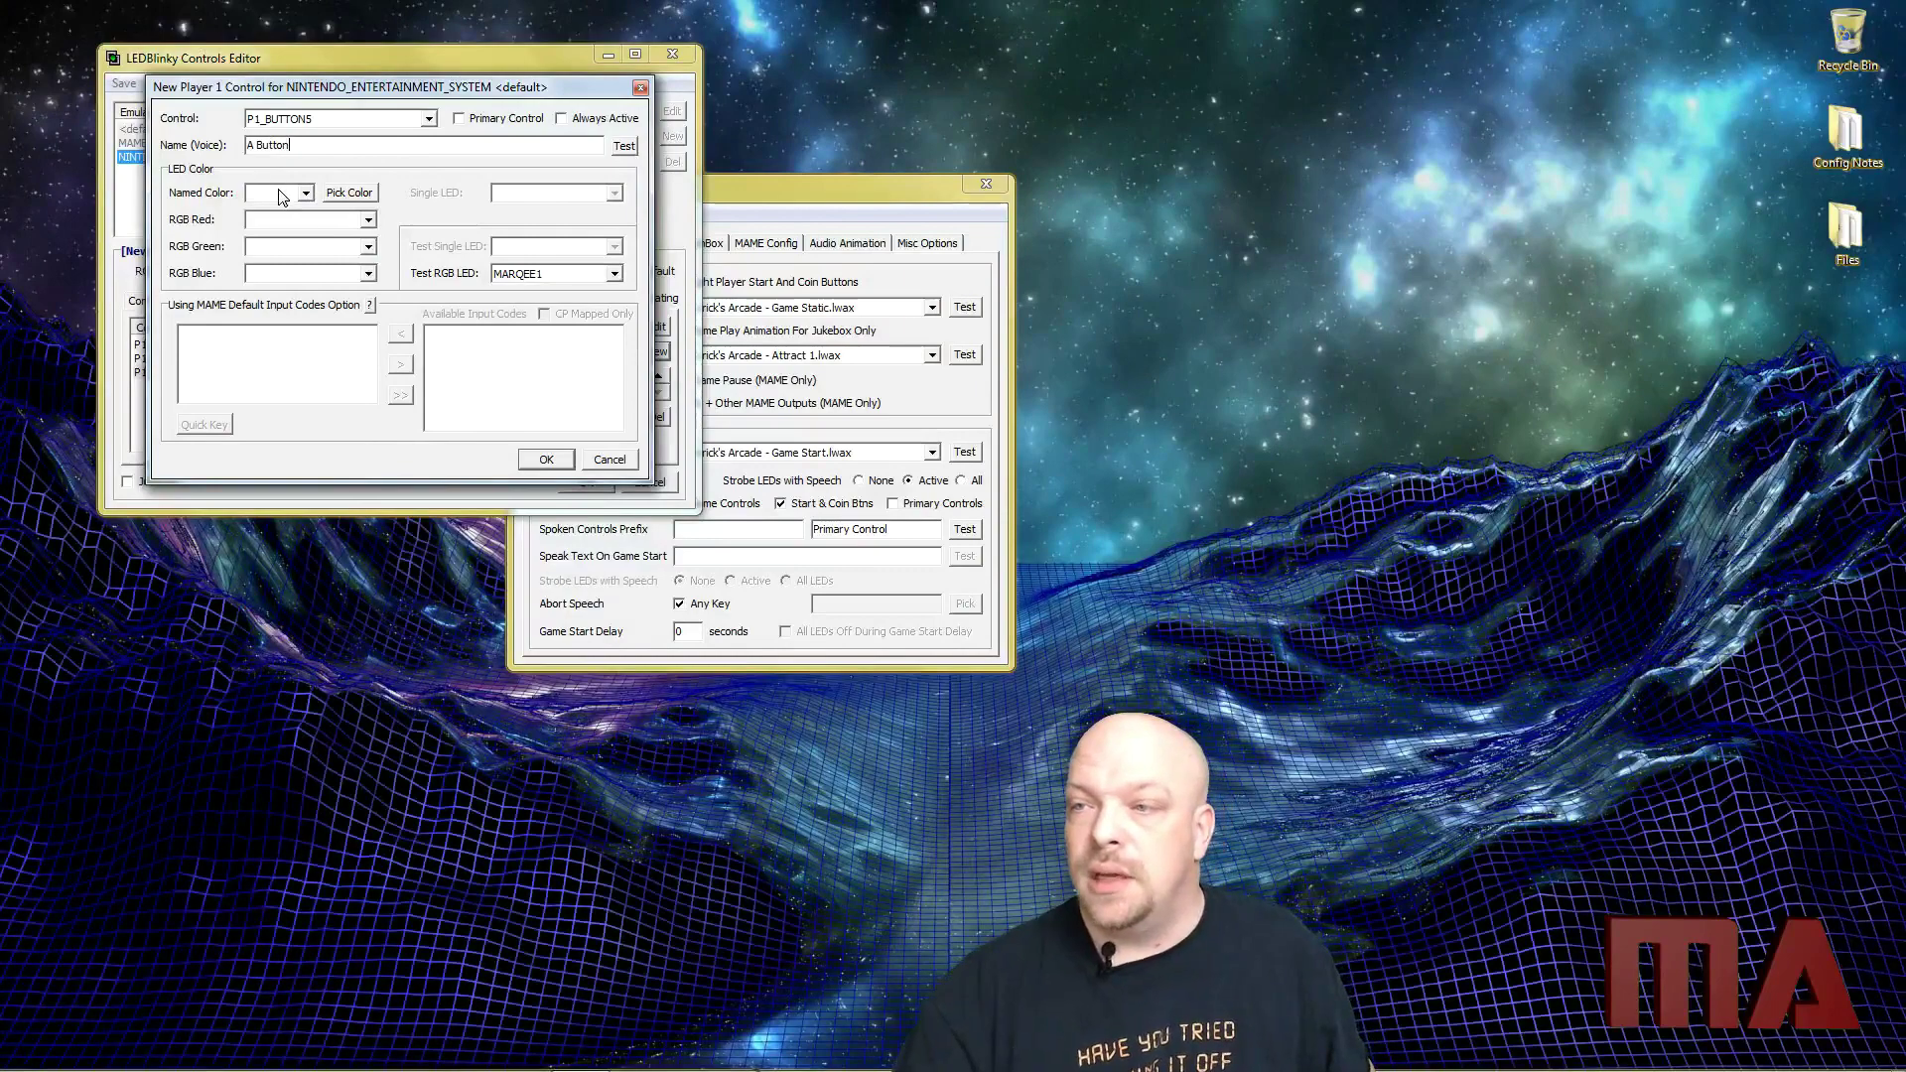
# Set the A Button control's named color to Red, make it Always Active, and add it to the Player 1 controls
pyautogui.click(280, 196)
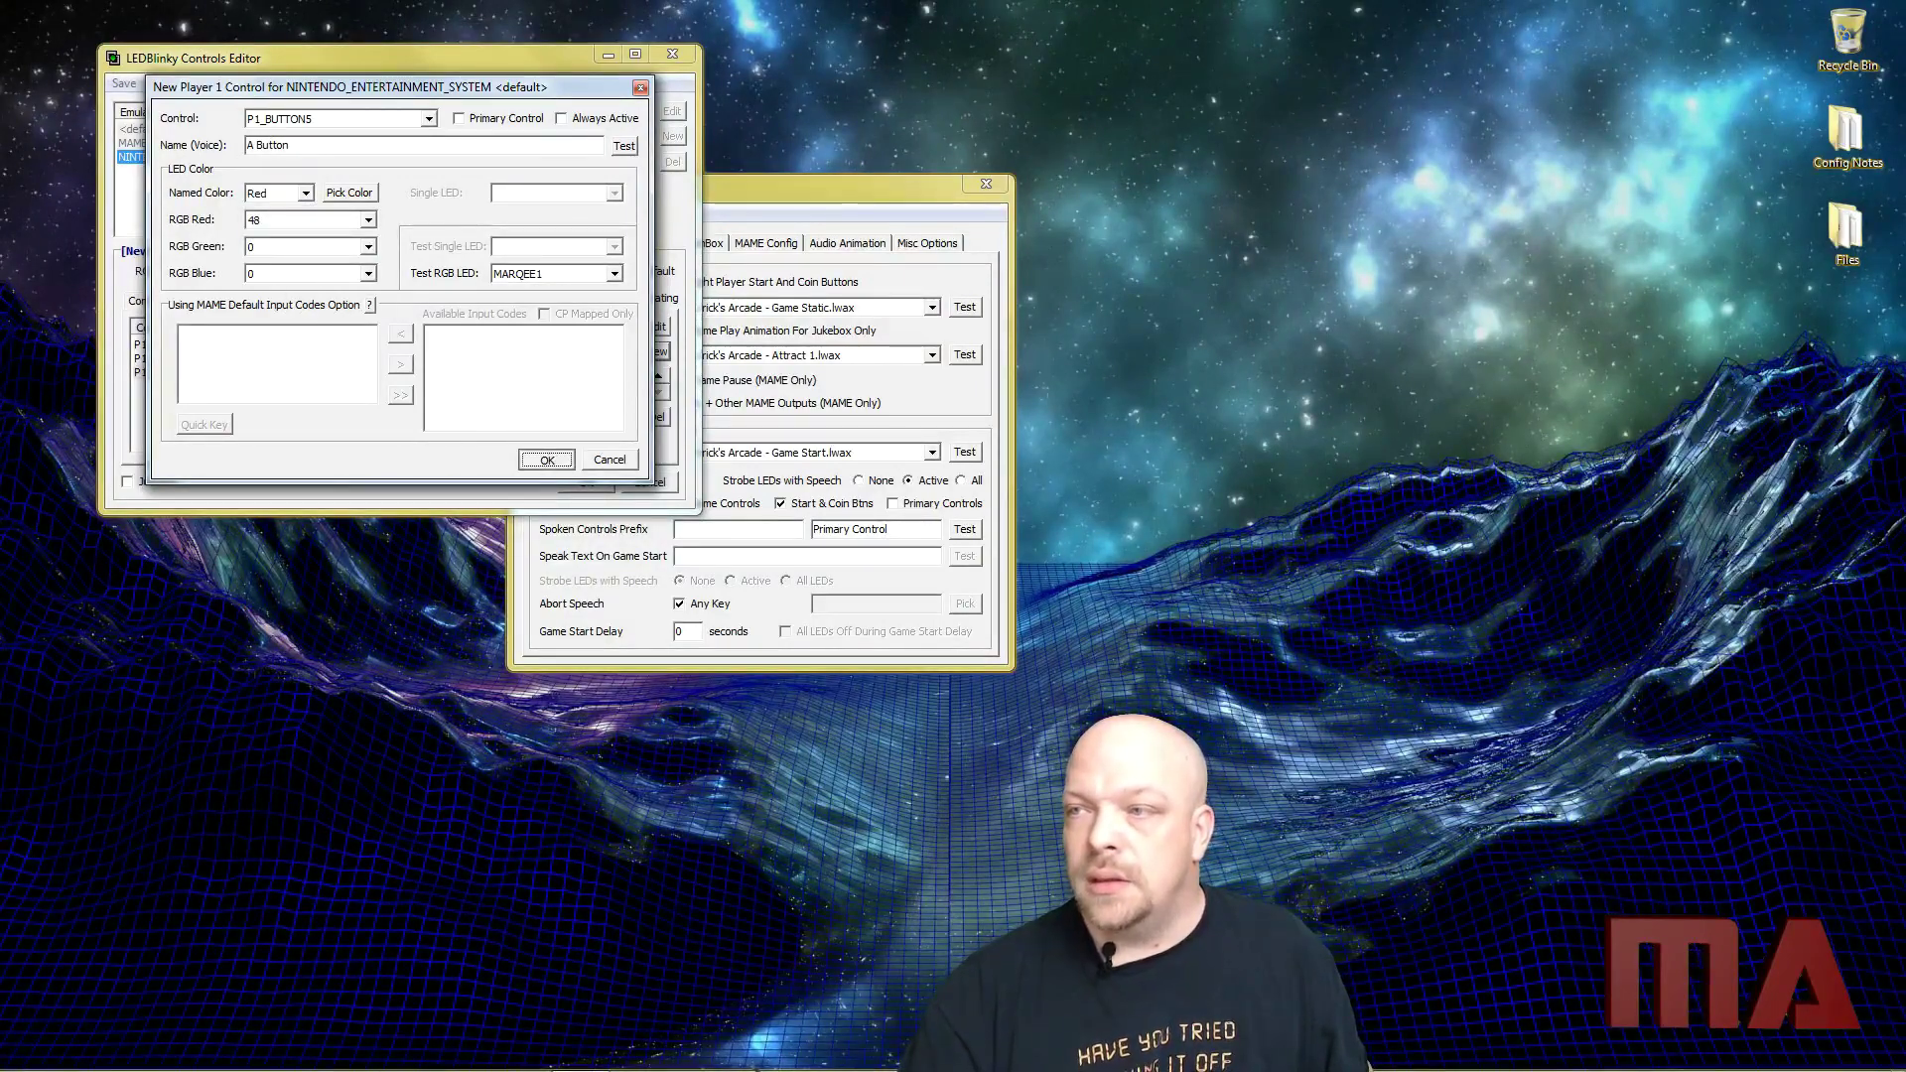
pyautogui.click(604, 119)
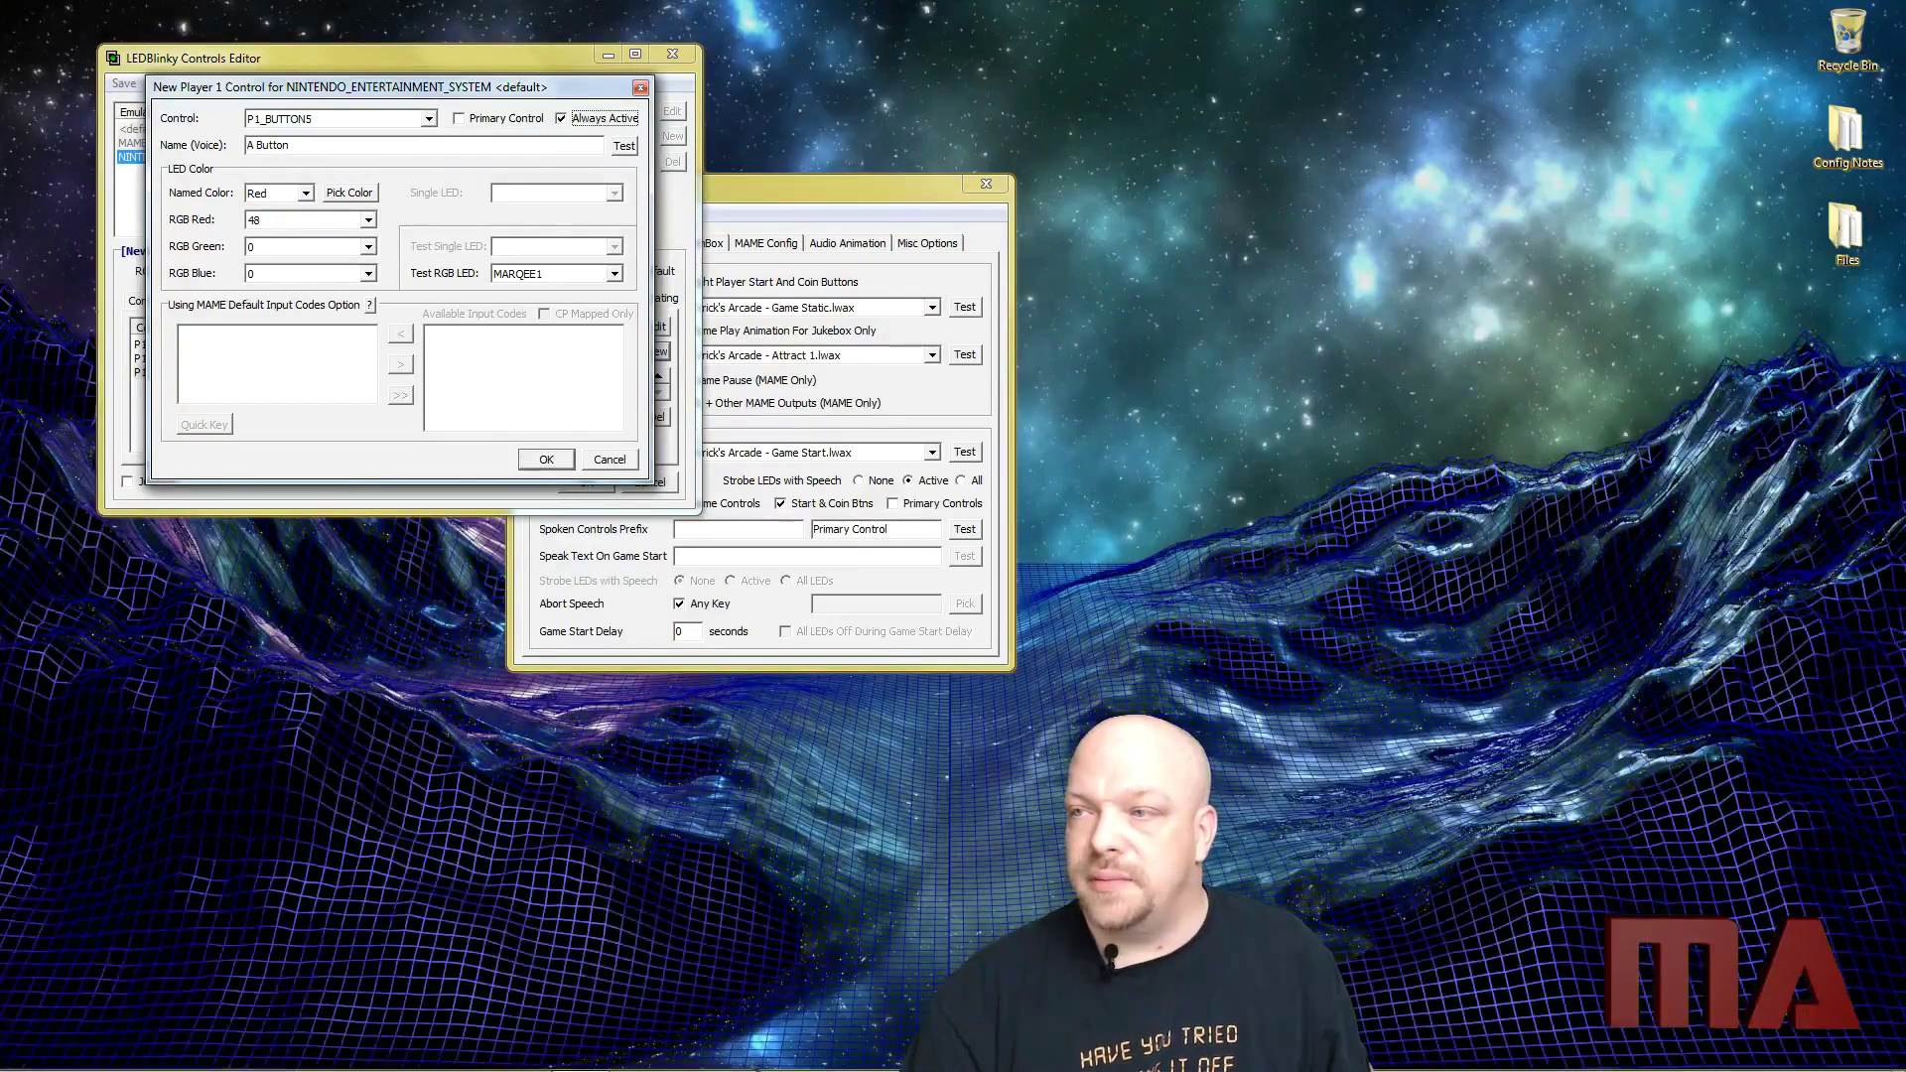
pyautogui.click(545, 458)
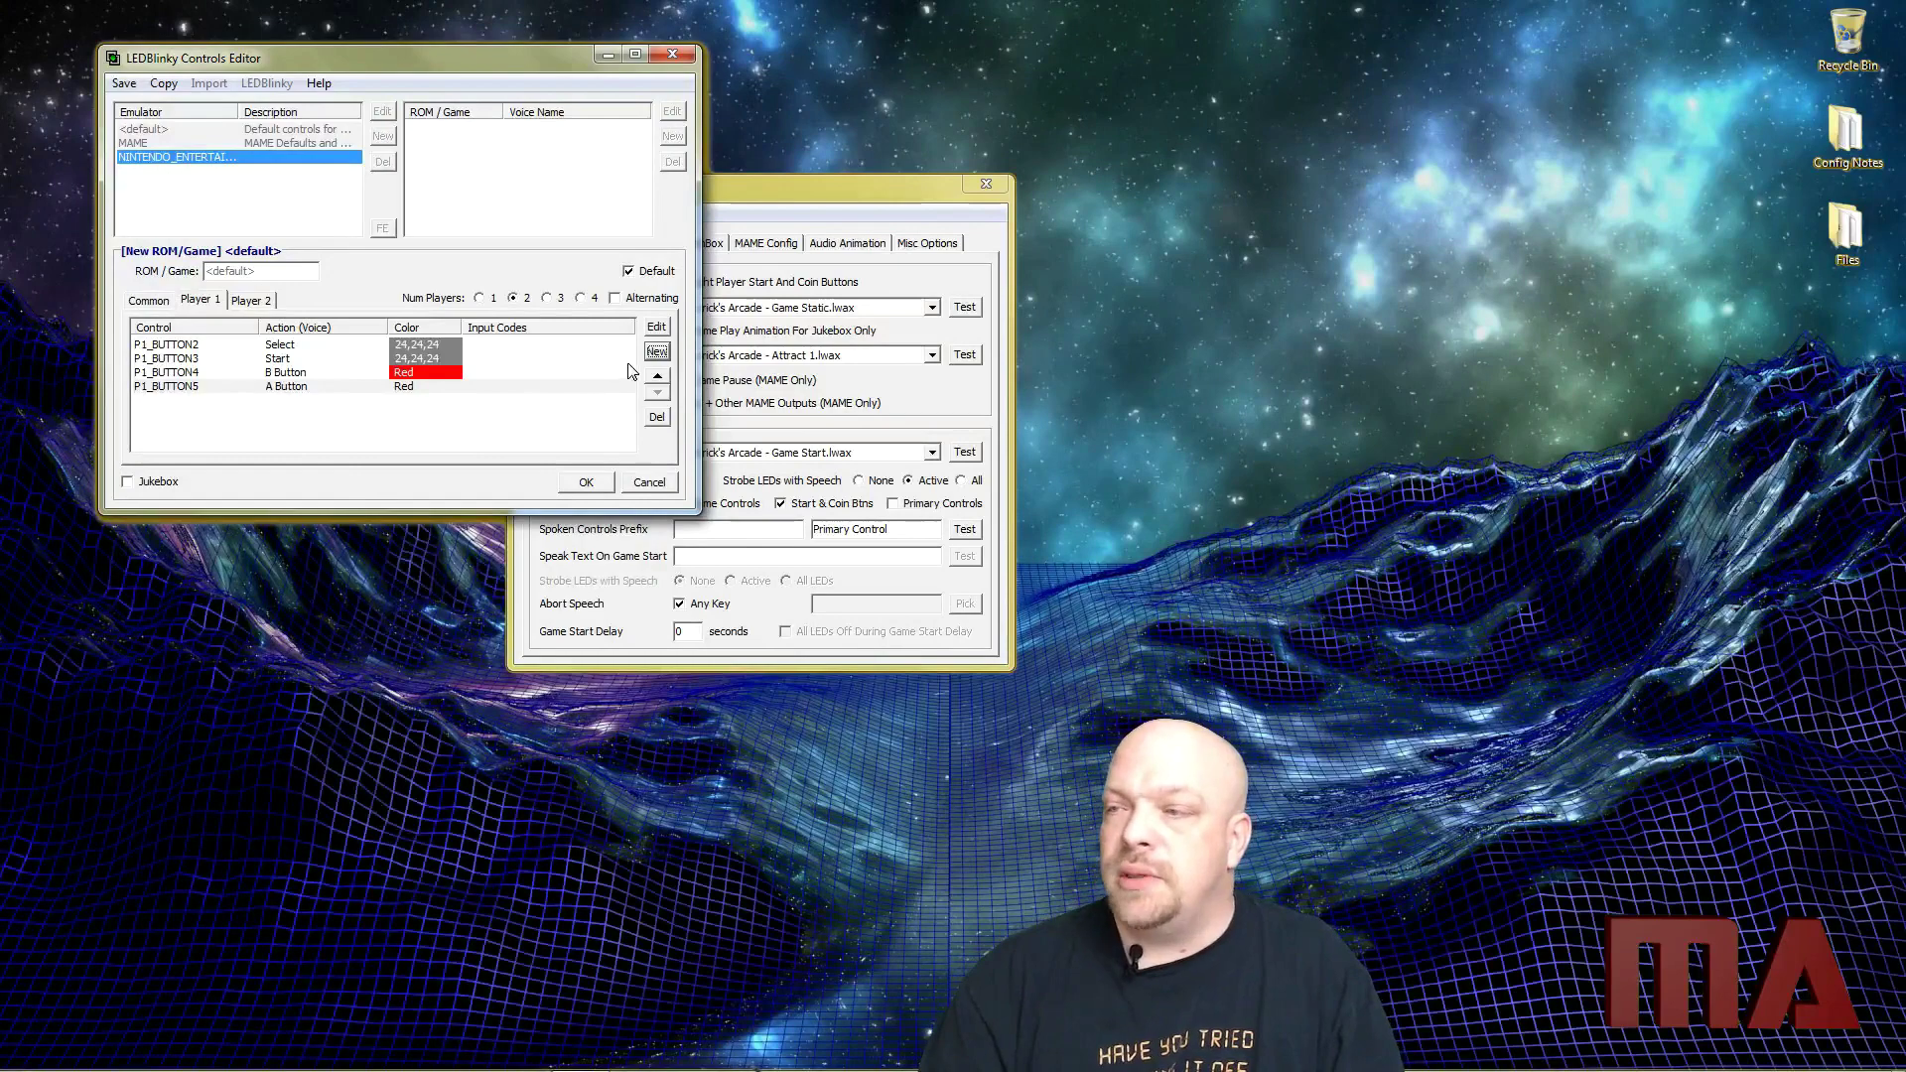
# Start a new Player 1 control for P1_JOYSTICK_UP and set its color to Red
pyautogui.click(656, 351)
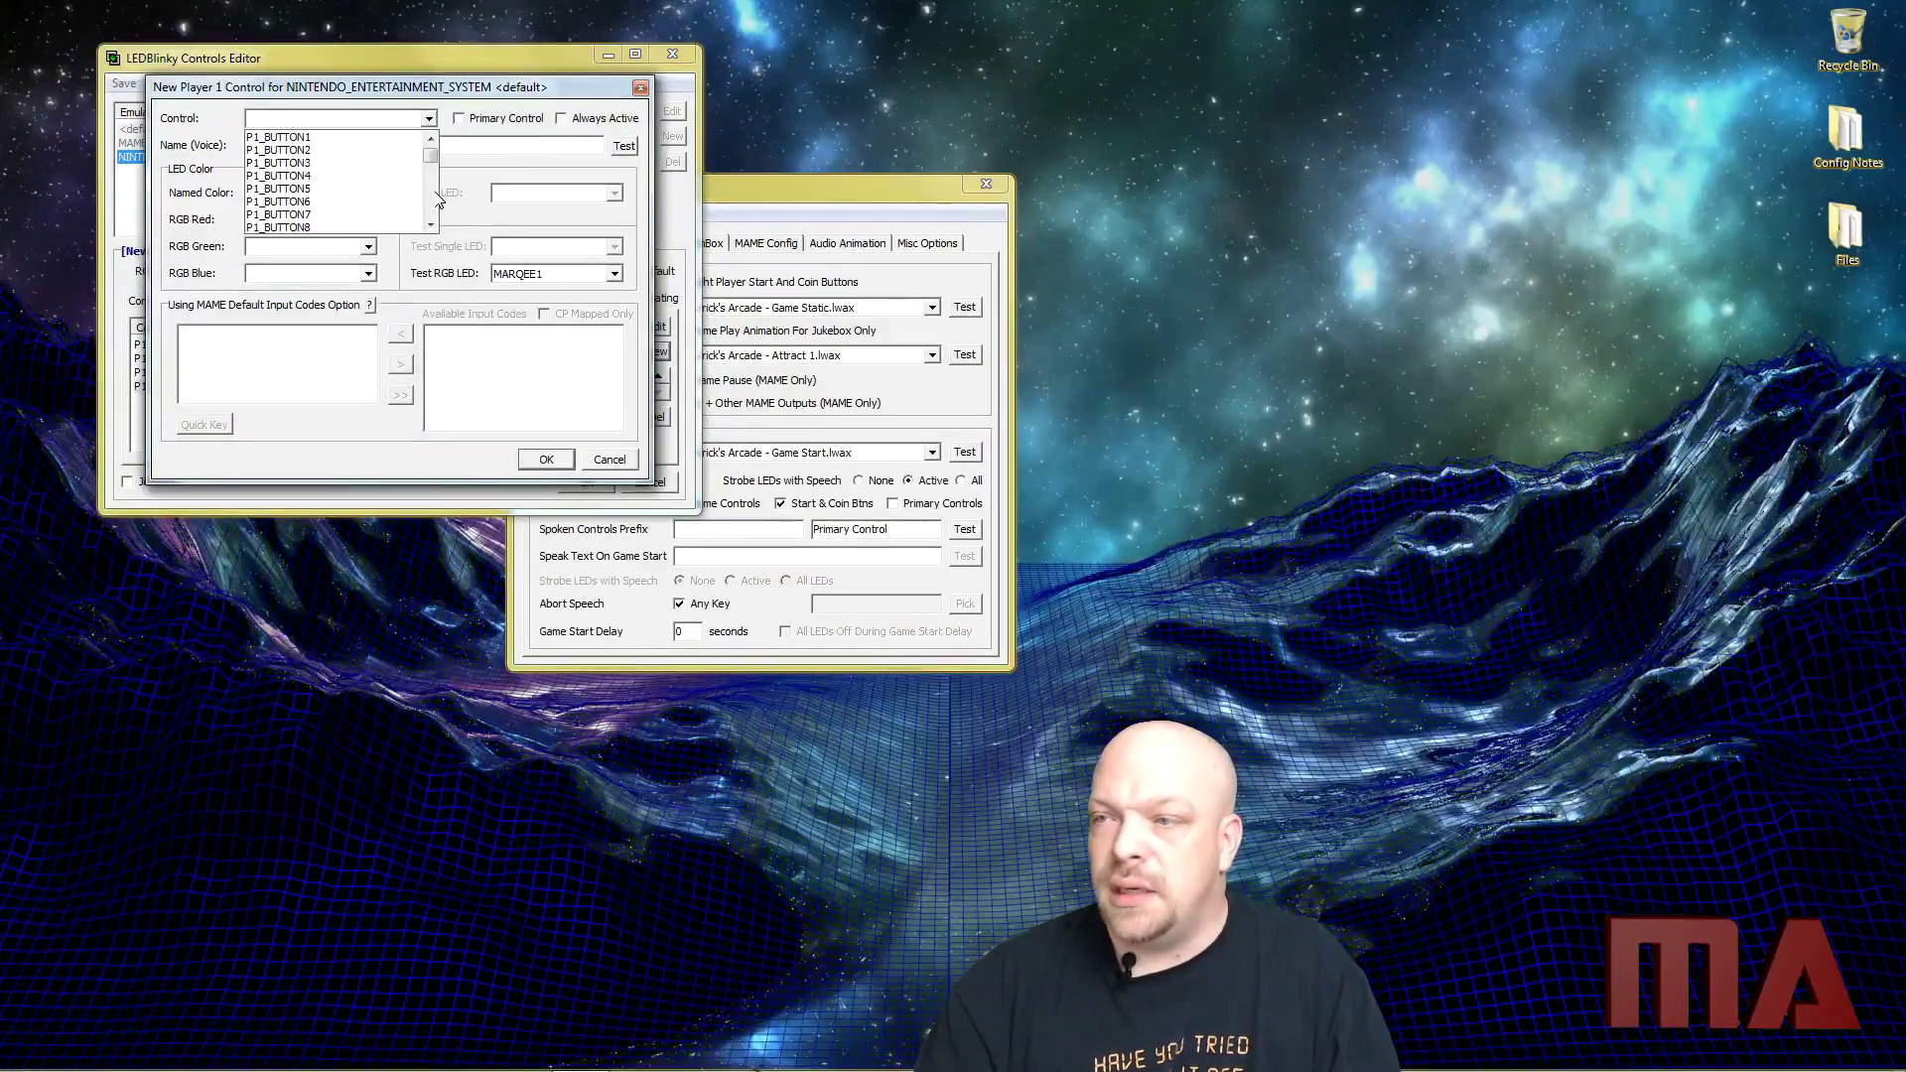
pyautogui.scroll(-3, 427, 194)
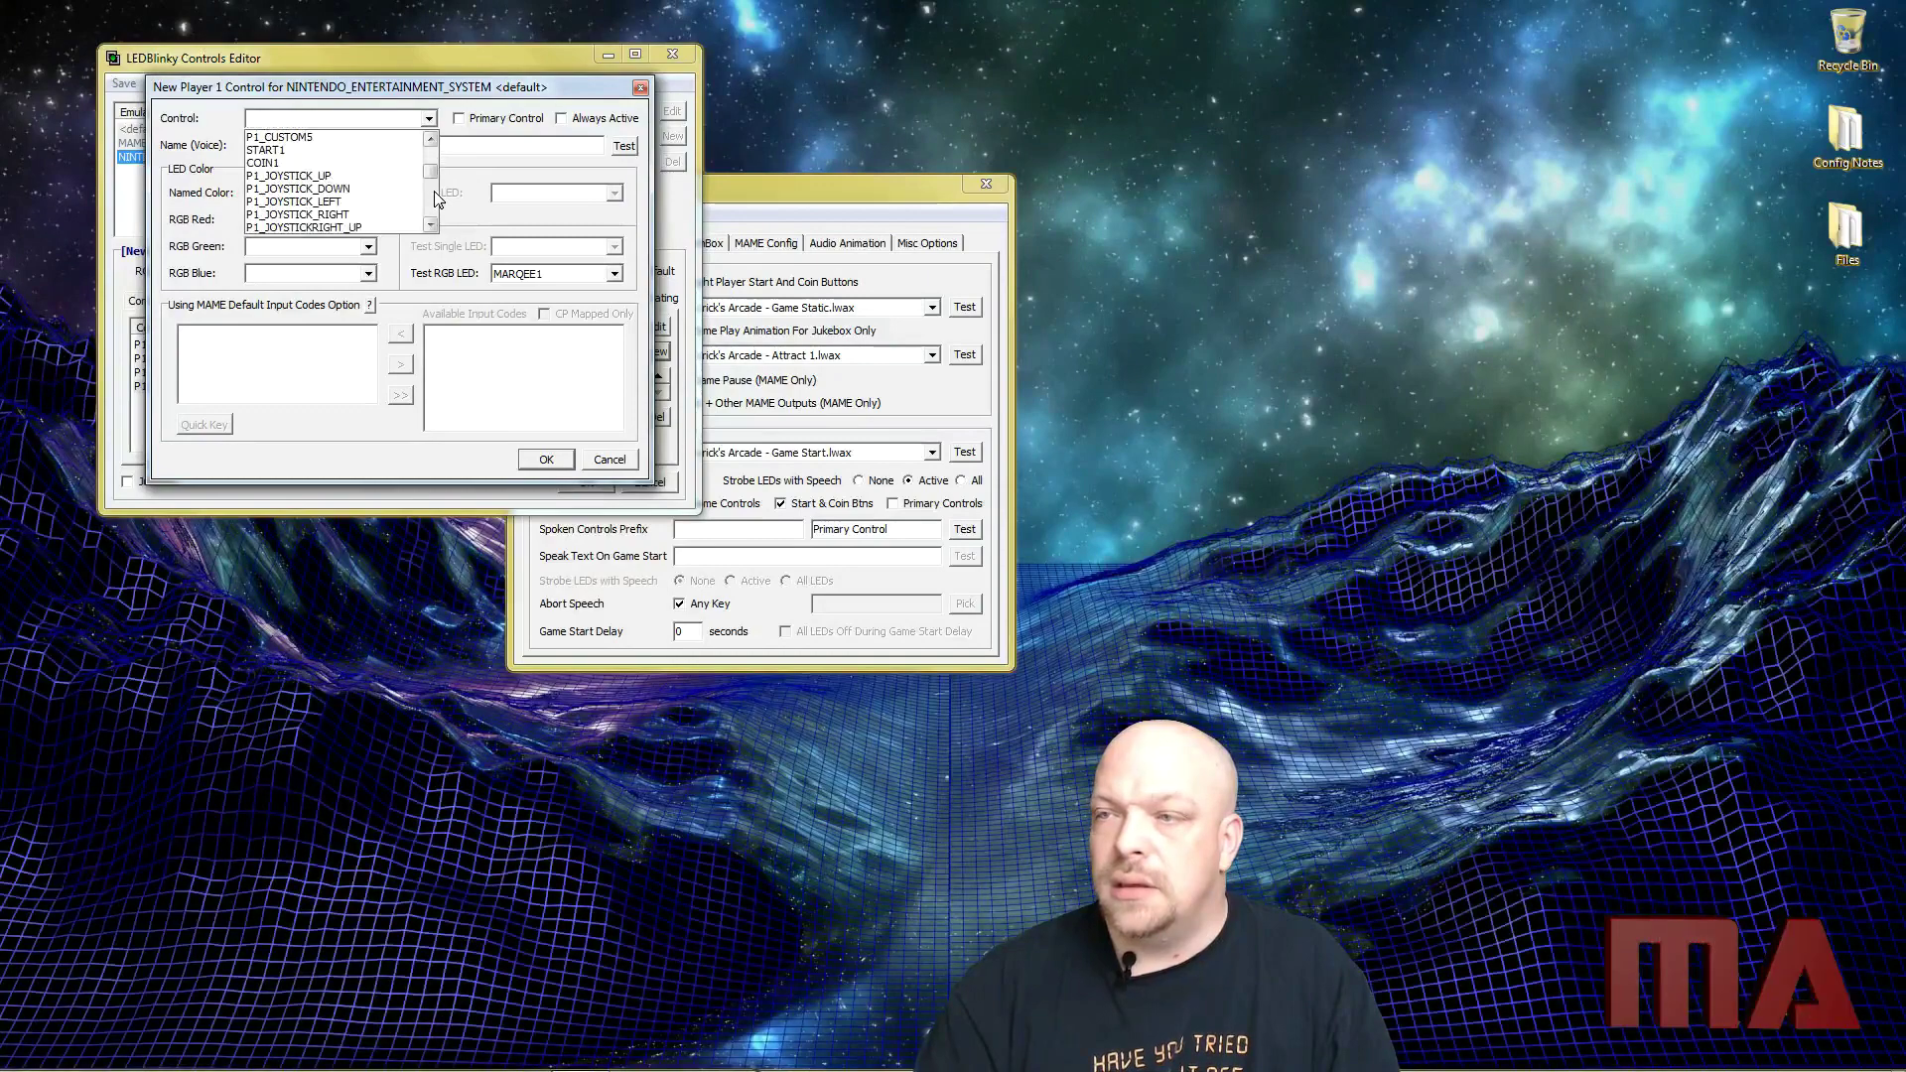
pyautogui.click(323, 175)
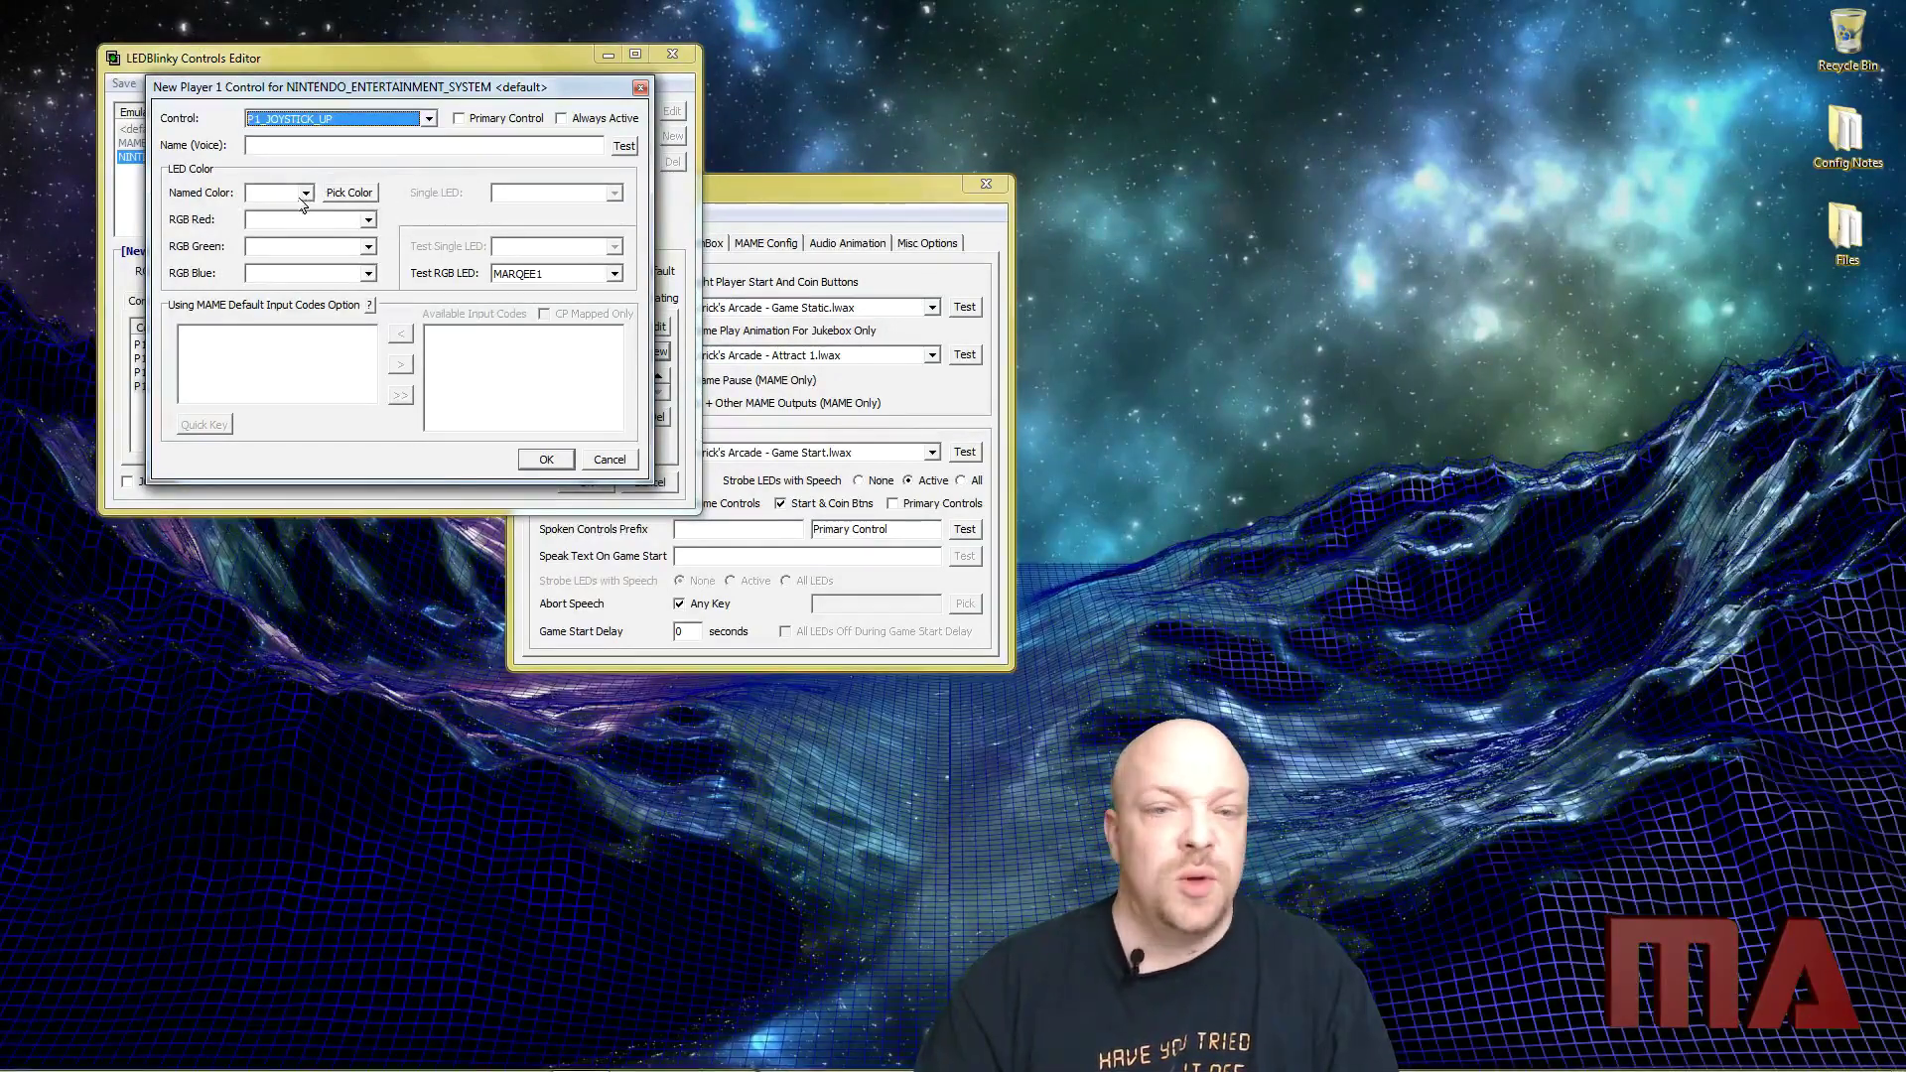
pyautogui.click(303, 195)
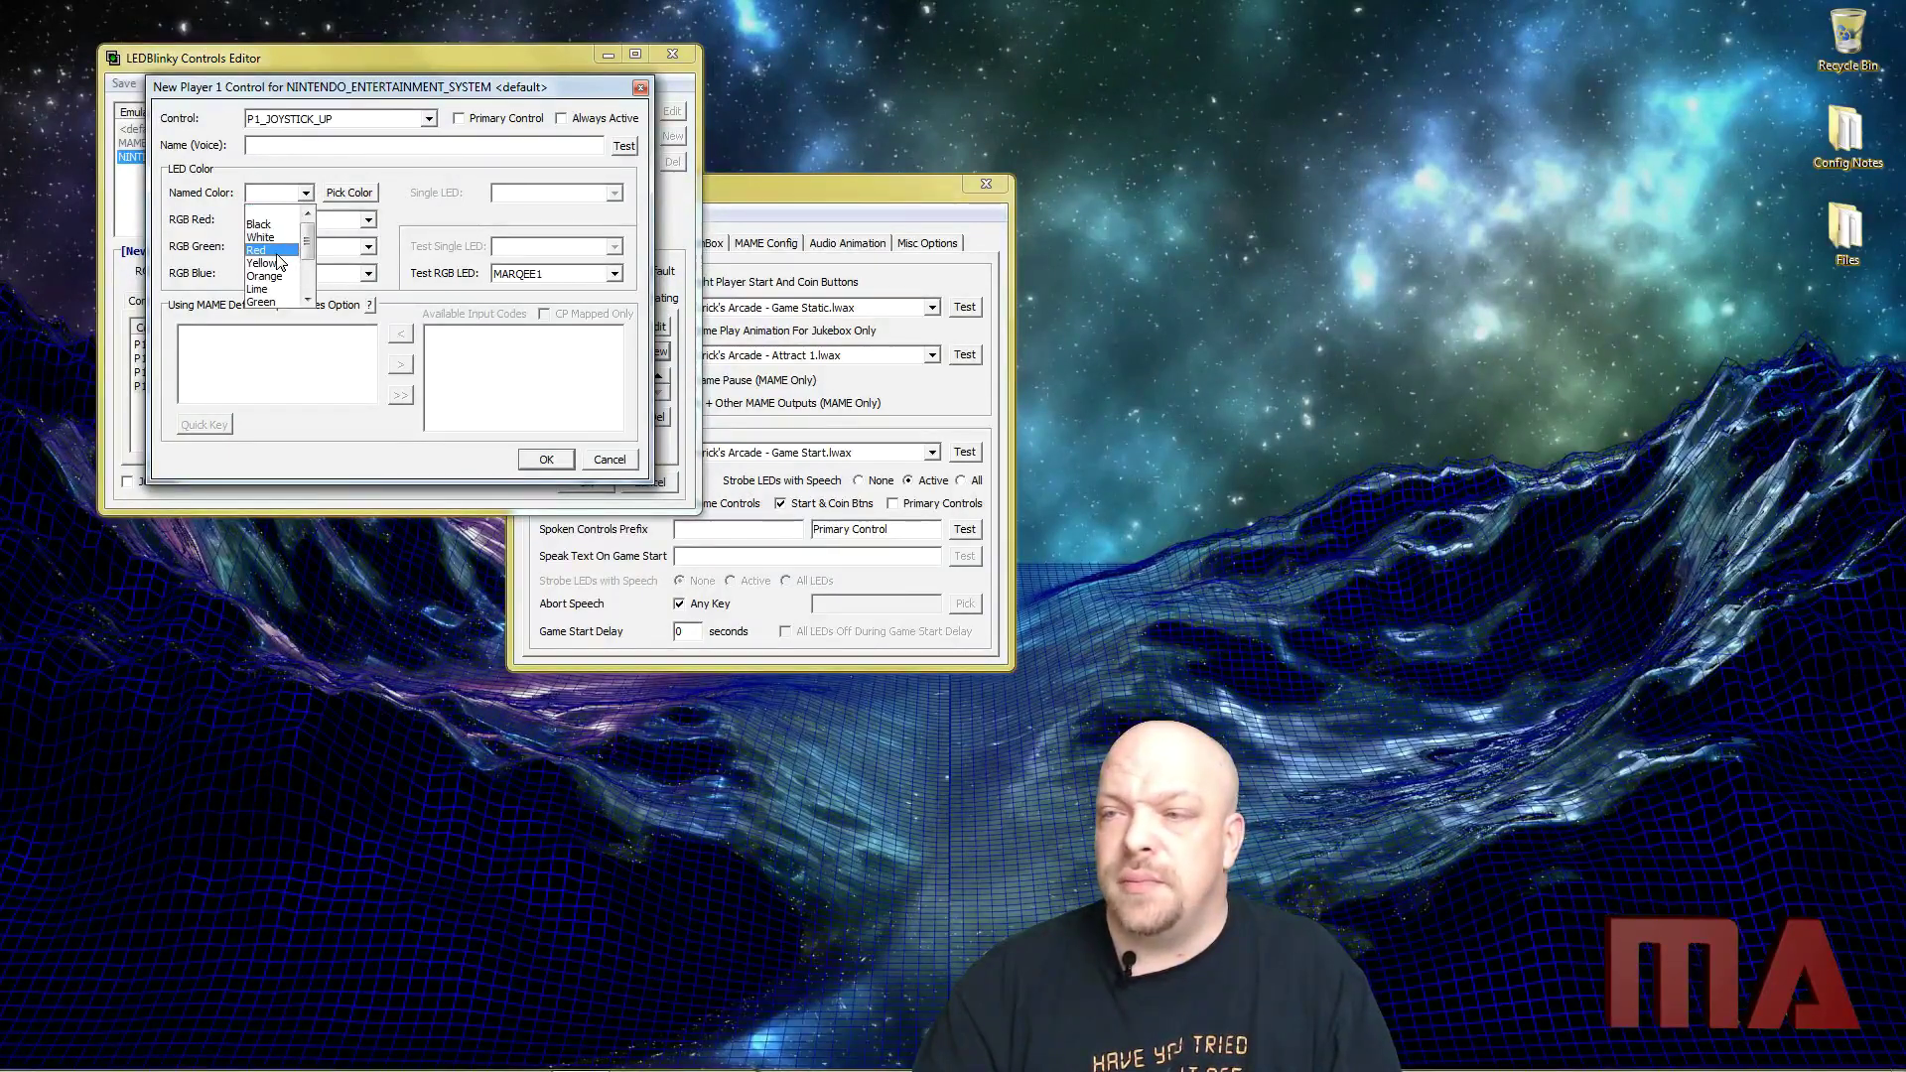
pyautogui.click(339, 191)
pyautogui.click(347, 193)
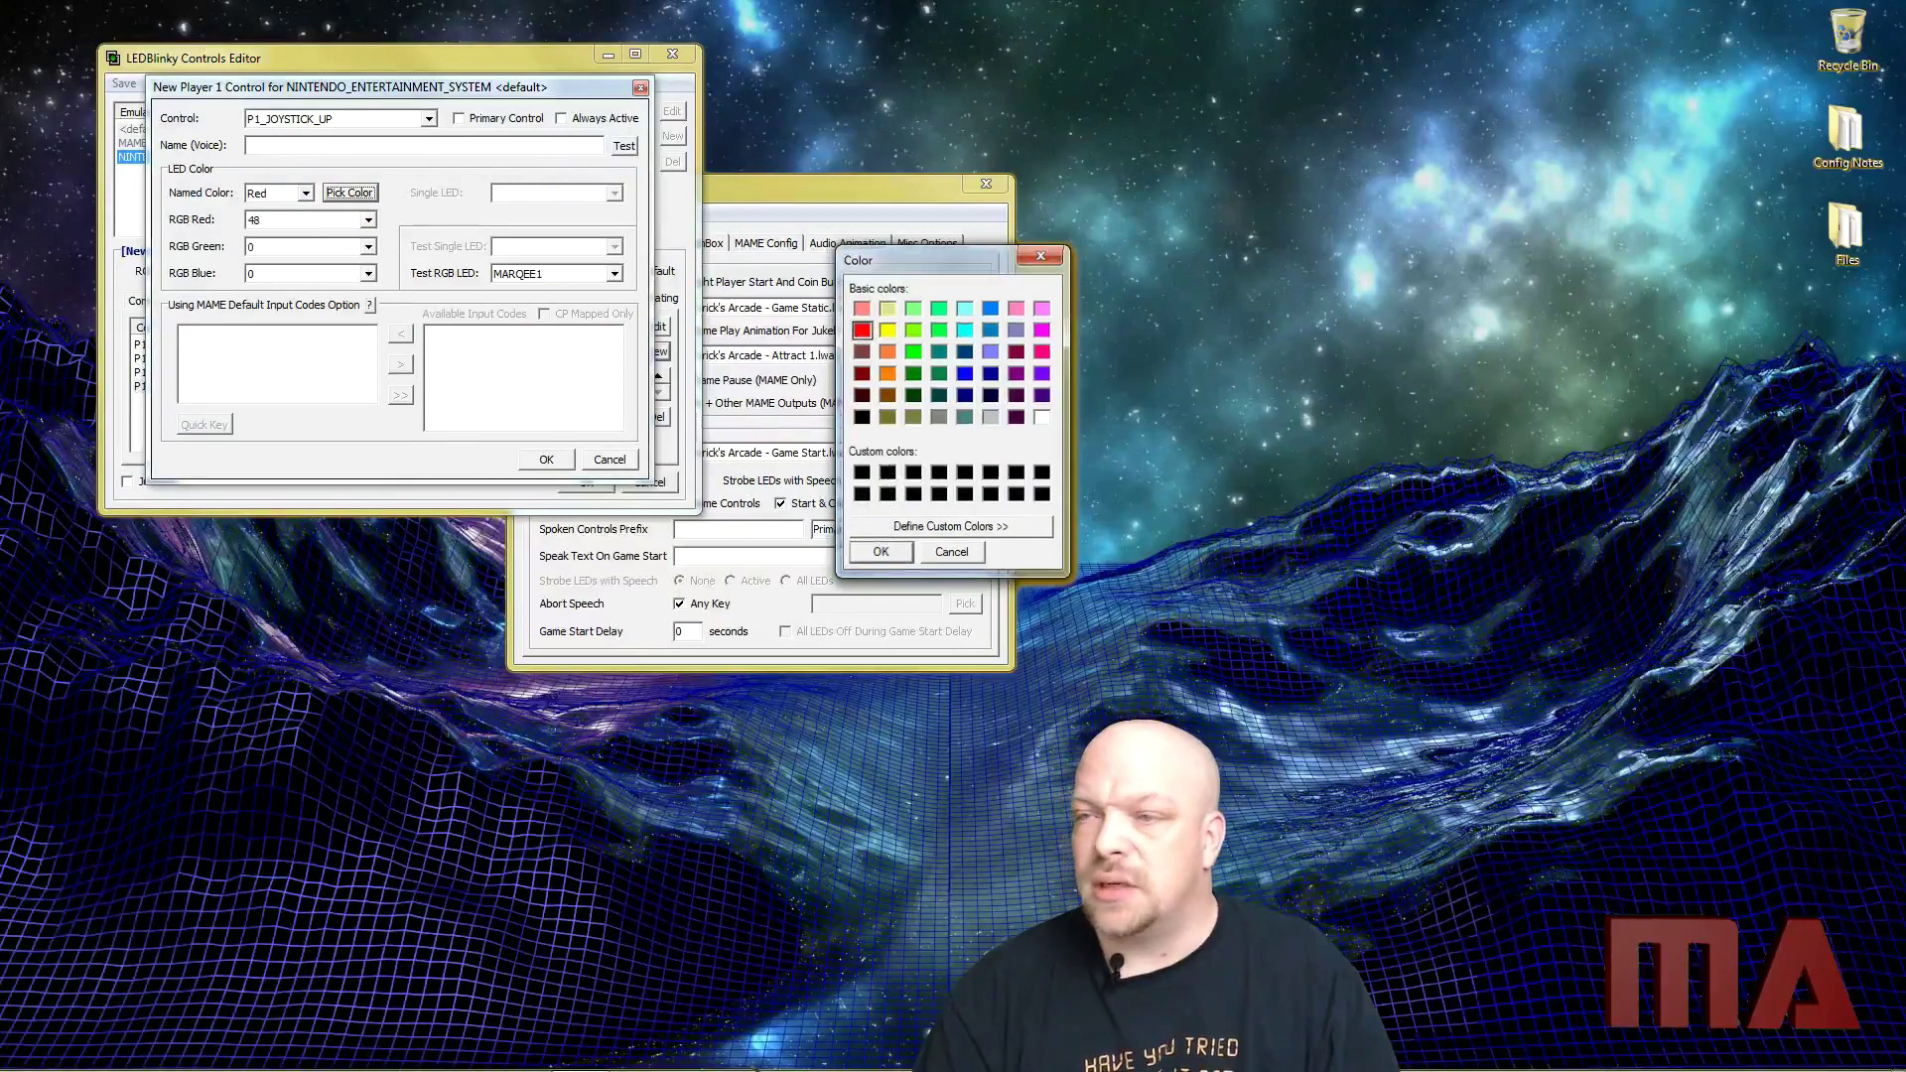
pyautogui.click(880, 553)
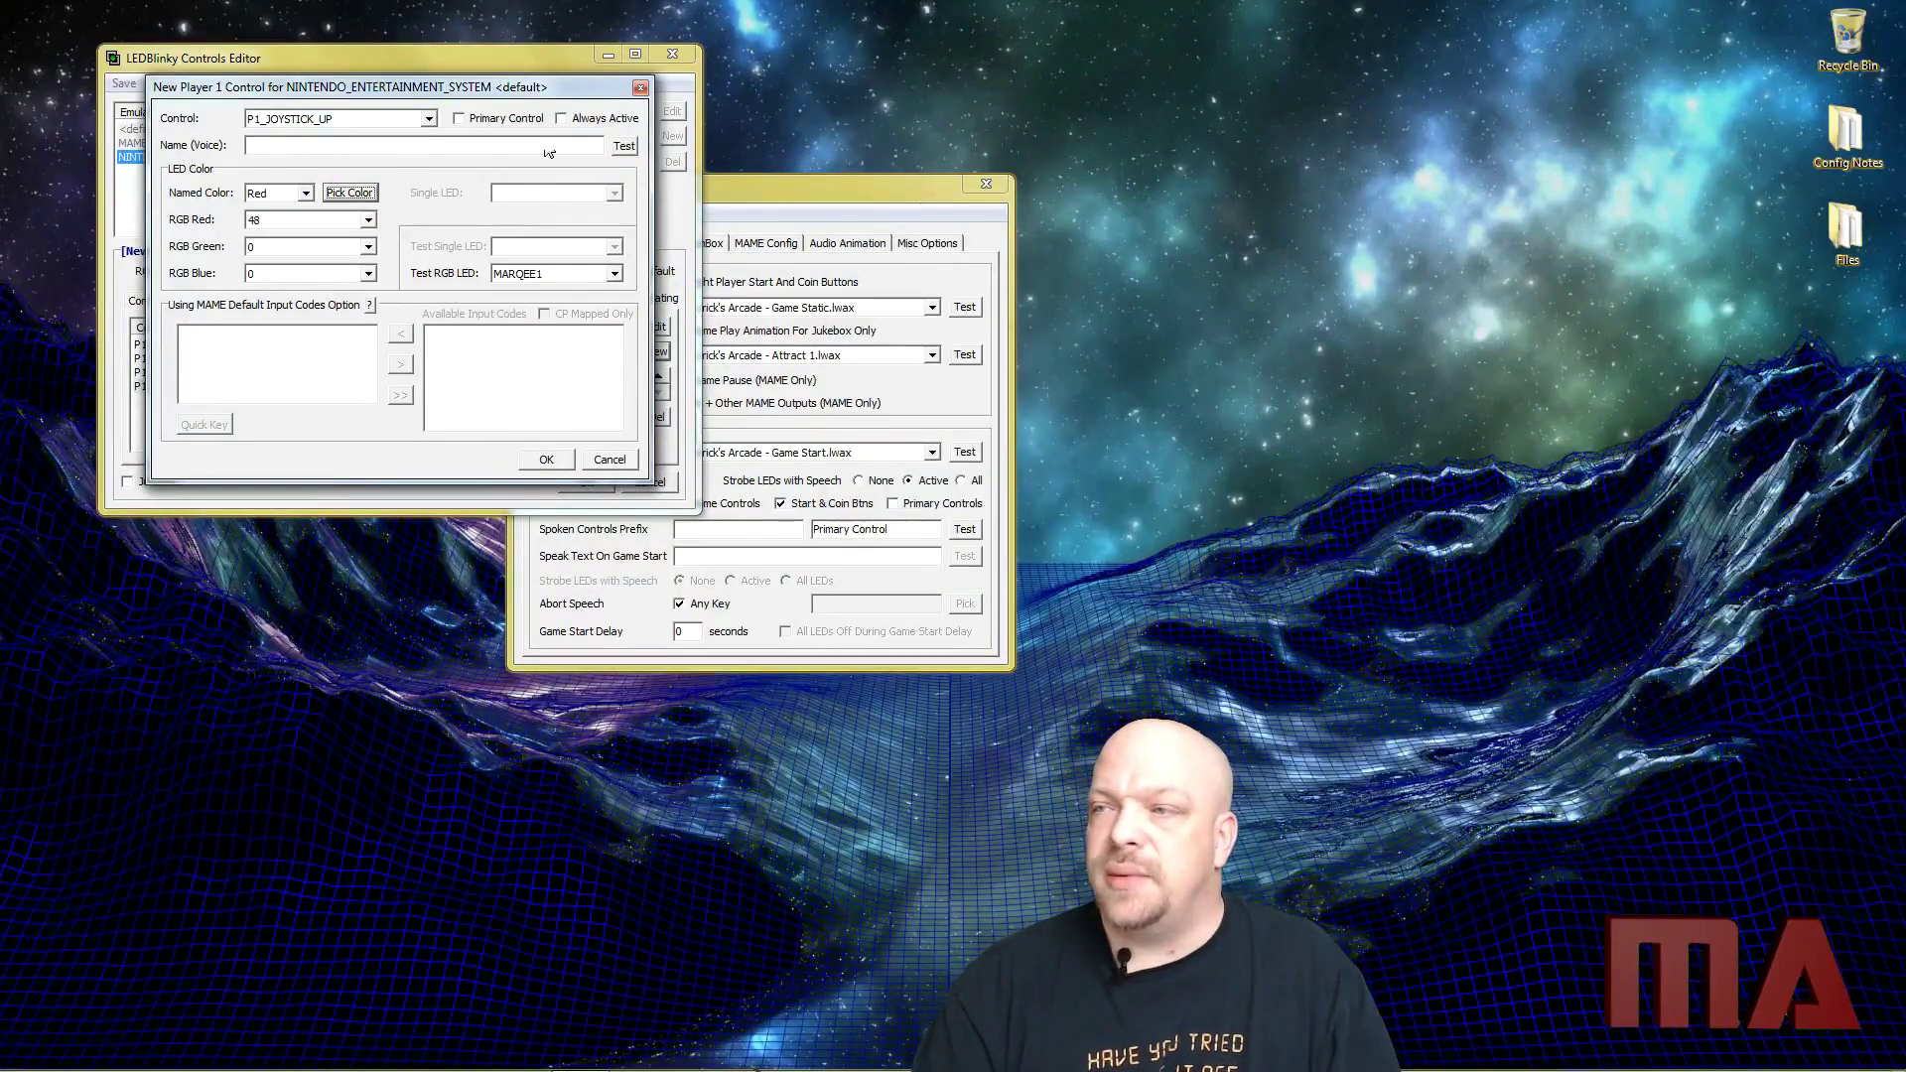
# Make the P1_JOYSTICK_UP control Always Active, name it D Pad, and add it to the Player 1 controls
pyautogui.click(561, 118)
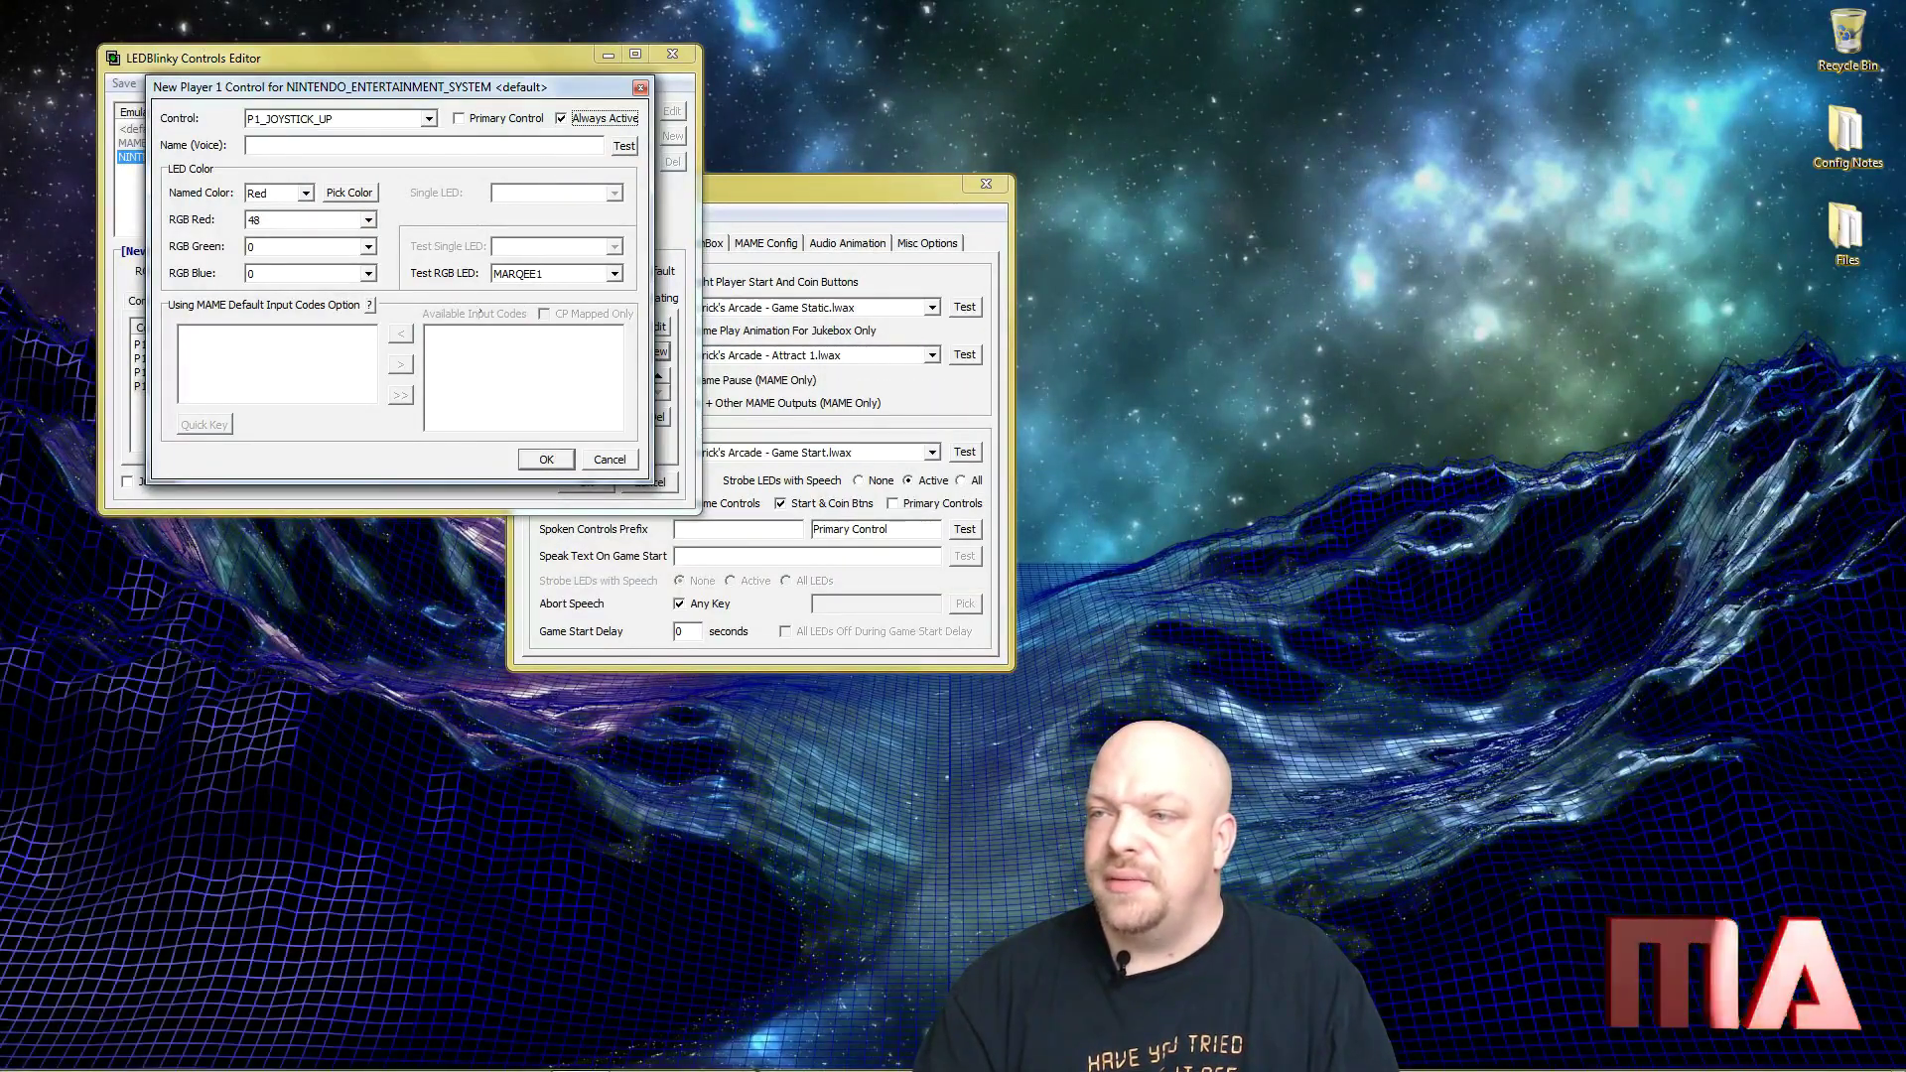
pyautogui.click(361, 144)
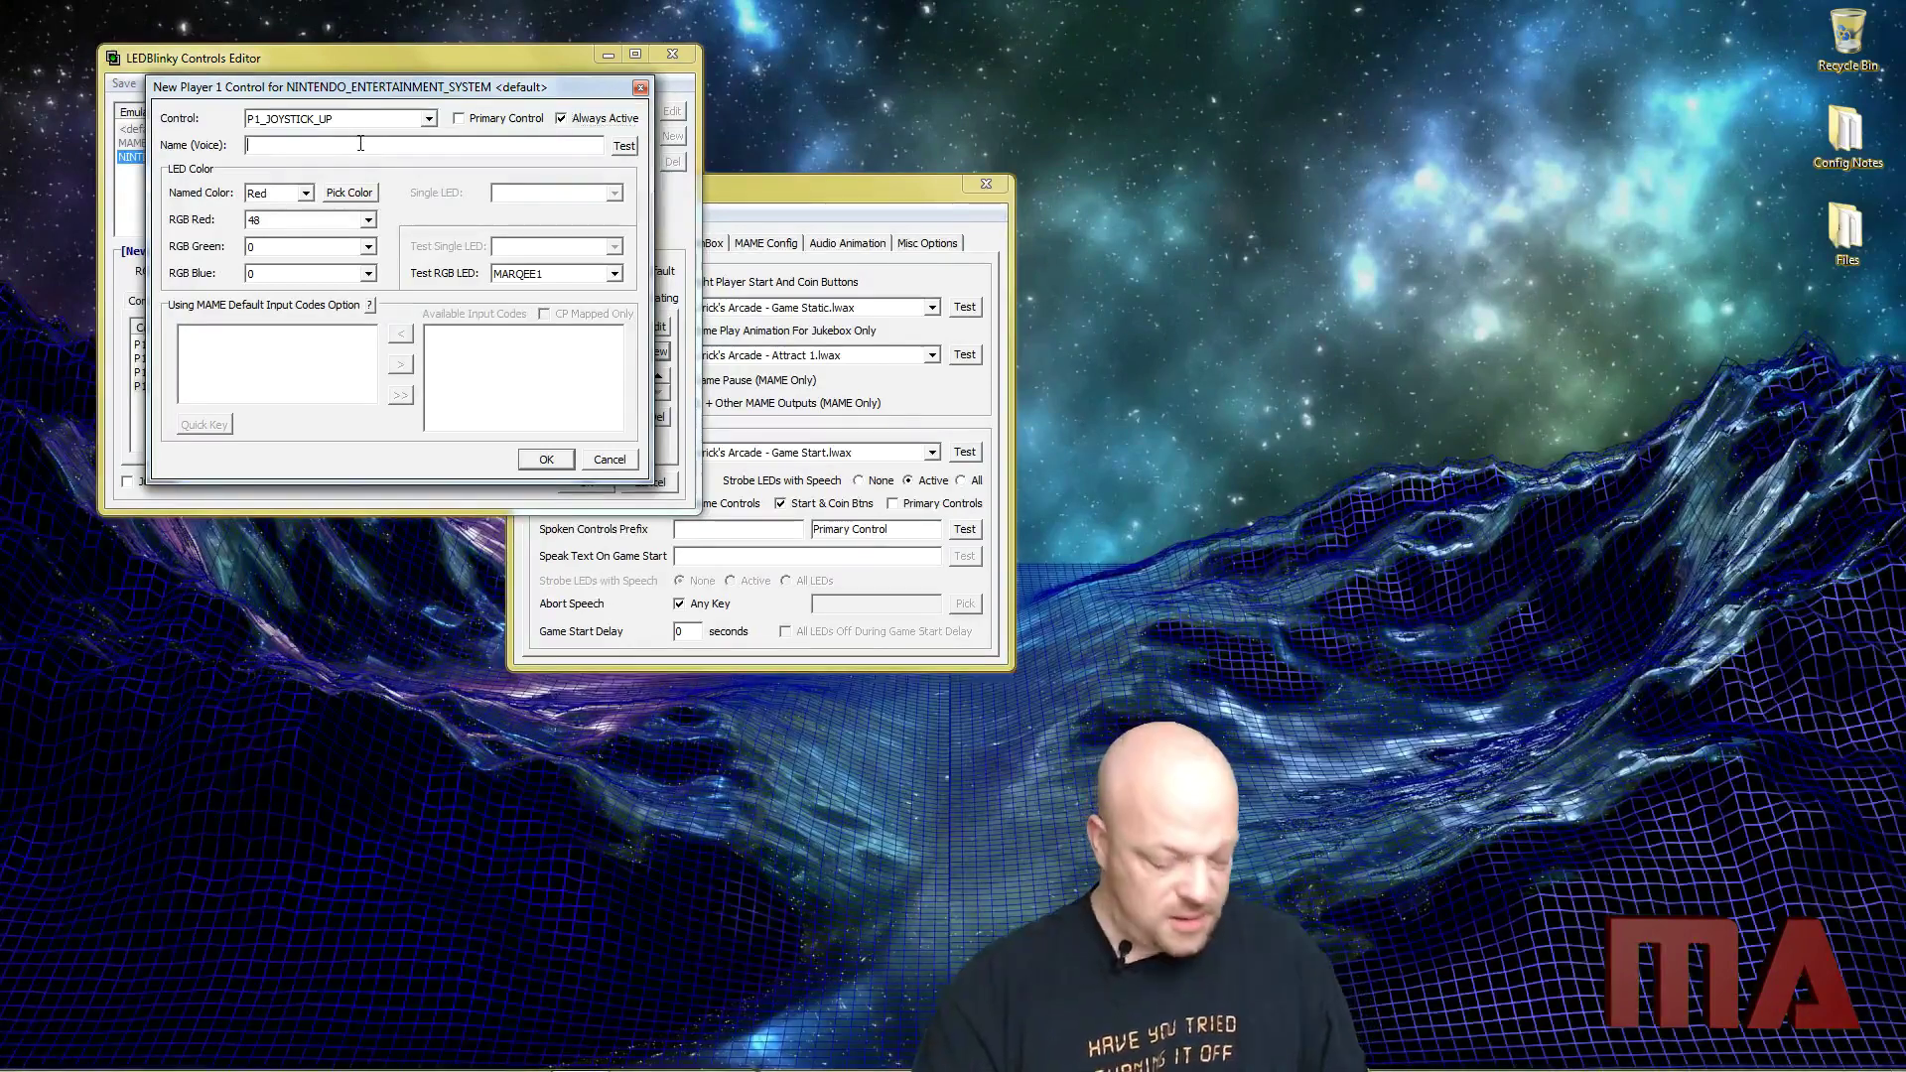
pyautogui.write('D Pad')
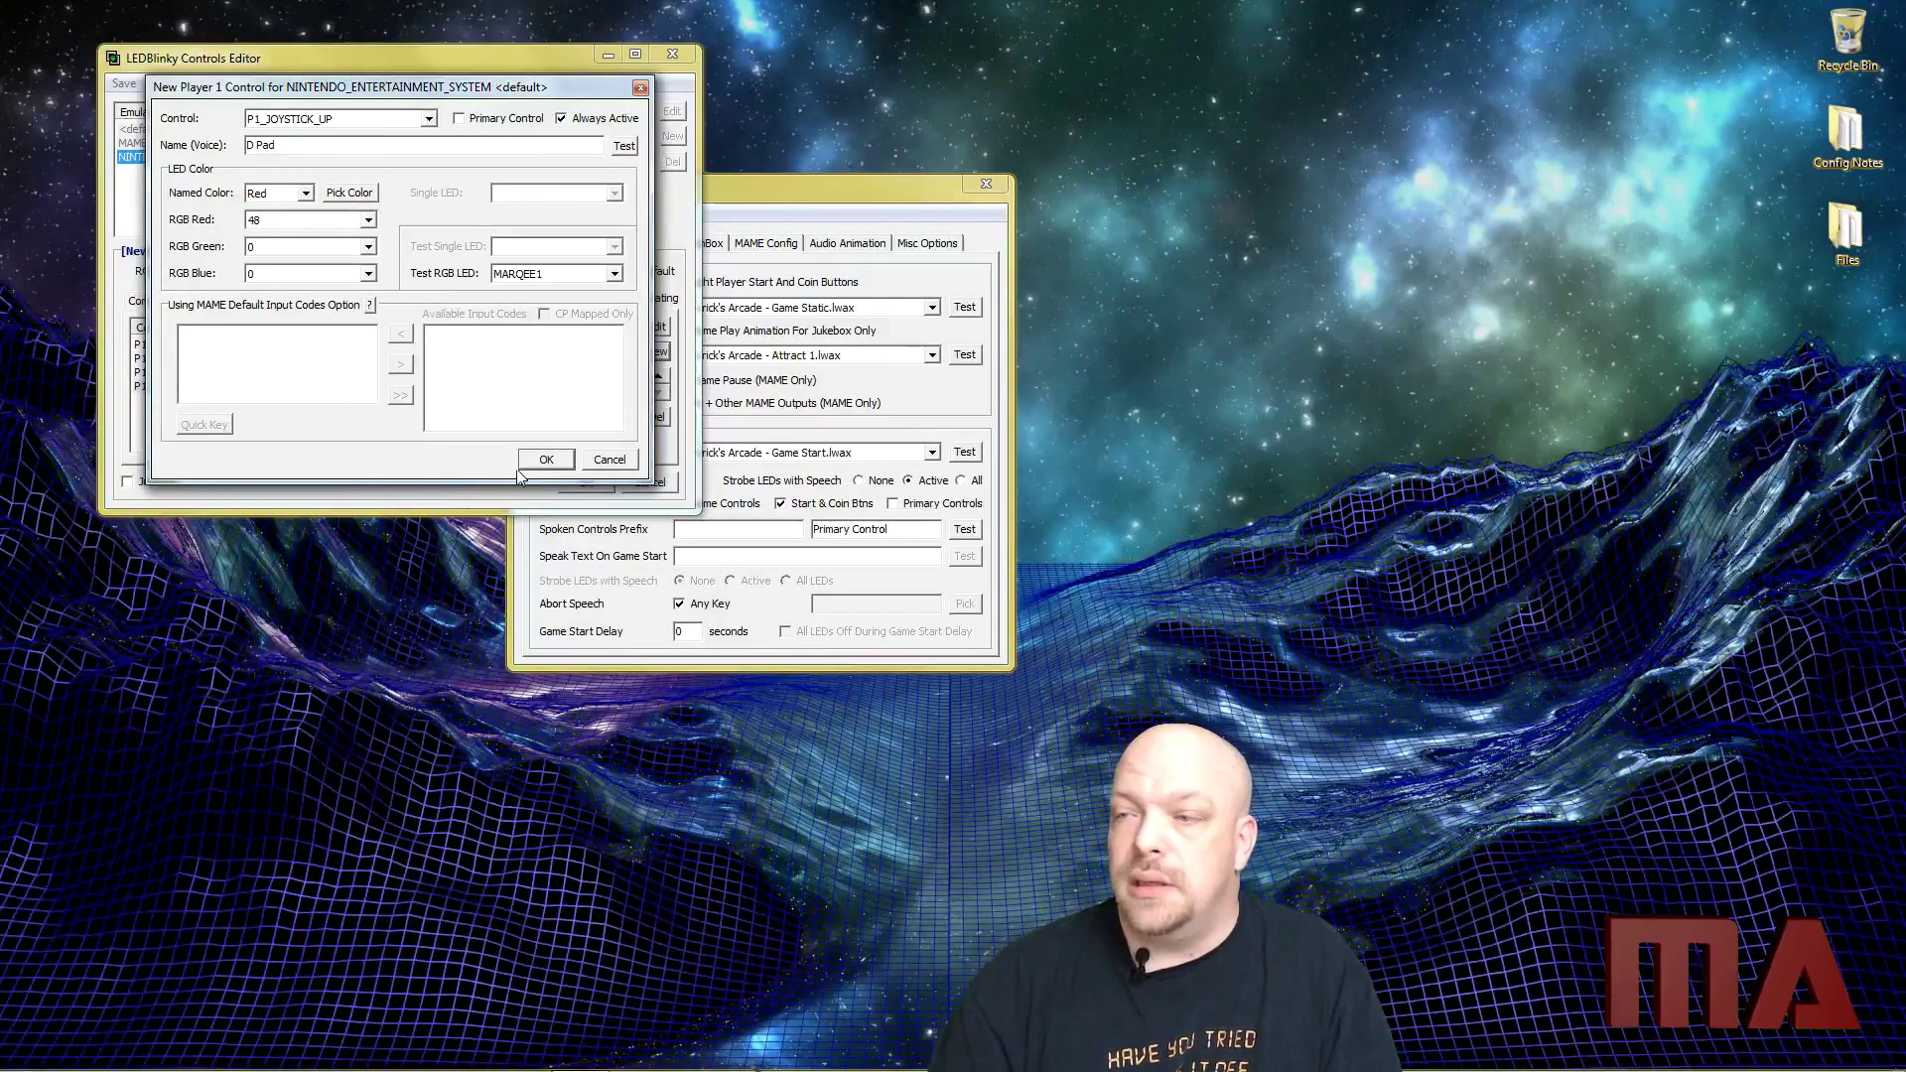
pyautogui.click(546, 458)
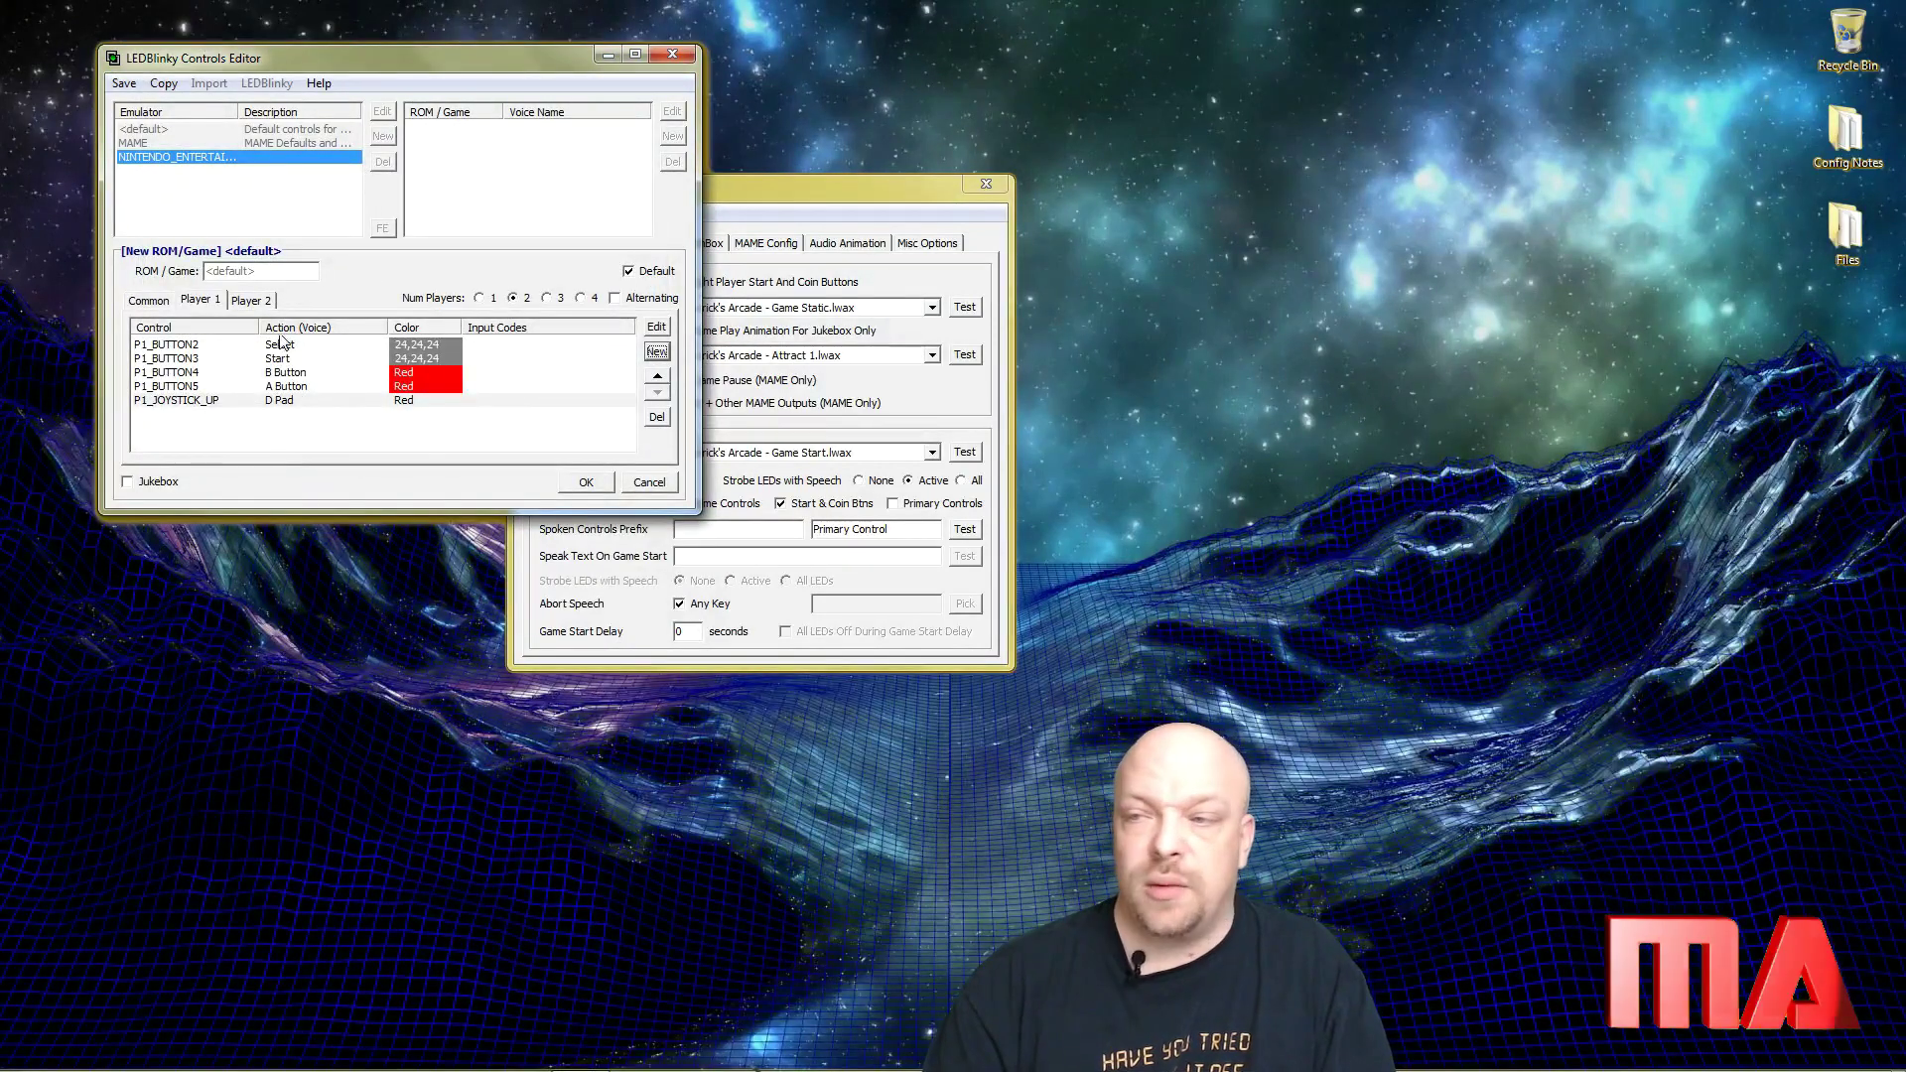
# Copy all Player 1 controls to Player 2
pyautogui.click(251, 300)
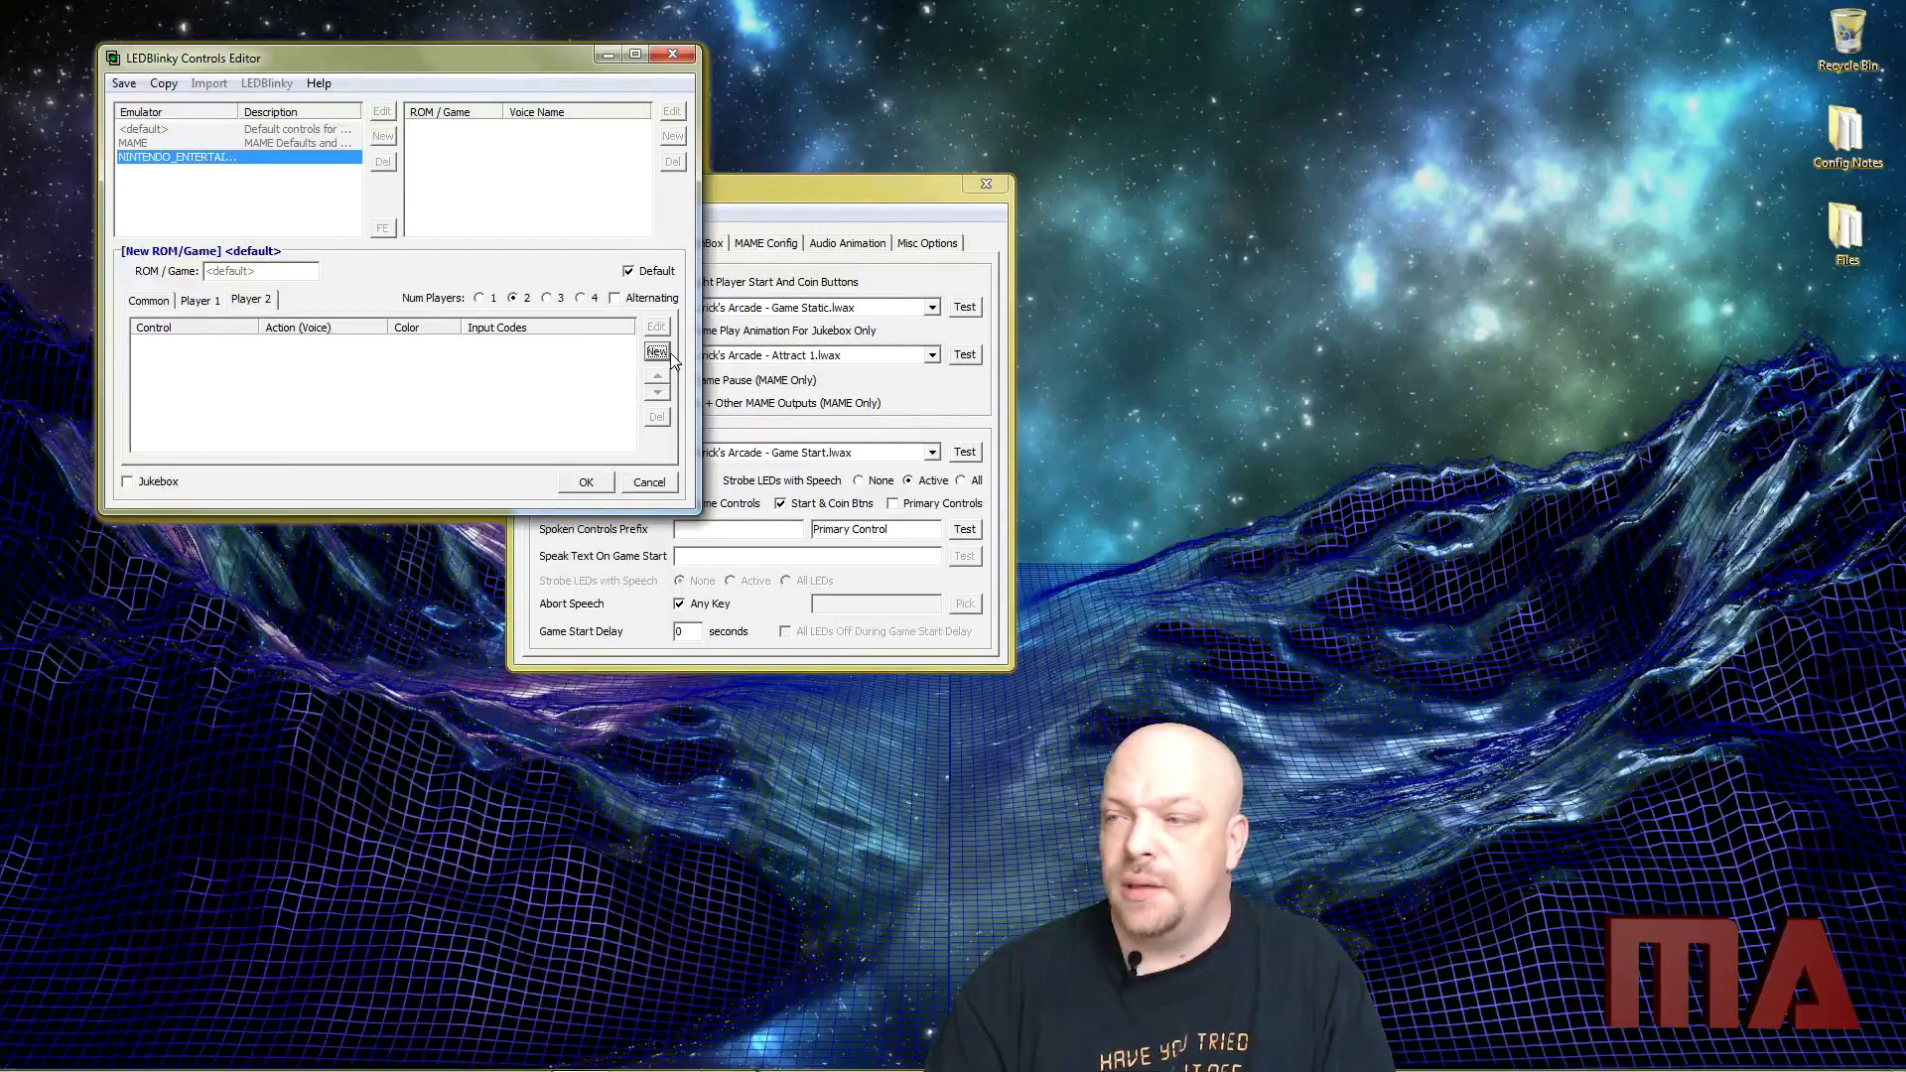
pyautogui.click(202, 301)
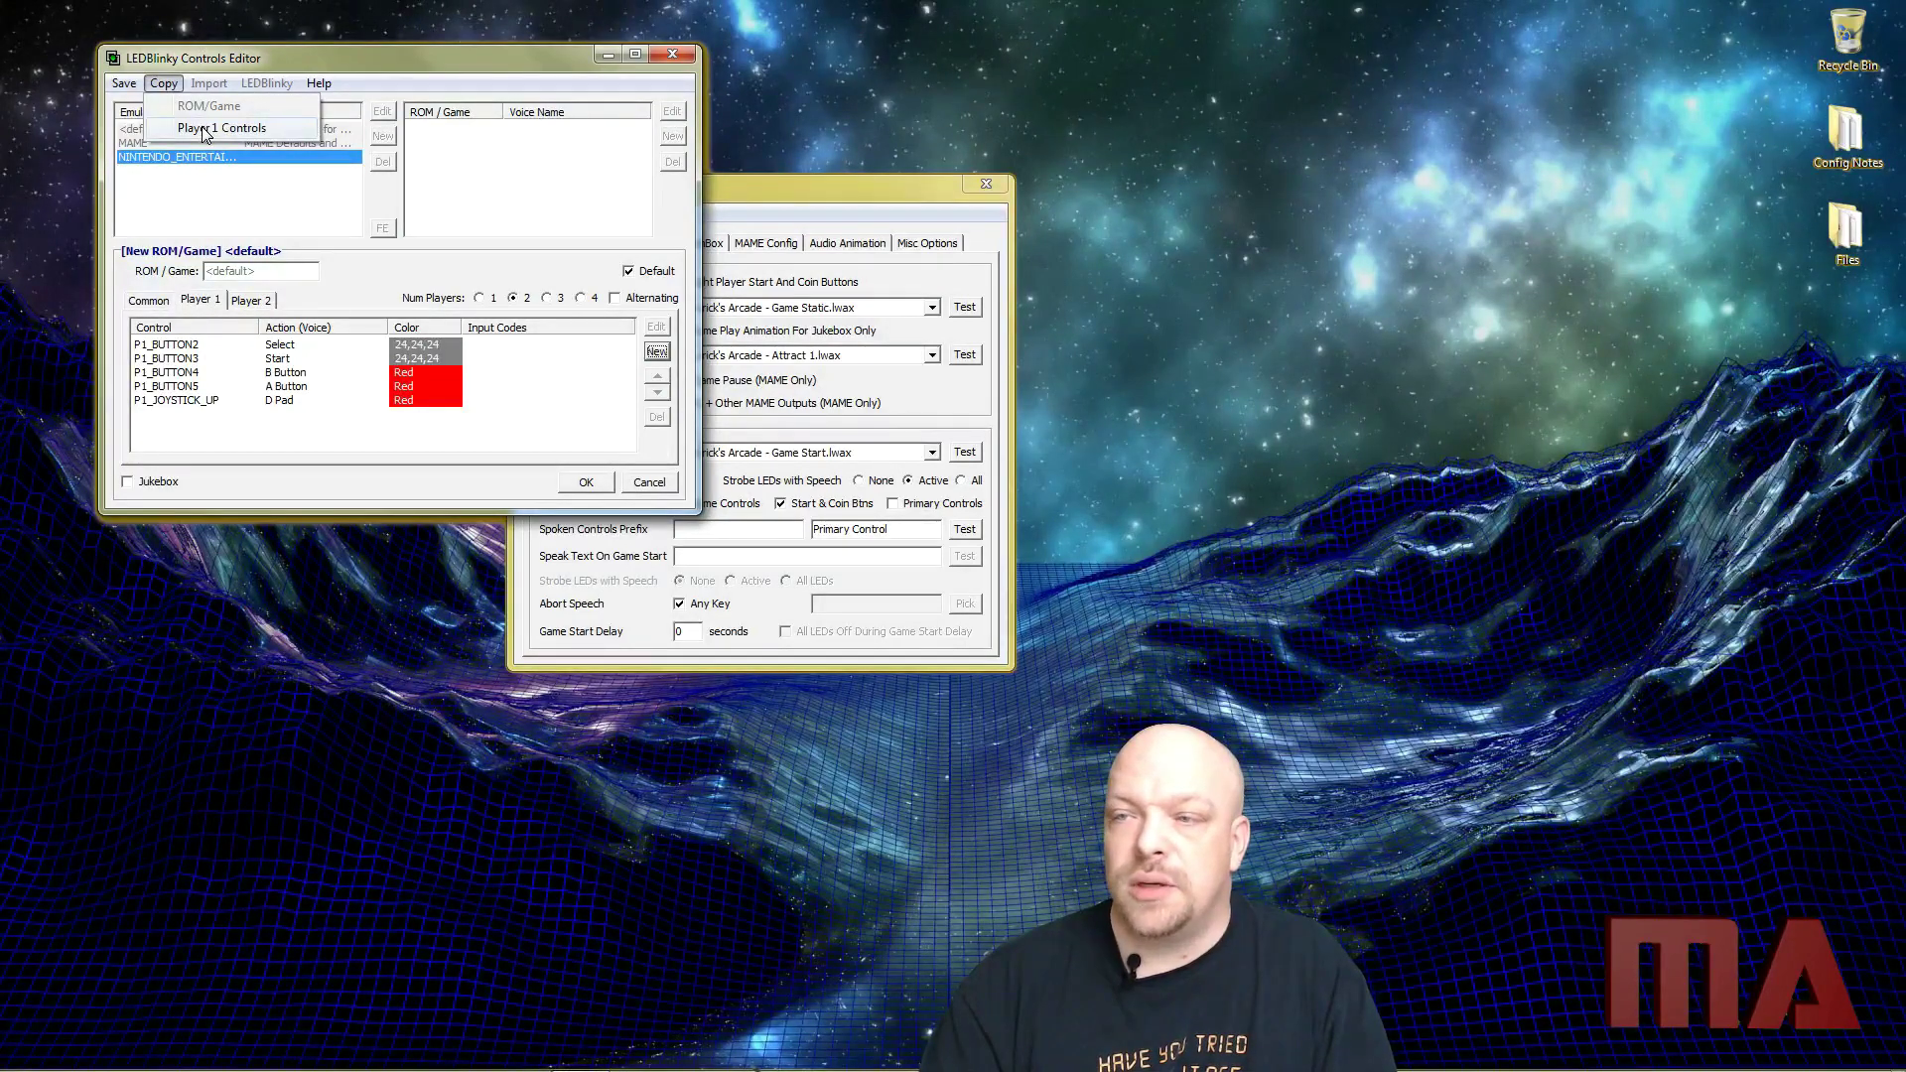
pyautogui.click(203, 129)
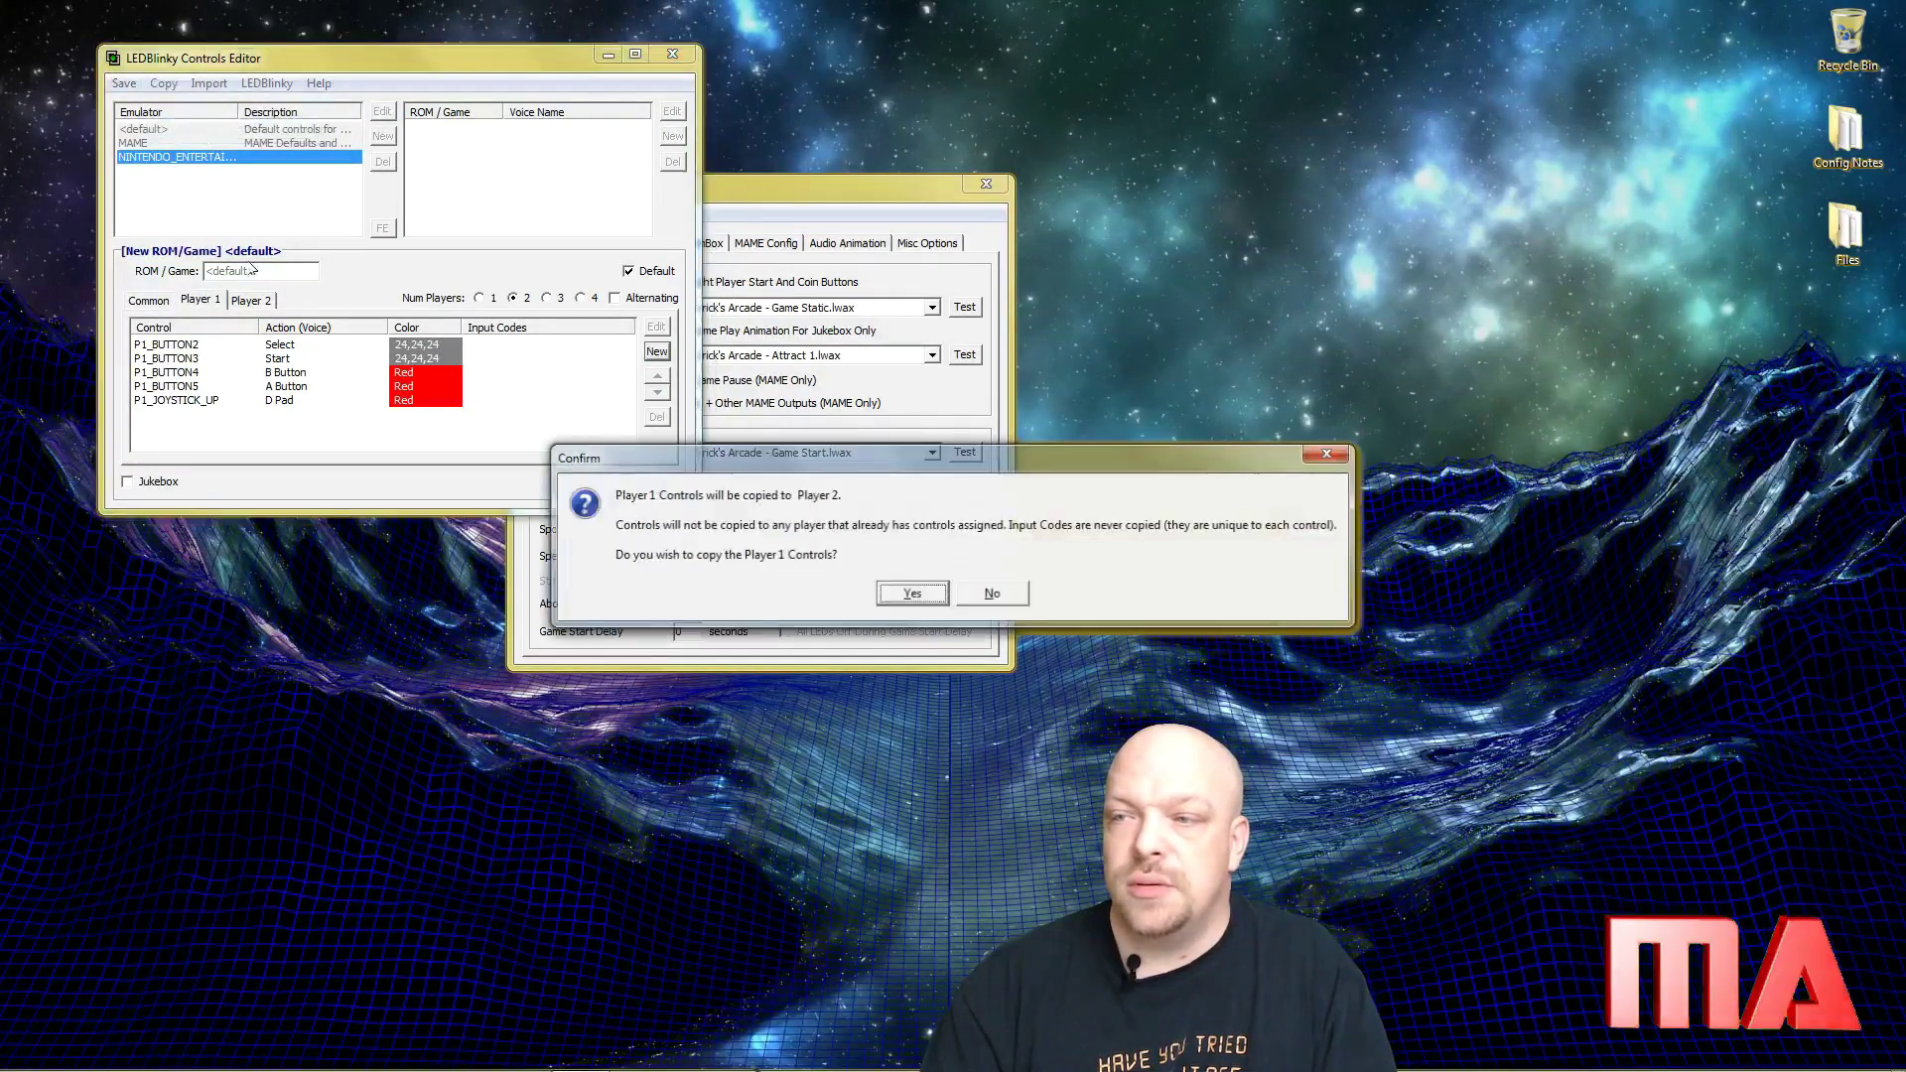
pyautogui.click(903, 596)
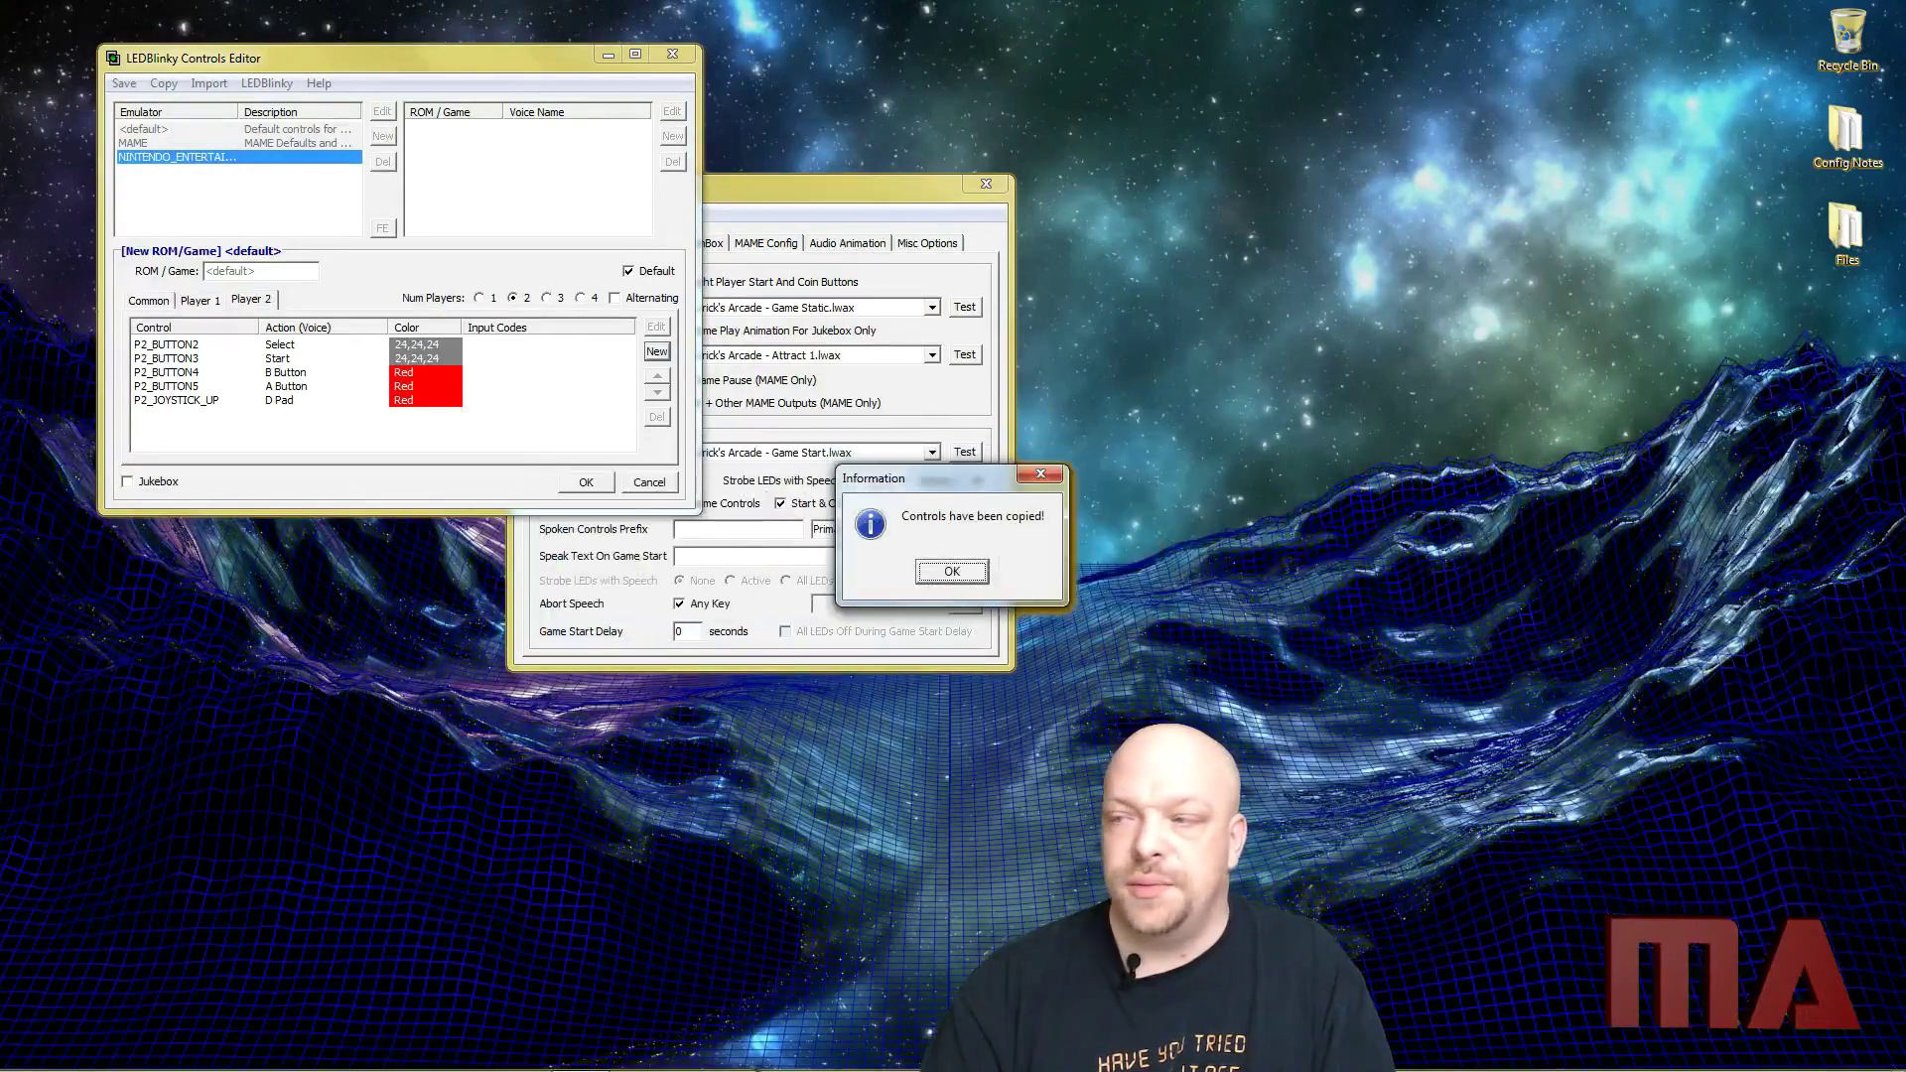
pyautogui.click(955, 576)
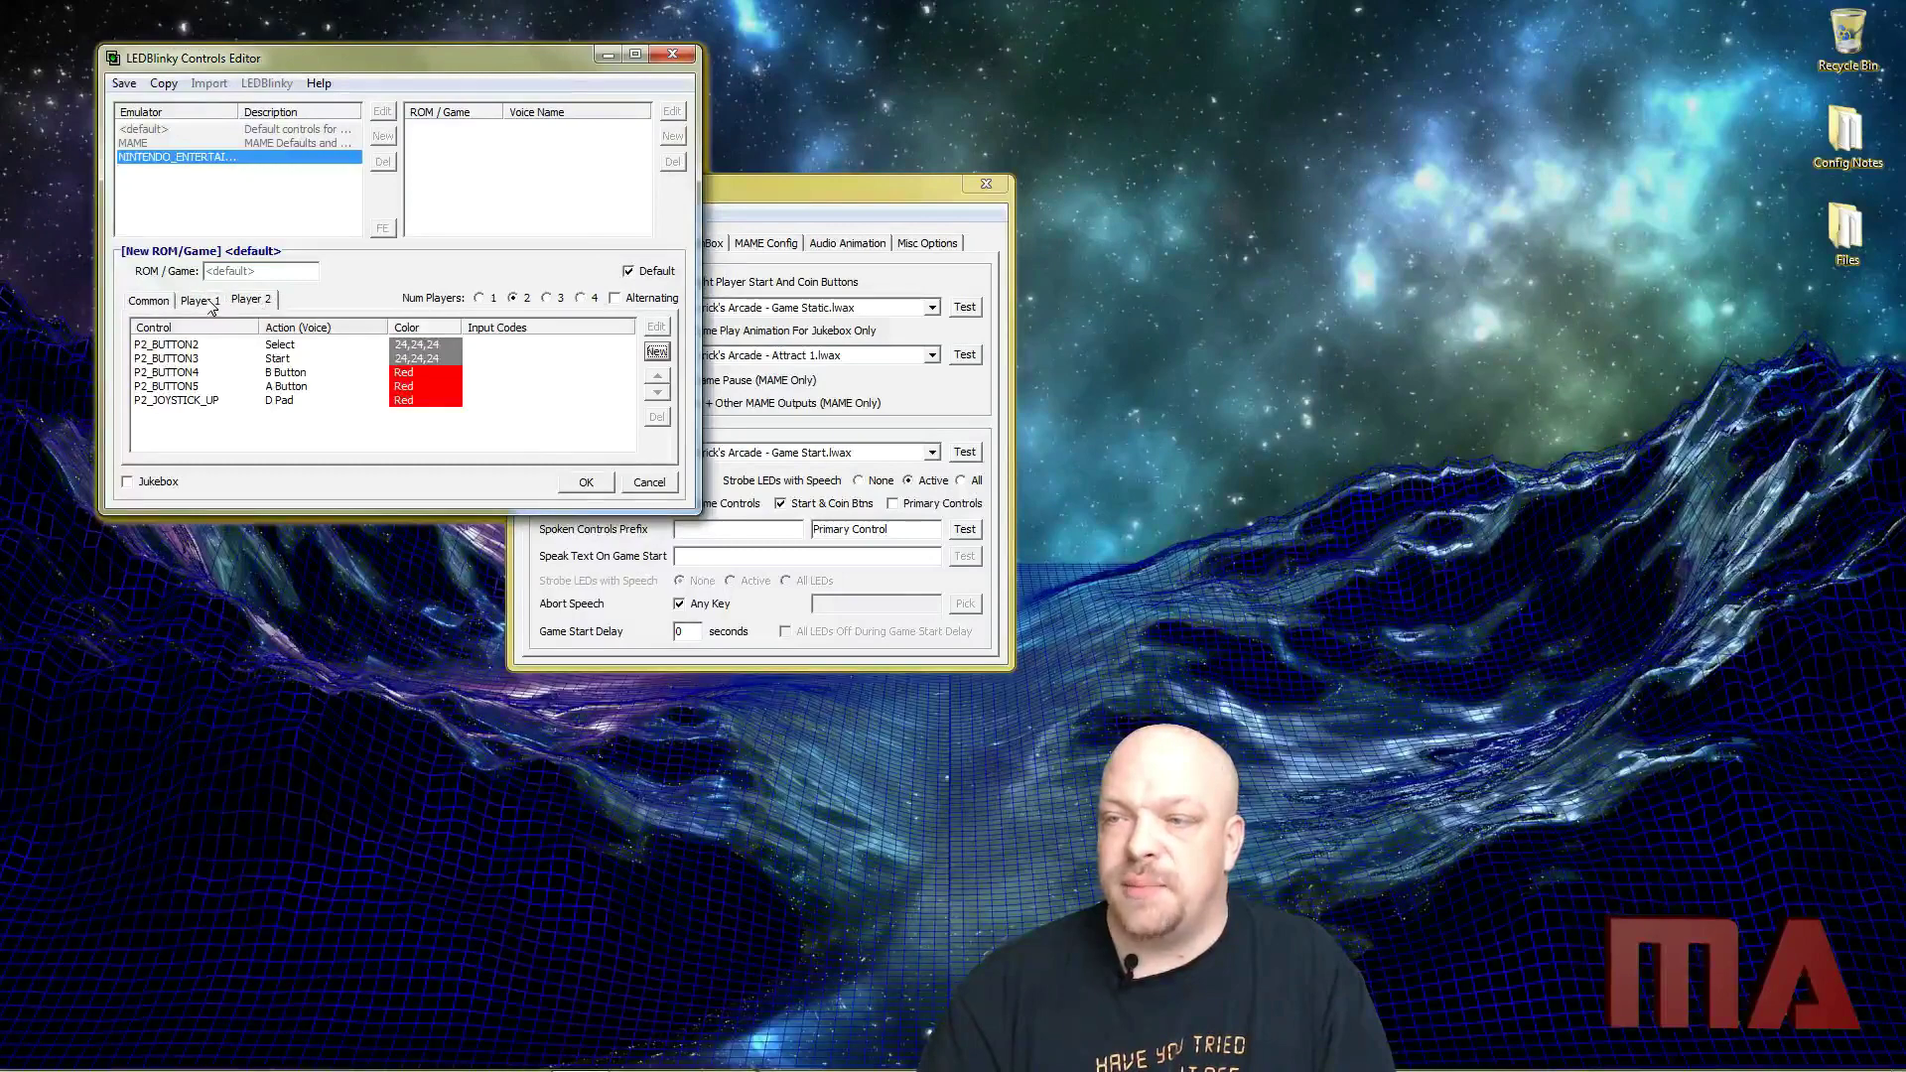
# Change the Player 2 D Pad control's named color to Green and confirm the edit
pyautogui.doubleClick(287, 400)
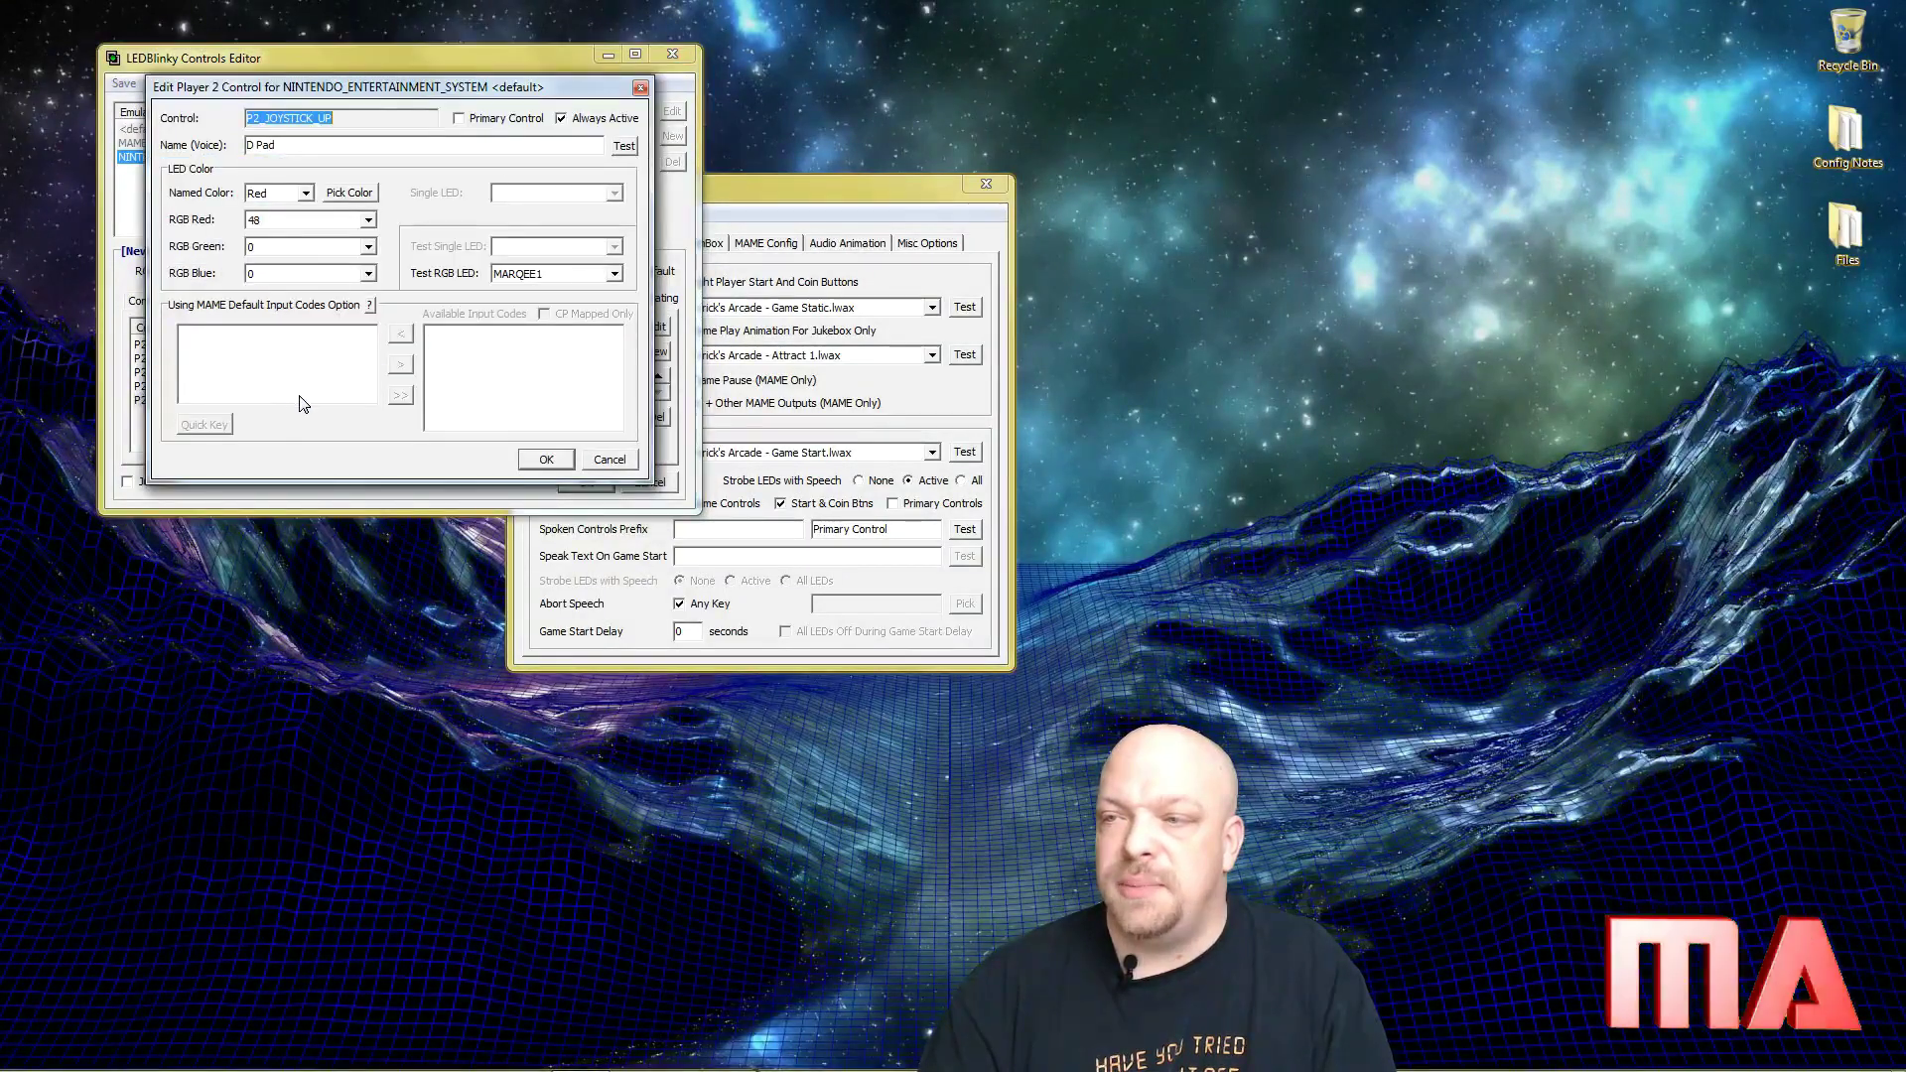
pyautogui.click(282, 193)
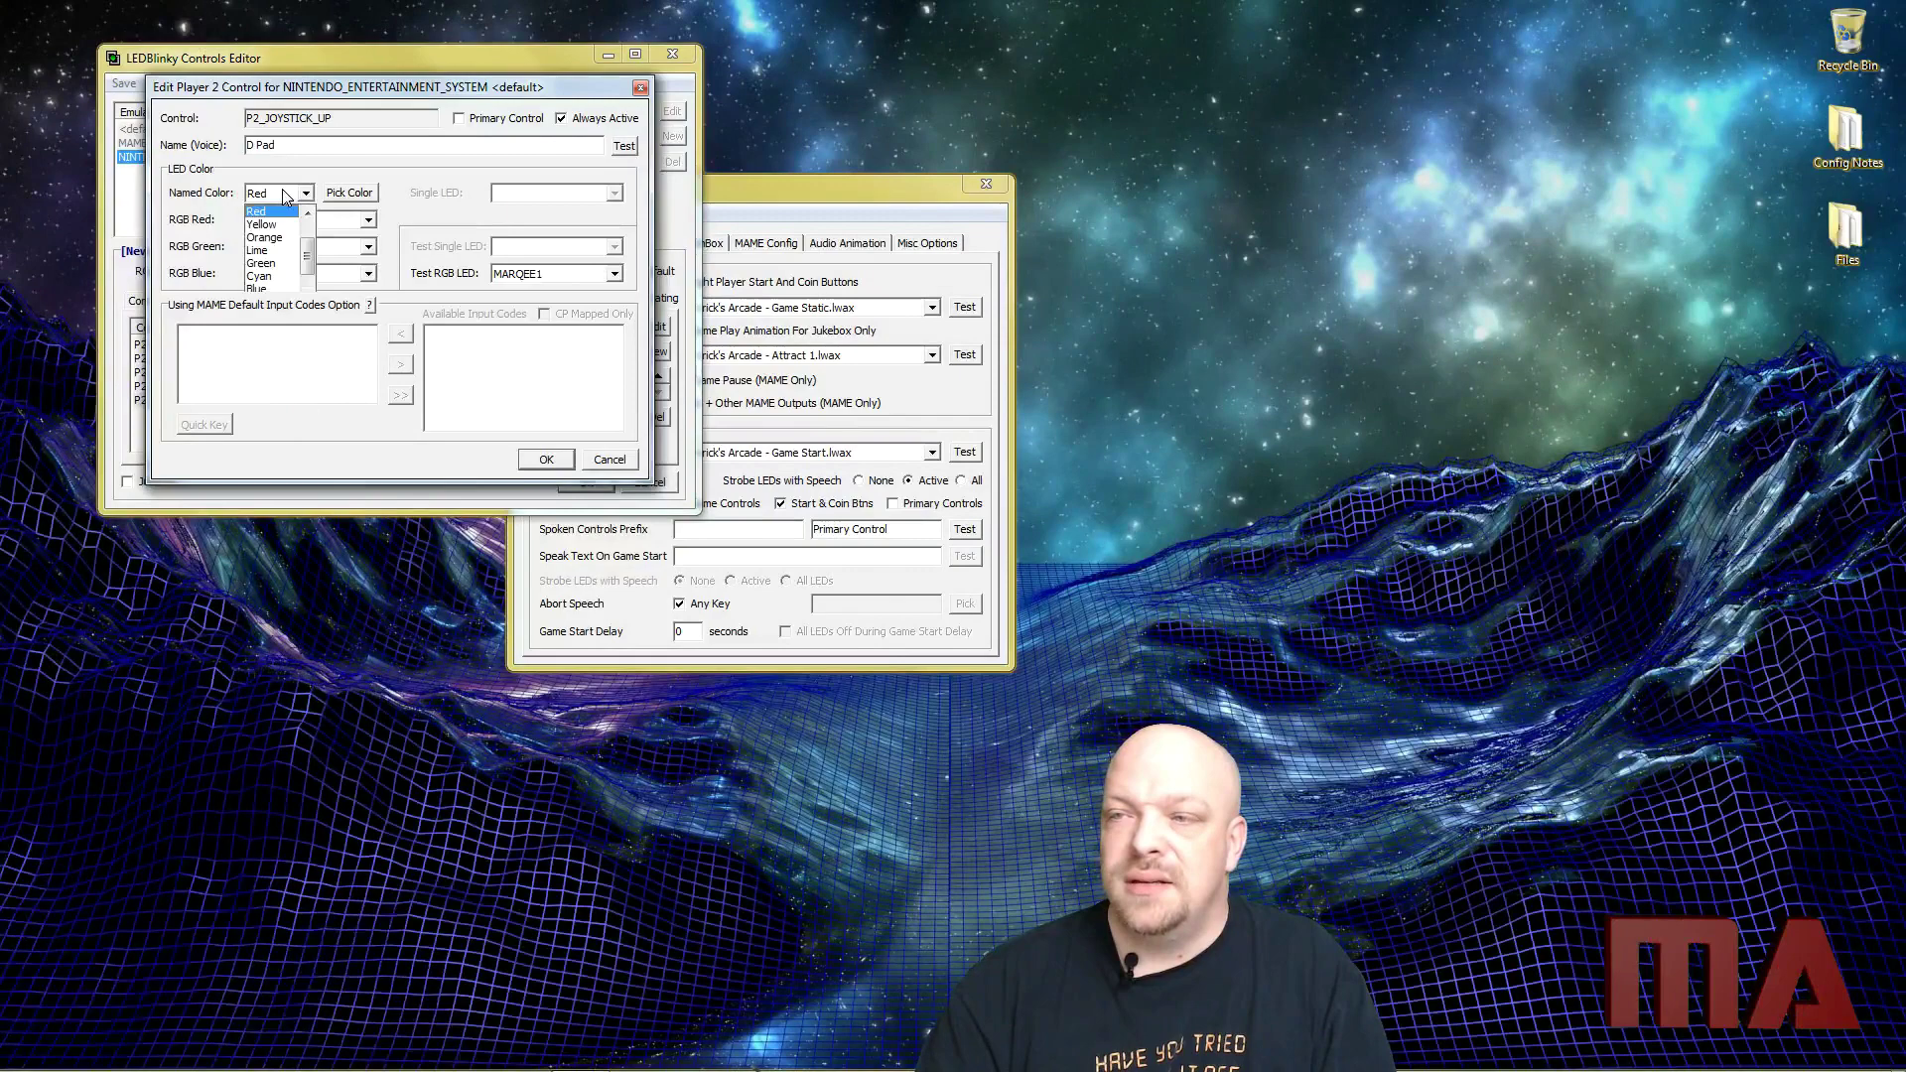
pyautogui.click(263, 263)
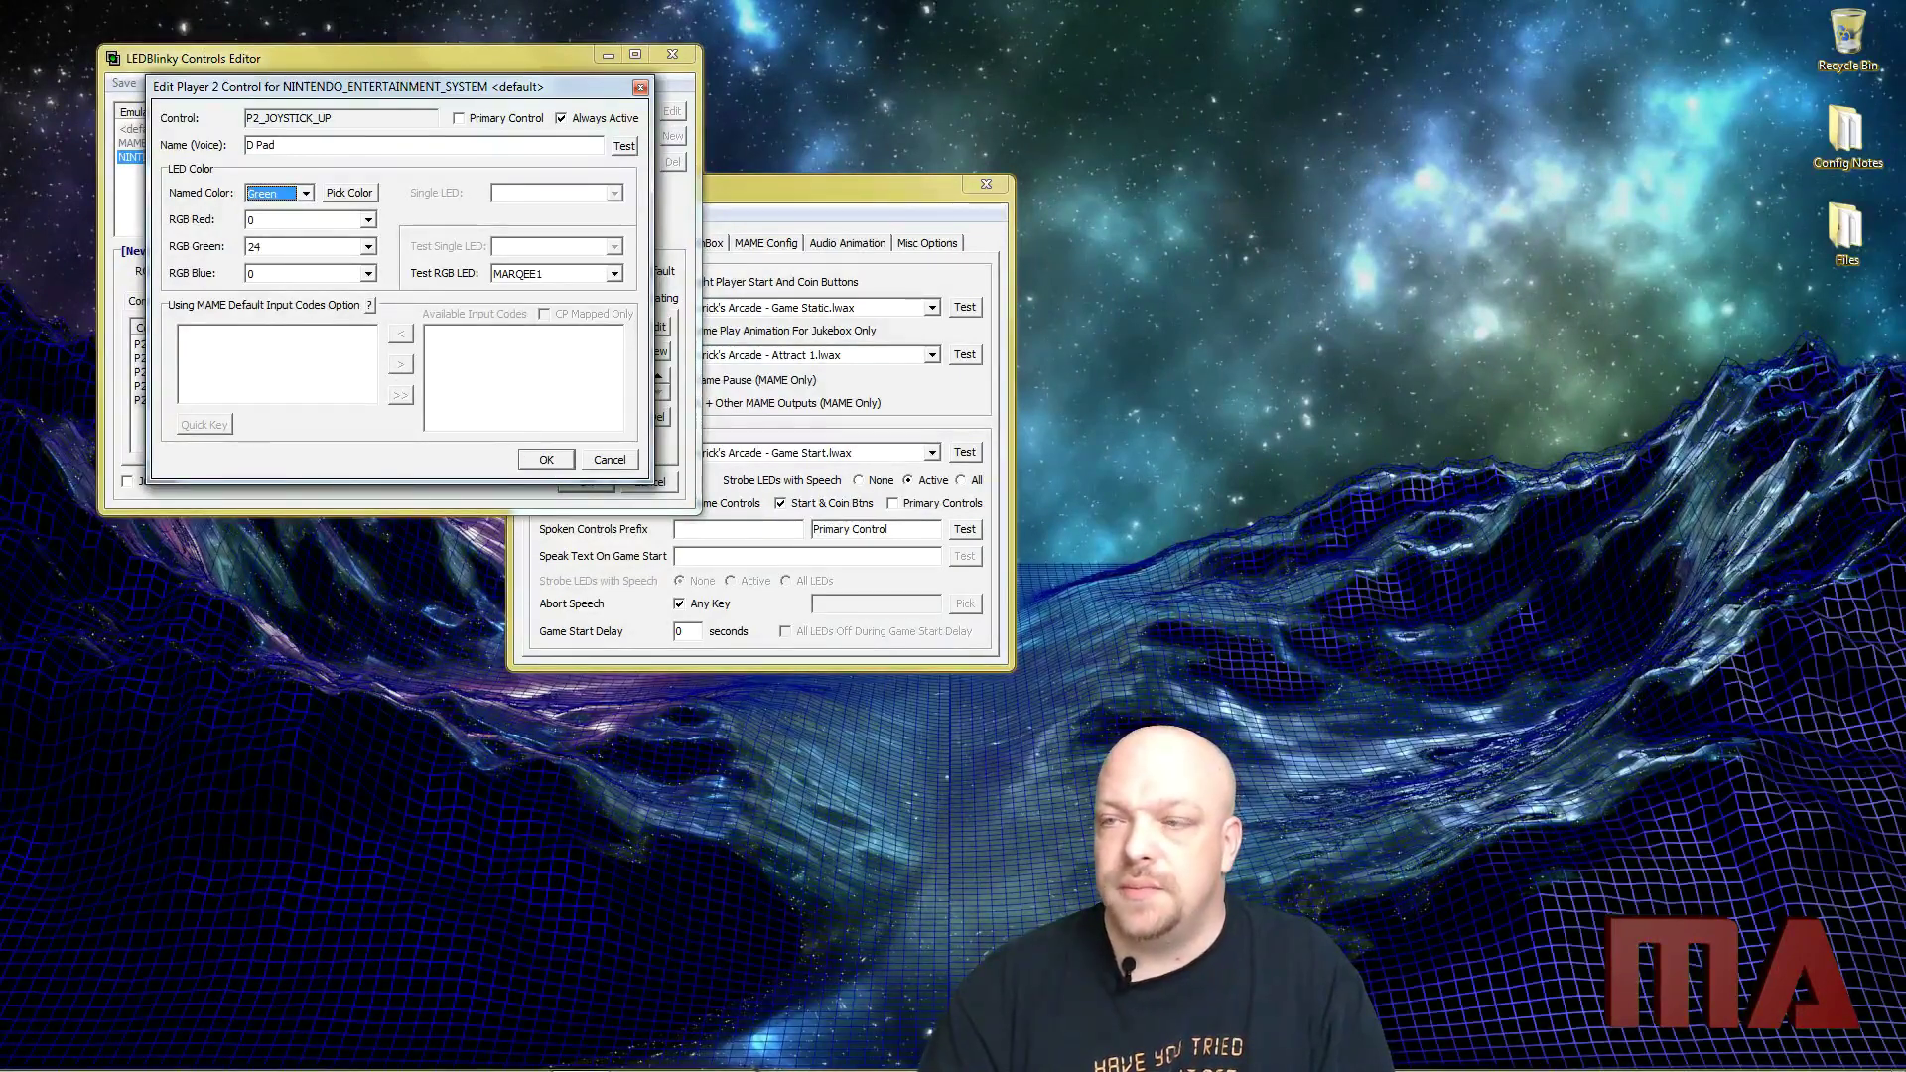
pyautogui.click(283, 196)
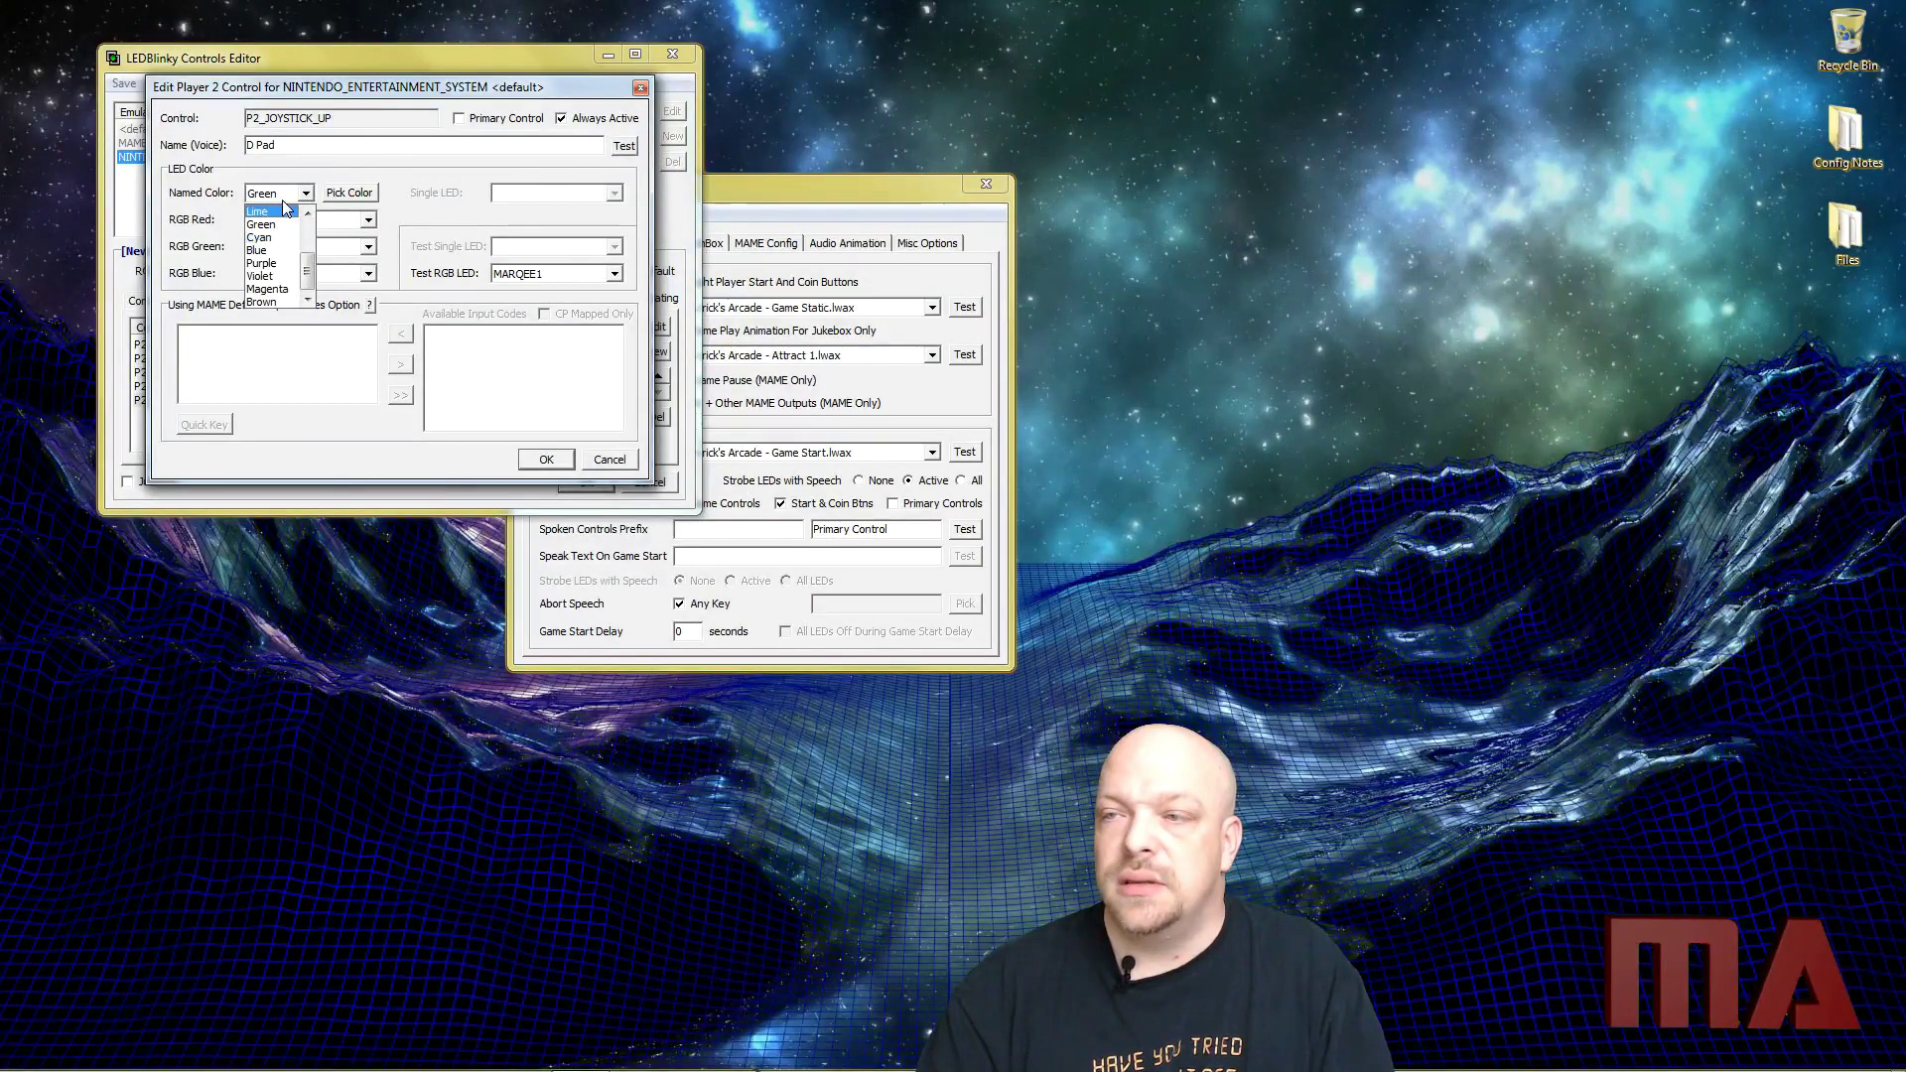
pyautogui.click(546, 459)
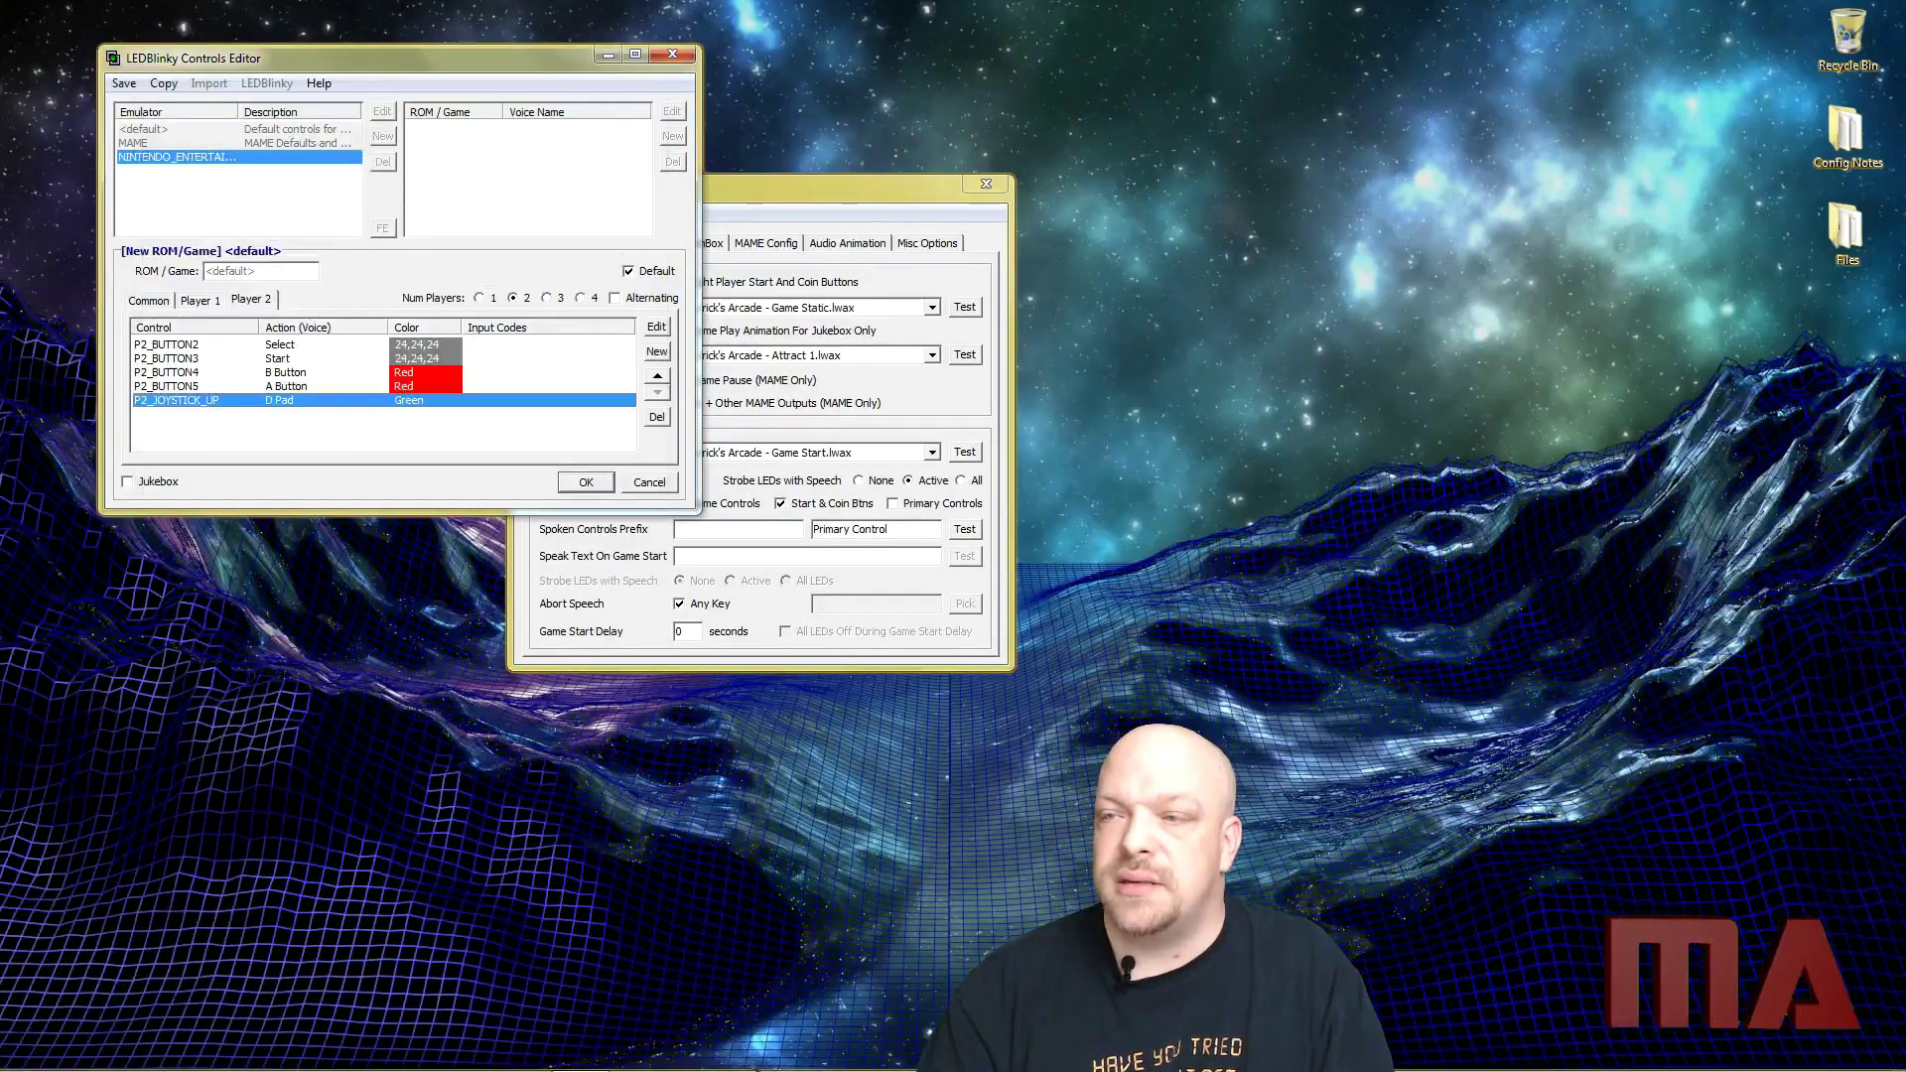
# Open the Player 1 D Pad control for editing and set its named color to Magenta
pyautogui.click(203, 300)
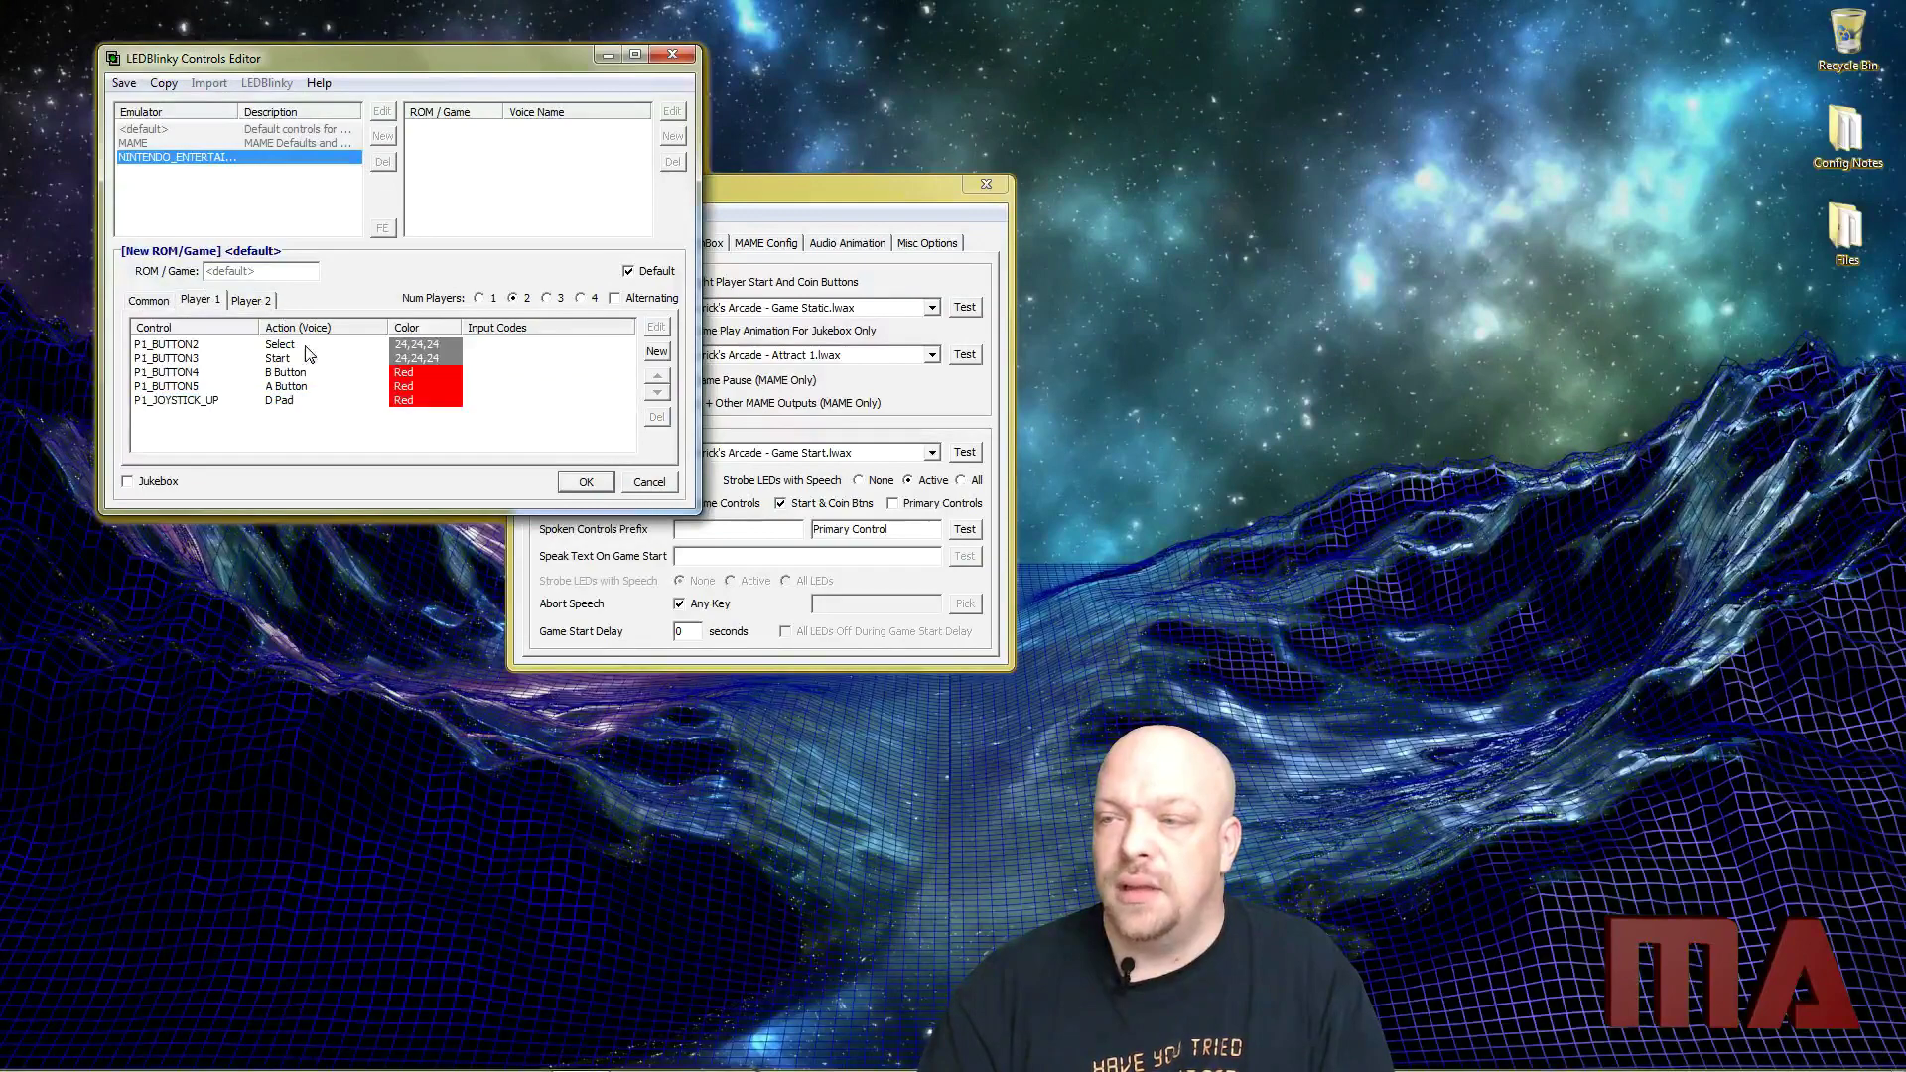
pyautogui.doubleClick(338, 400)
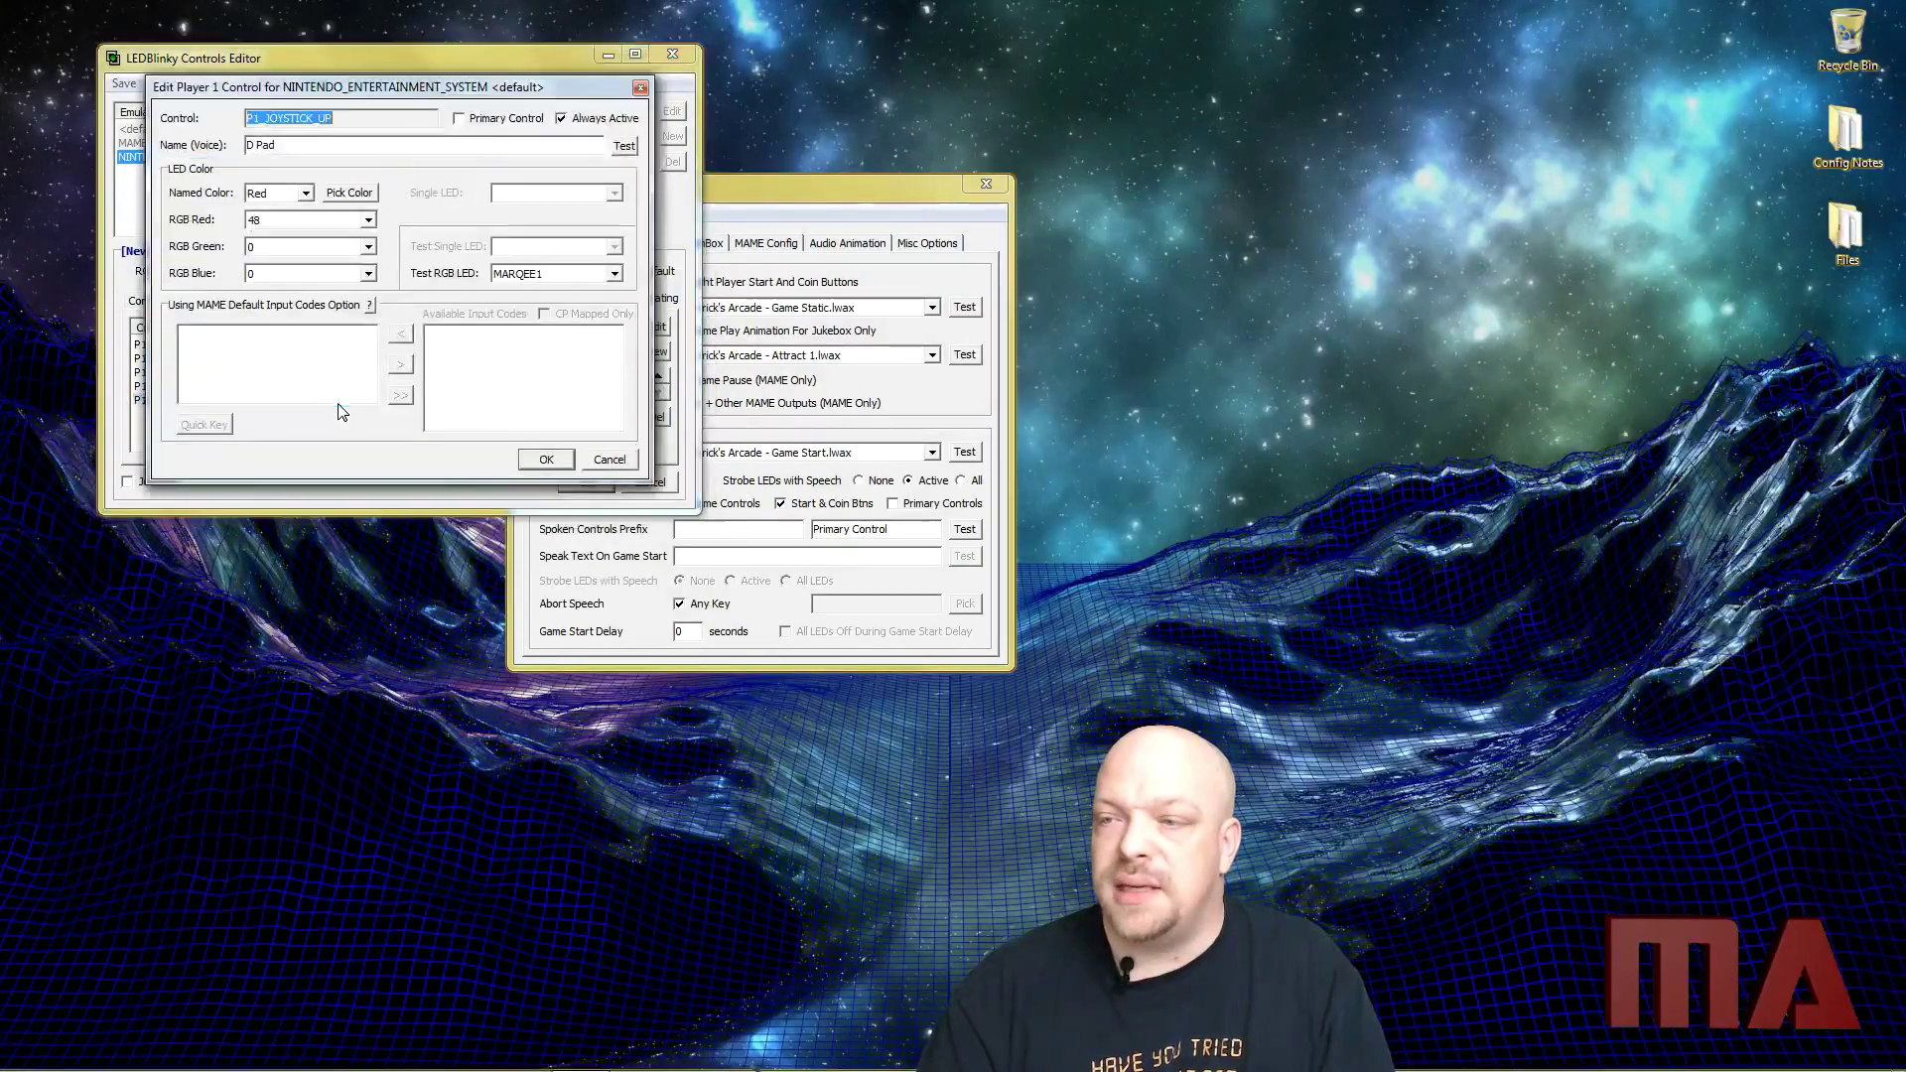
pyautogui.click(288, 195)
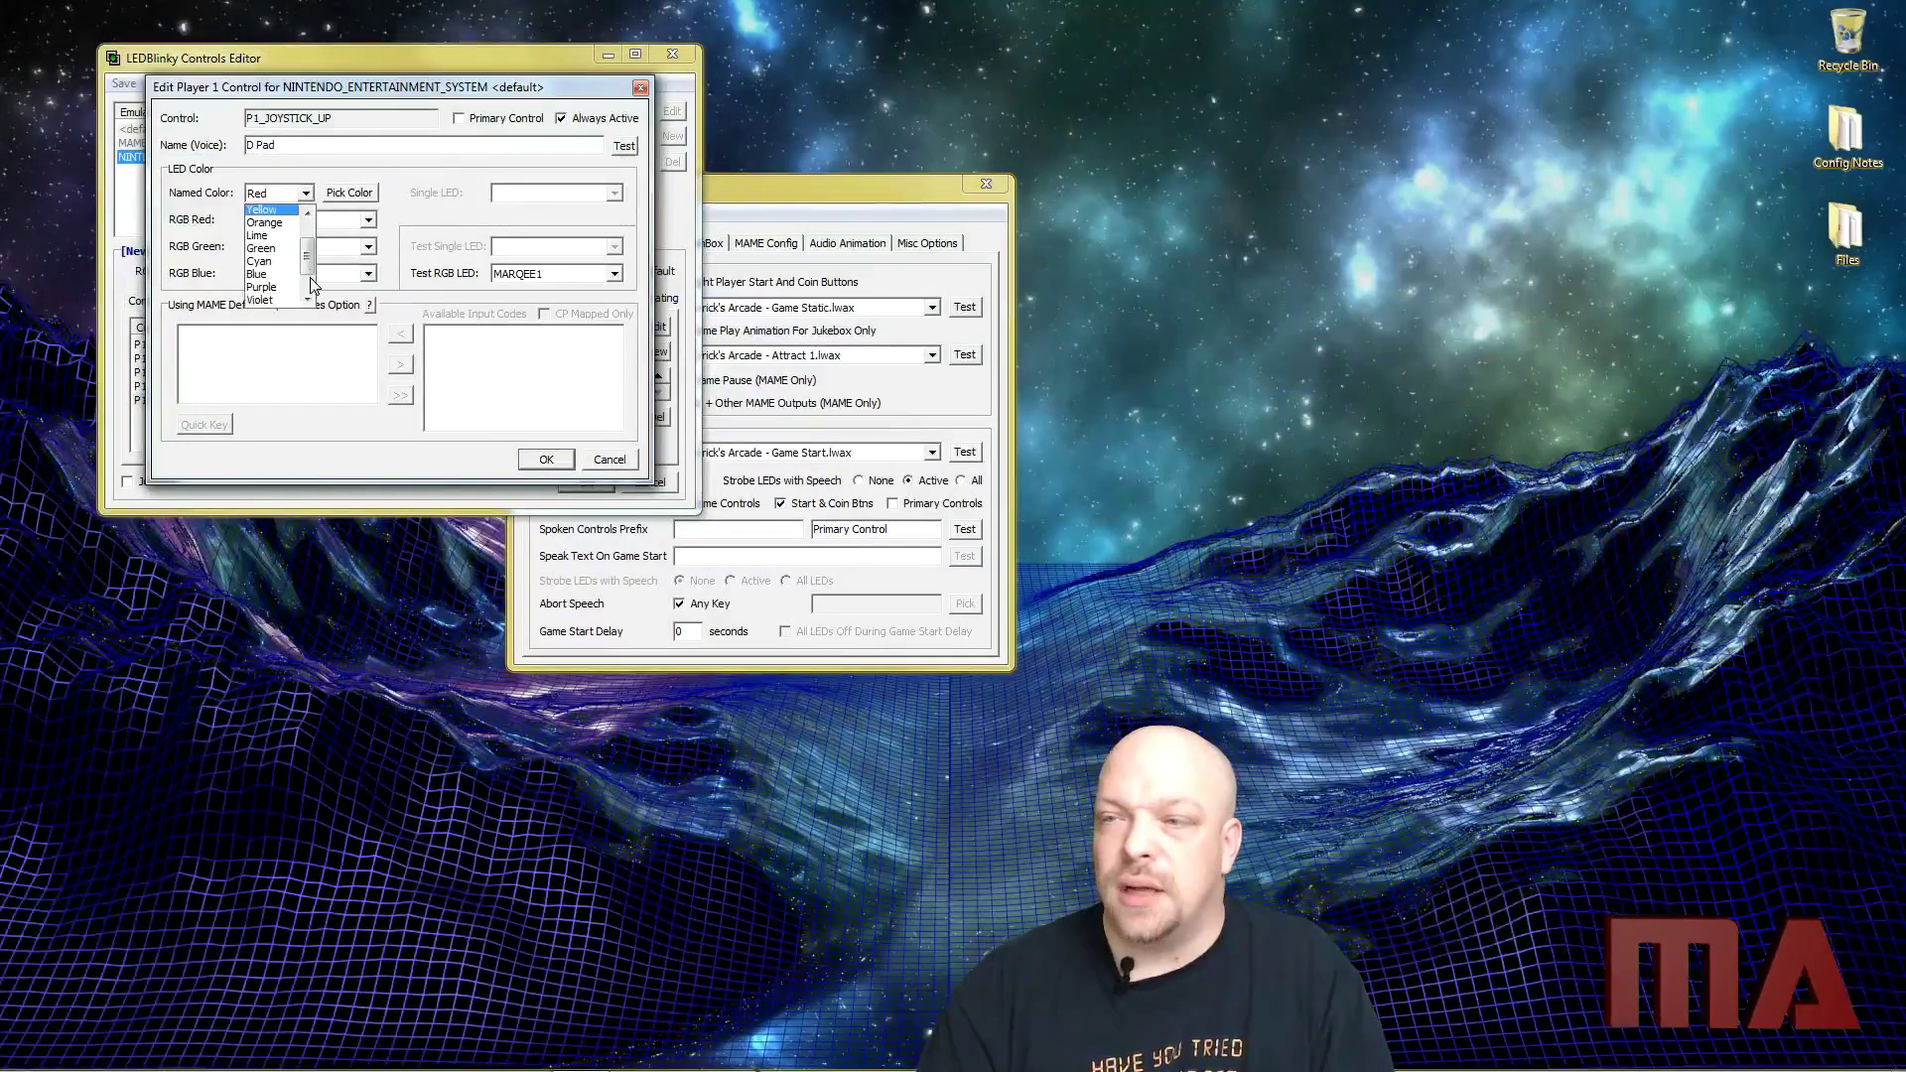
pyautogui.scroll(-1, 308, 288)
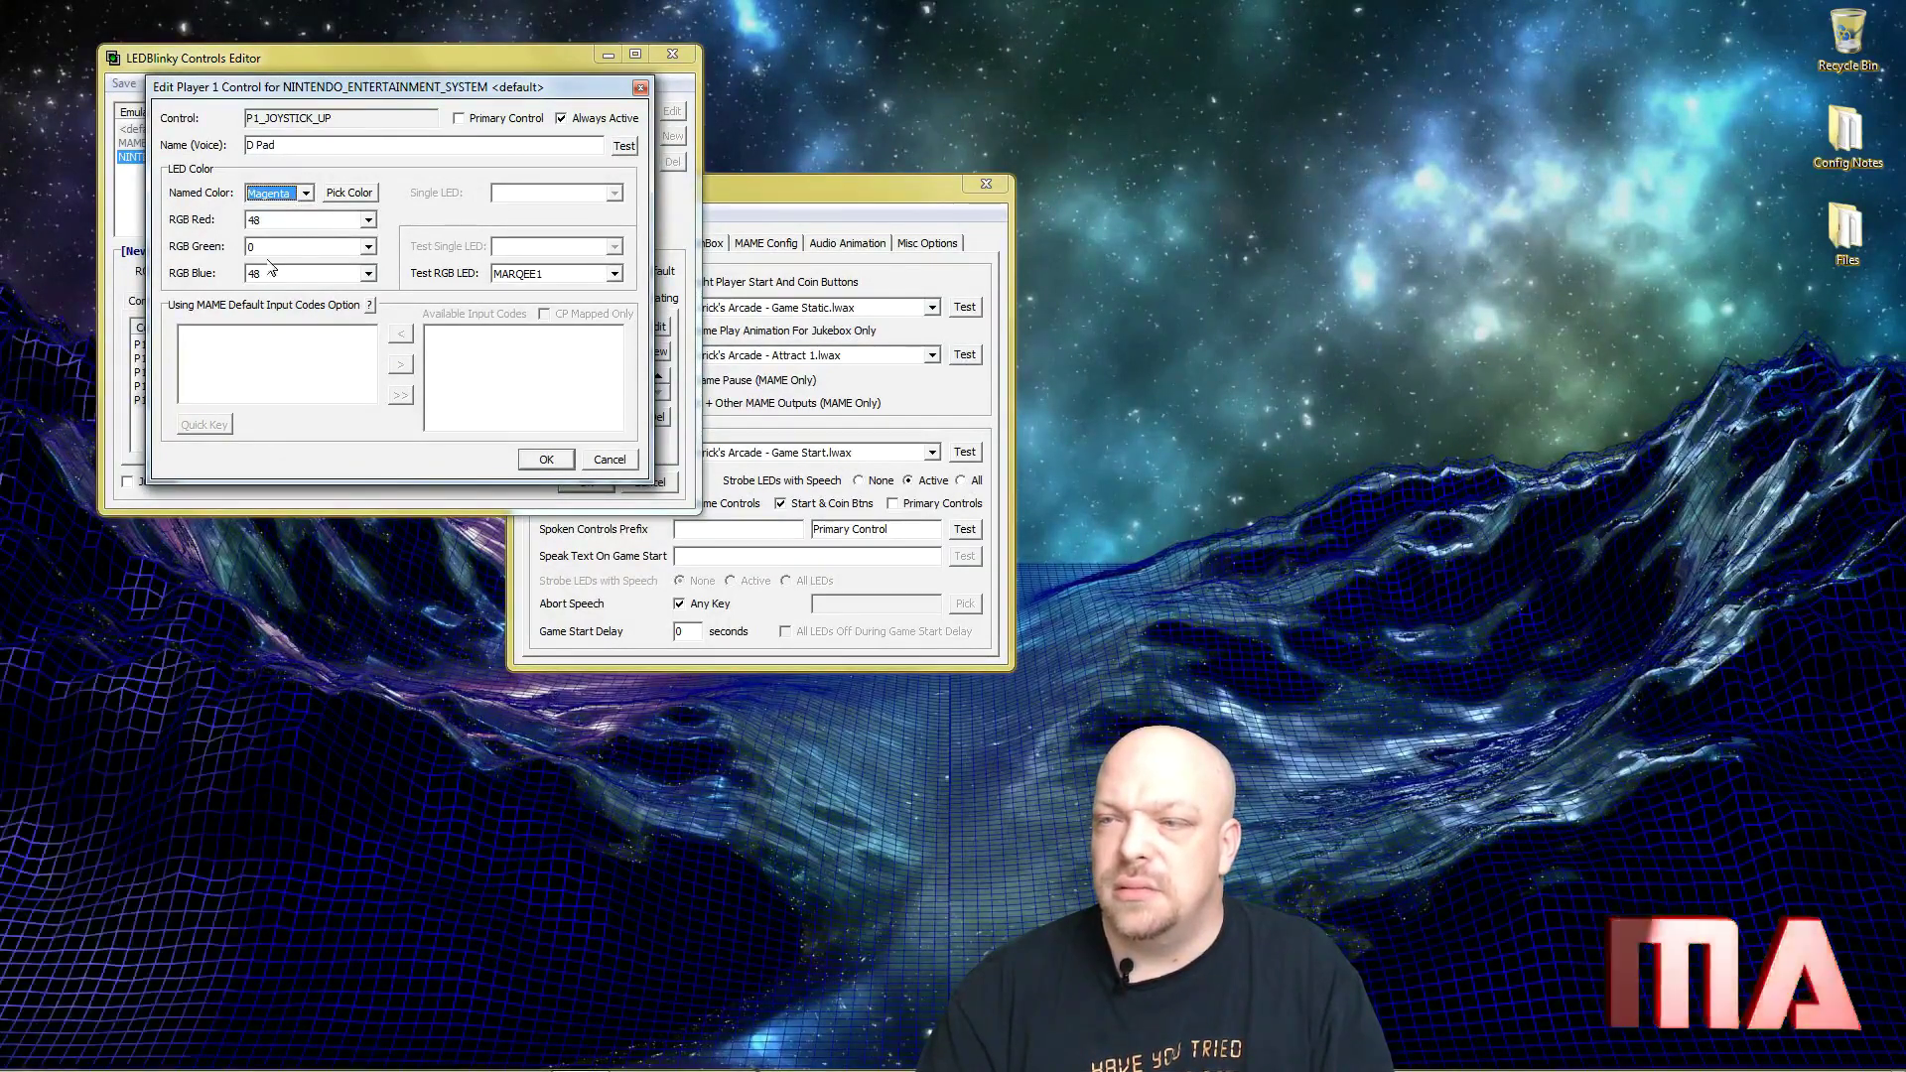
# Look through the named colors and pick black from the basic colors for the Player 1 D Pad control
pyautogui.click(281, 195)
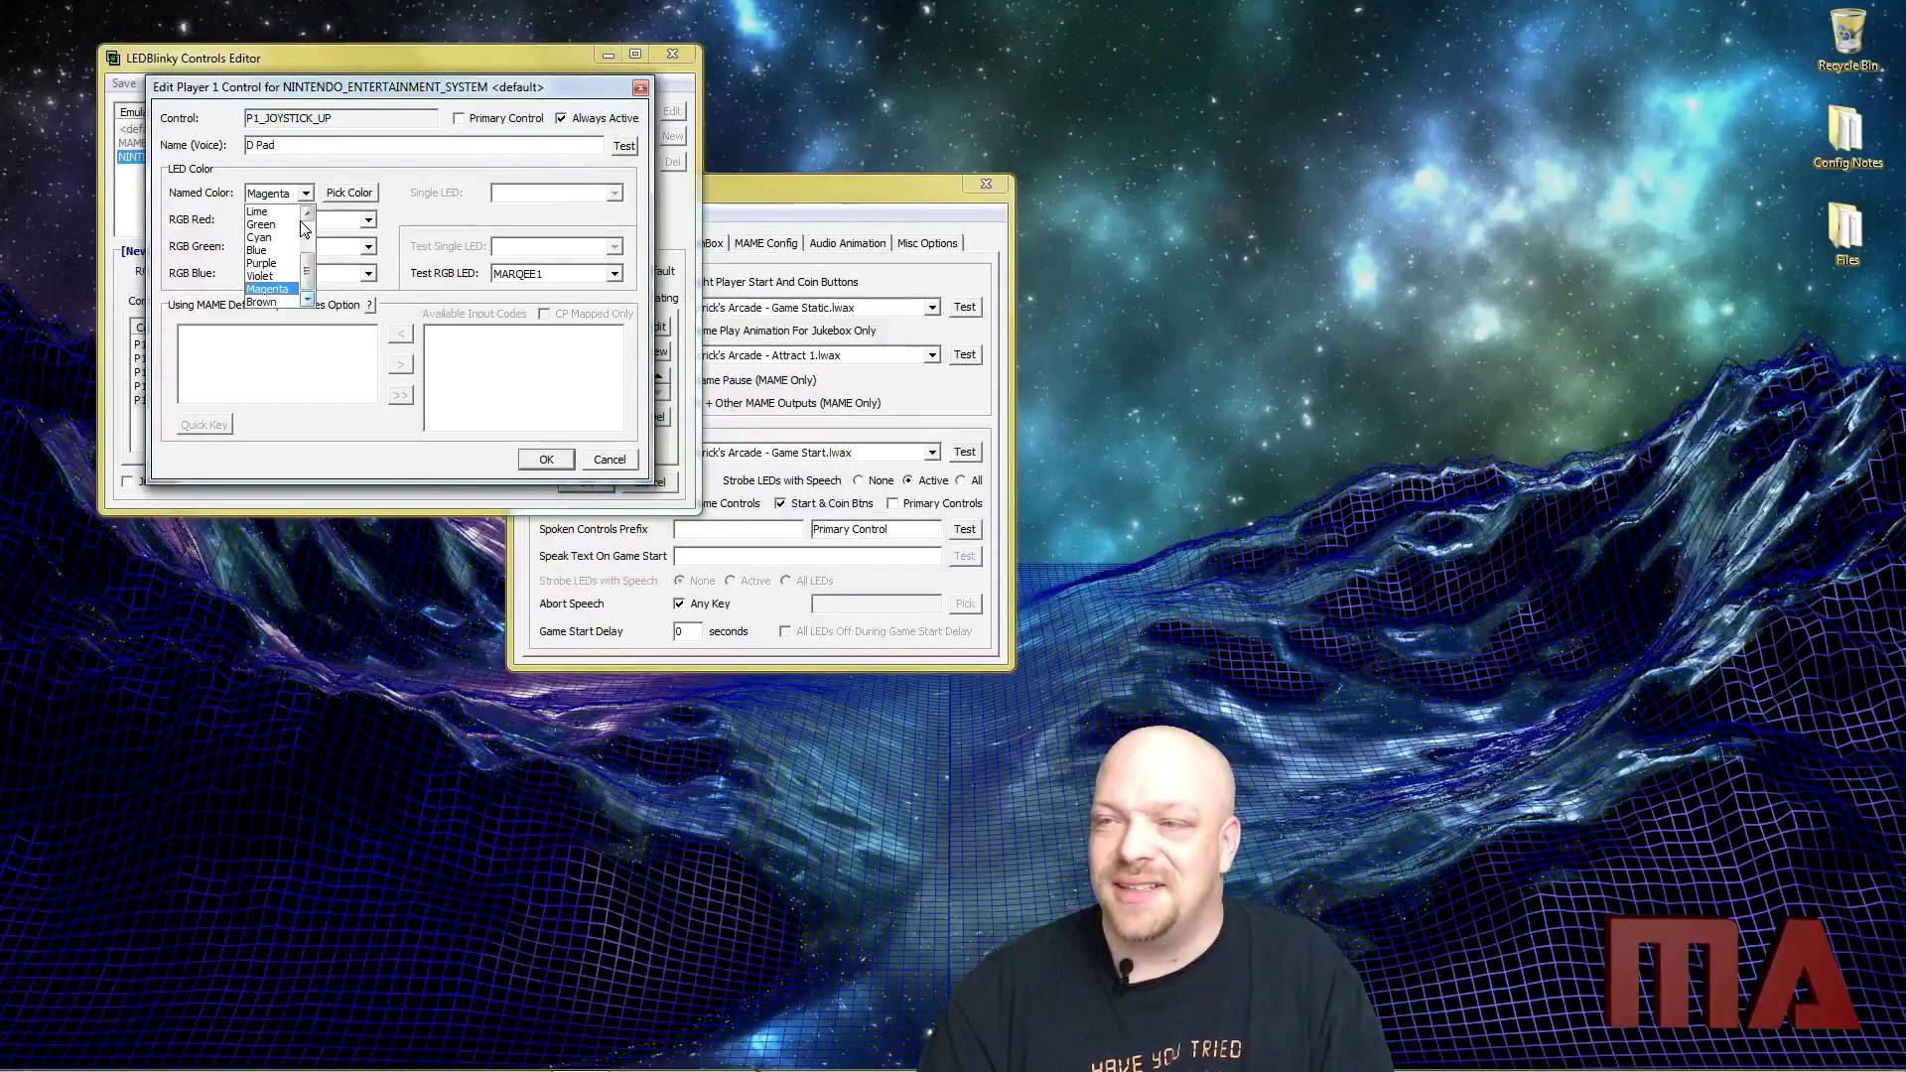
pyautogui.scroll(1, 309, 236)
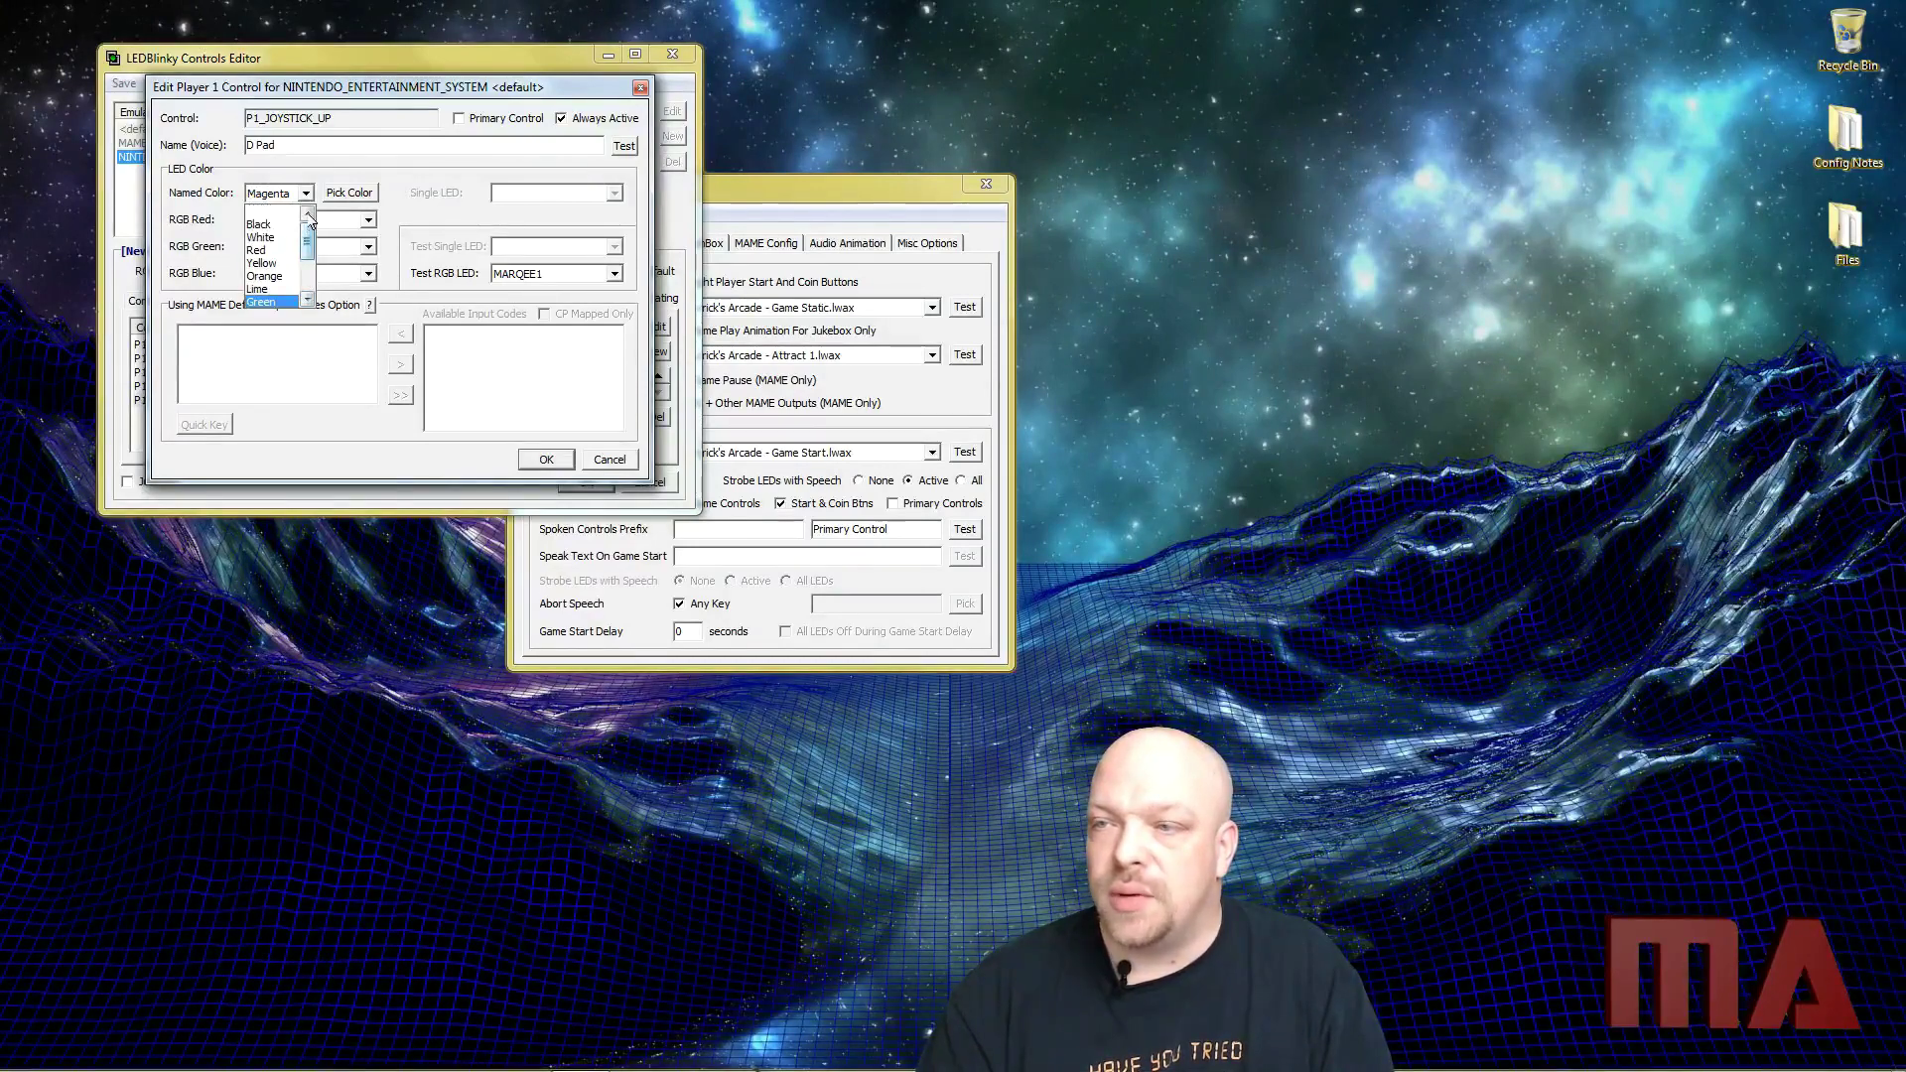
pyautogui.scroll(-1, 309, 263)
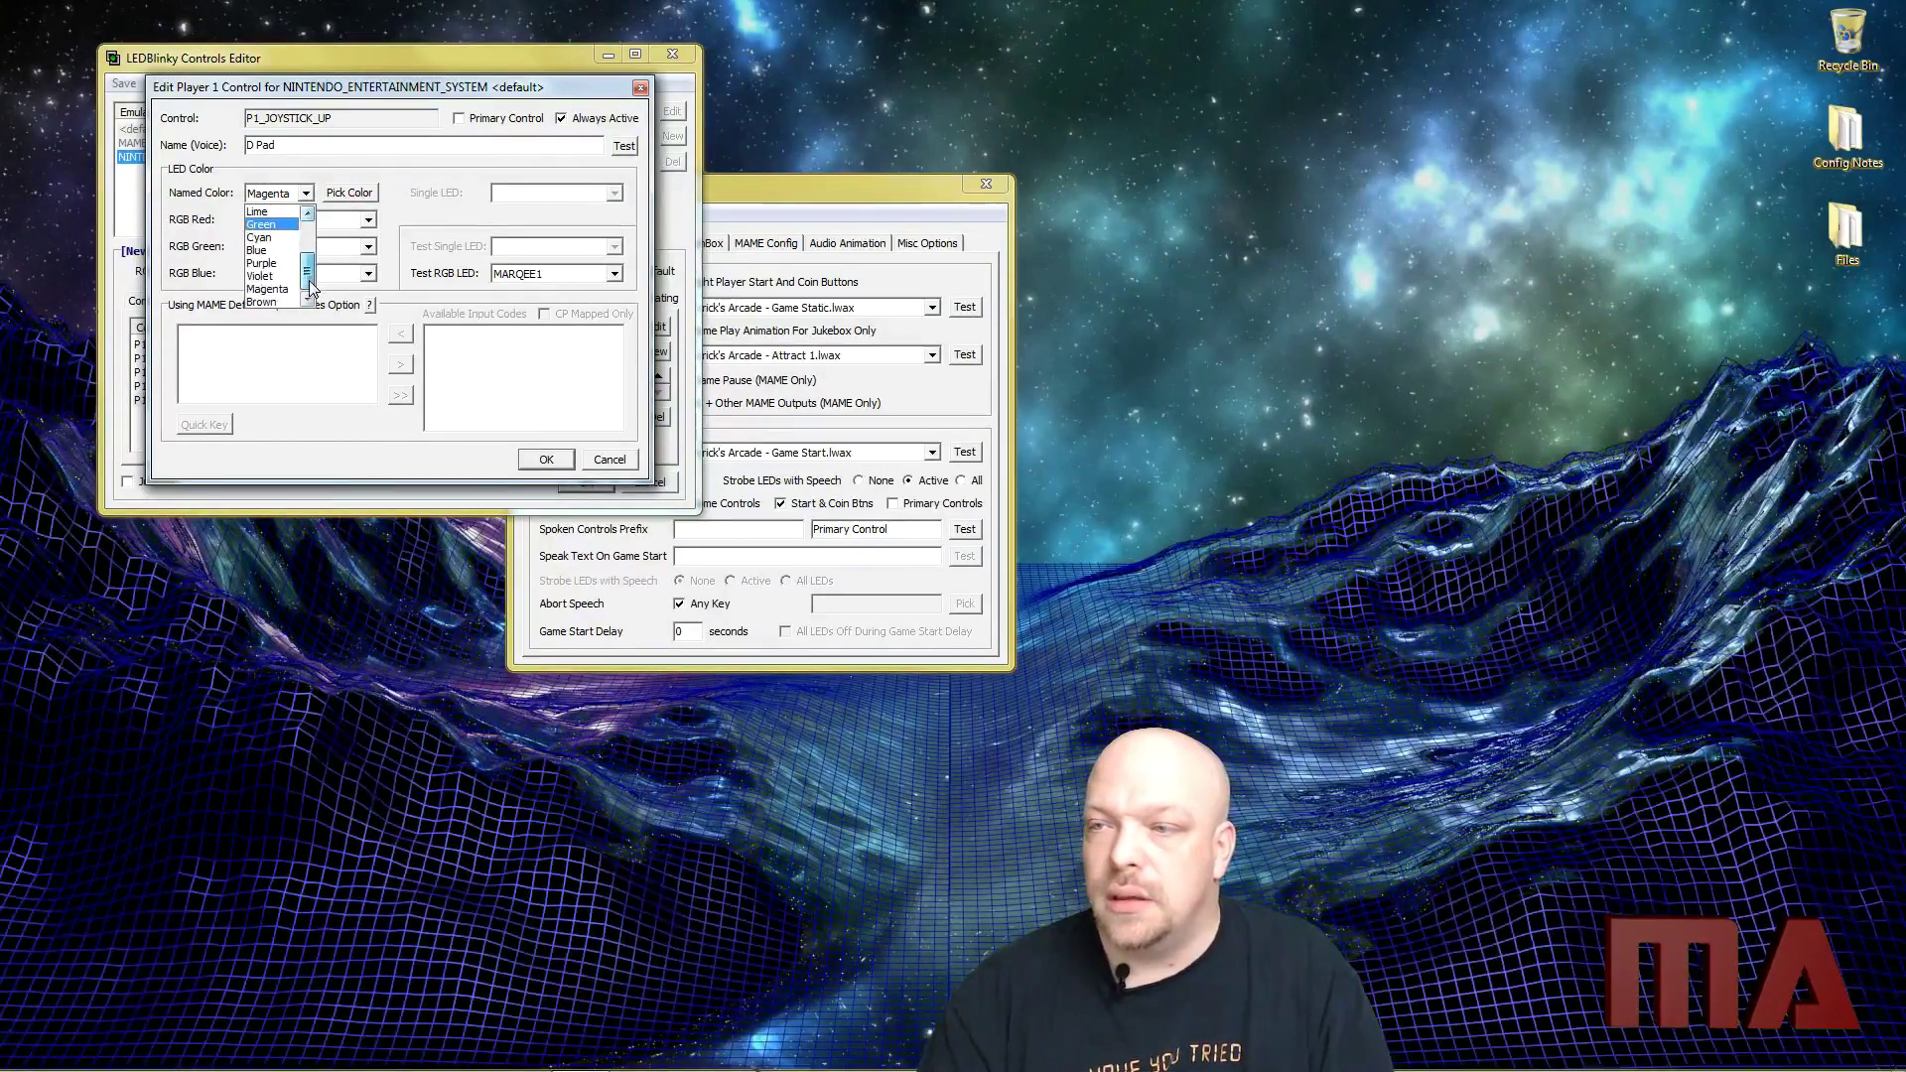
pyautogui.click(340, 202)
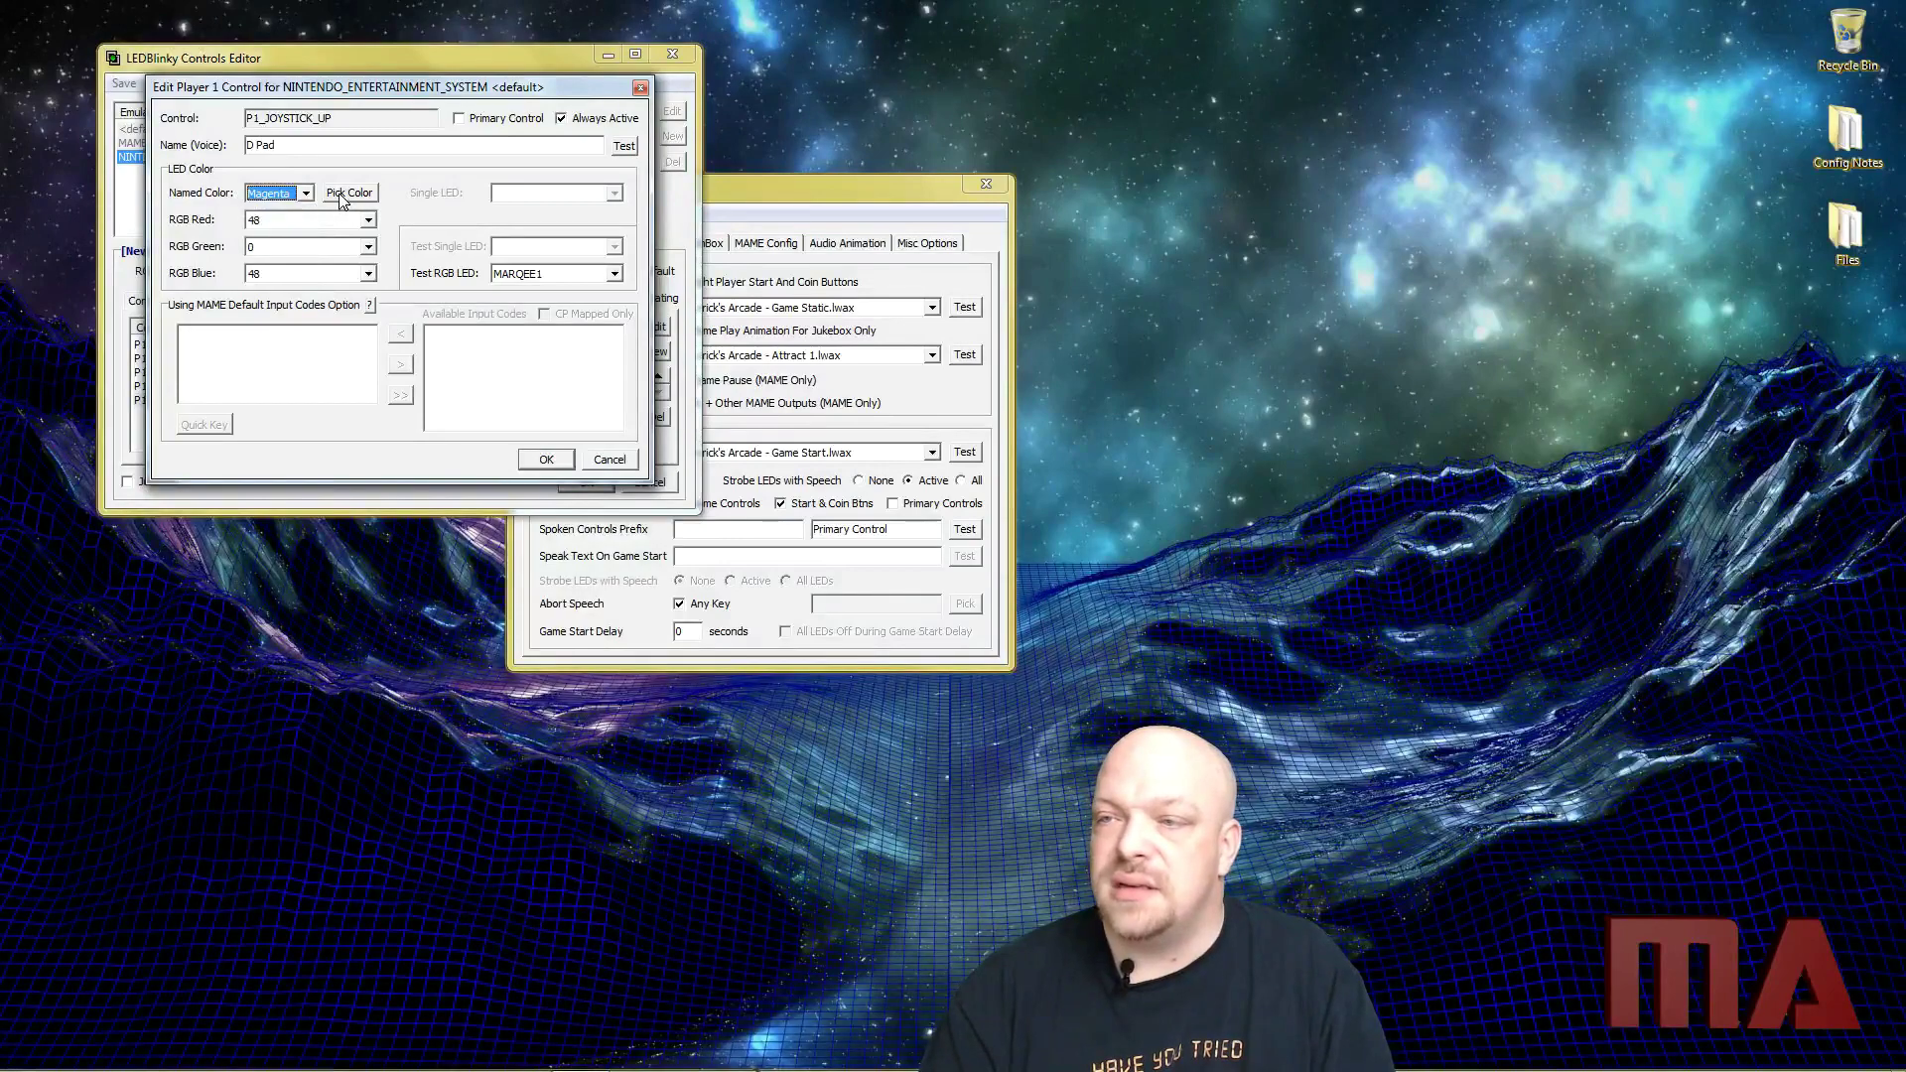
pyautogui.click(347, 193)
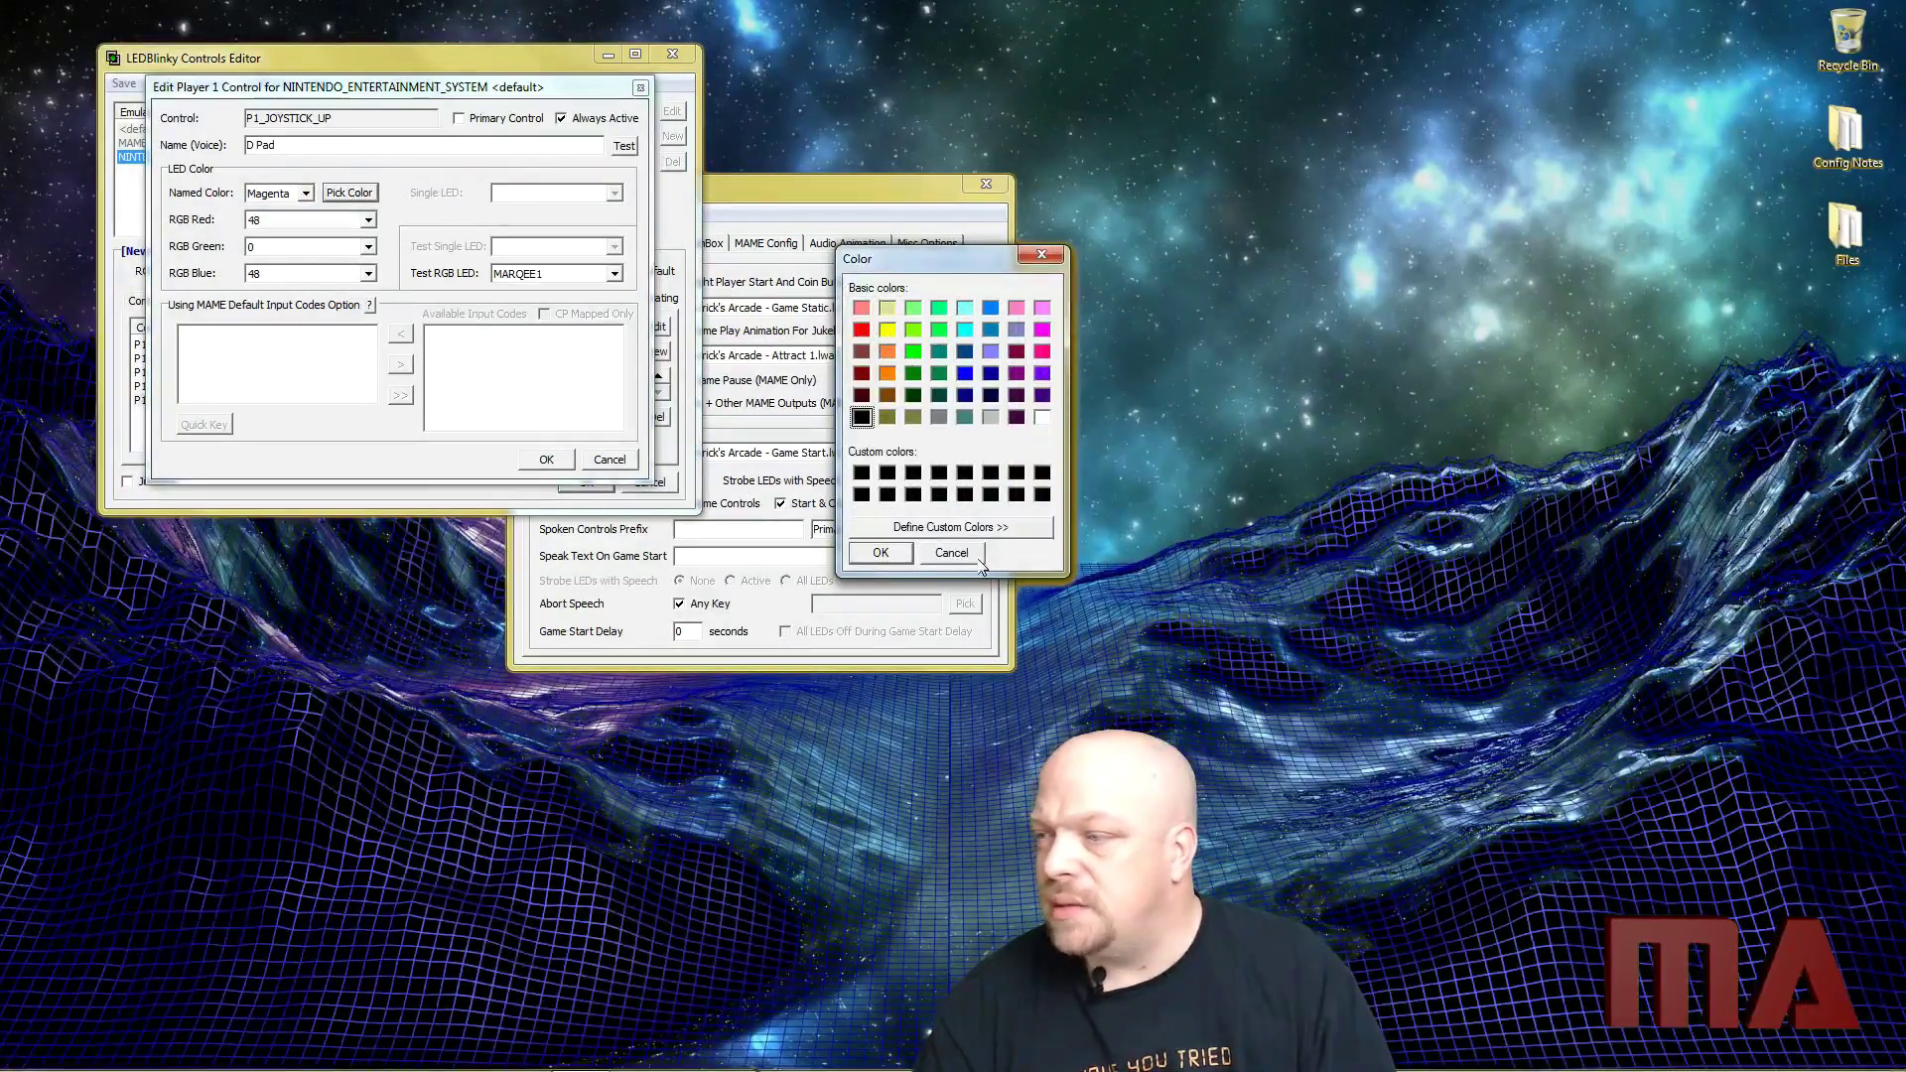
pyautogui.click(879, 553)
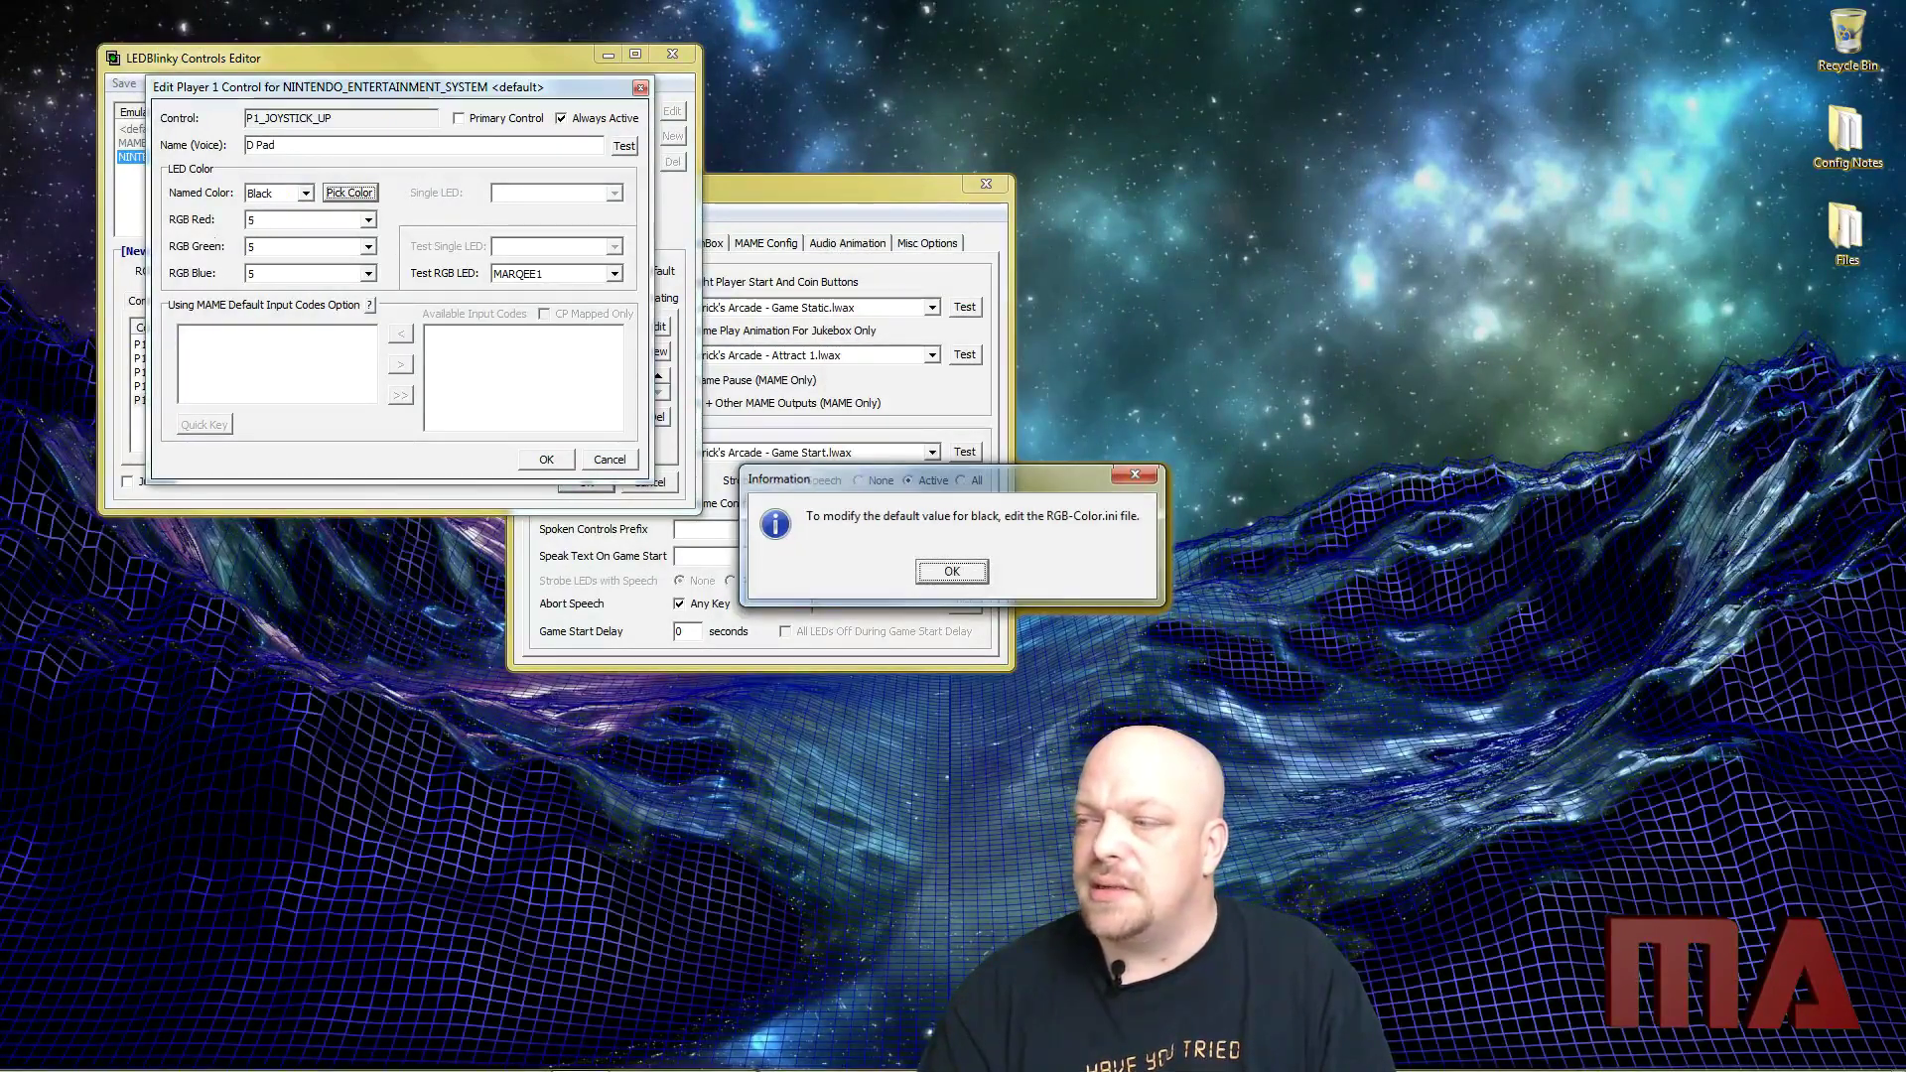
pyautogui.click(951, 573)
# Set the Player 1 D Pad control's LED color to RGB 24, 0, 0 and confirm the edit
pyautogui.click(298, 220)
pyautogui.write('5')
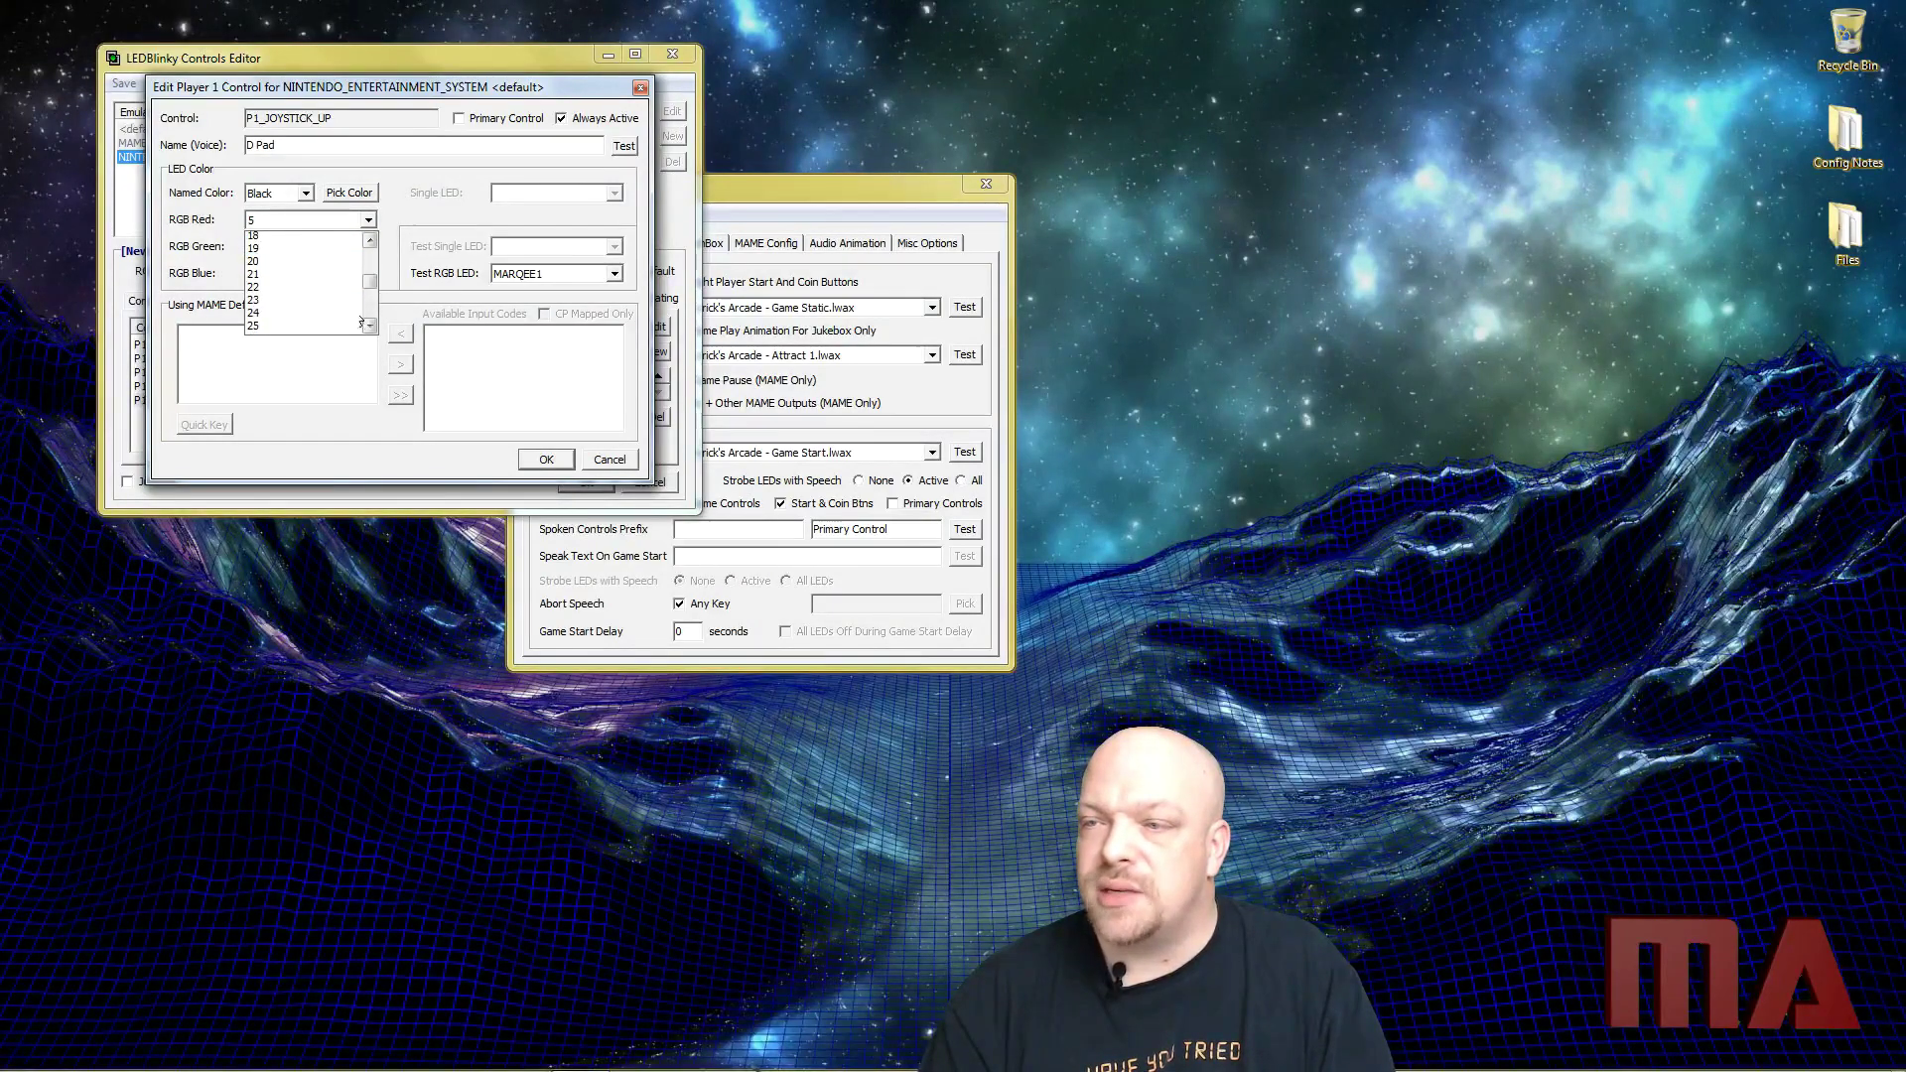
pyautogui.click(328, 325)
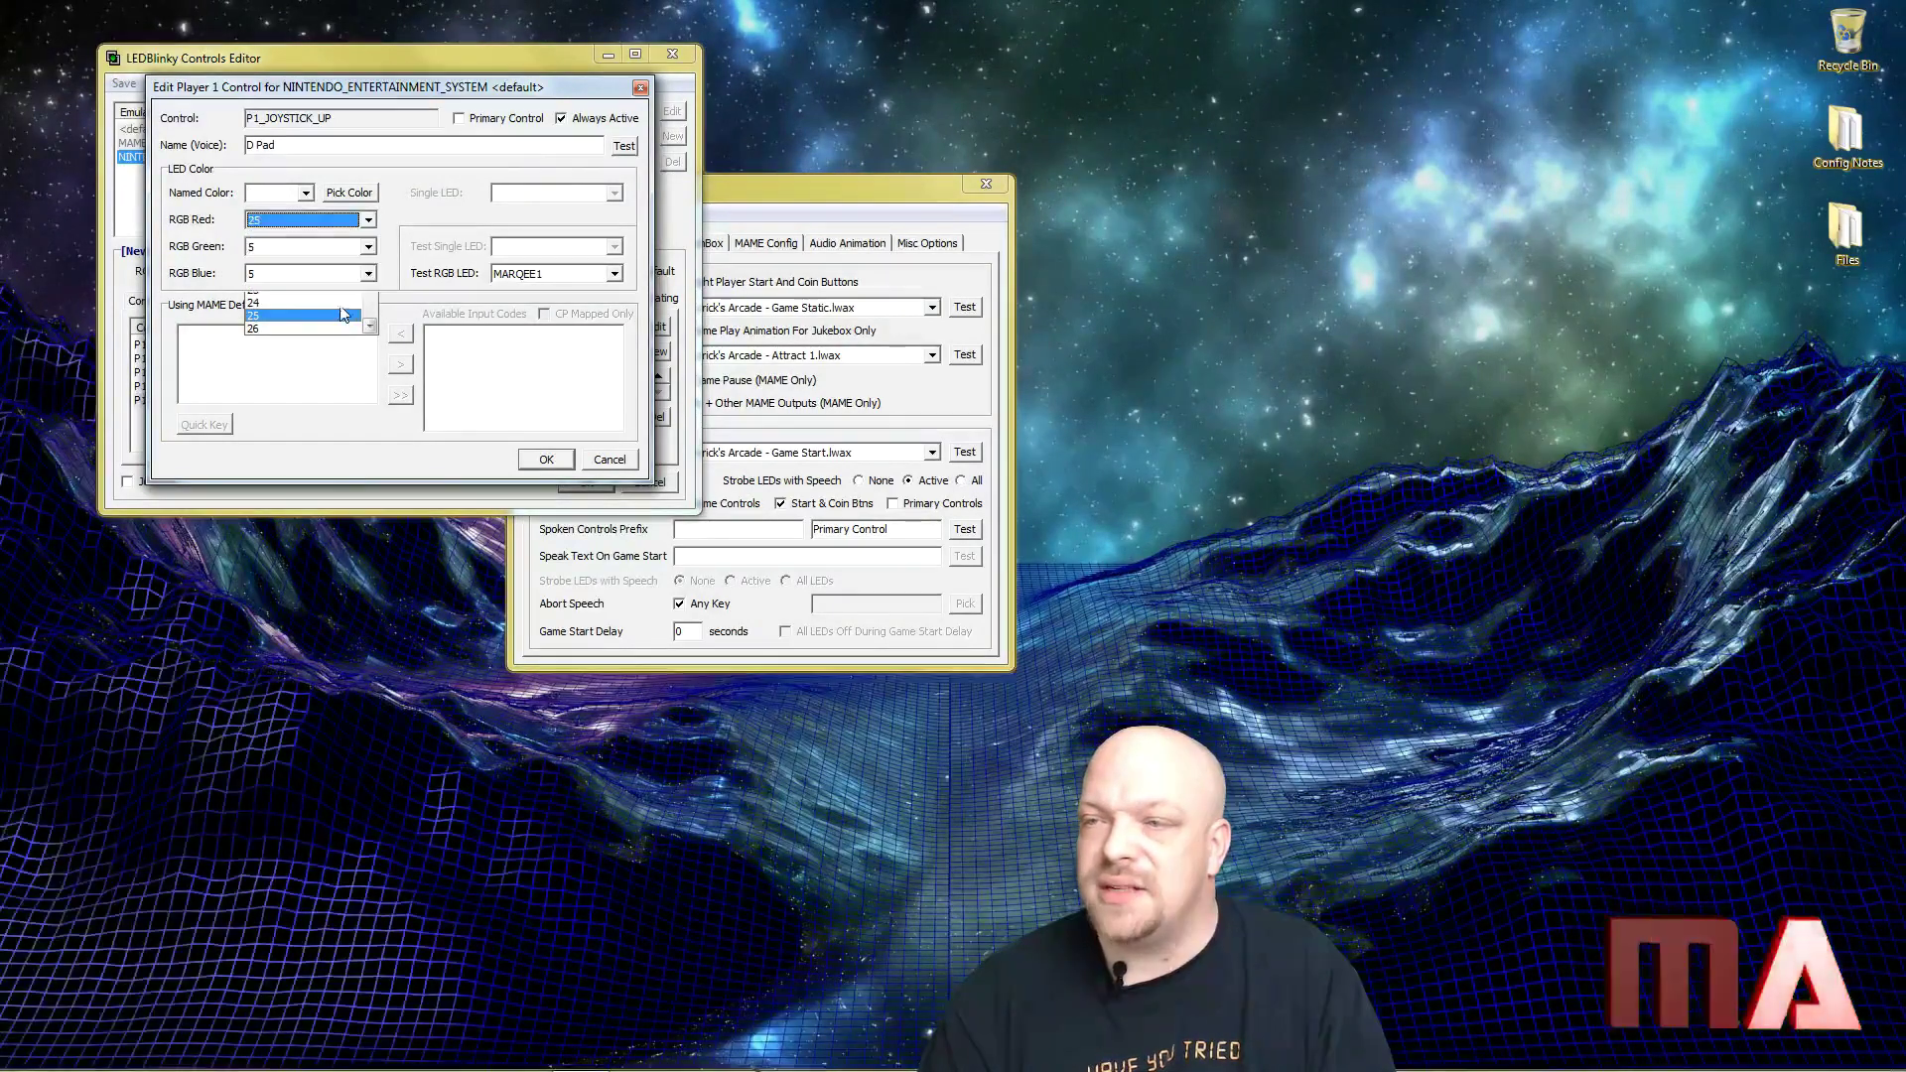
pyautogui.click(369, 222)
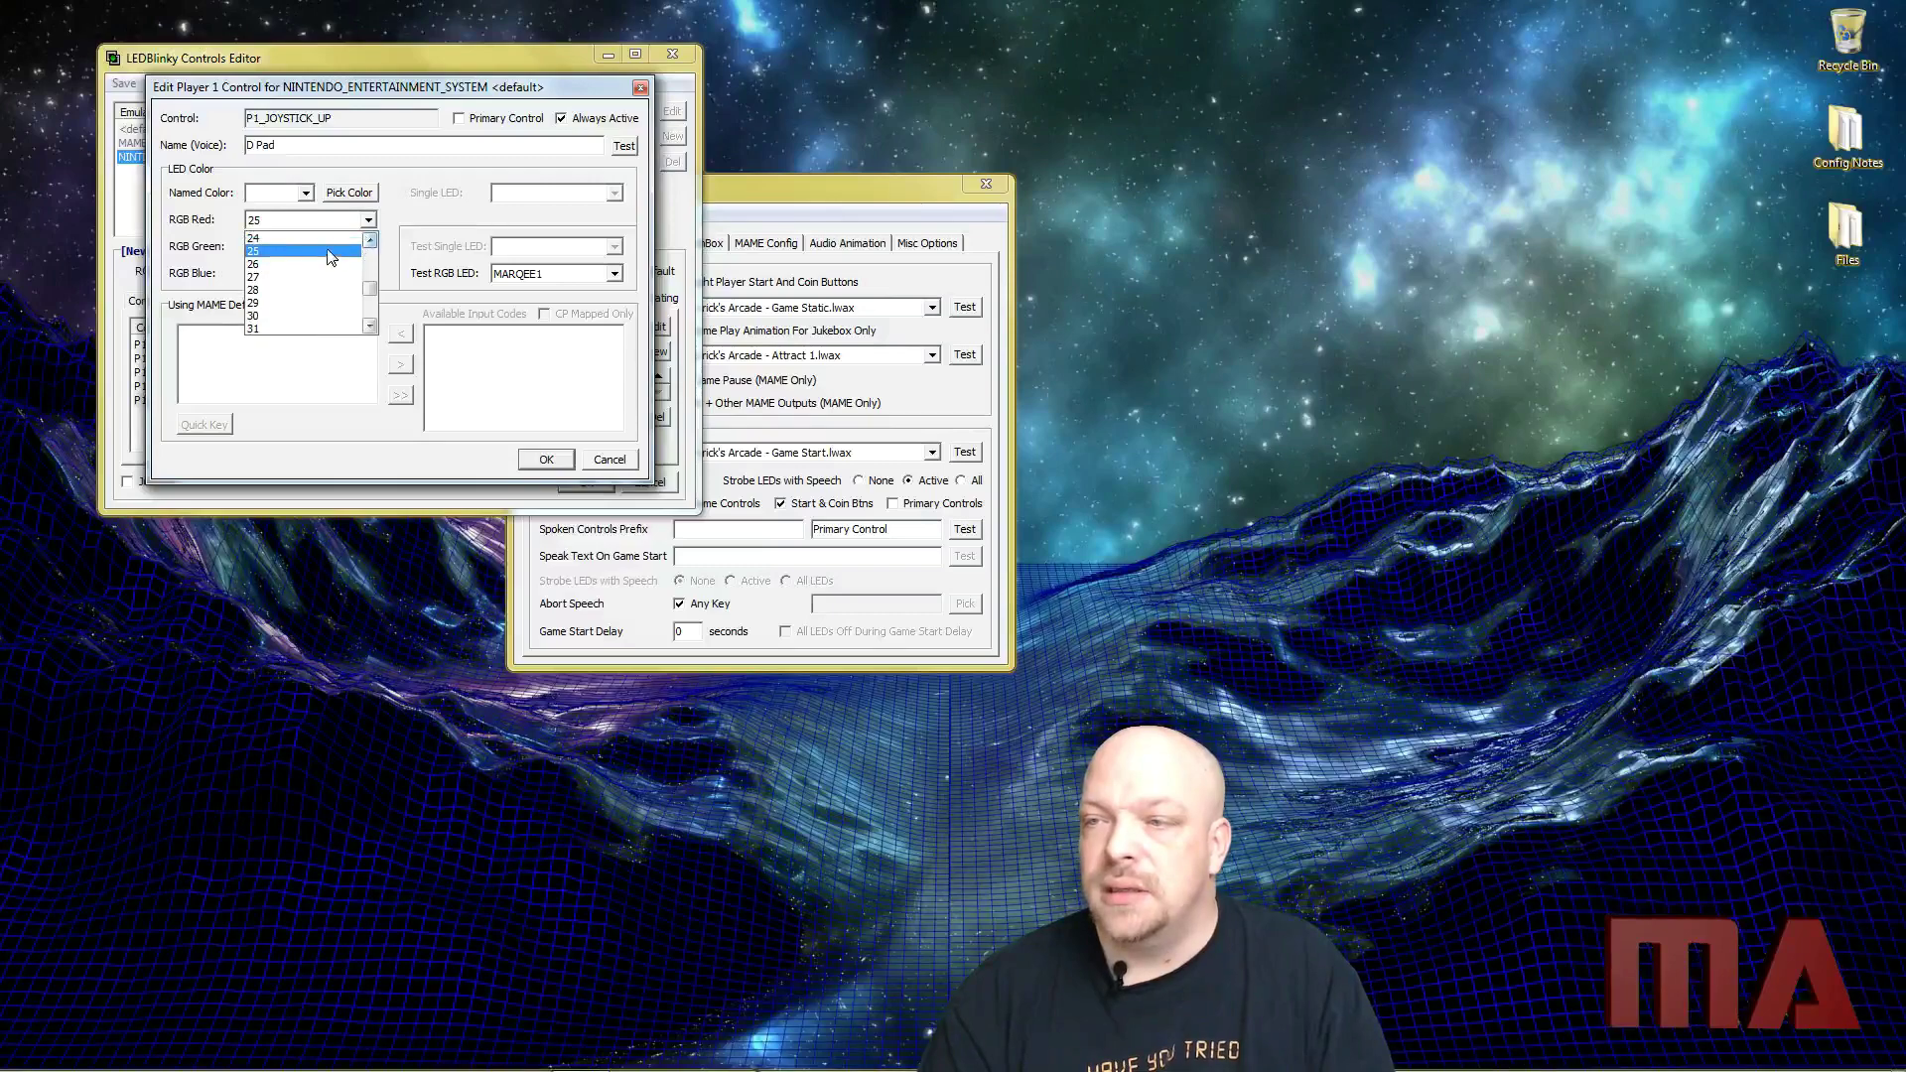
pyautogui.click(328, 248)
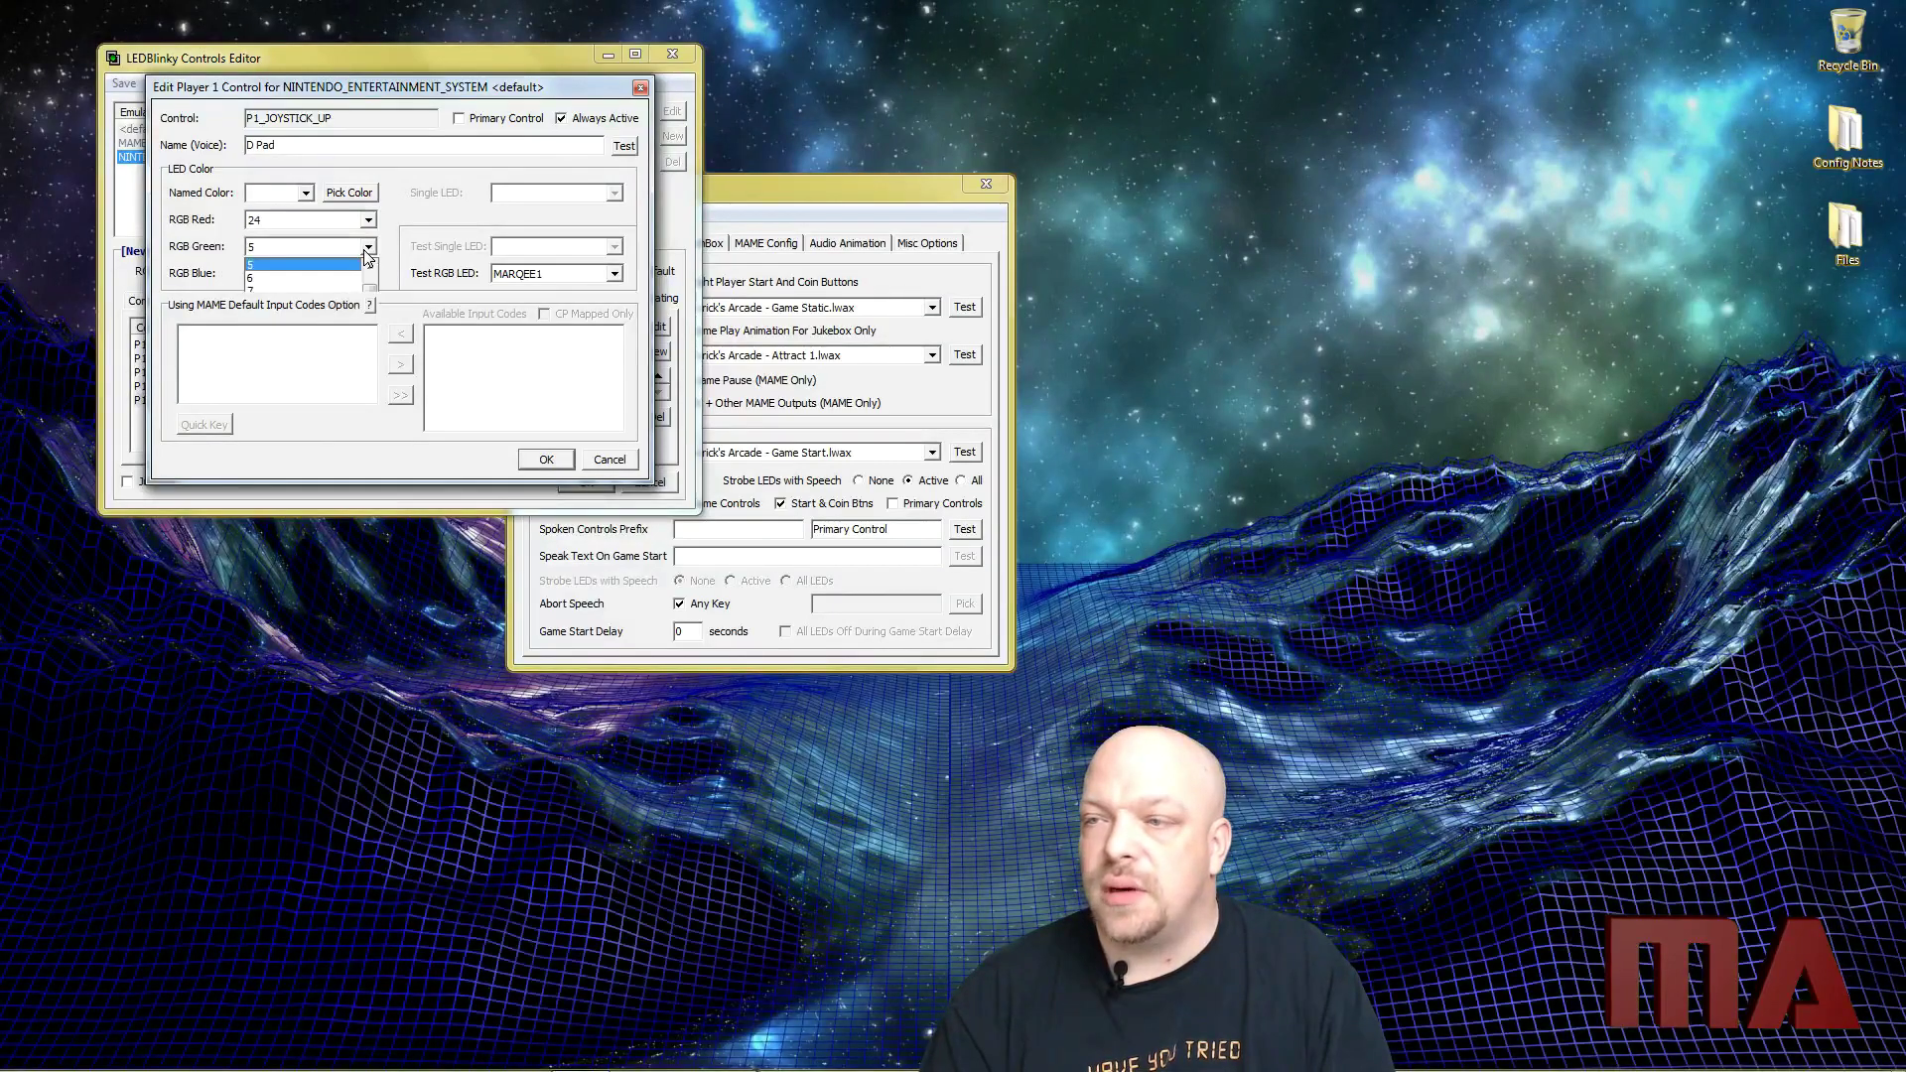
pyautogui.click(368, 246)
pyautogui.moveTo(369, 290); pyautogui.dragTo(357, 272)
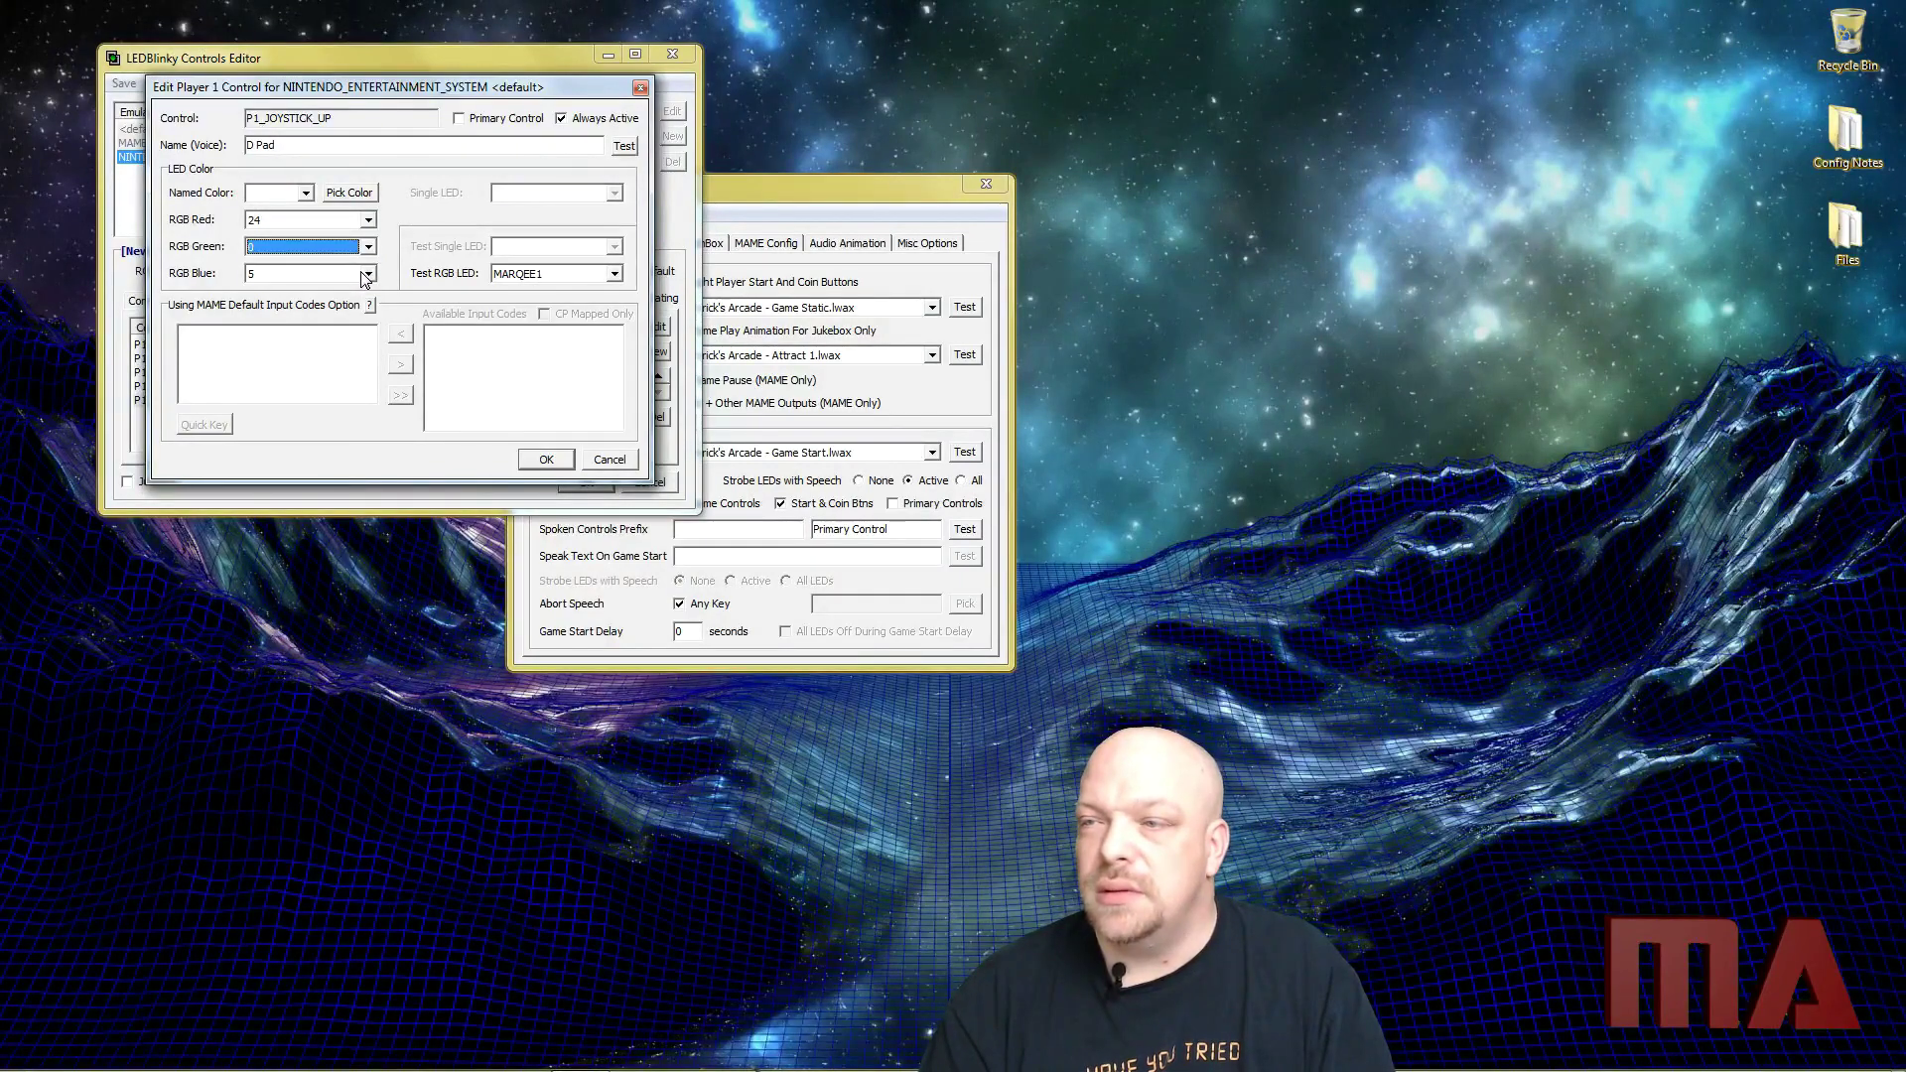
pyautogui.scroll(2, 341, 314)
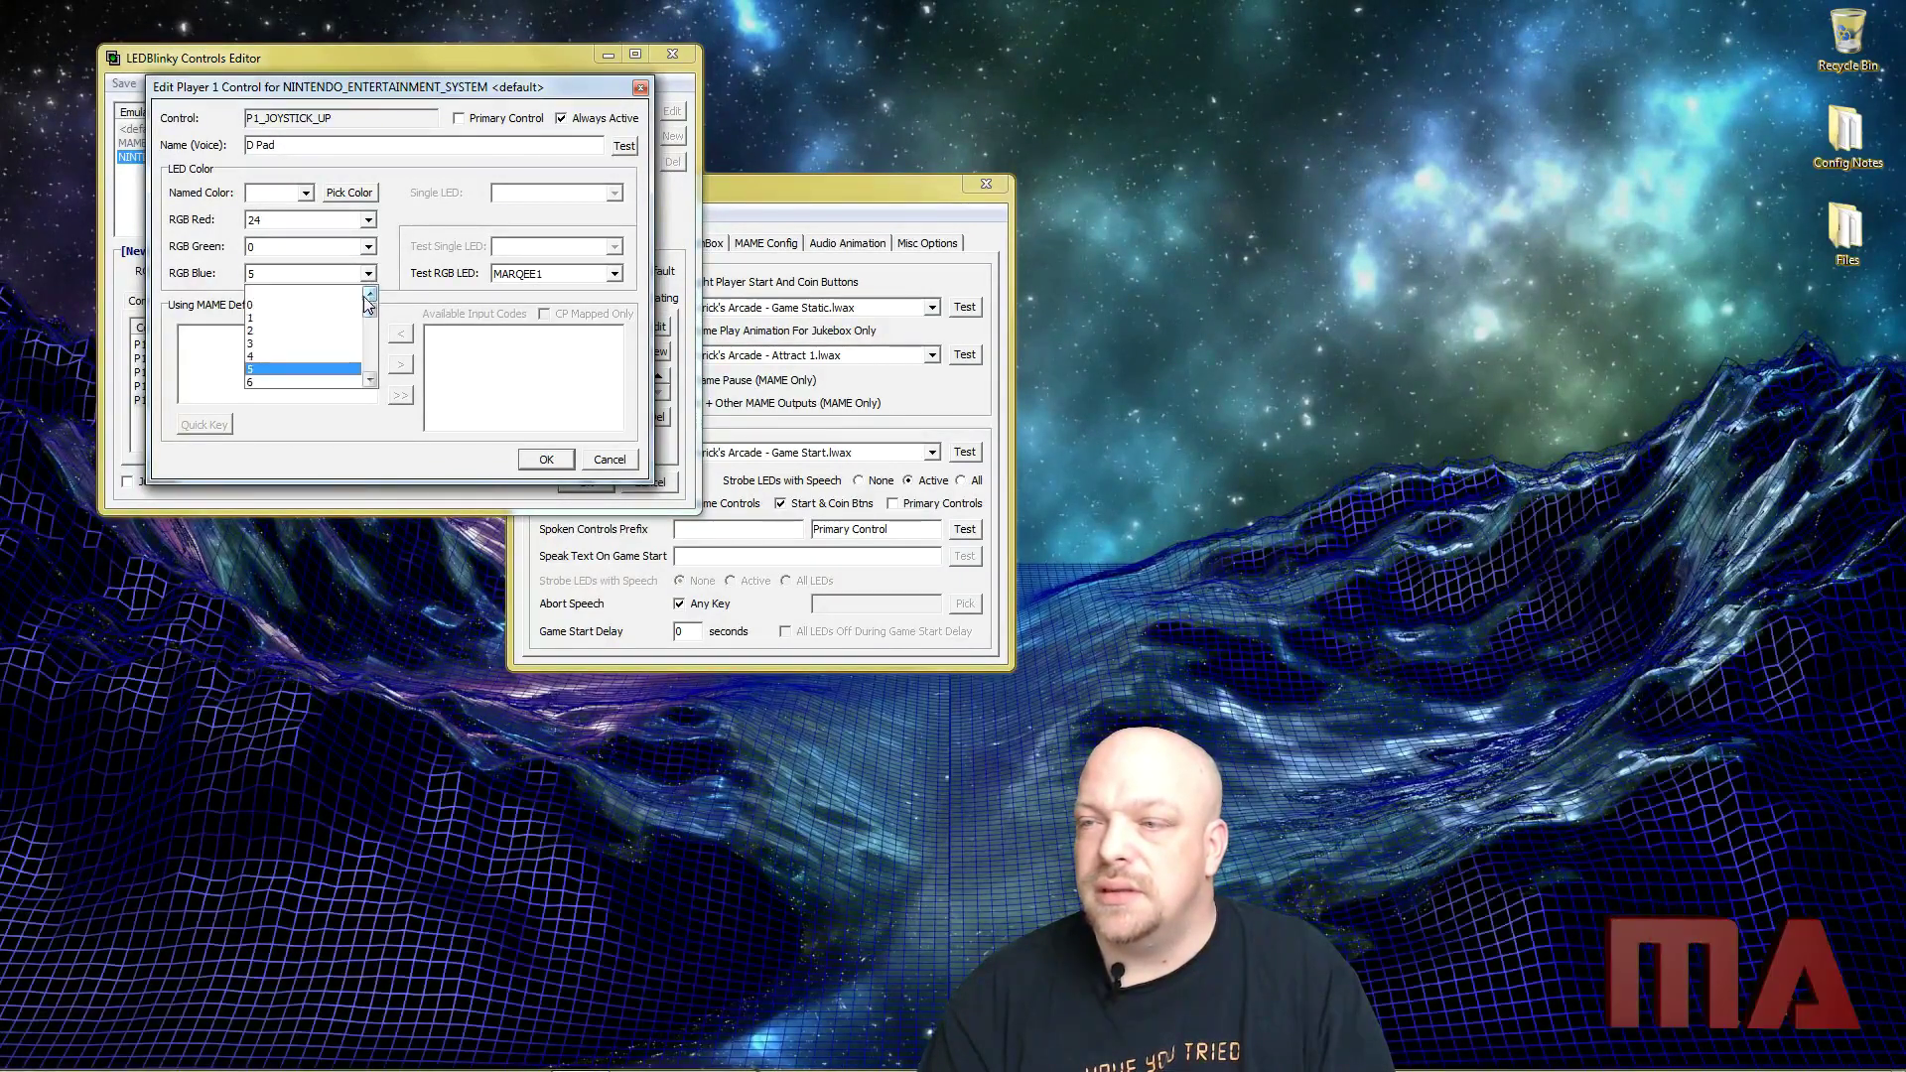
pyautogui.click(341, 306)
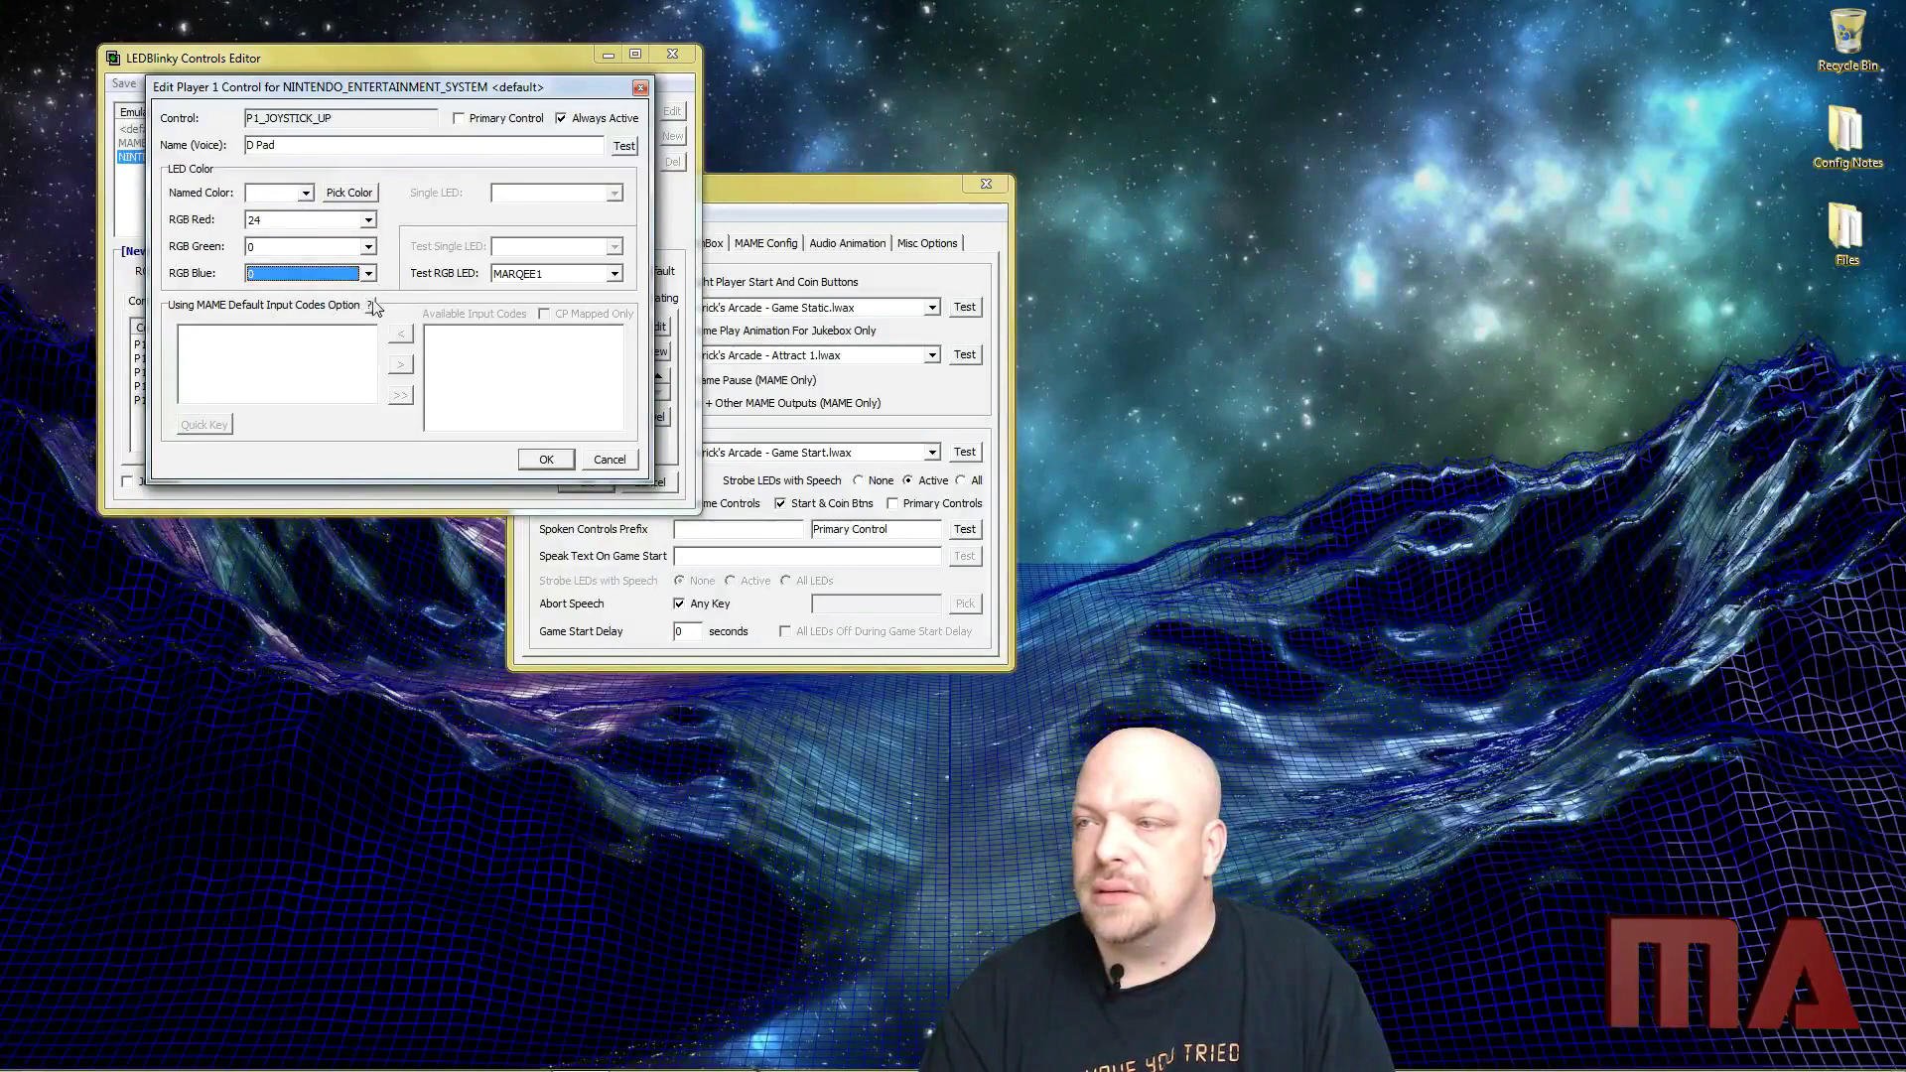
pyautogui.click(545, 461)
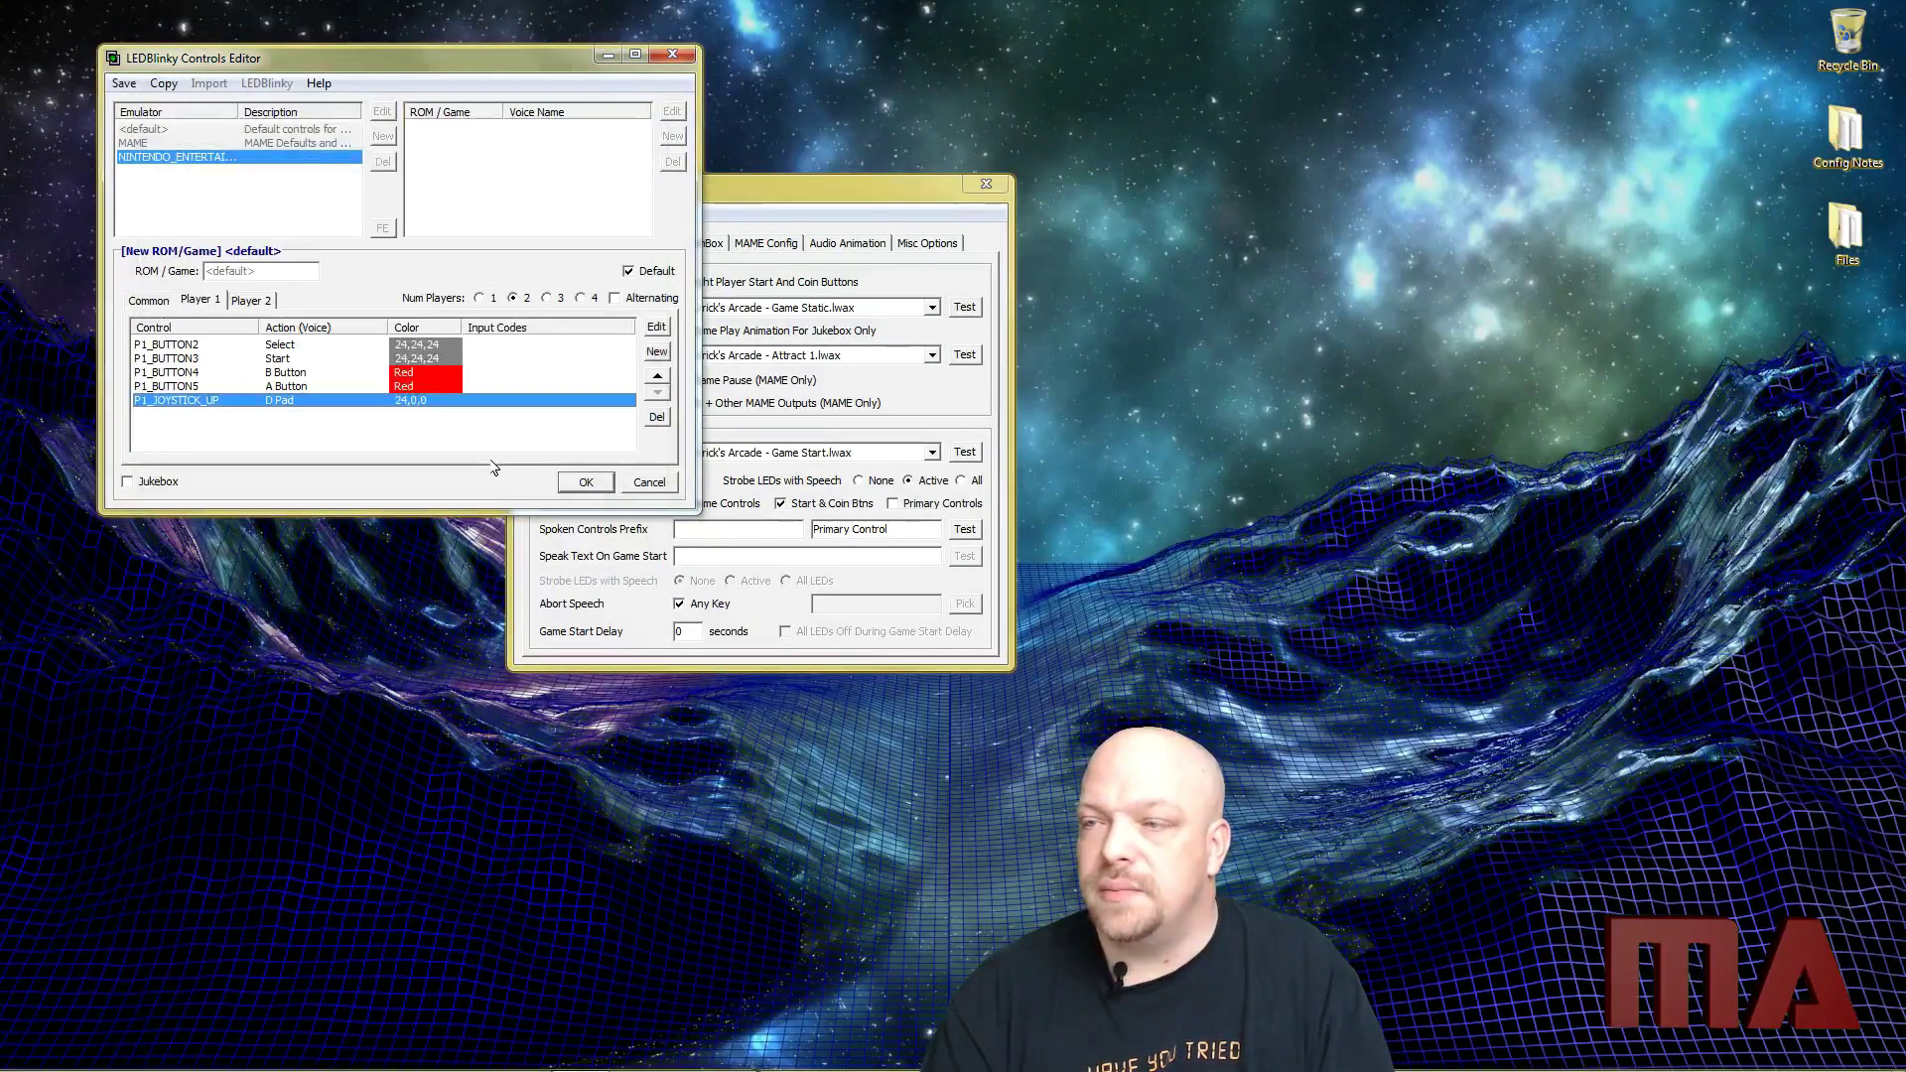
# Review the Player 2 and Common controls, then accept the Nintendo Entertainment System default control group
pyautogui.click(335, 445)
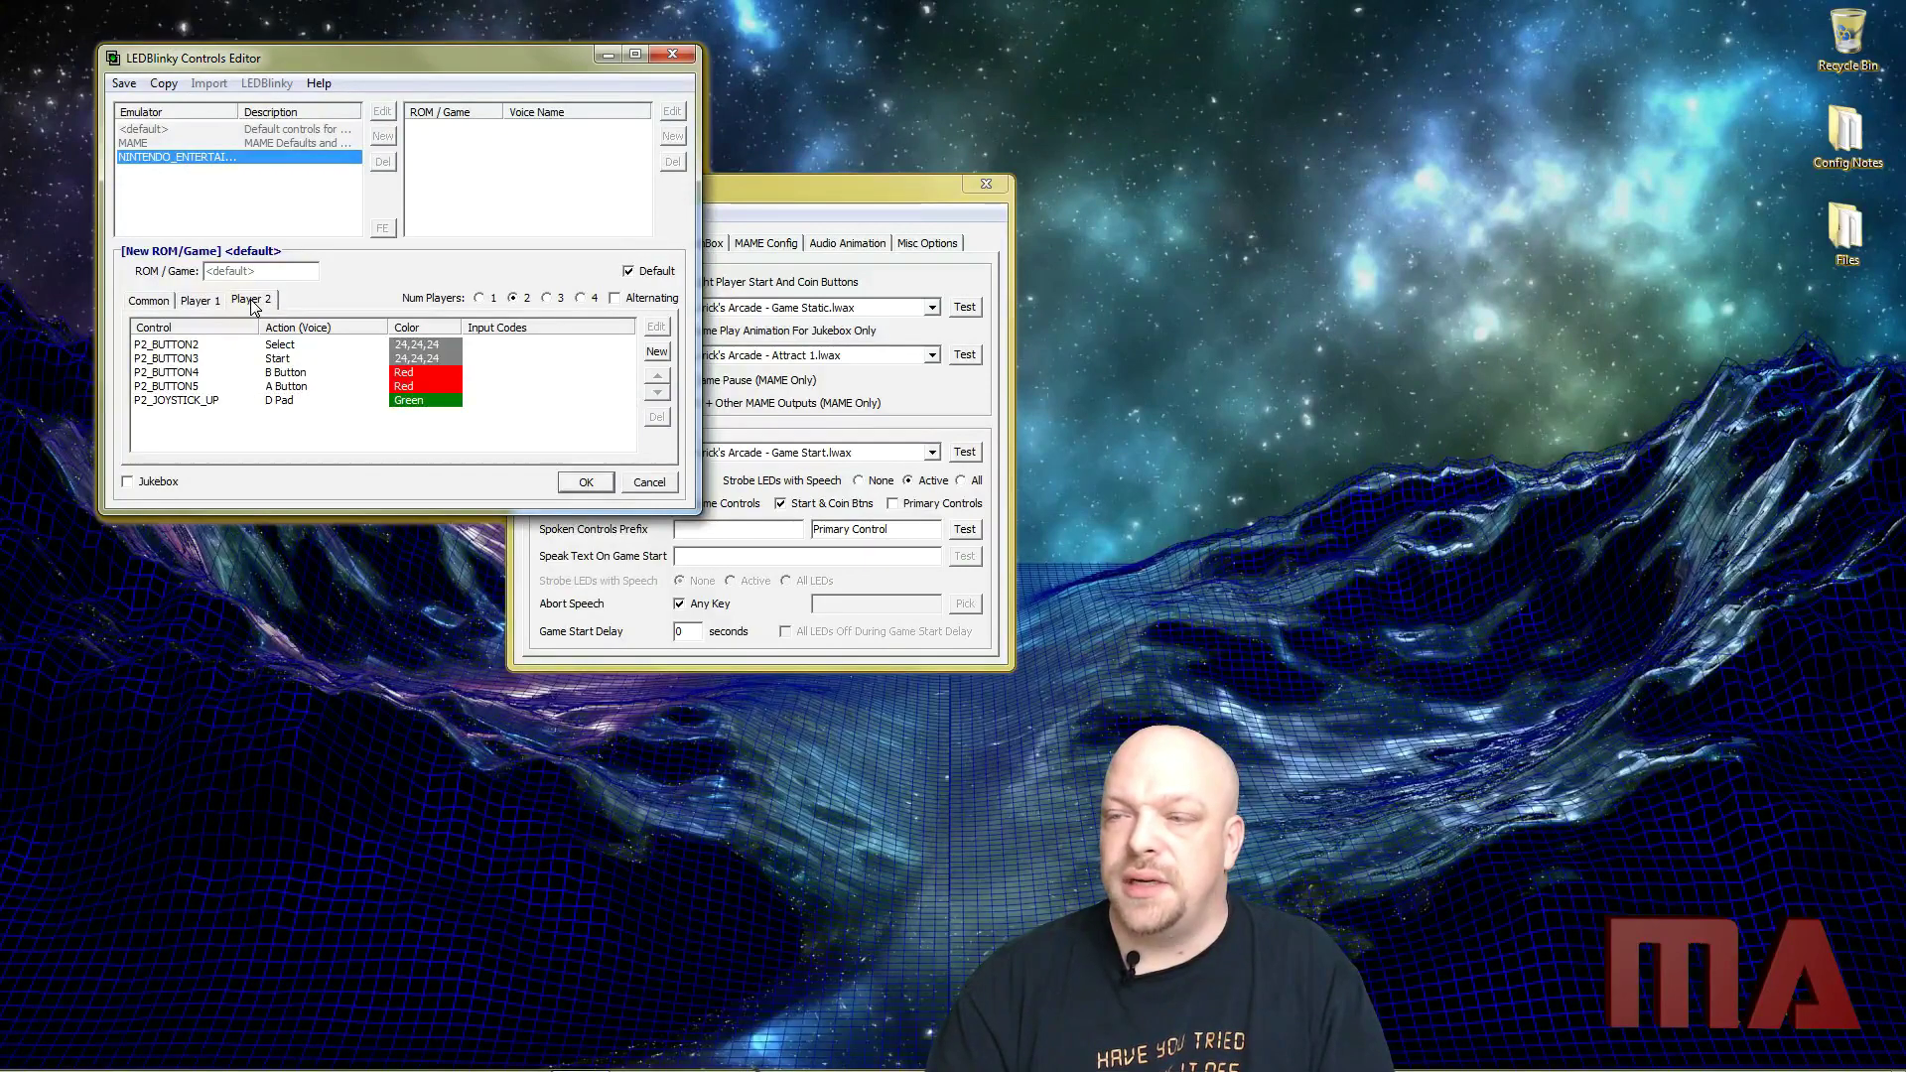
pyautogui.click(165, 303)
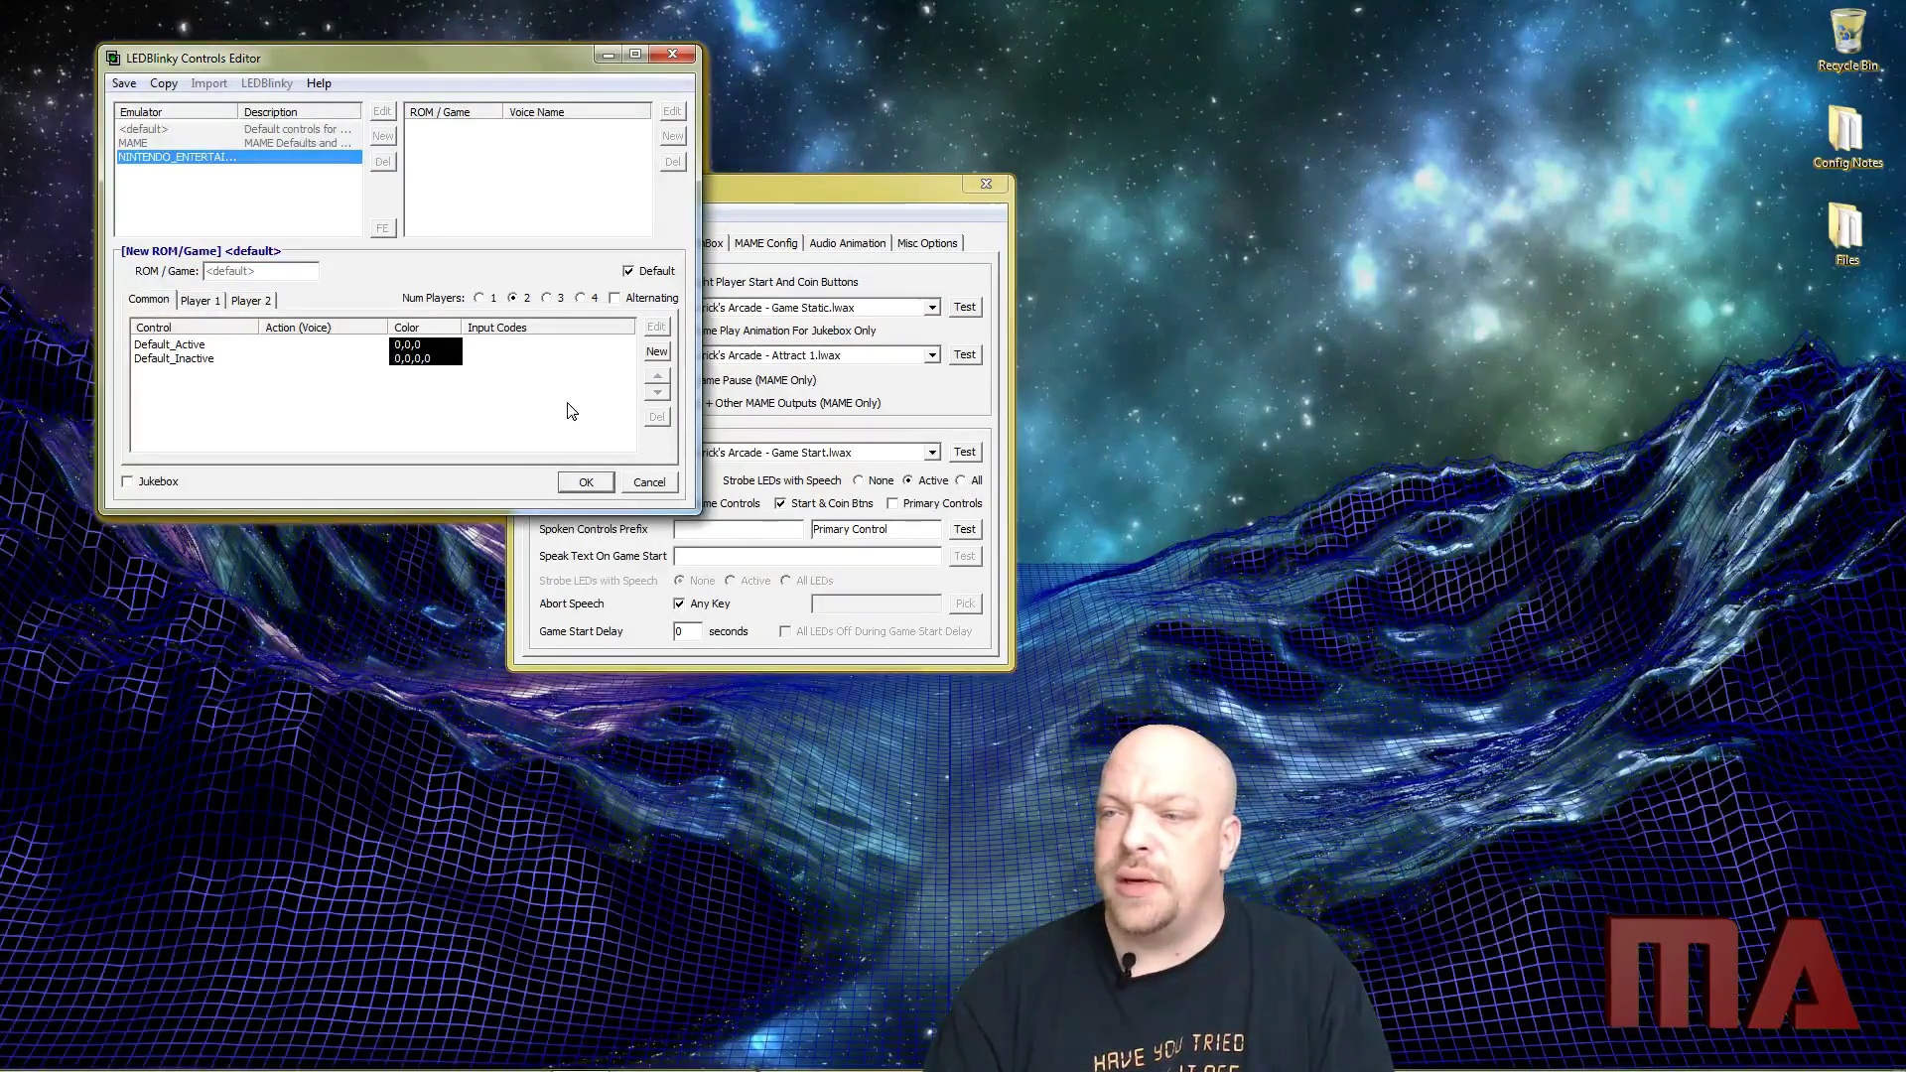
pyautogui.click(586, 482)
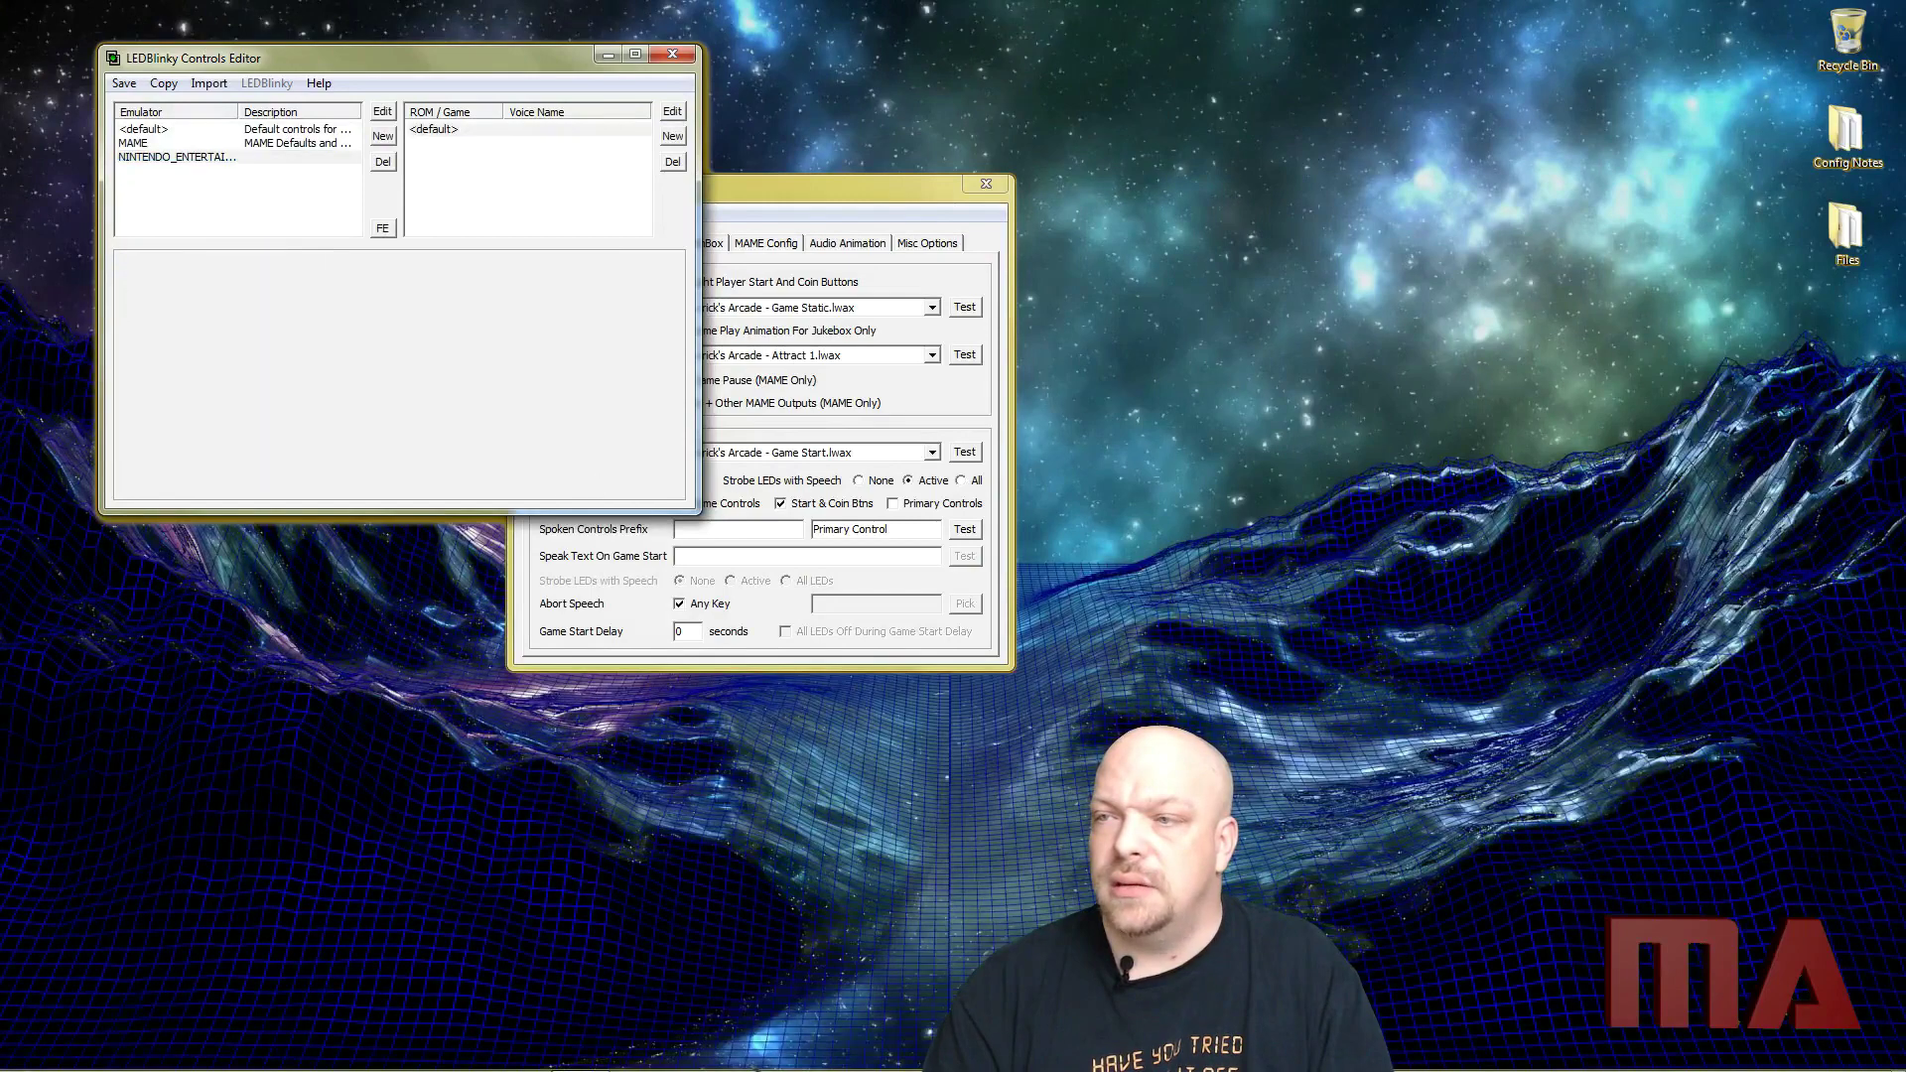
# Save the control changes and close both the Controls Editor and the configuration window
pyautogui.click(127, 84)
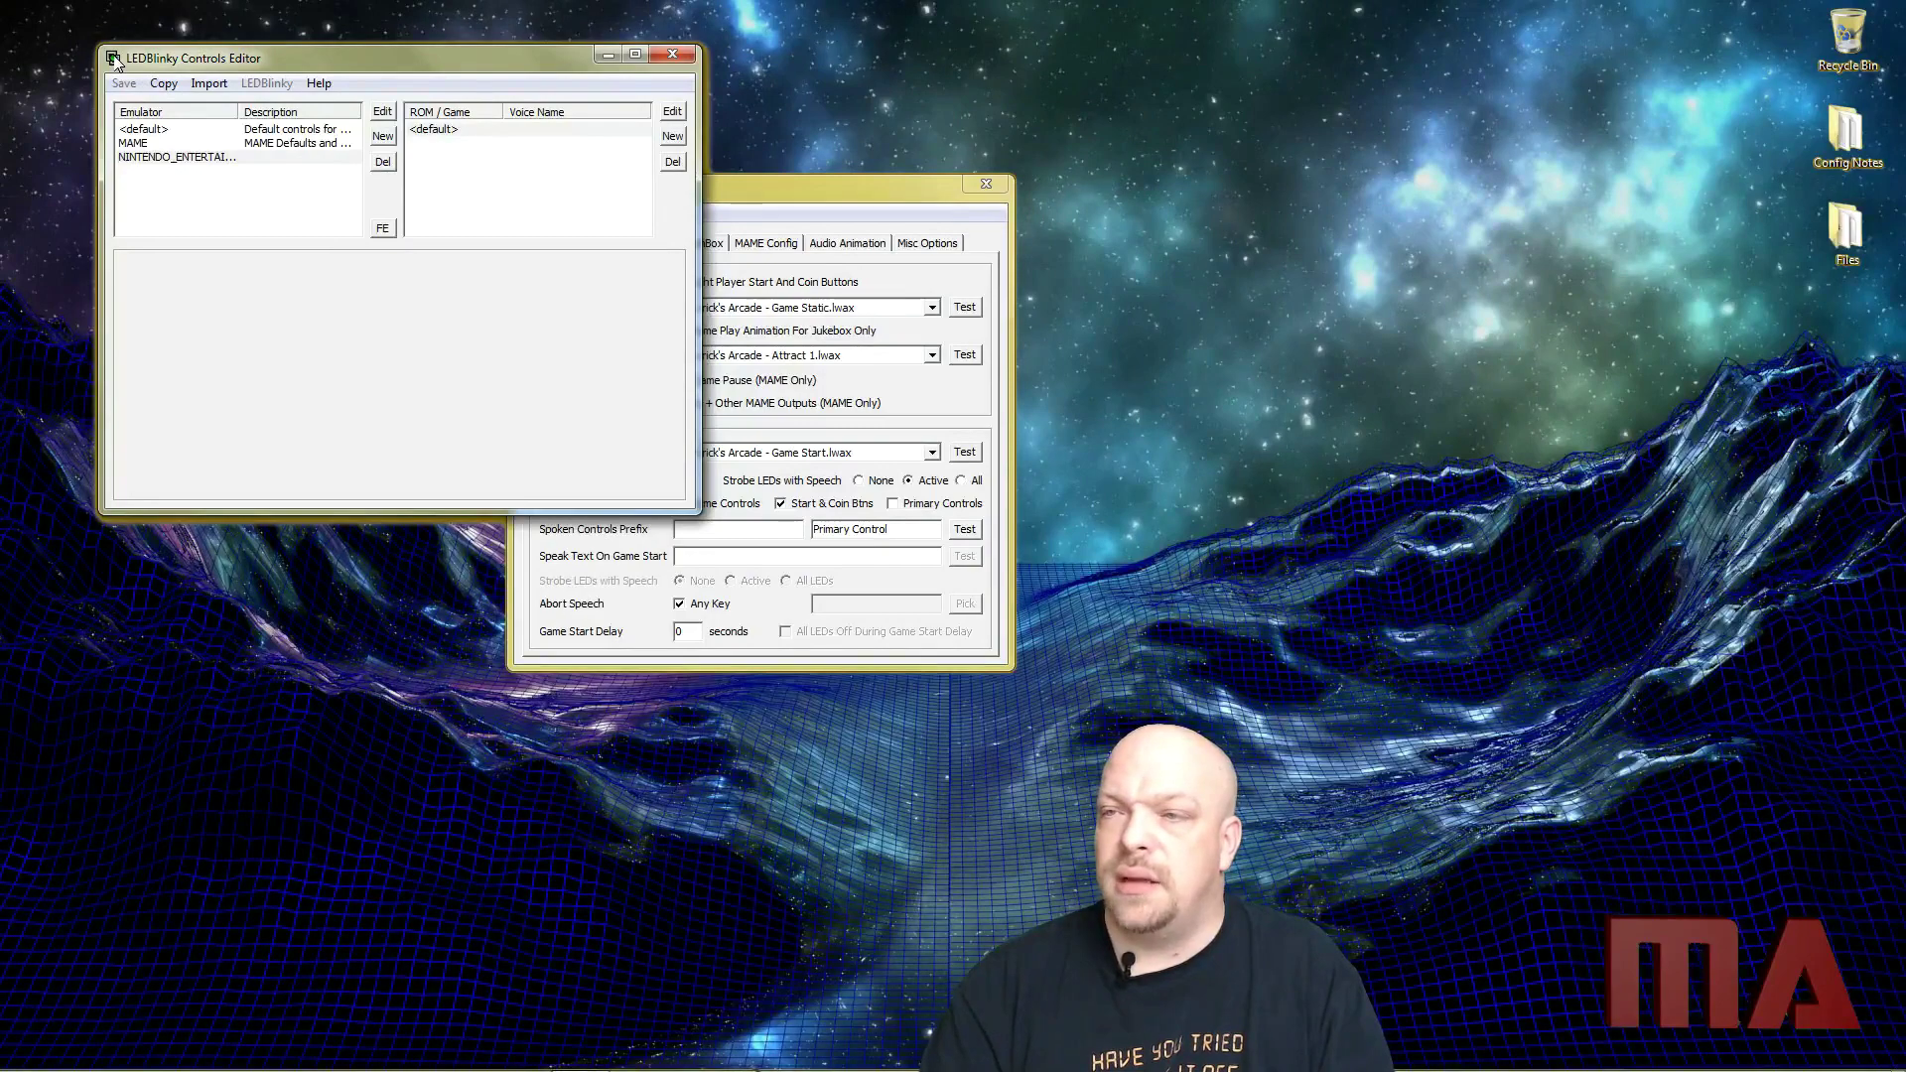
pyautogui.doubleClick(113, 60)
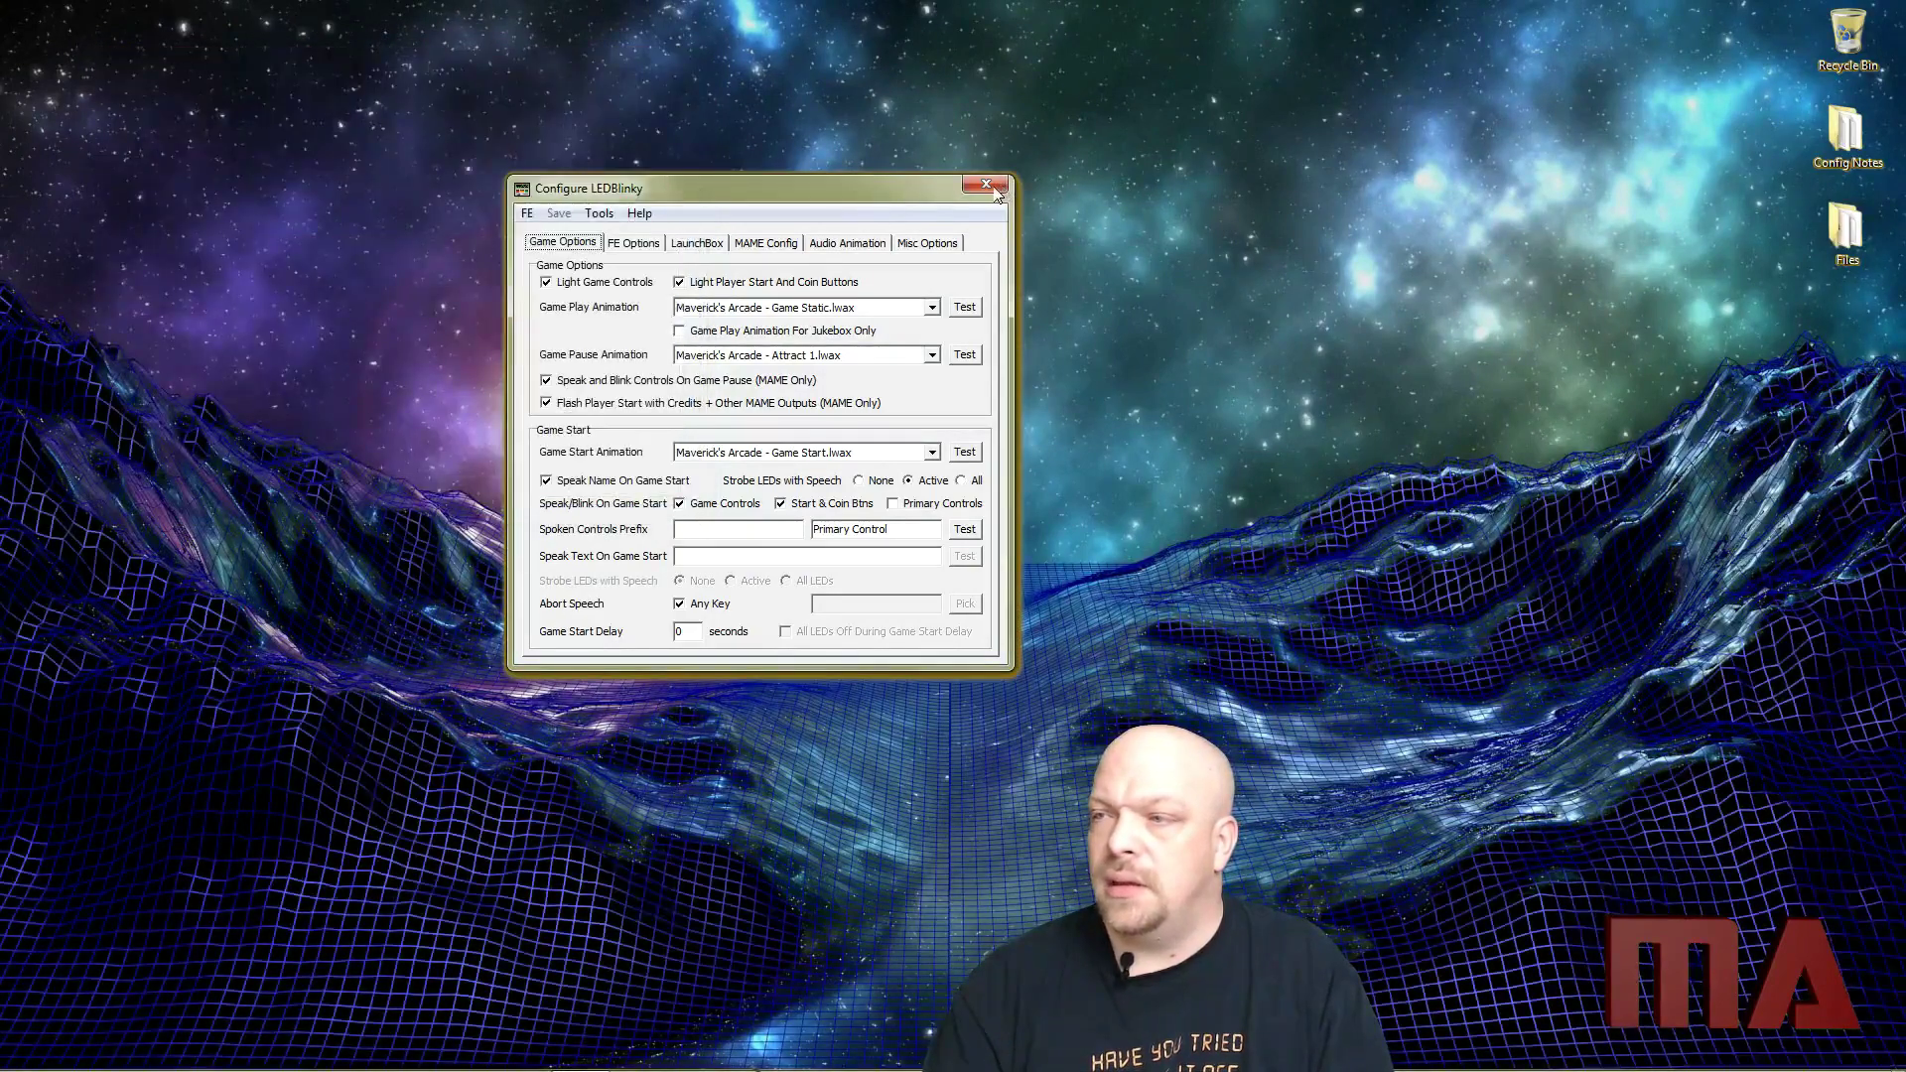
pyautogui.click(992, 186)
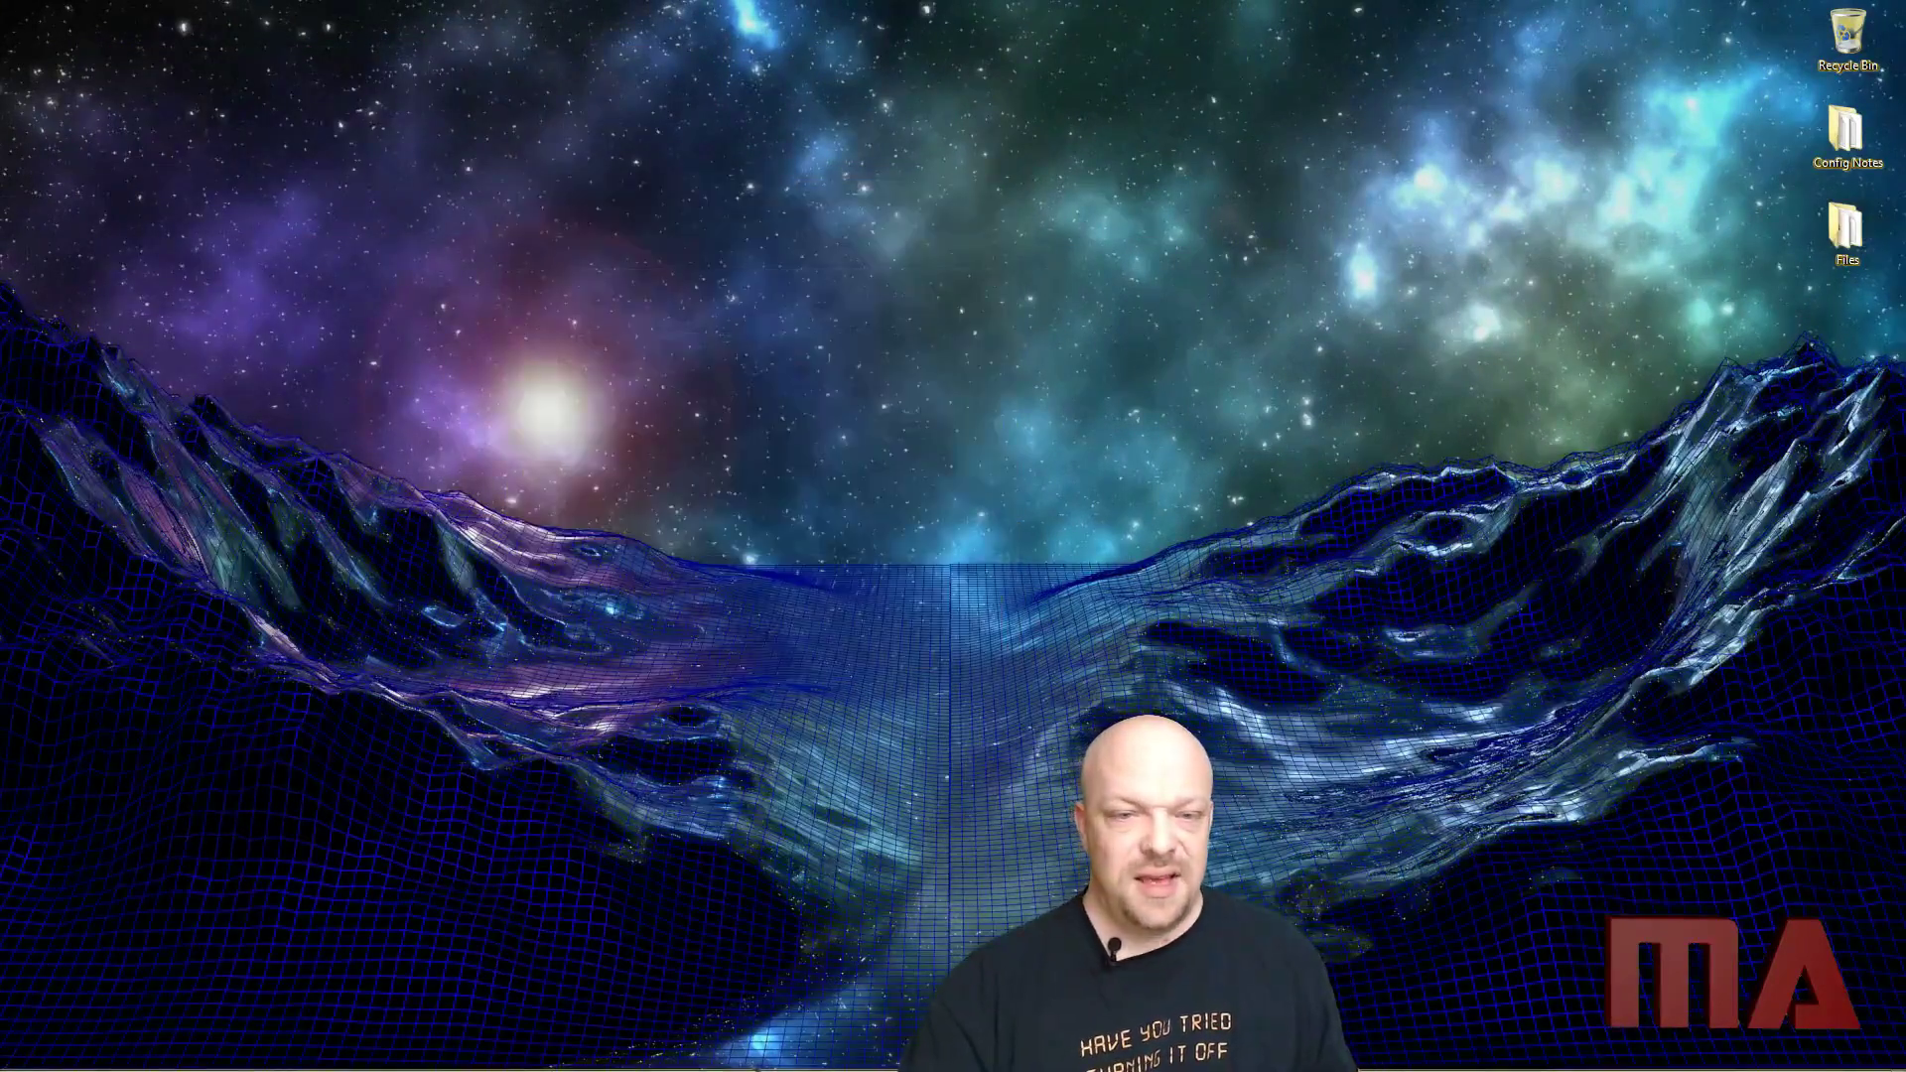
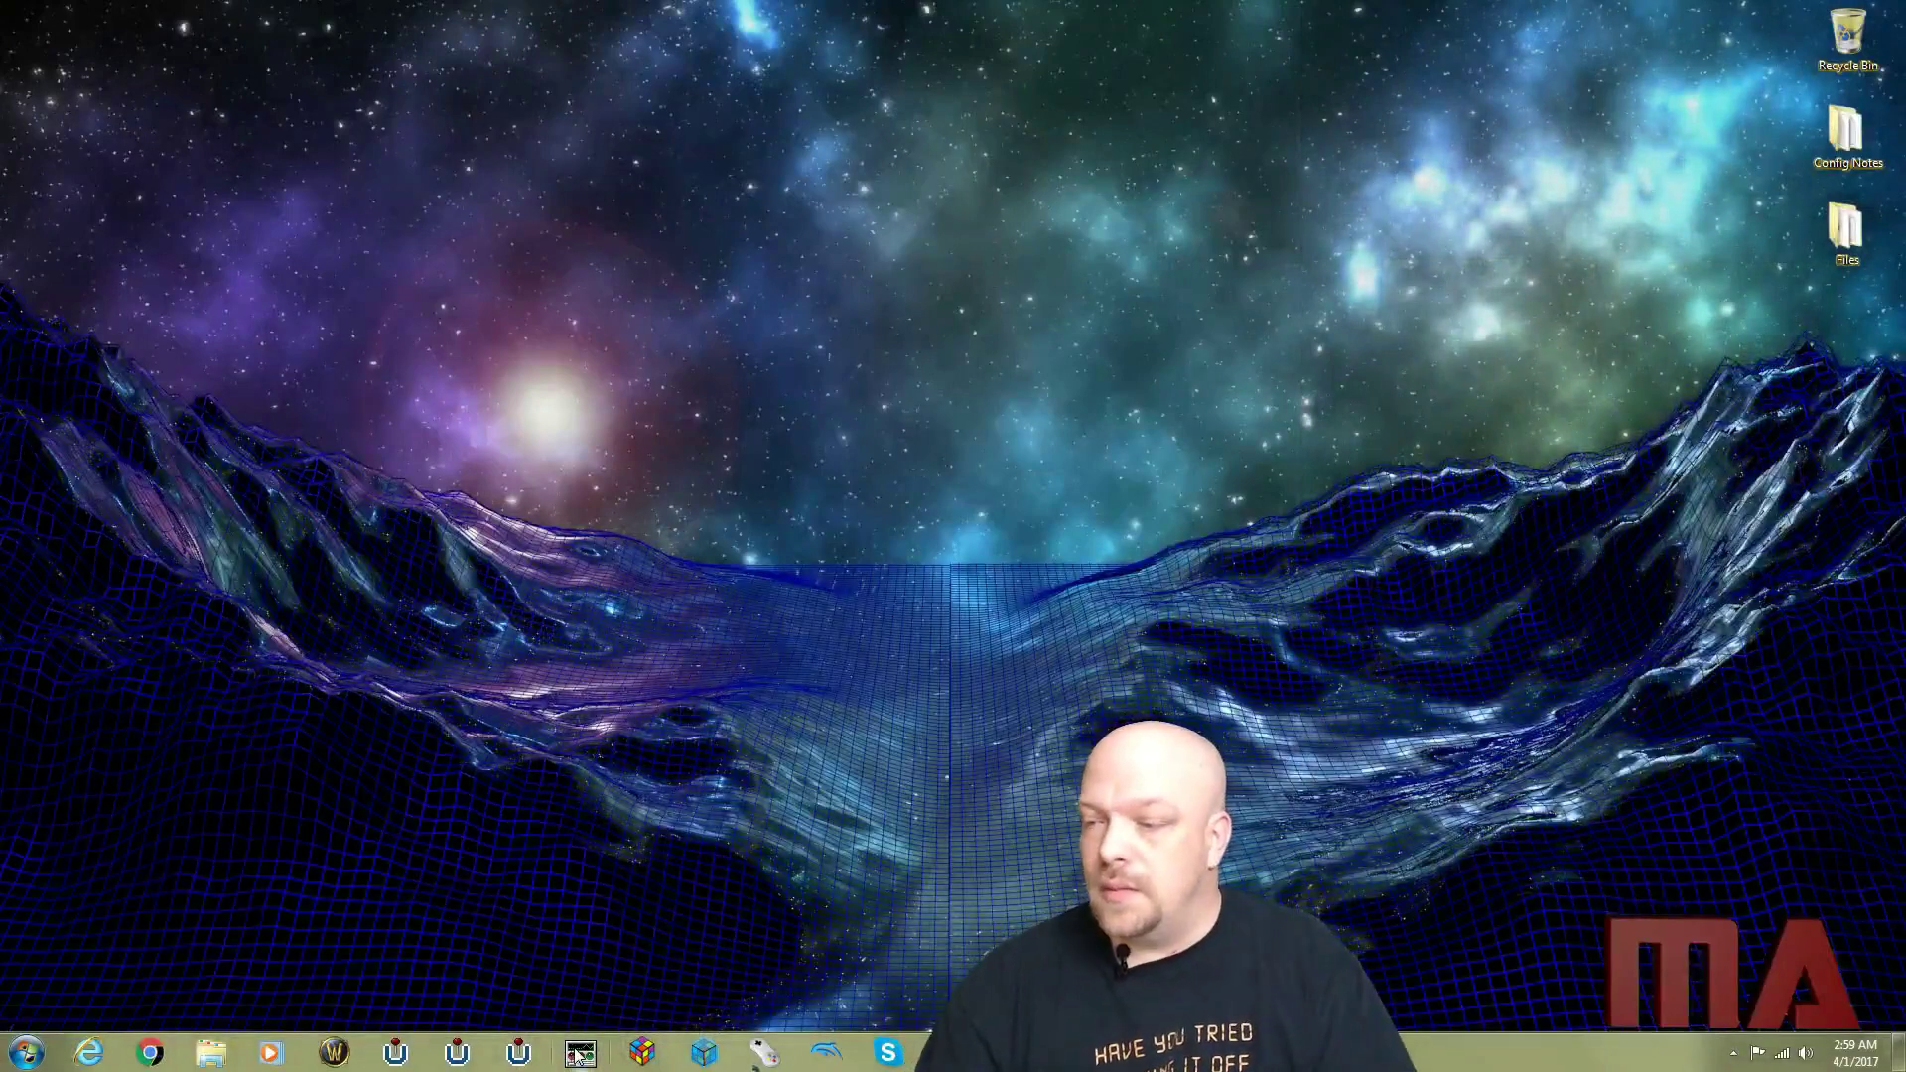
# Reopen the LEDBlinky configuration, launch its Controls Editor, and move the editor clear of the configuration window
pyautogui.click(584, 1054)
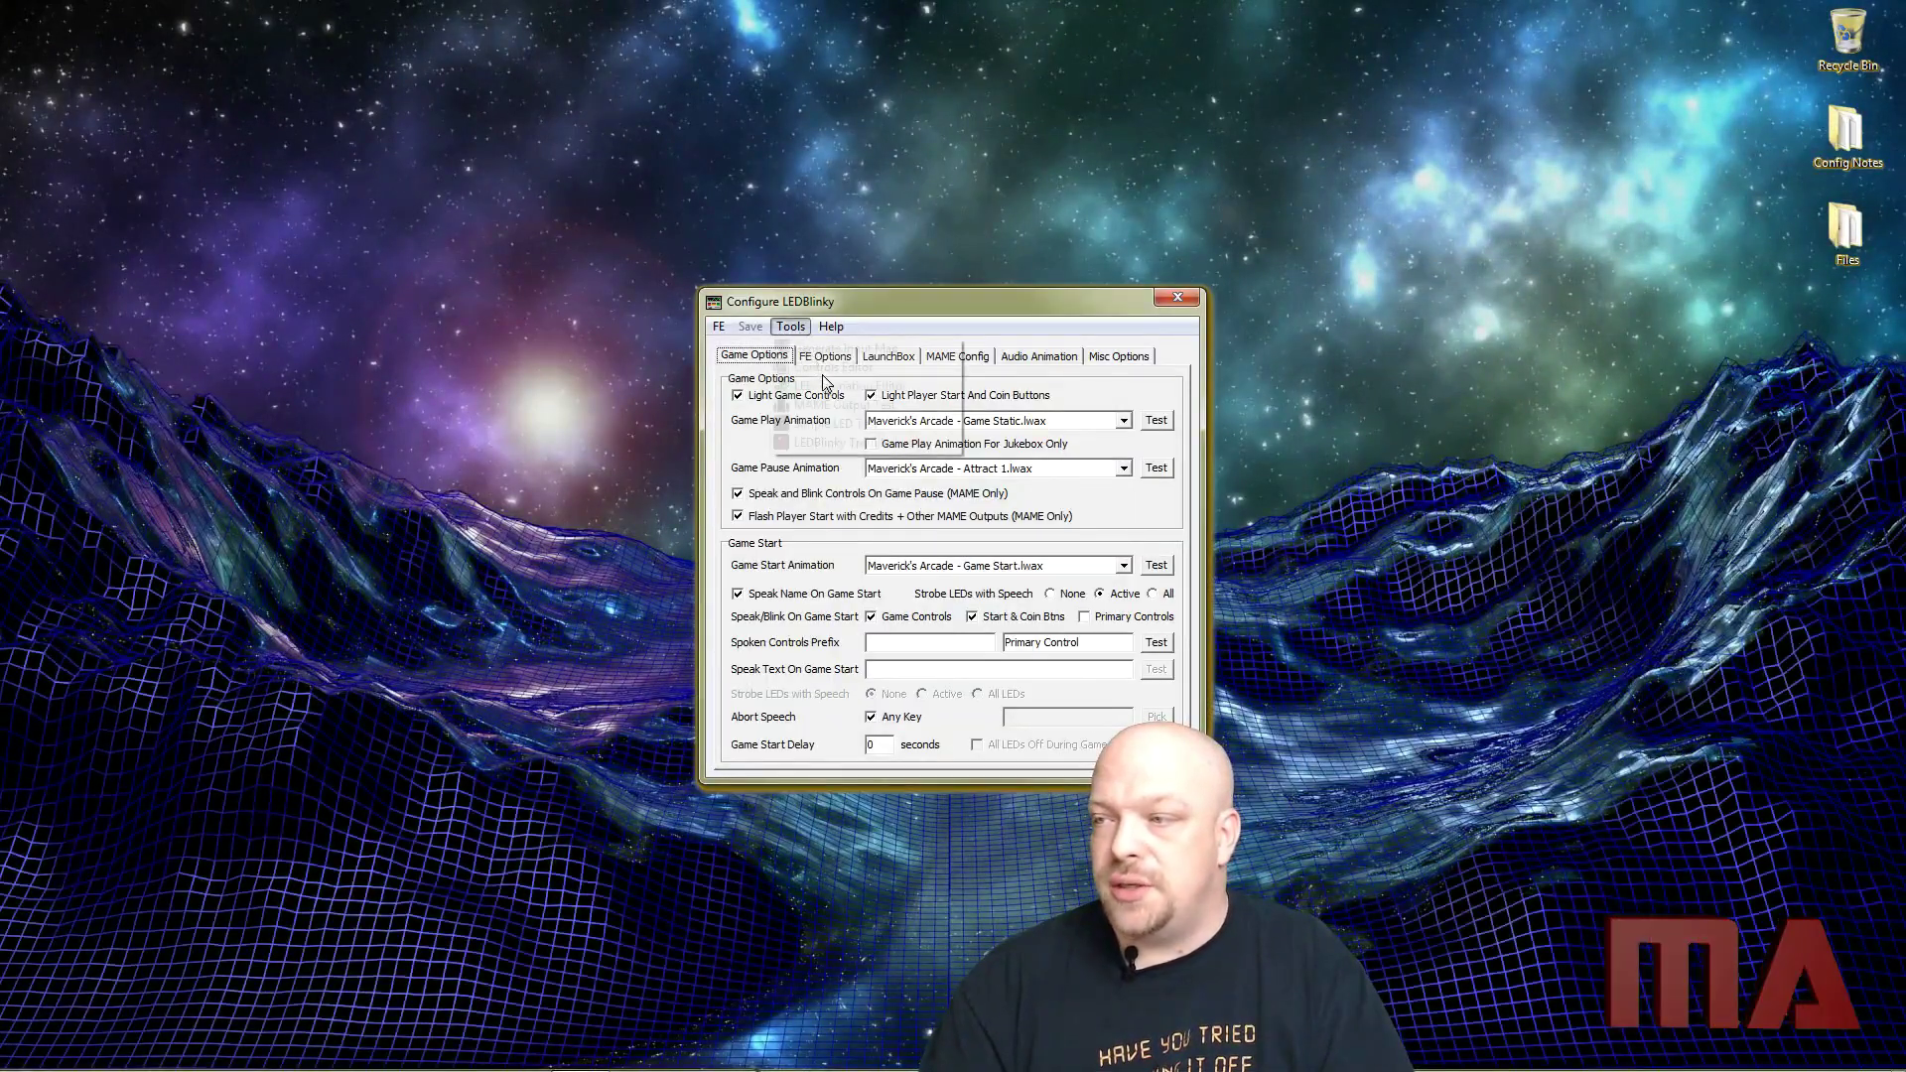
pyautogui.click(792, 327)
pyautogui.click(832, 366)
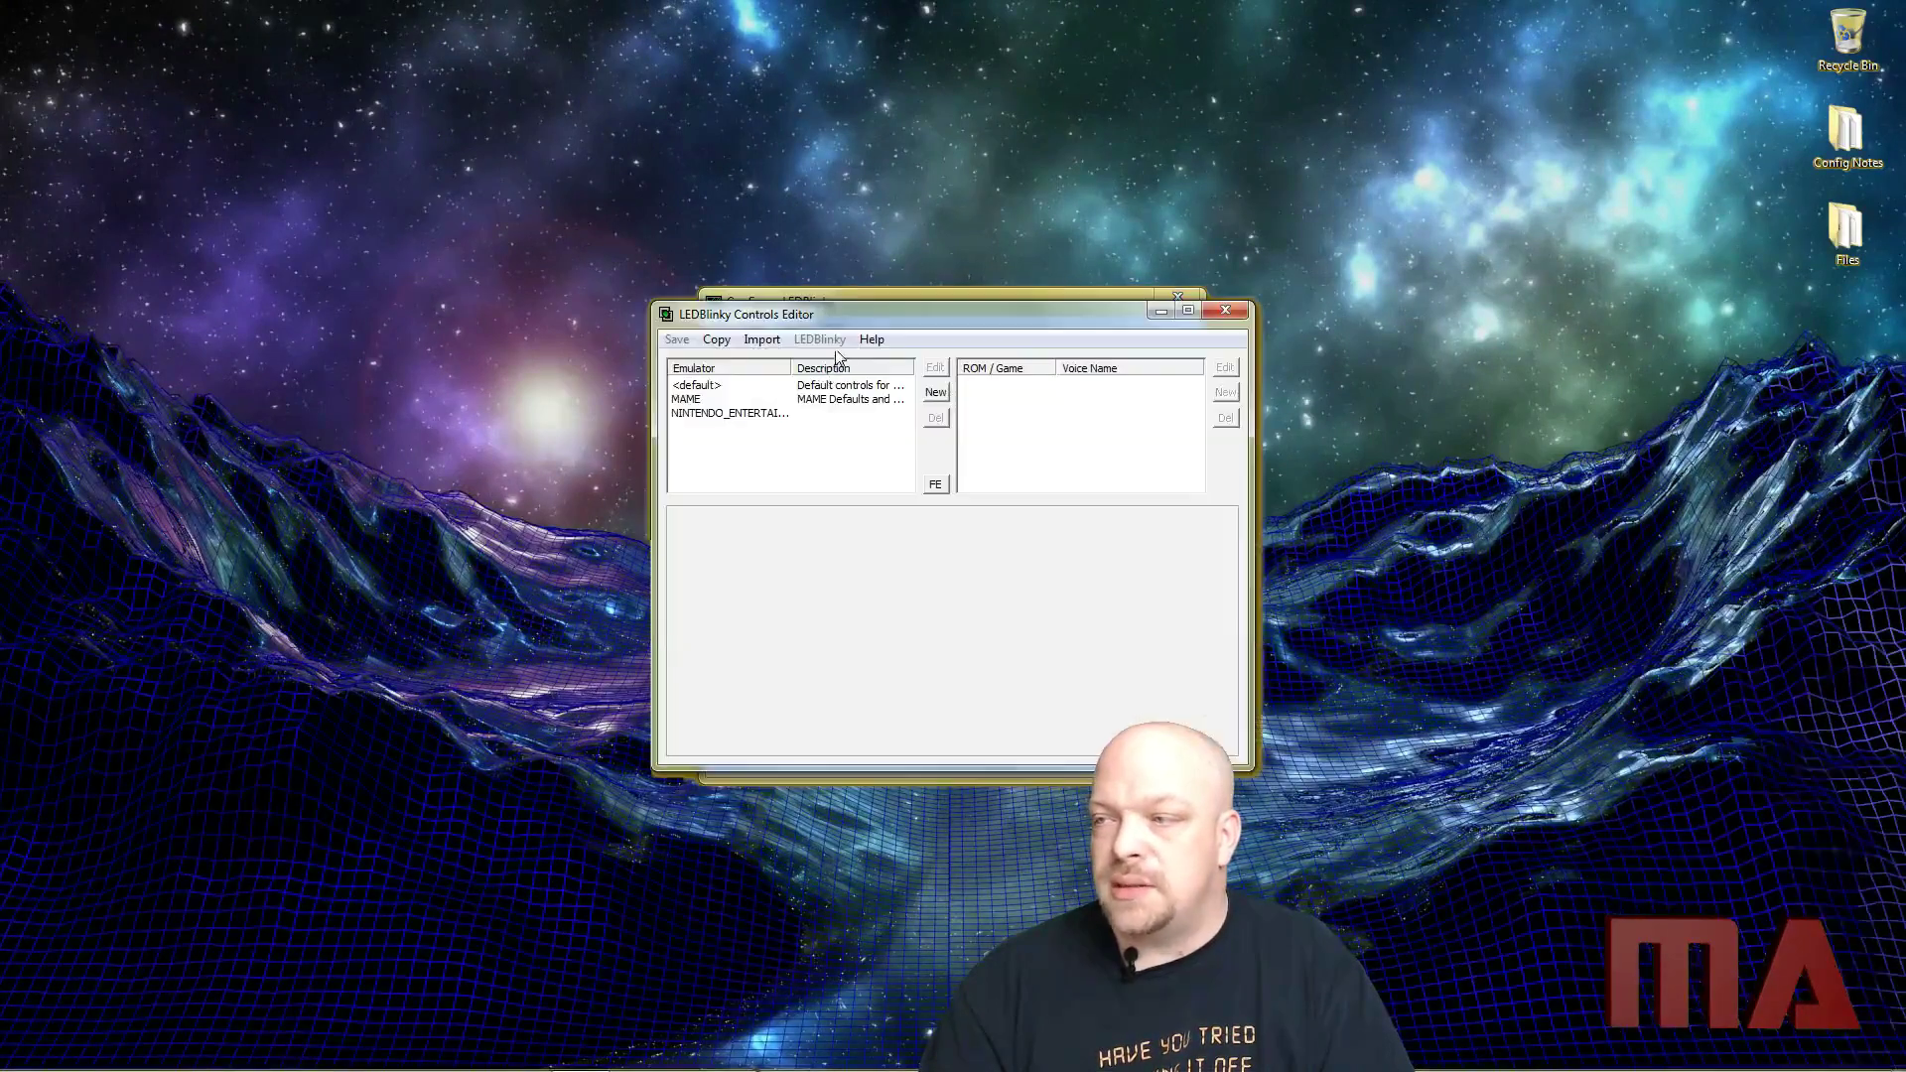
pyautogui.moveTo(843, 320); pyautogui.dragTo(255, 130)
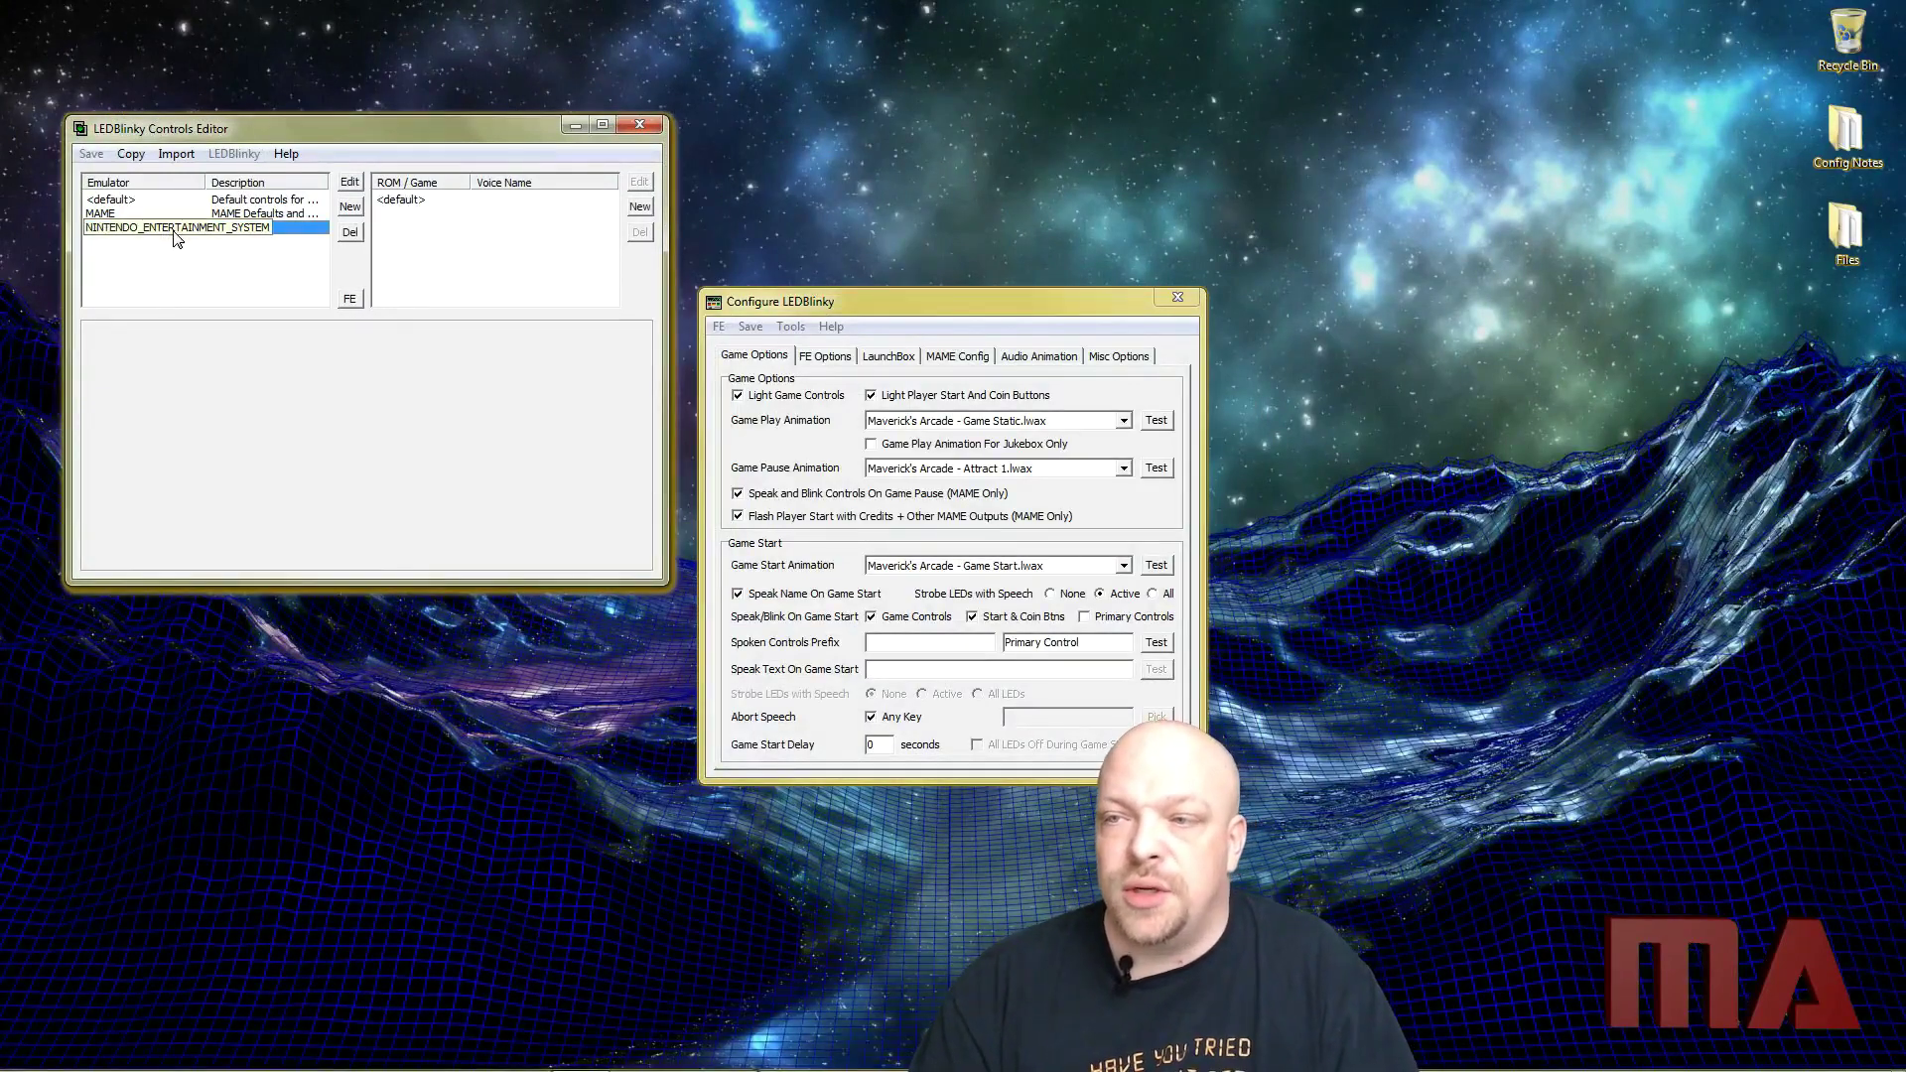
# Import the unknown Nintendo Entertainment System game DOUBLE_DRAGON_(USA) as a new ROM entry, and cancel the entry
pyautogui.click(175, 153)
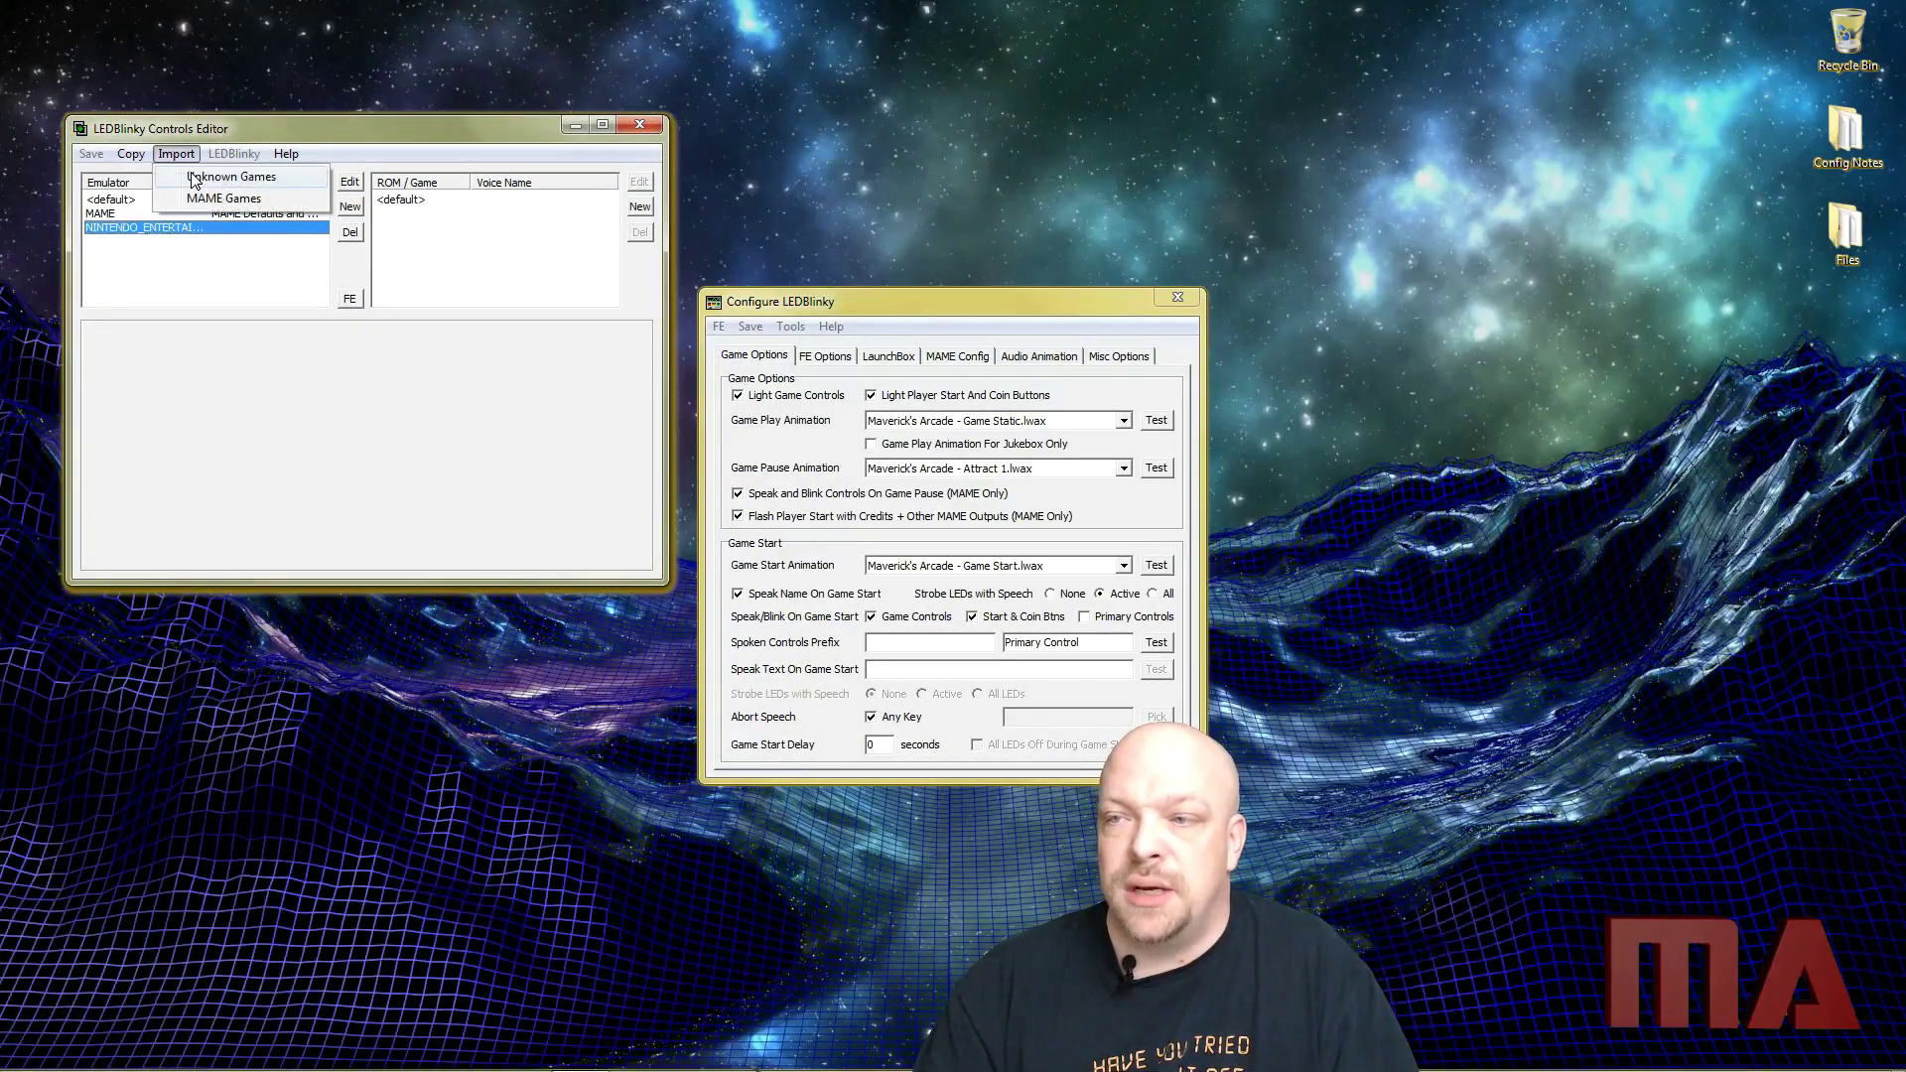
pyautogui.click(194, 179)
pyautogui.scroll(-8, 556, 437)
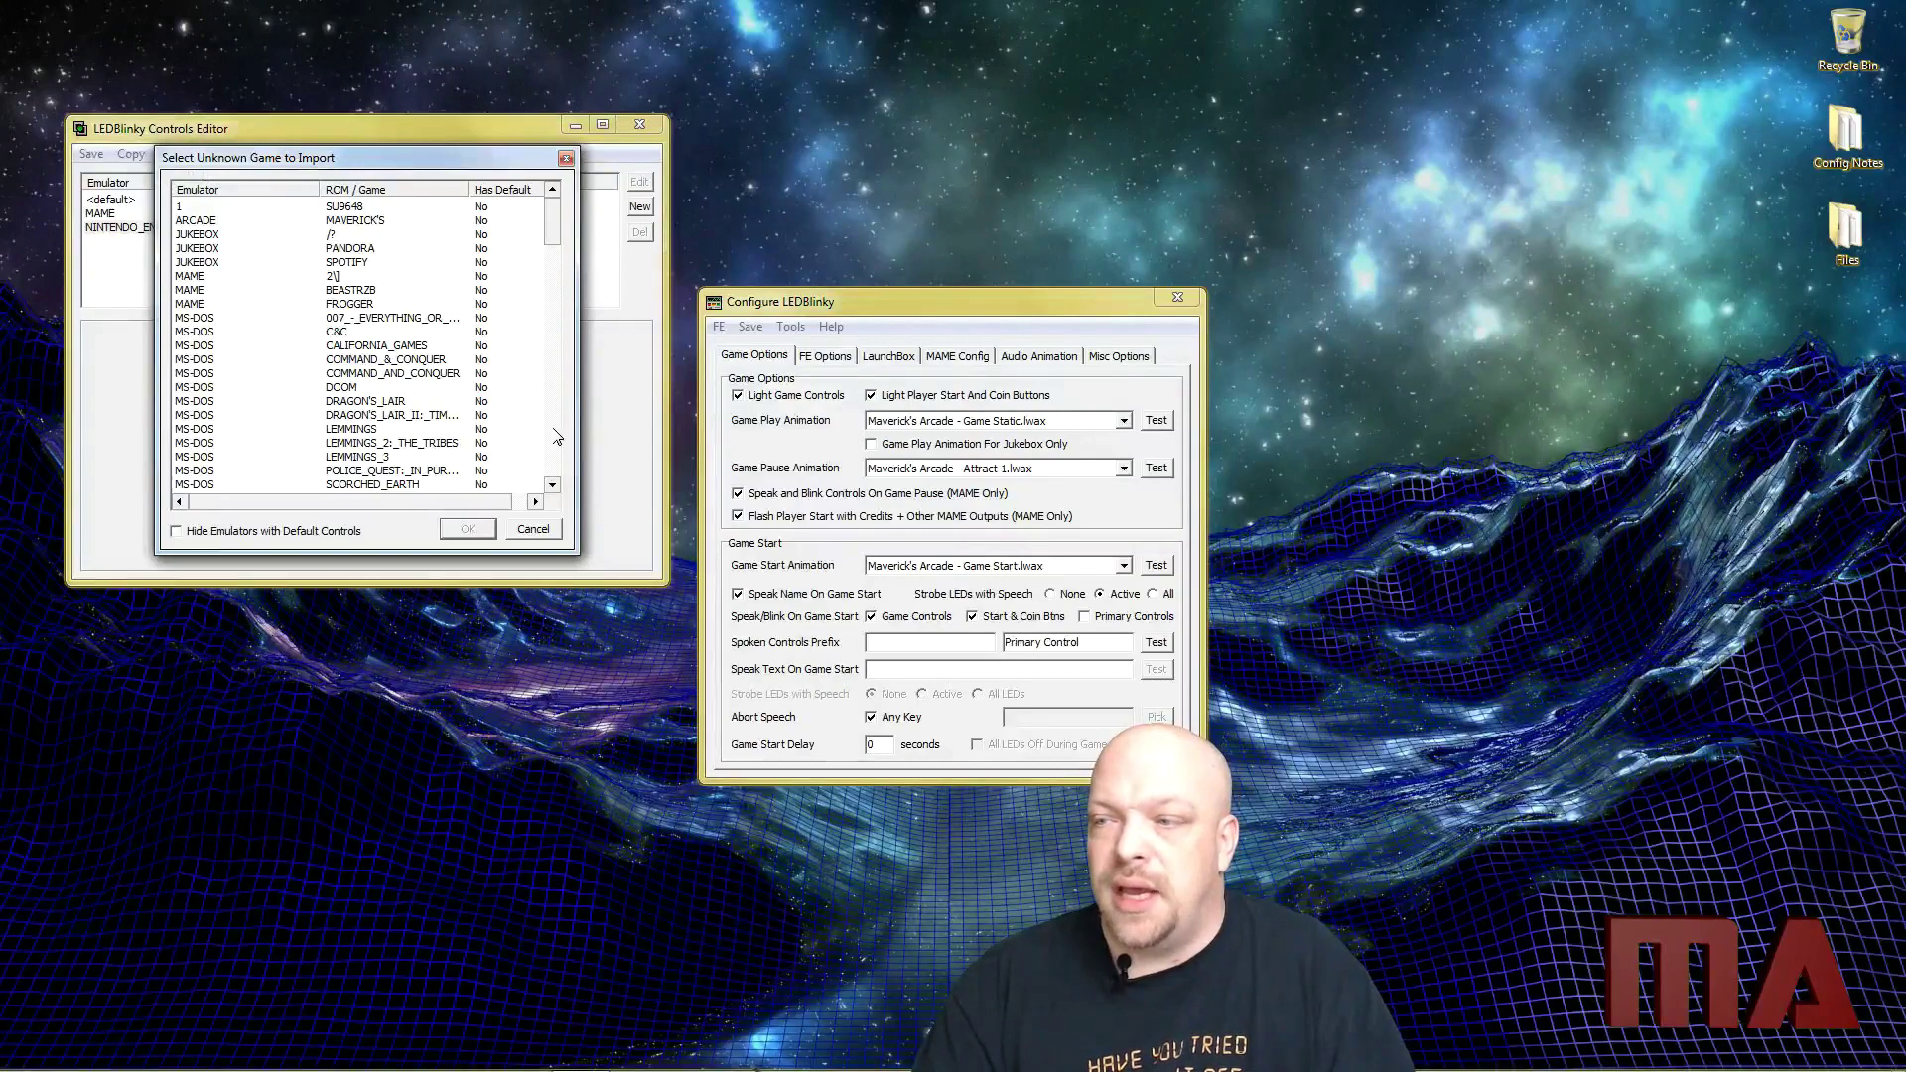
pyautogui.scroll(-7, 556, 437)
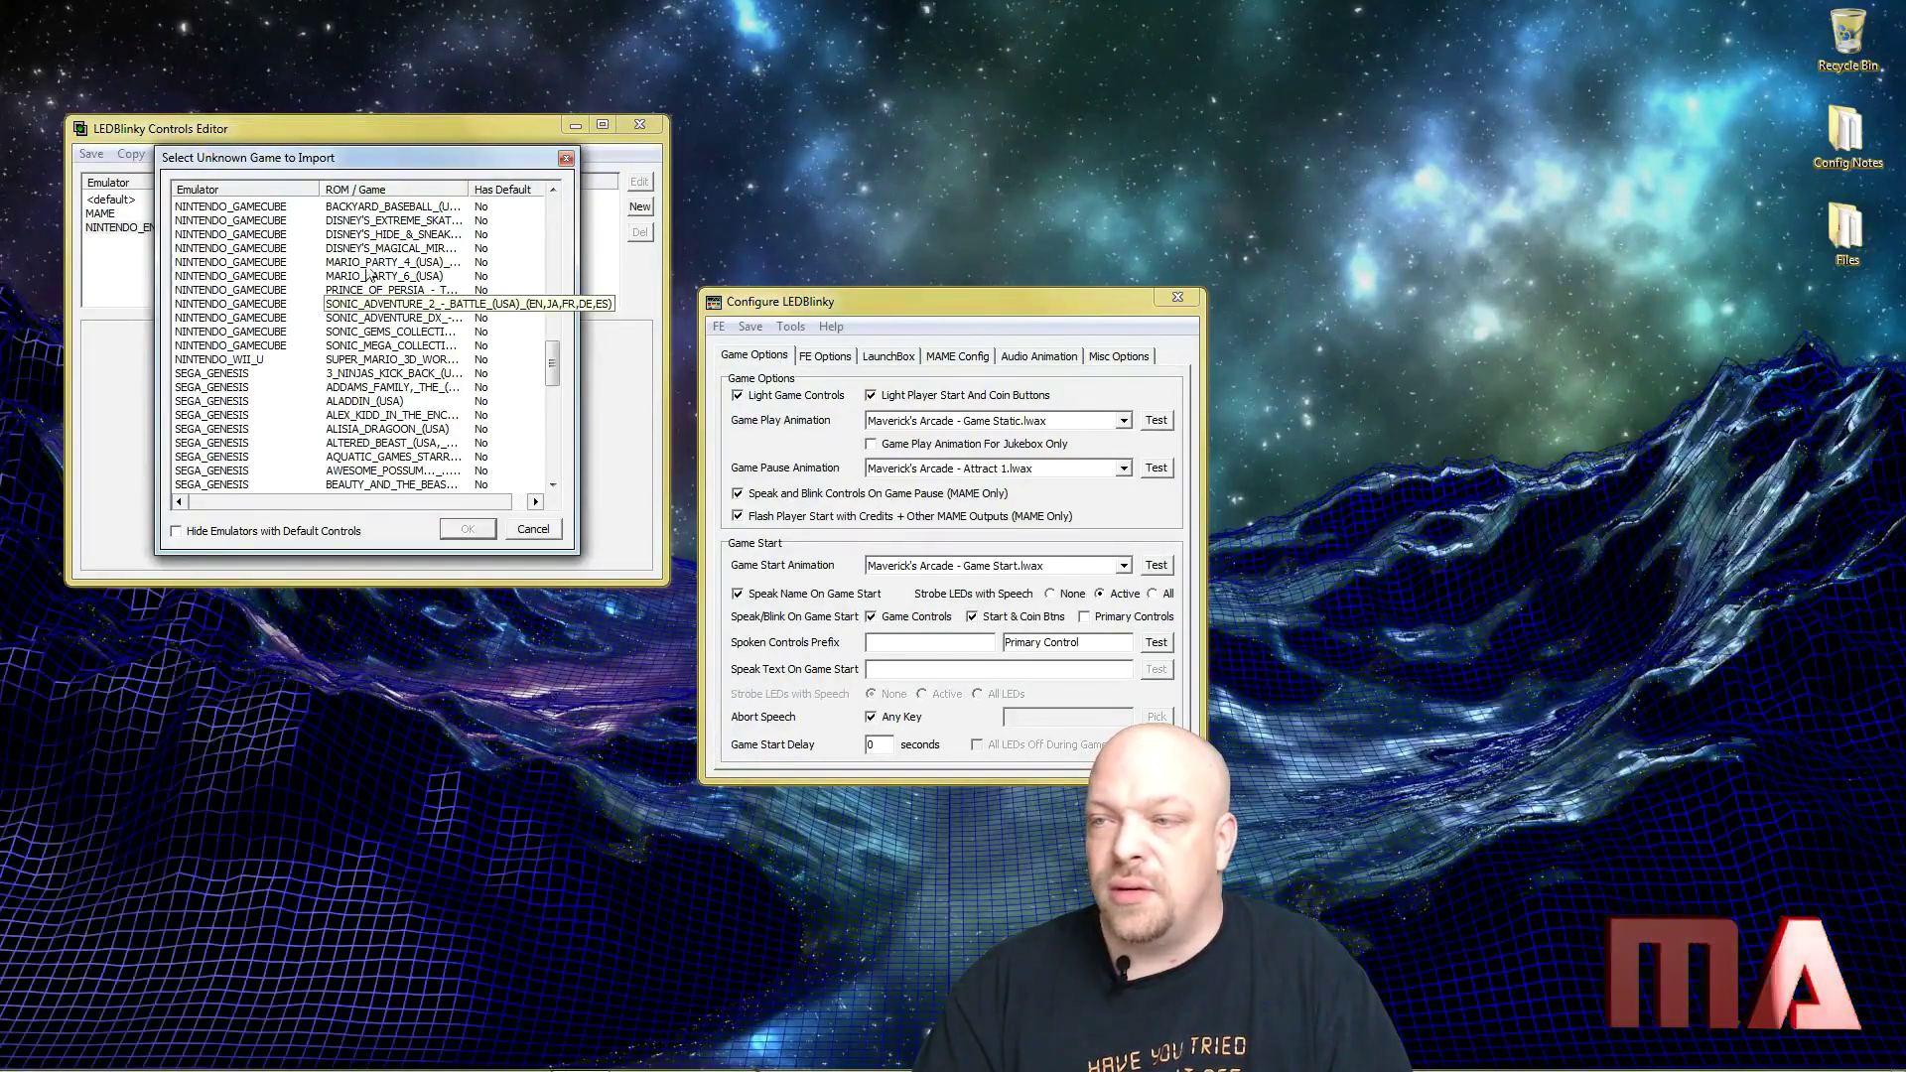
pyautogui.scroll(10, 552, 304)
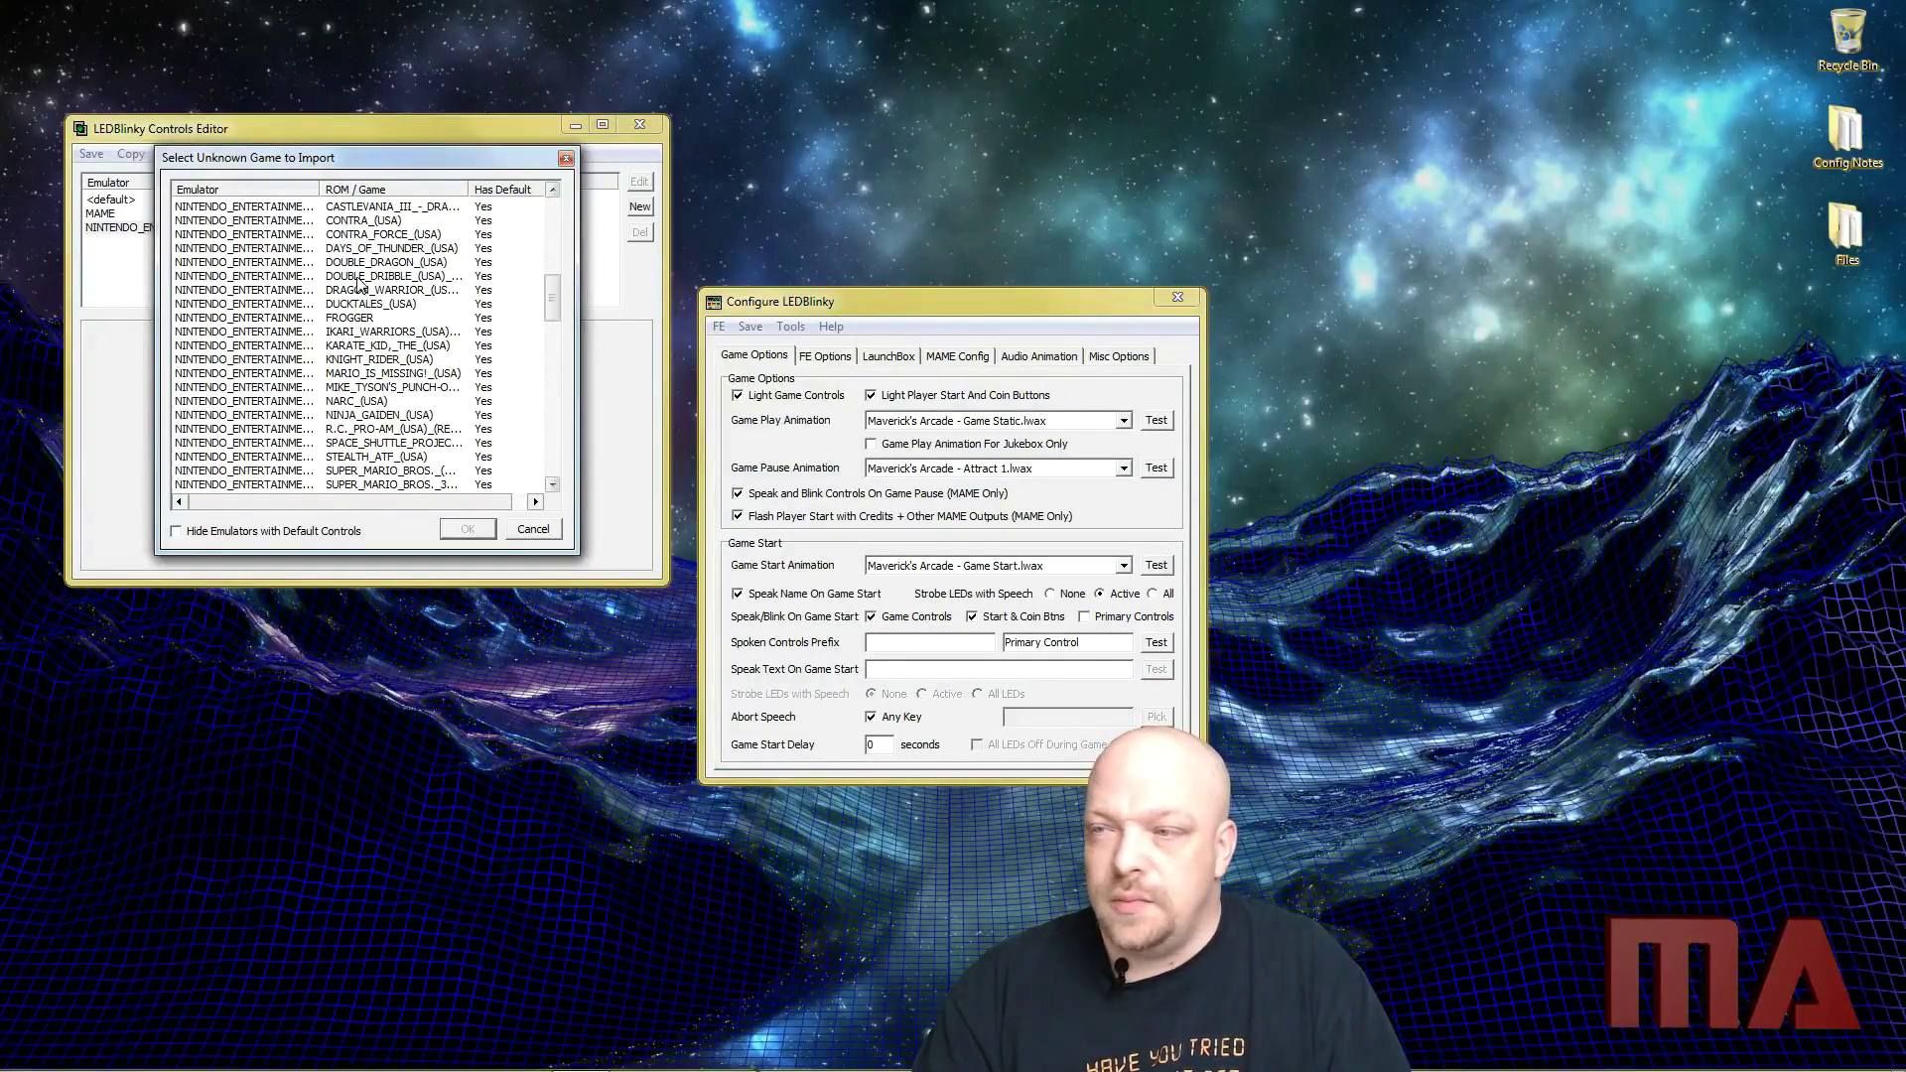
pyautogui.click(367, 262)
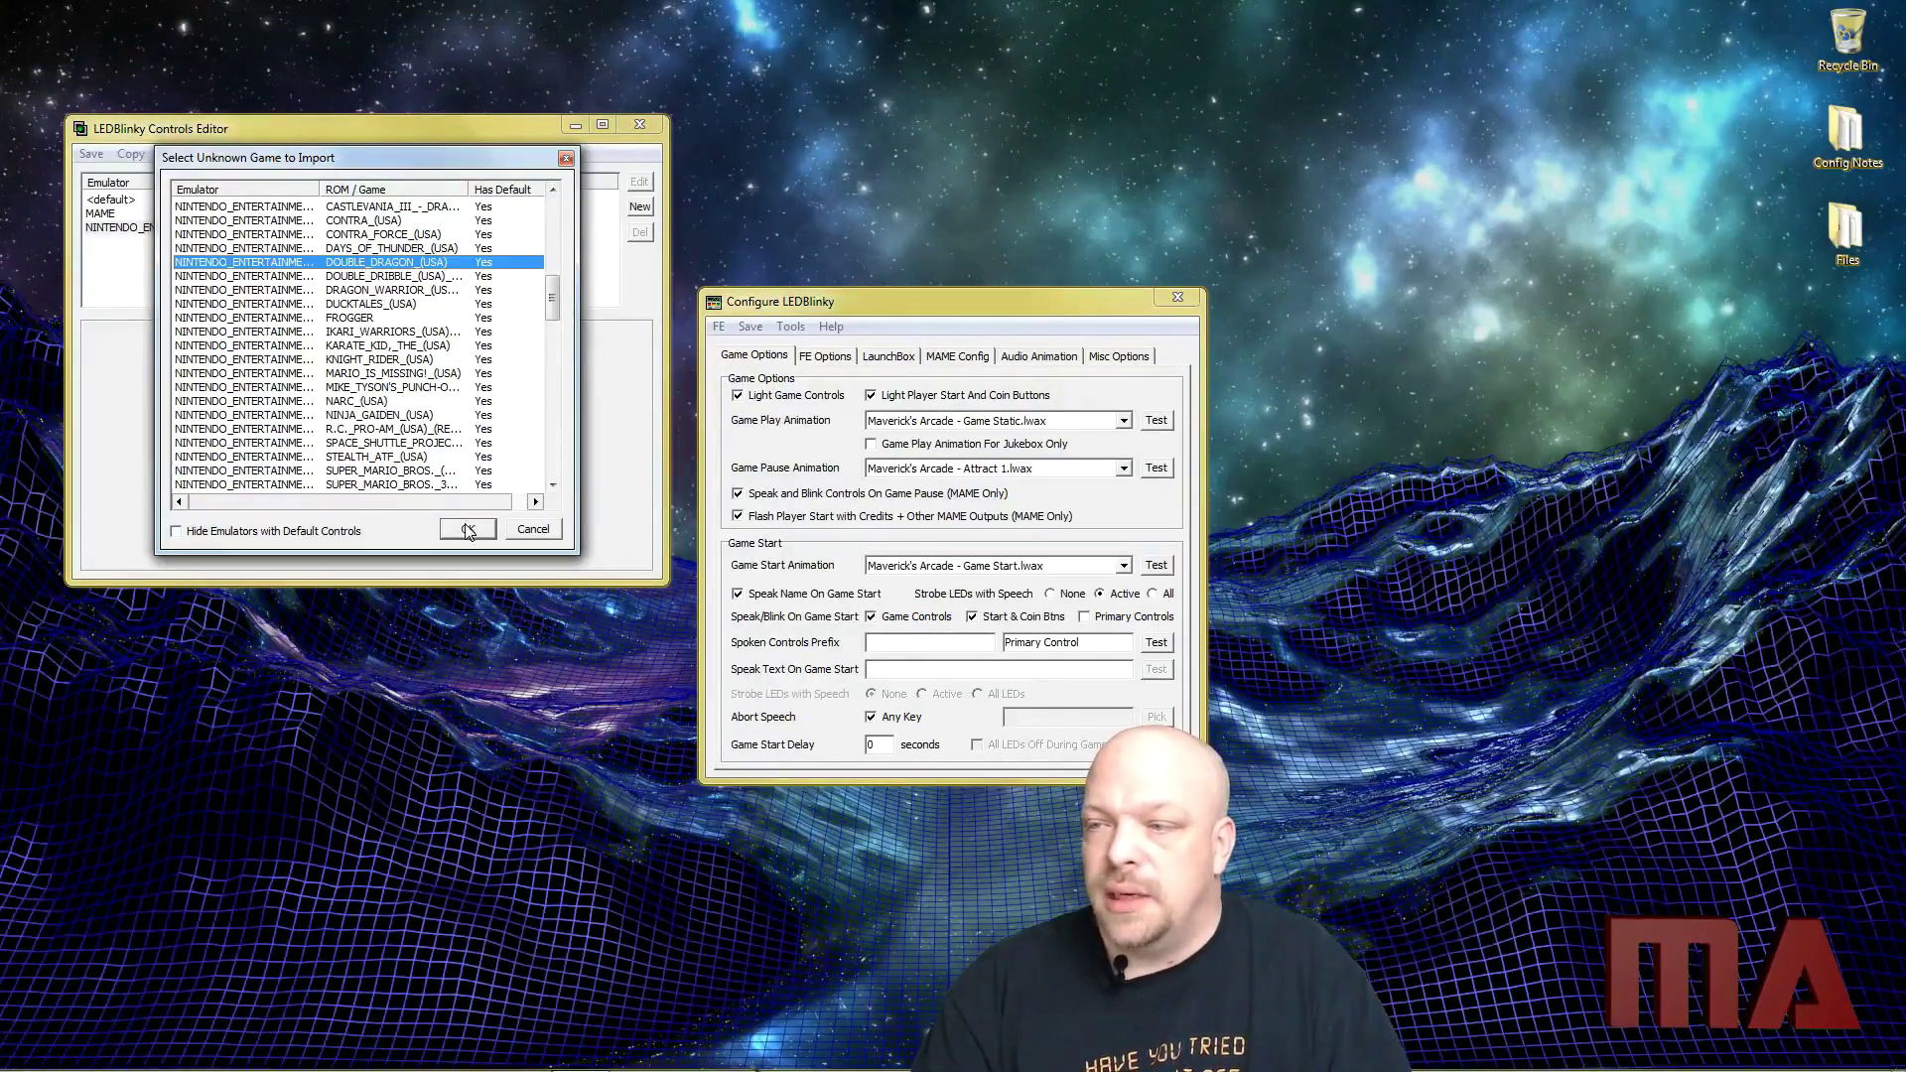
pyautogui.click(467, 529)
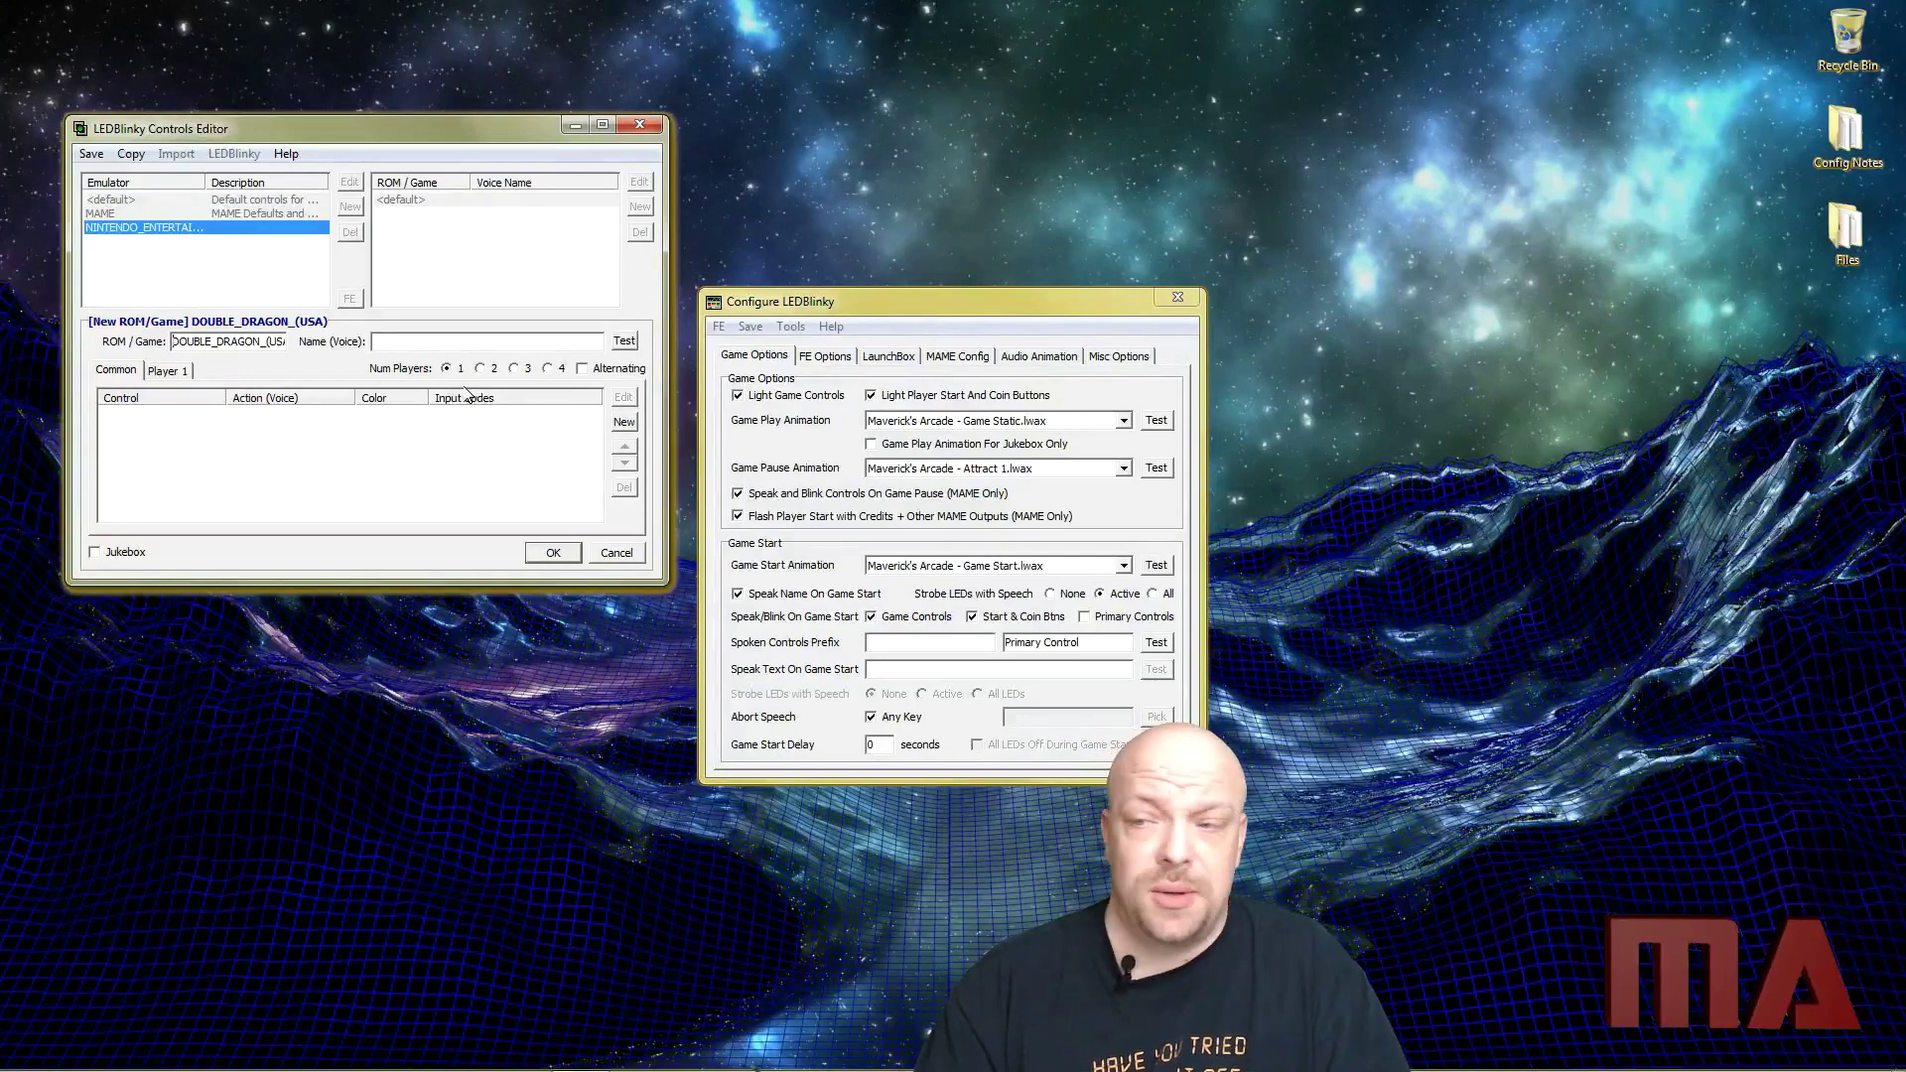
pyautogui.press('Escape')
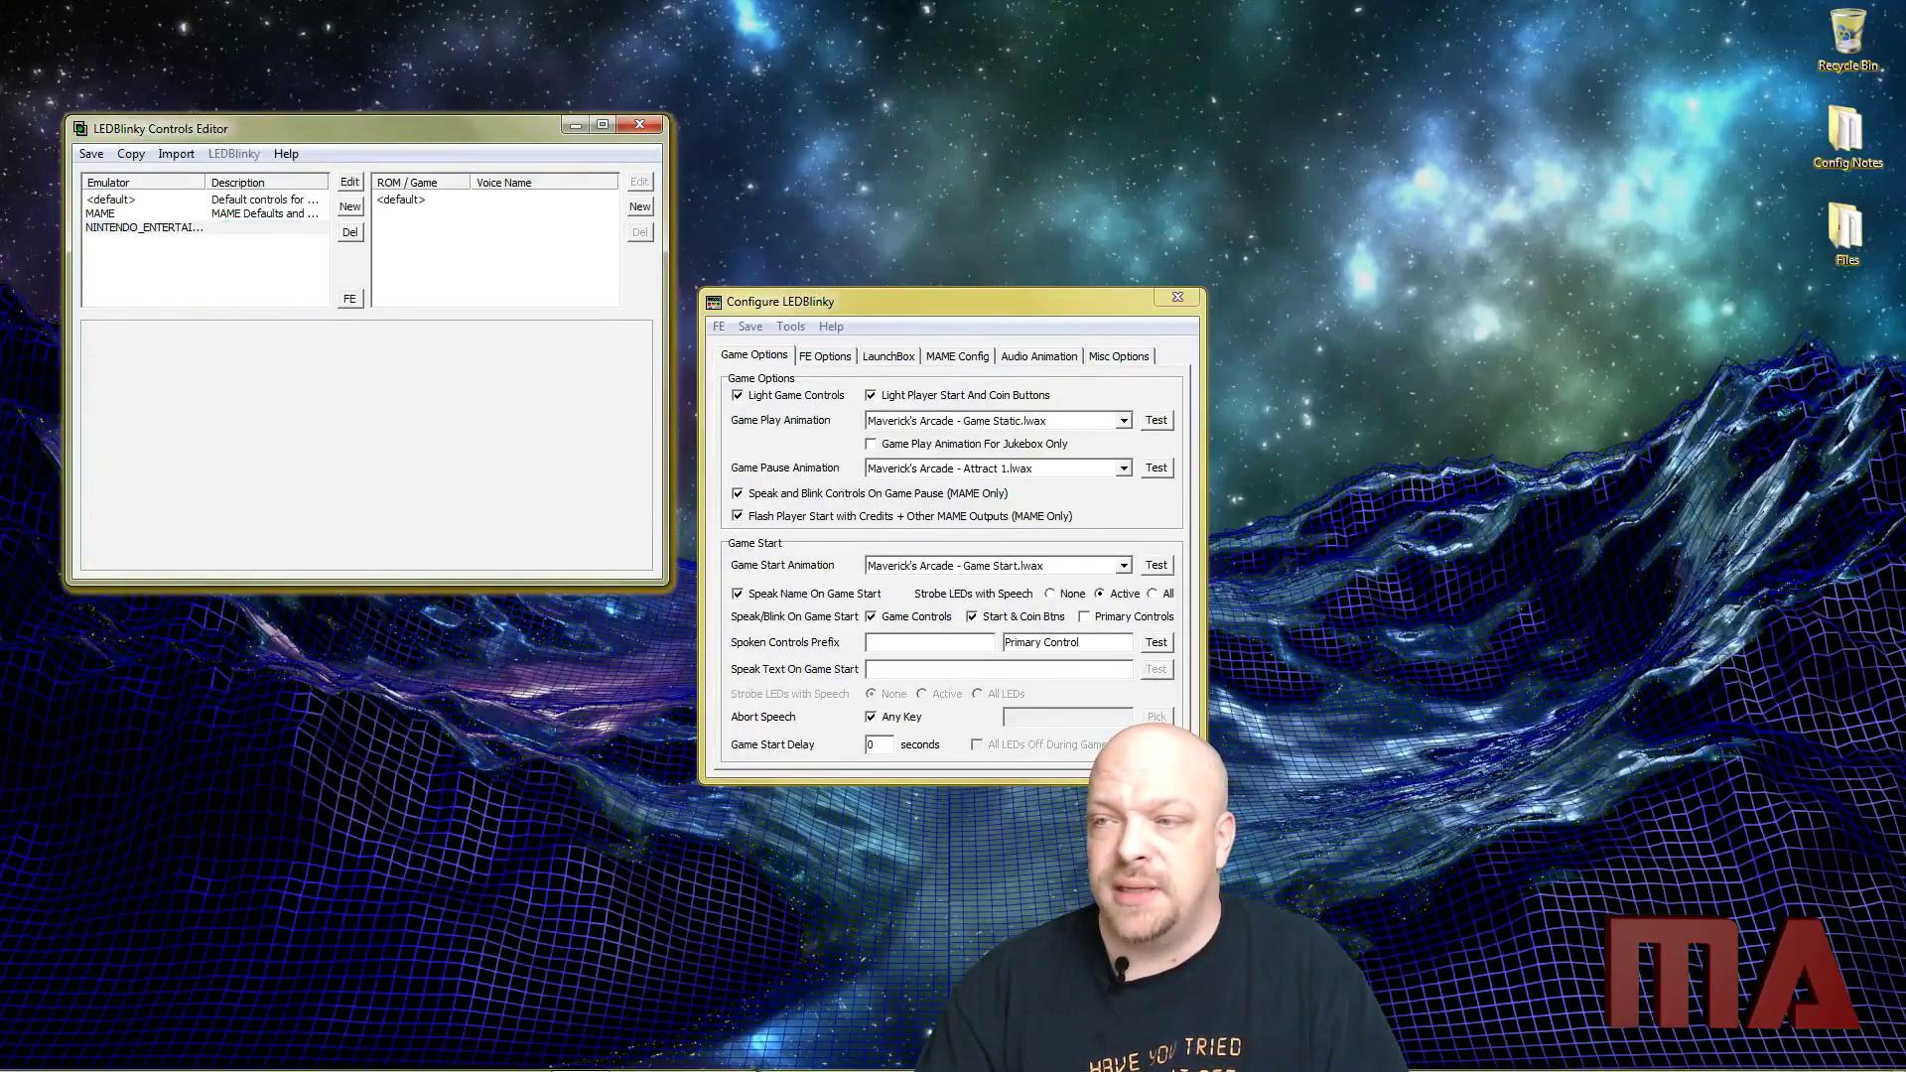
# Select the MAME emulator, view the MAME ROM import prompt, and cancel it without entering a ROM
pyautogui.click(109, 213)
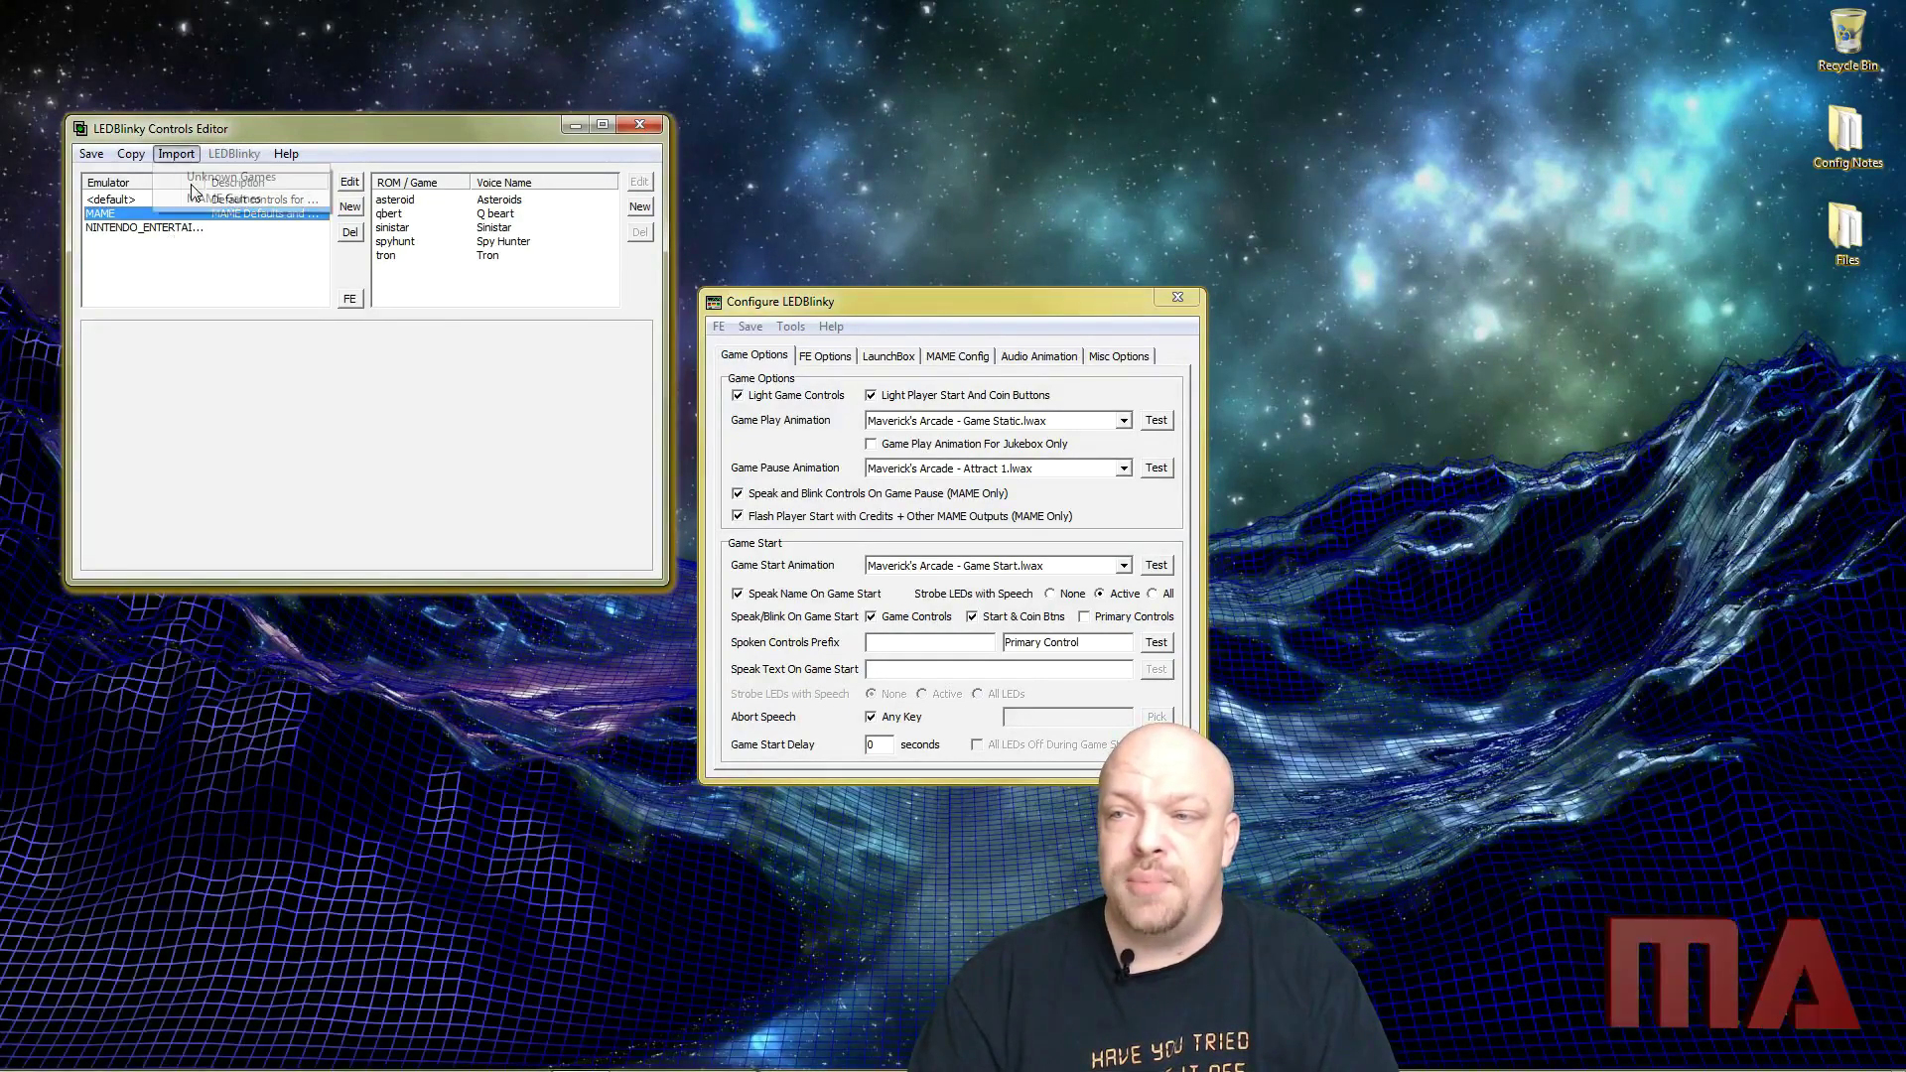
pyautogui.click(177, 154)
pyautogui.click(202, 200)
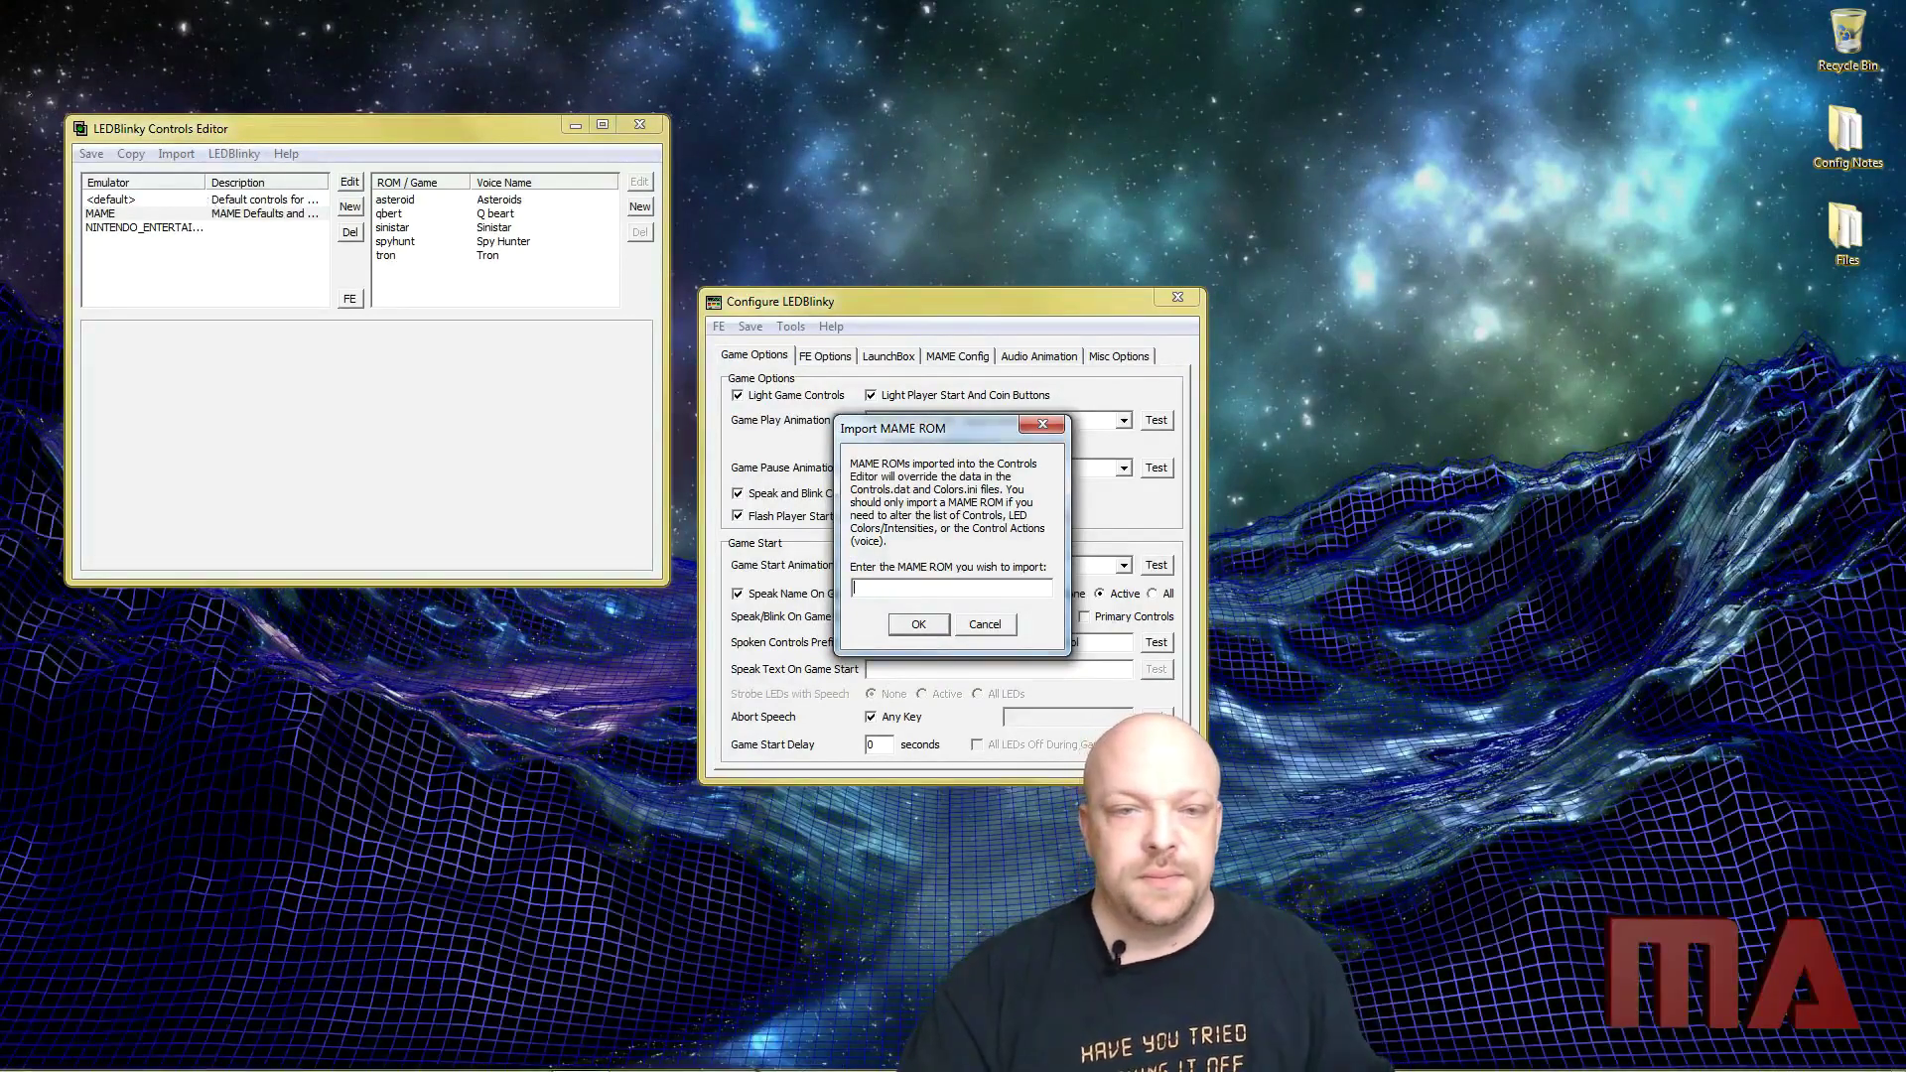
pyautogui.hotkey('alt', 'Tab')
pyautogui.moveTo(494, 1069)
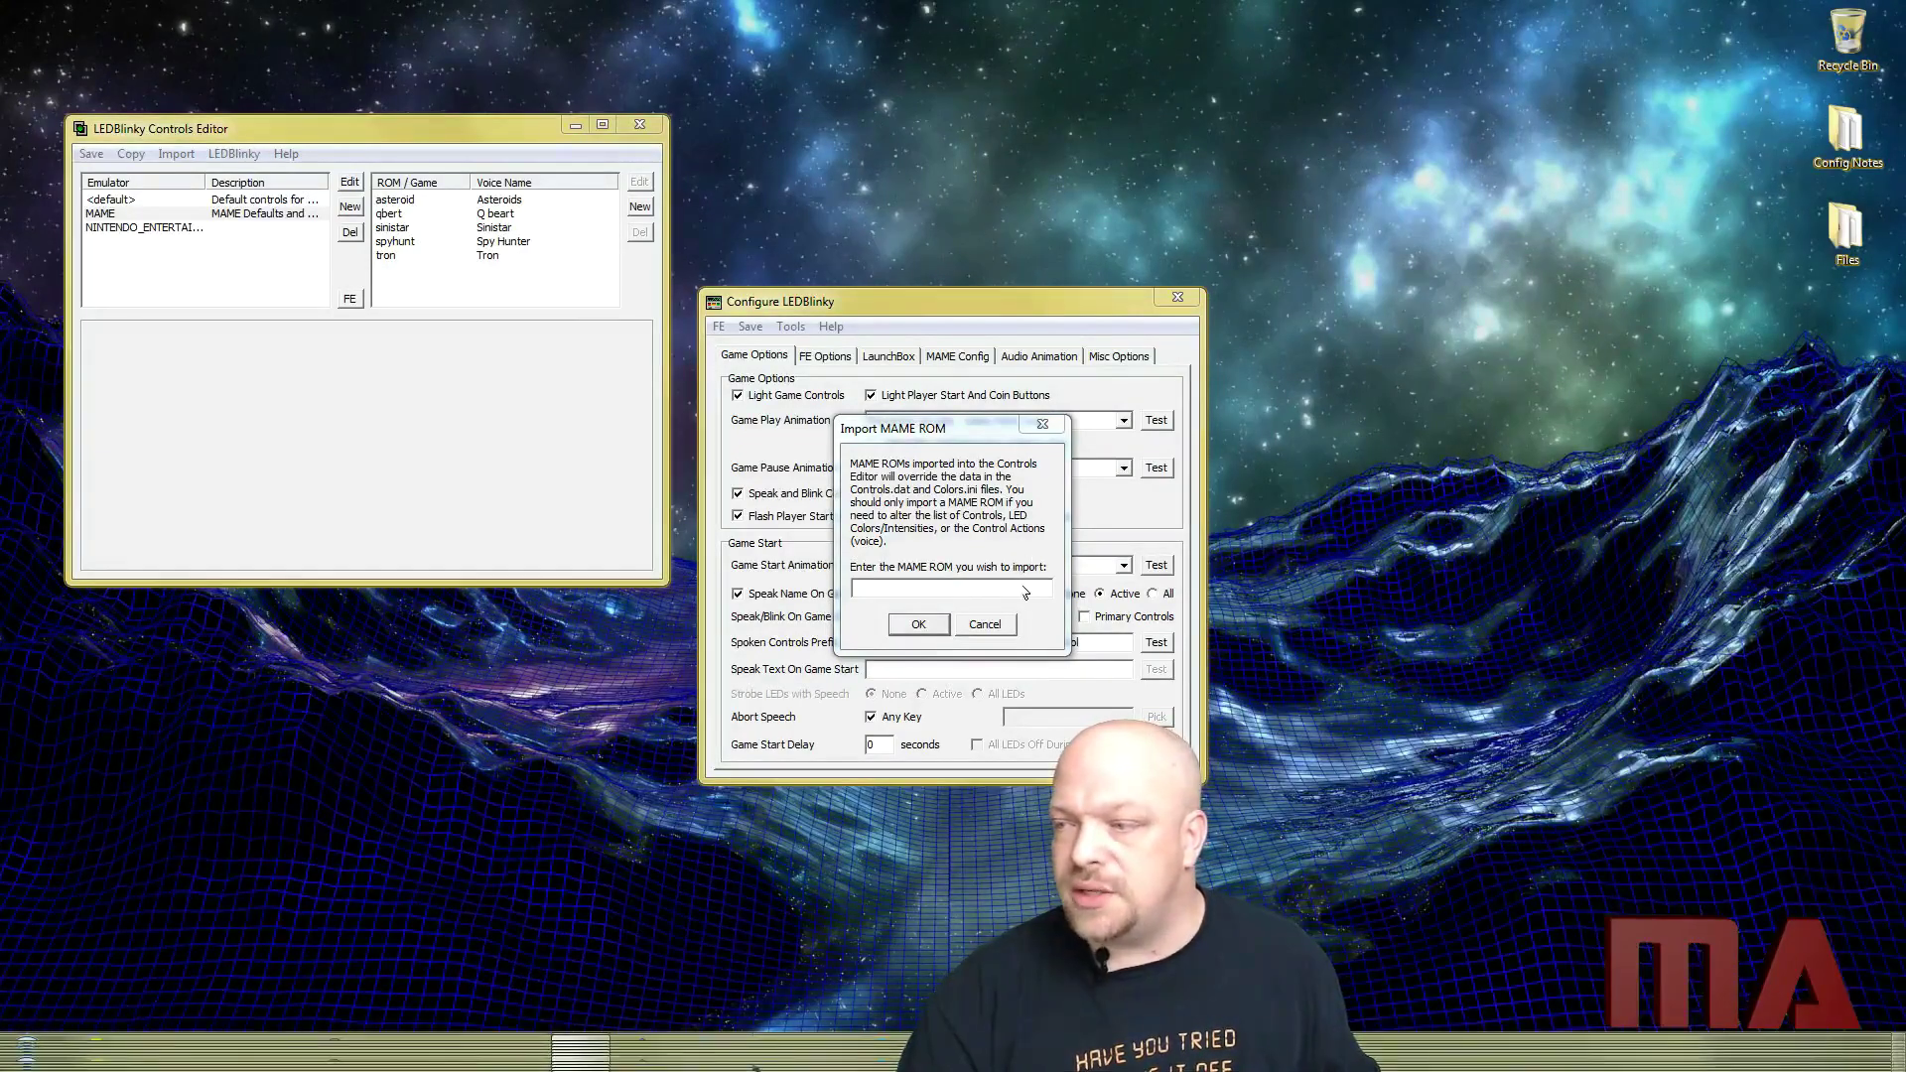
pyautogui.click(1000, 627)
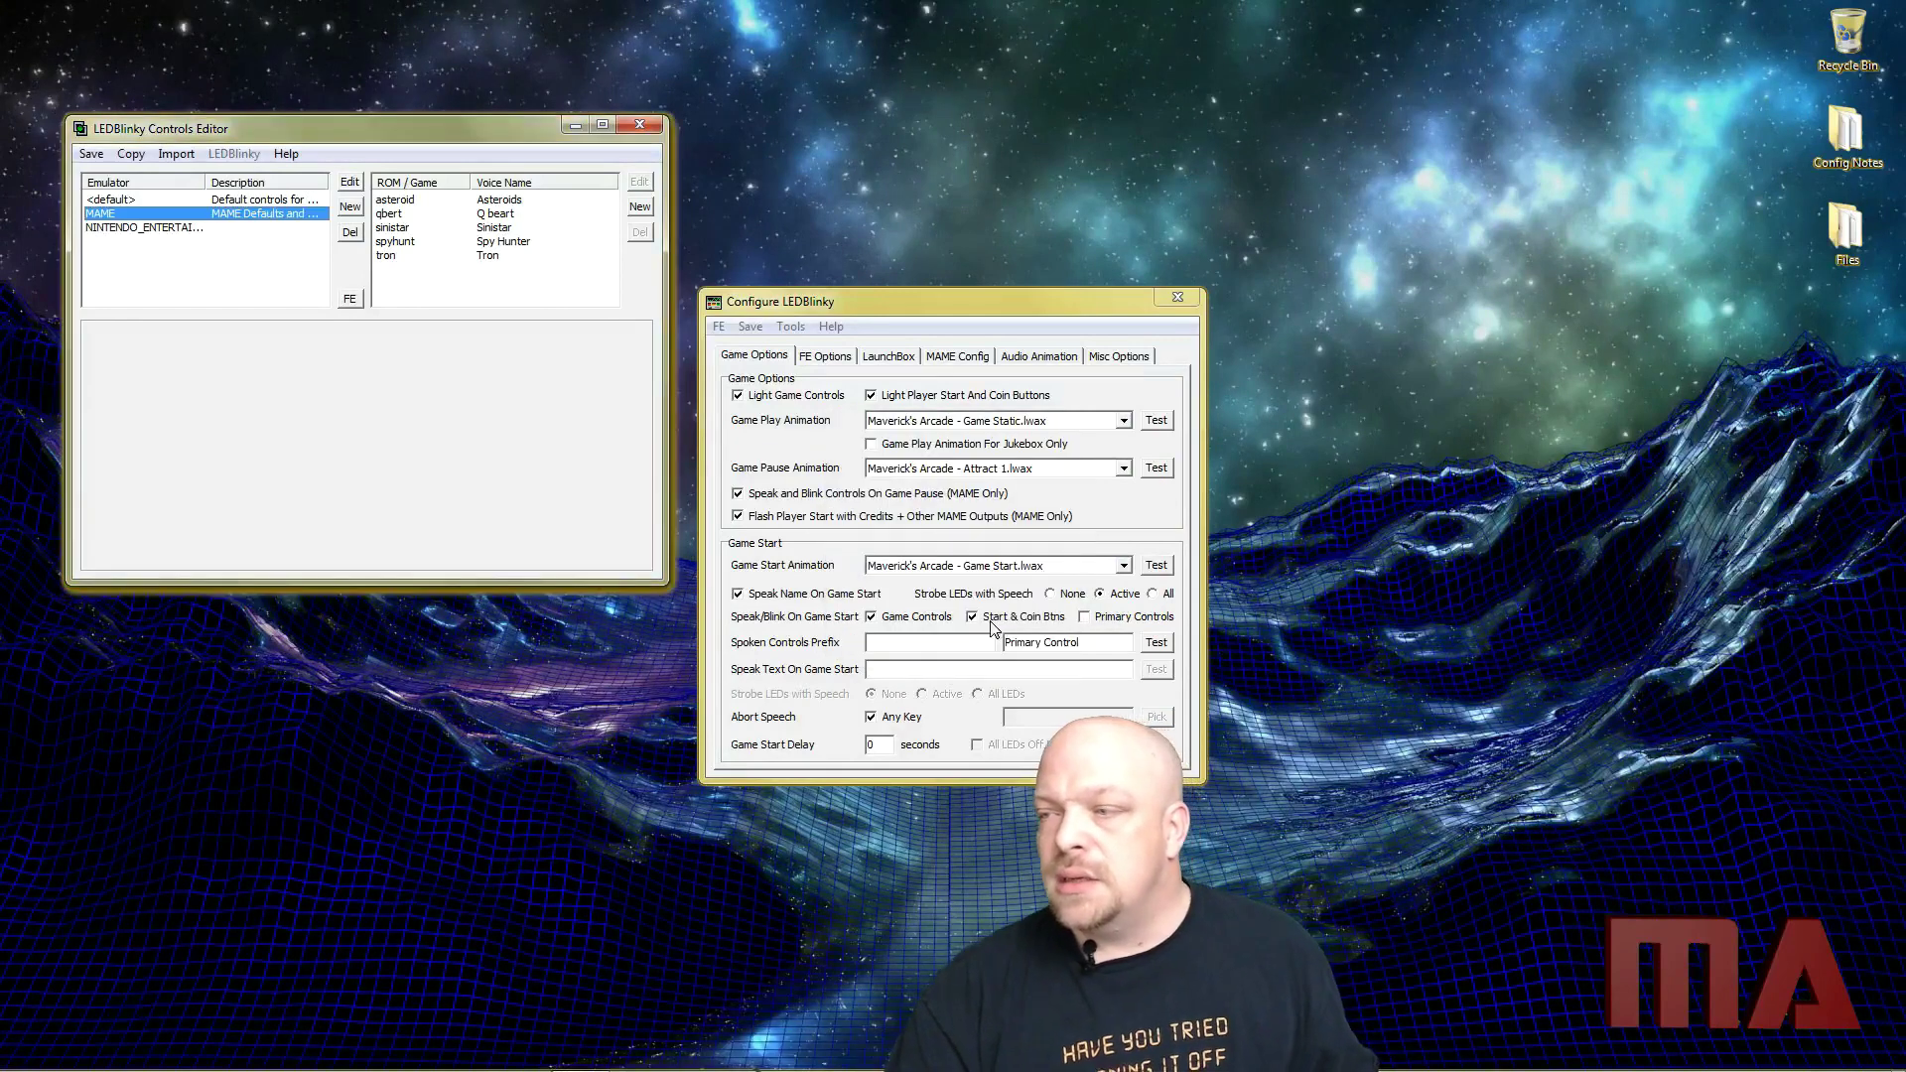
# Open MAME's spyhunt entry to review its Player 1 controls and colors, and close it without changes
pyautogui.click(396, 204)
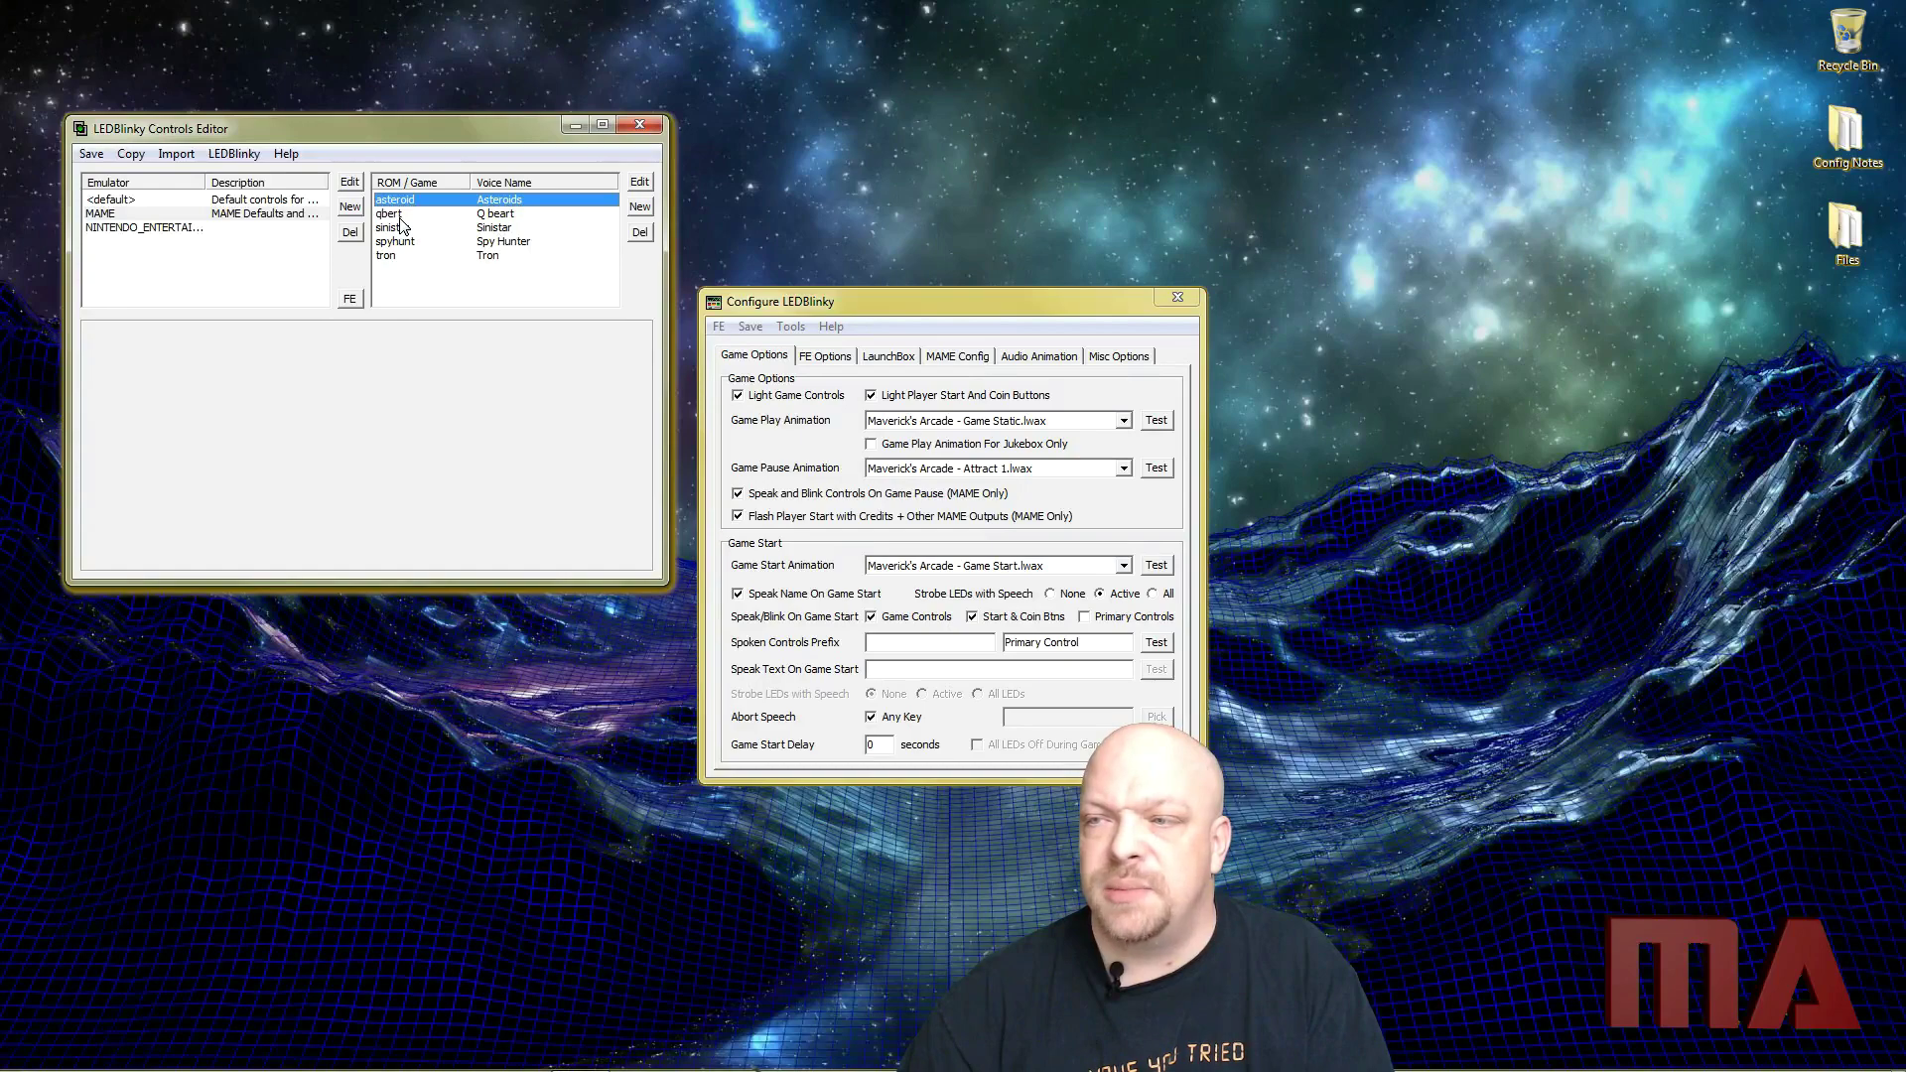
pyautogui.click(402, 241)
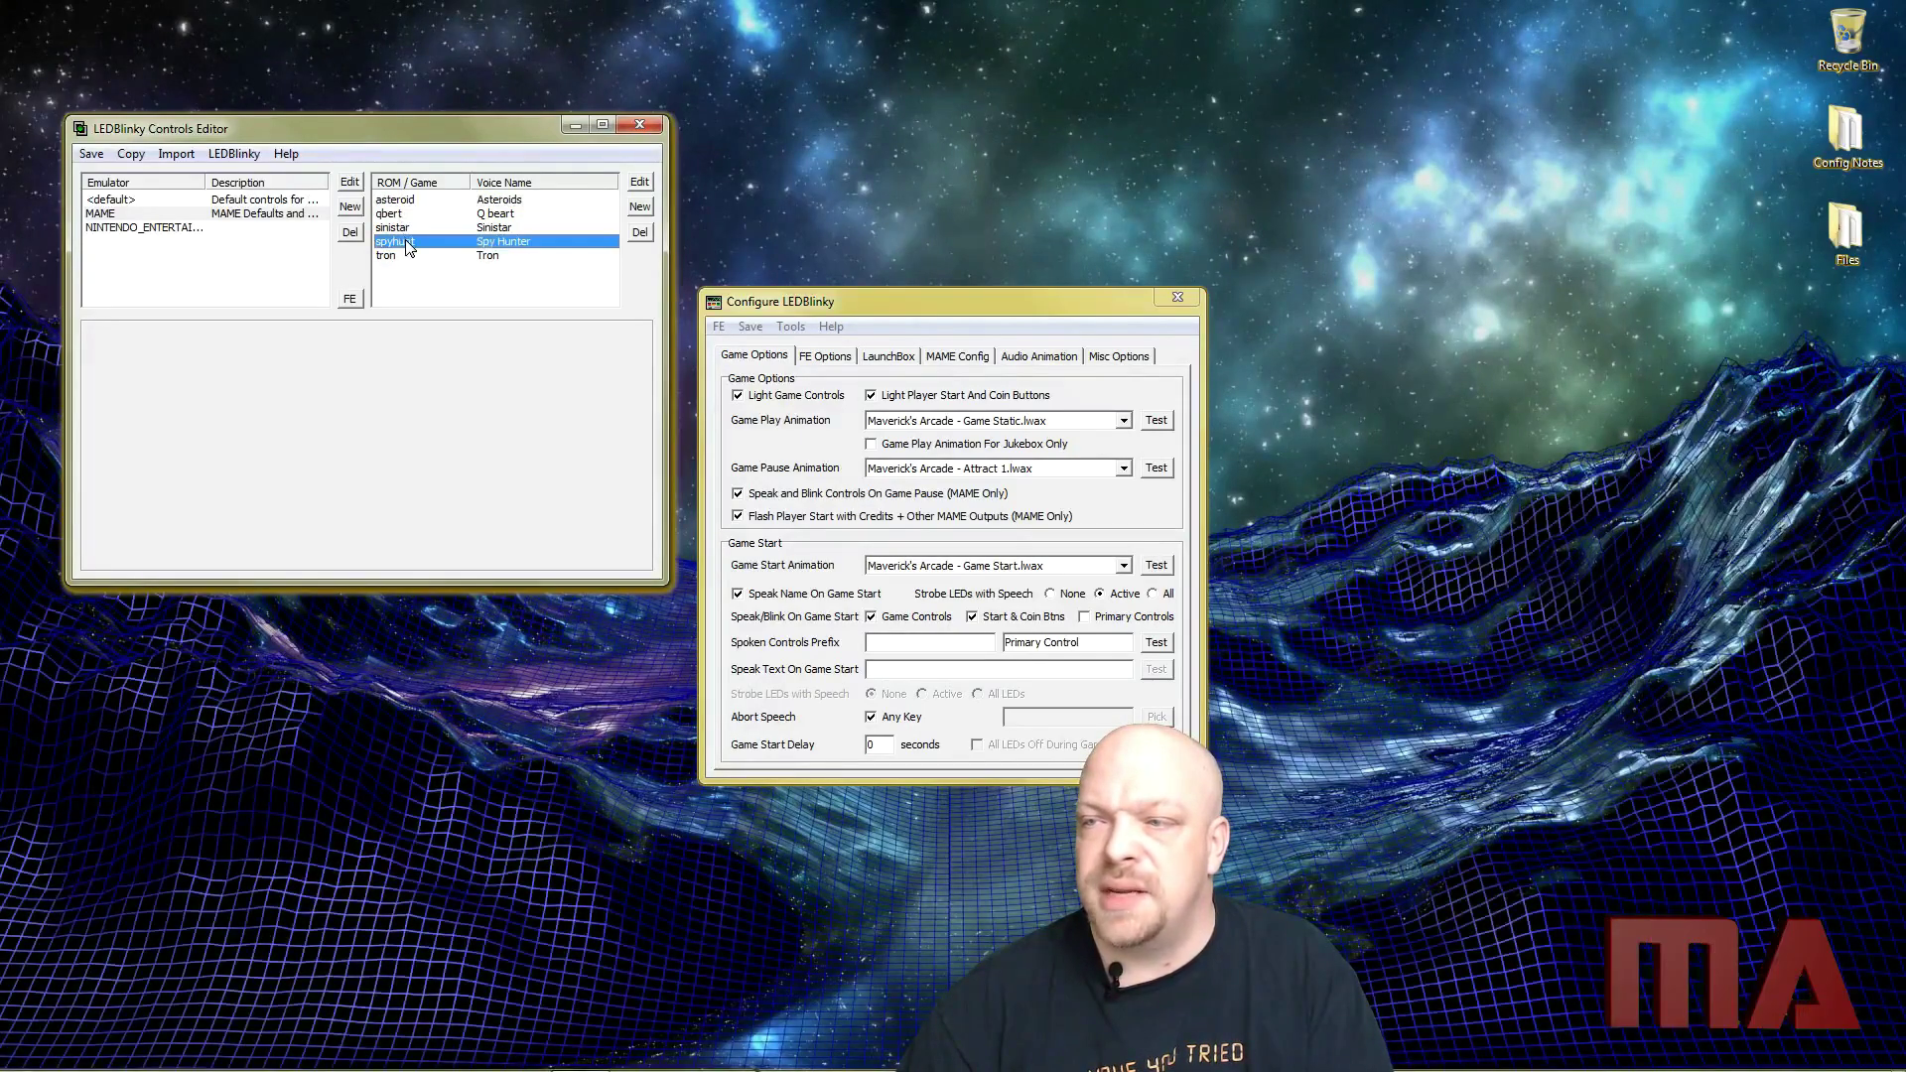
pyautogui.click(641, 184)
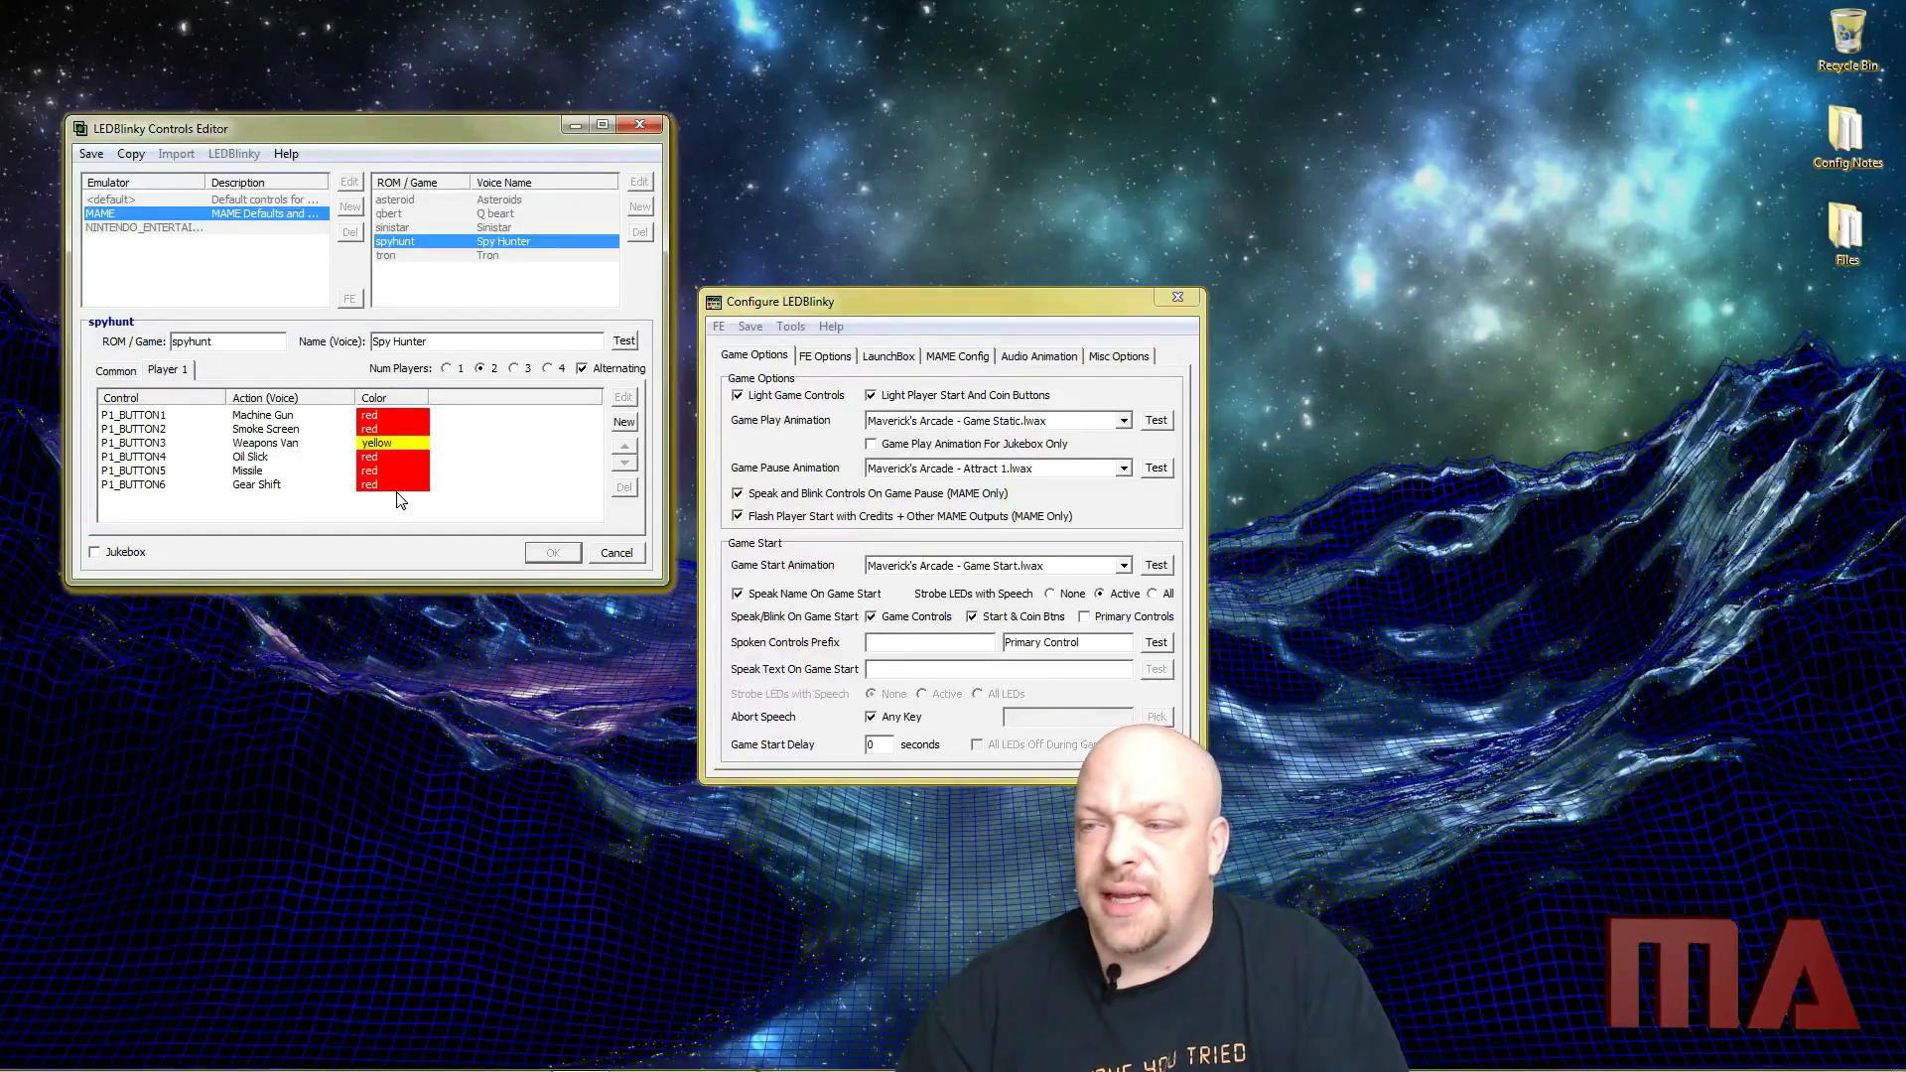
pyautogui.click(623, 551)
# Open MAME's tron entry and review its full list of Player 1 controls, actions and colors
pyautogui.doubleClick(418, 256)
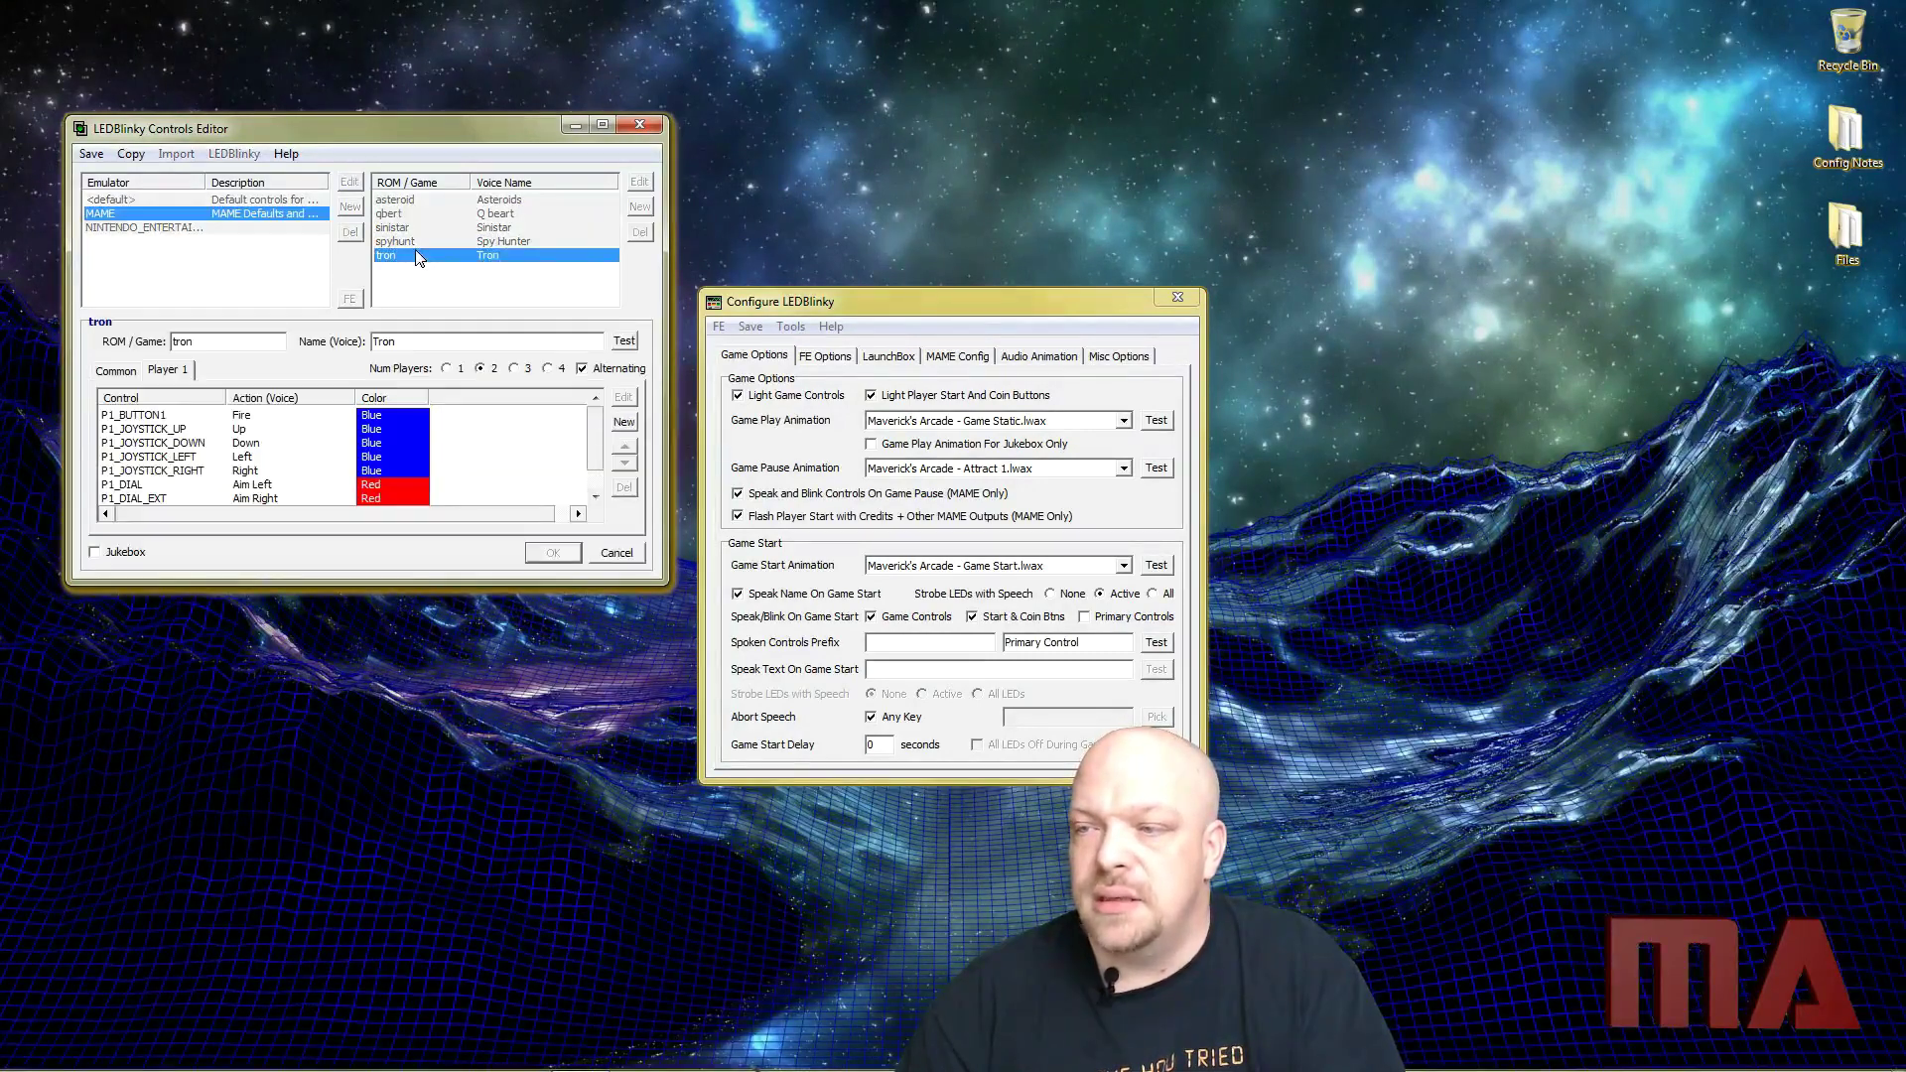
pyautogui.scroll(-1, 595, 478)
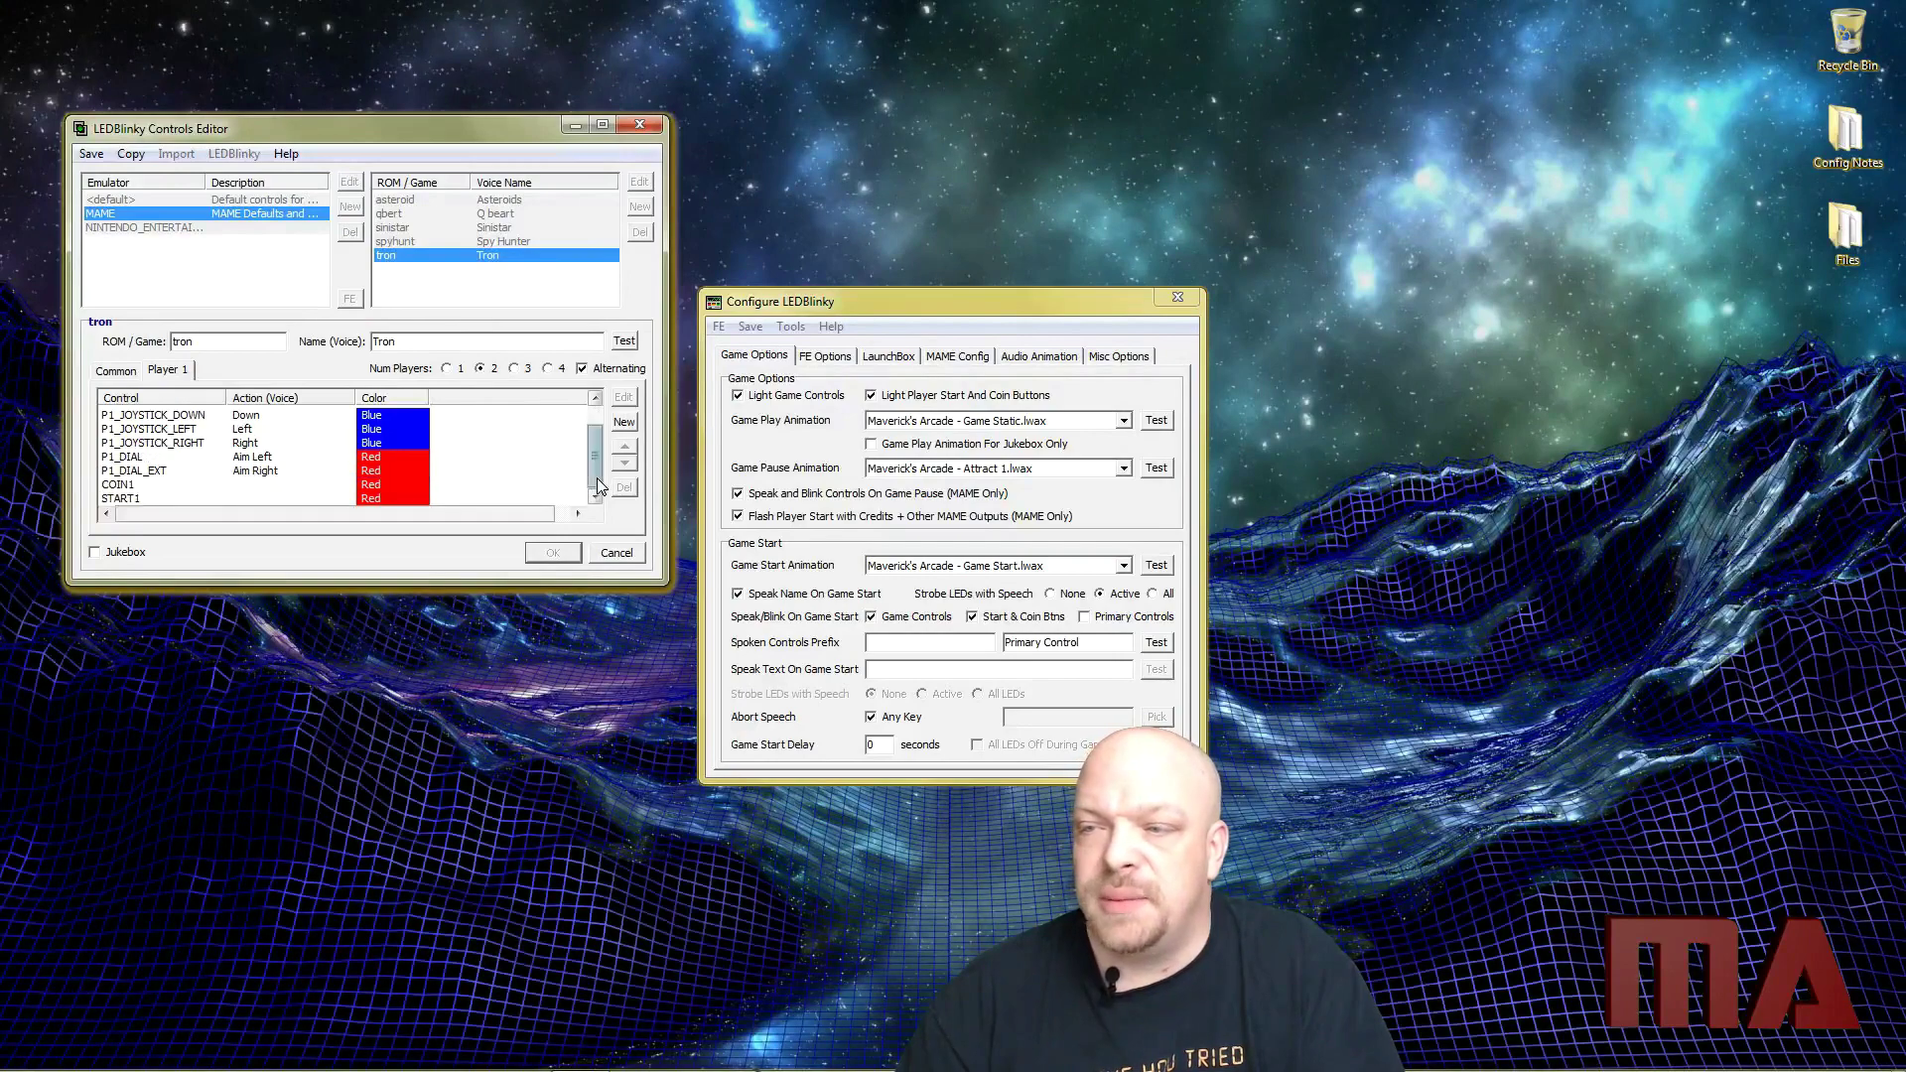
pyautogui.moveTo(595, 472); pyautogui.dragTo(597, 446)
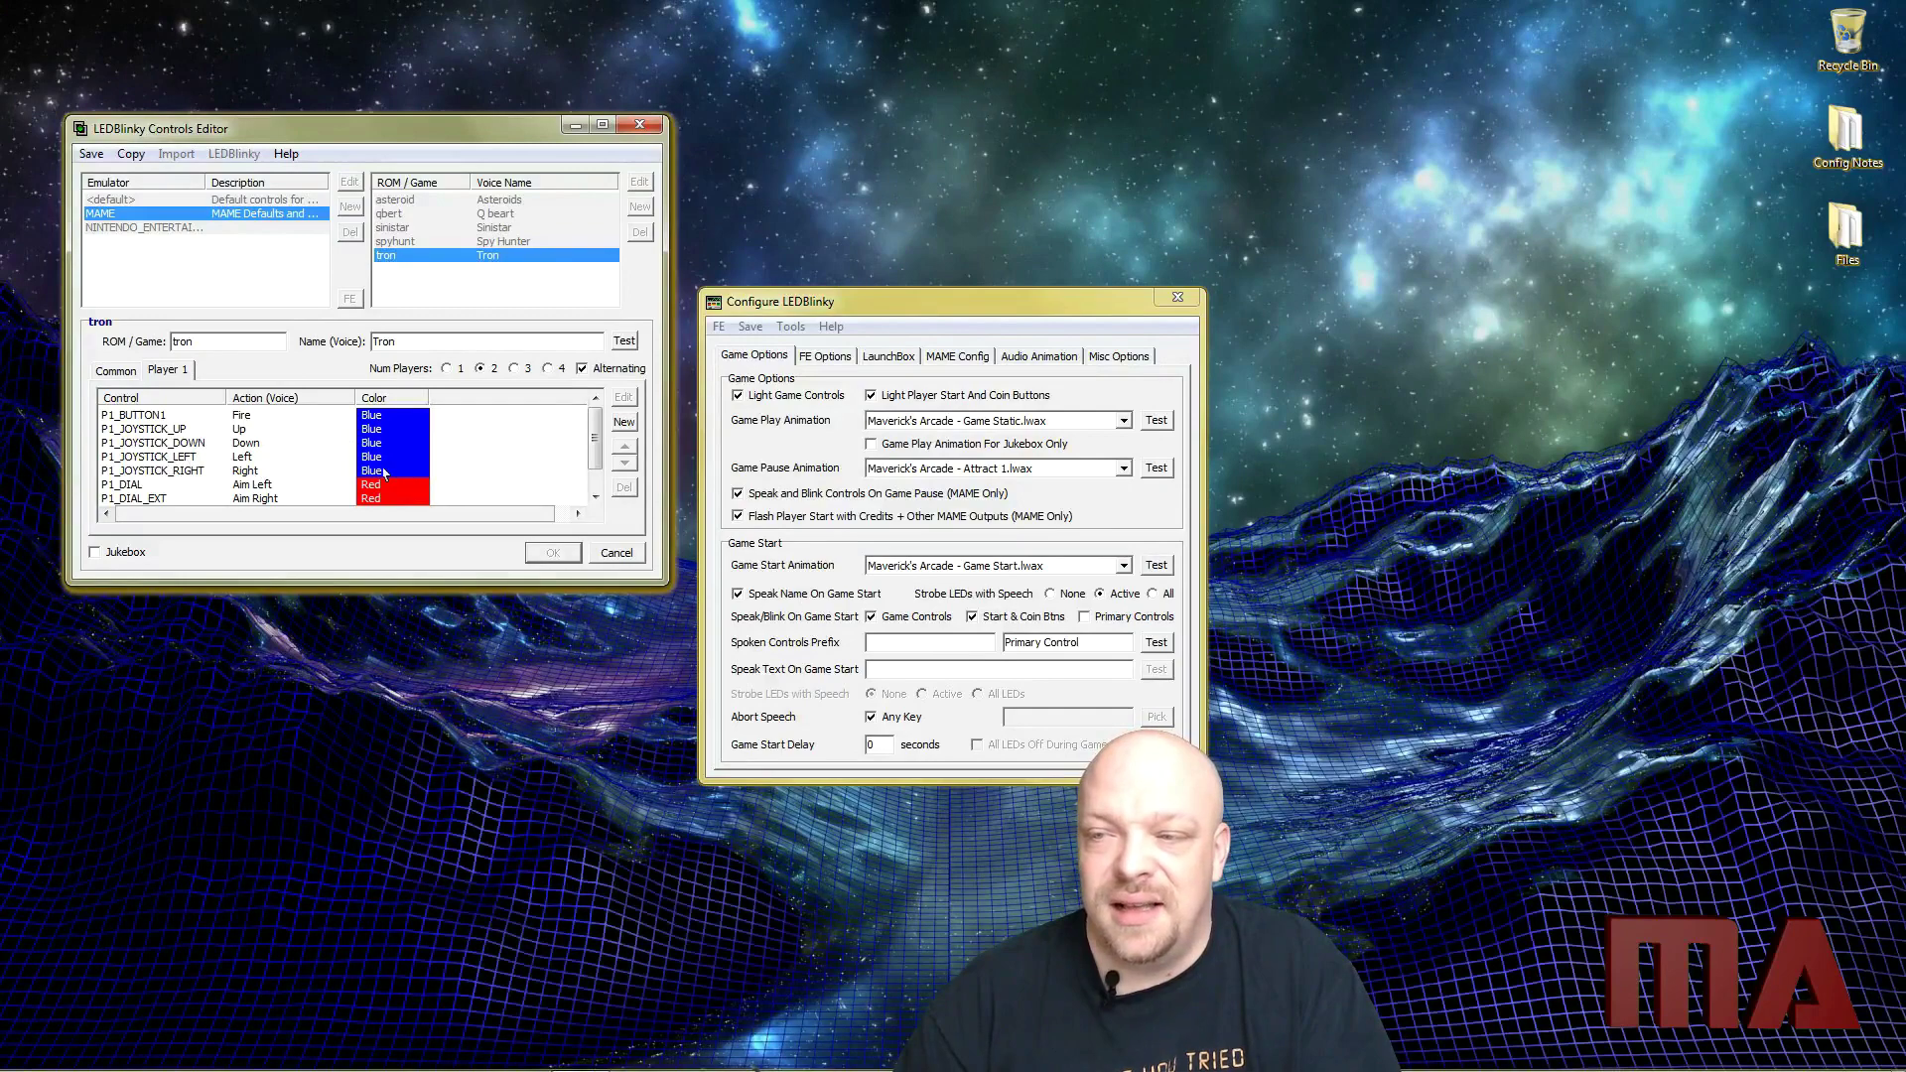
pyautogui.click(286, 485)
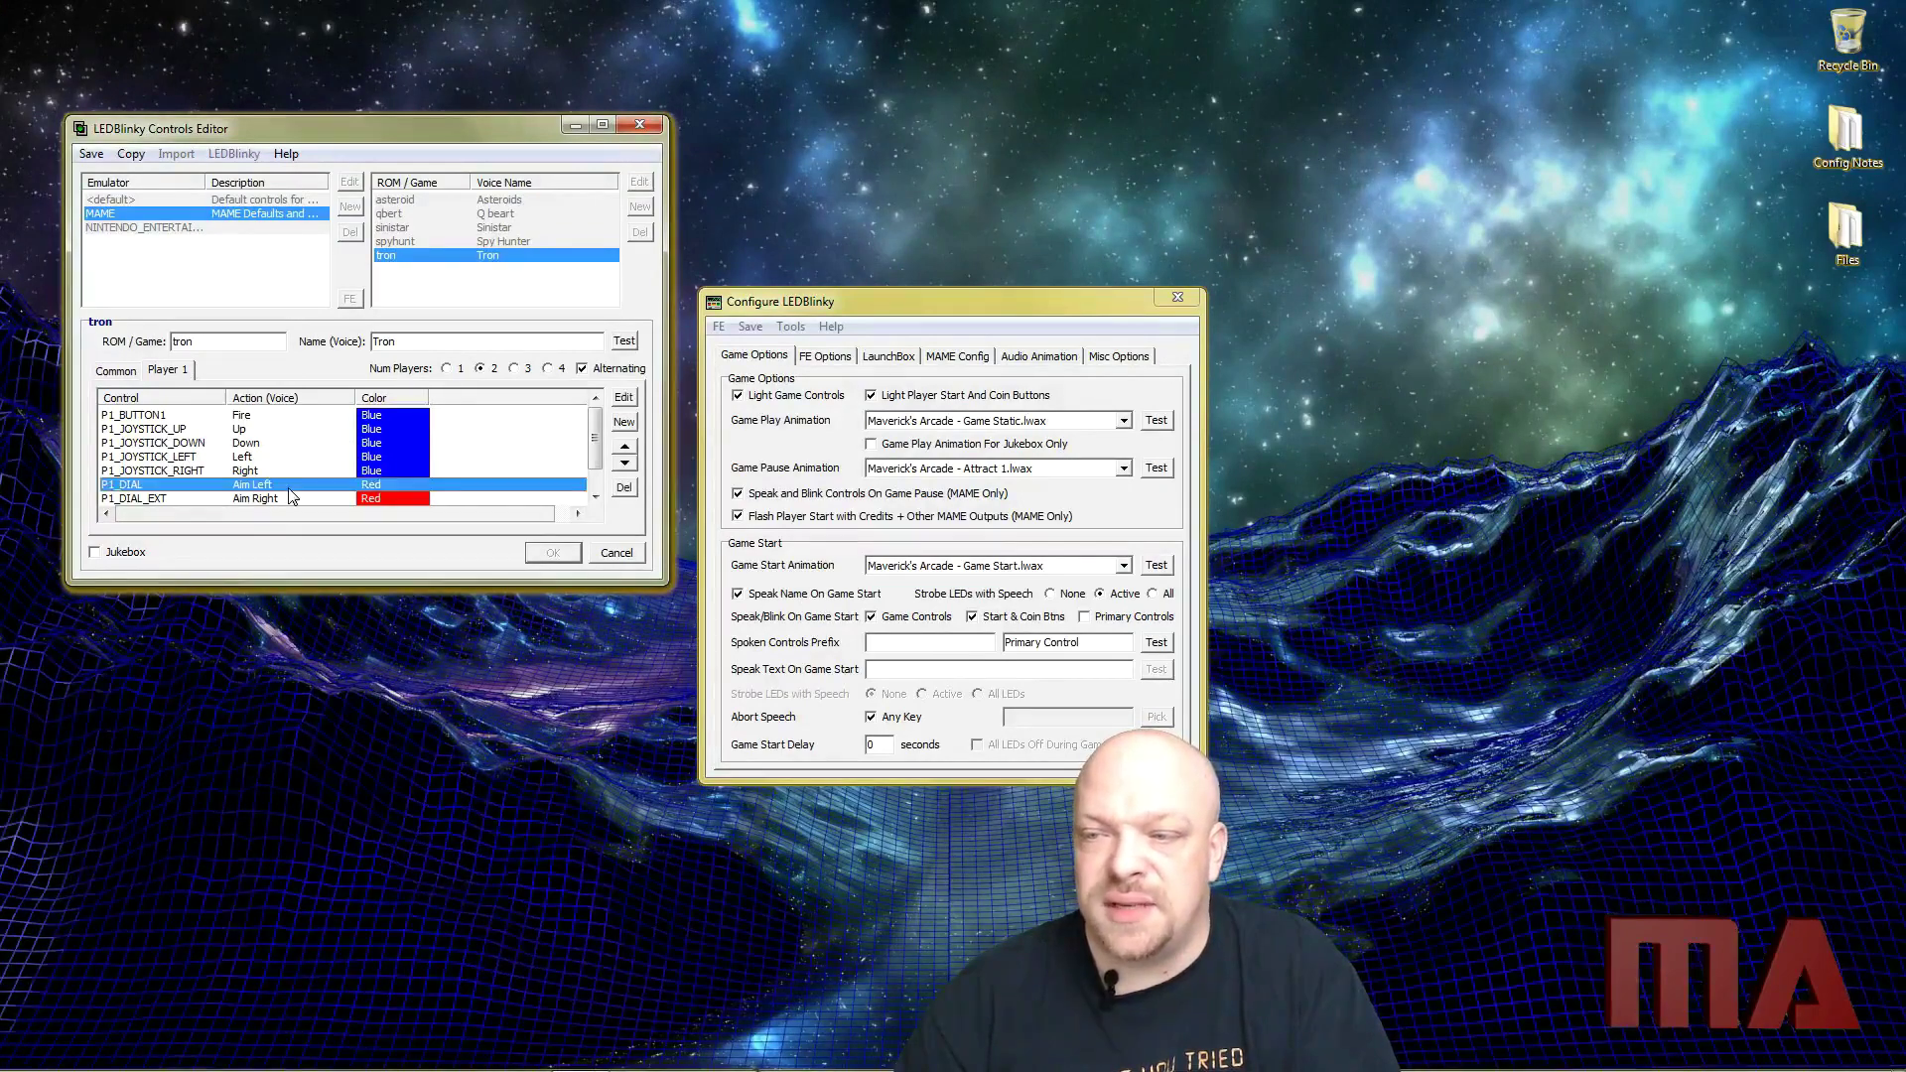
pyautogui.scroll(-1, 293, 497)
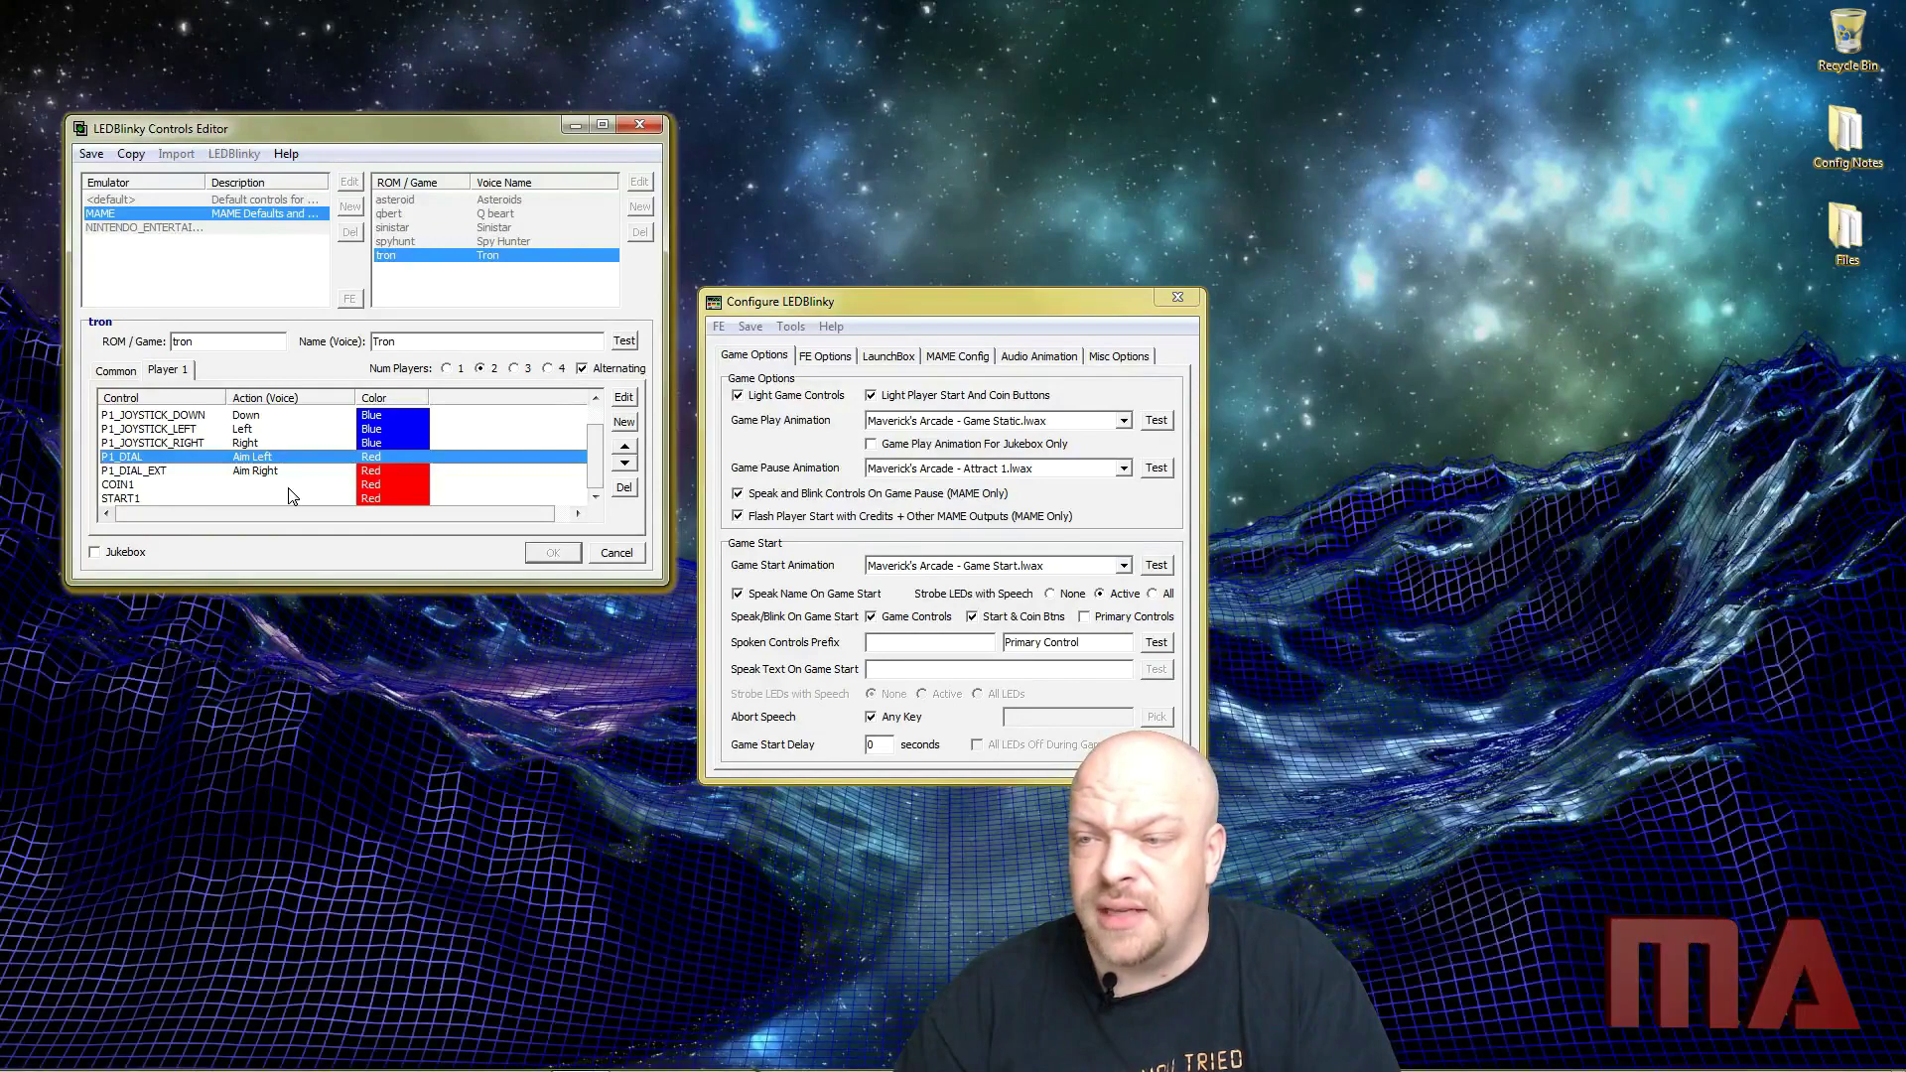
pyautogui.scroll(1, 293, 496)
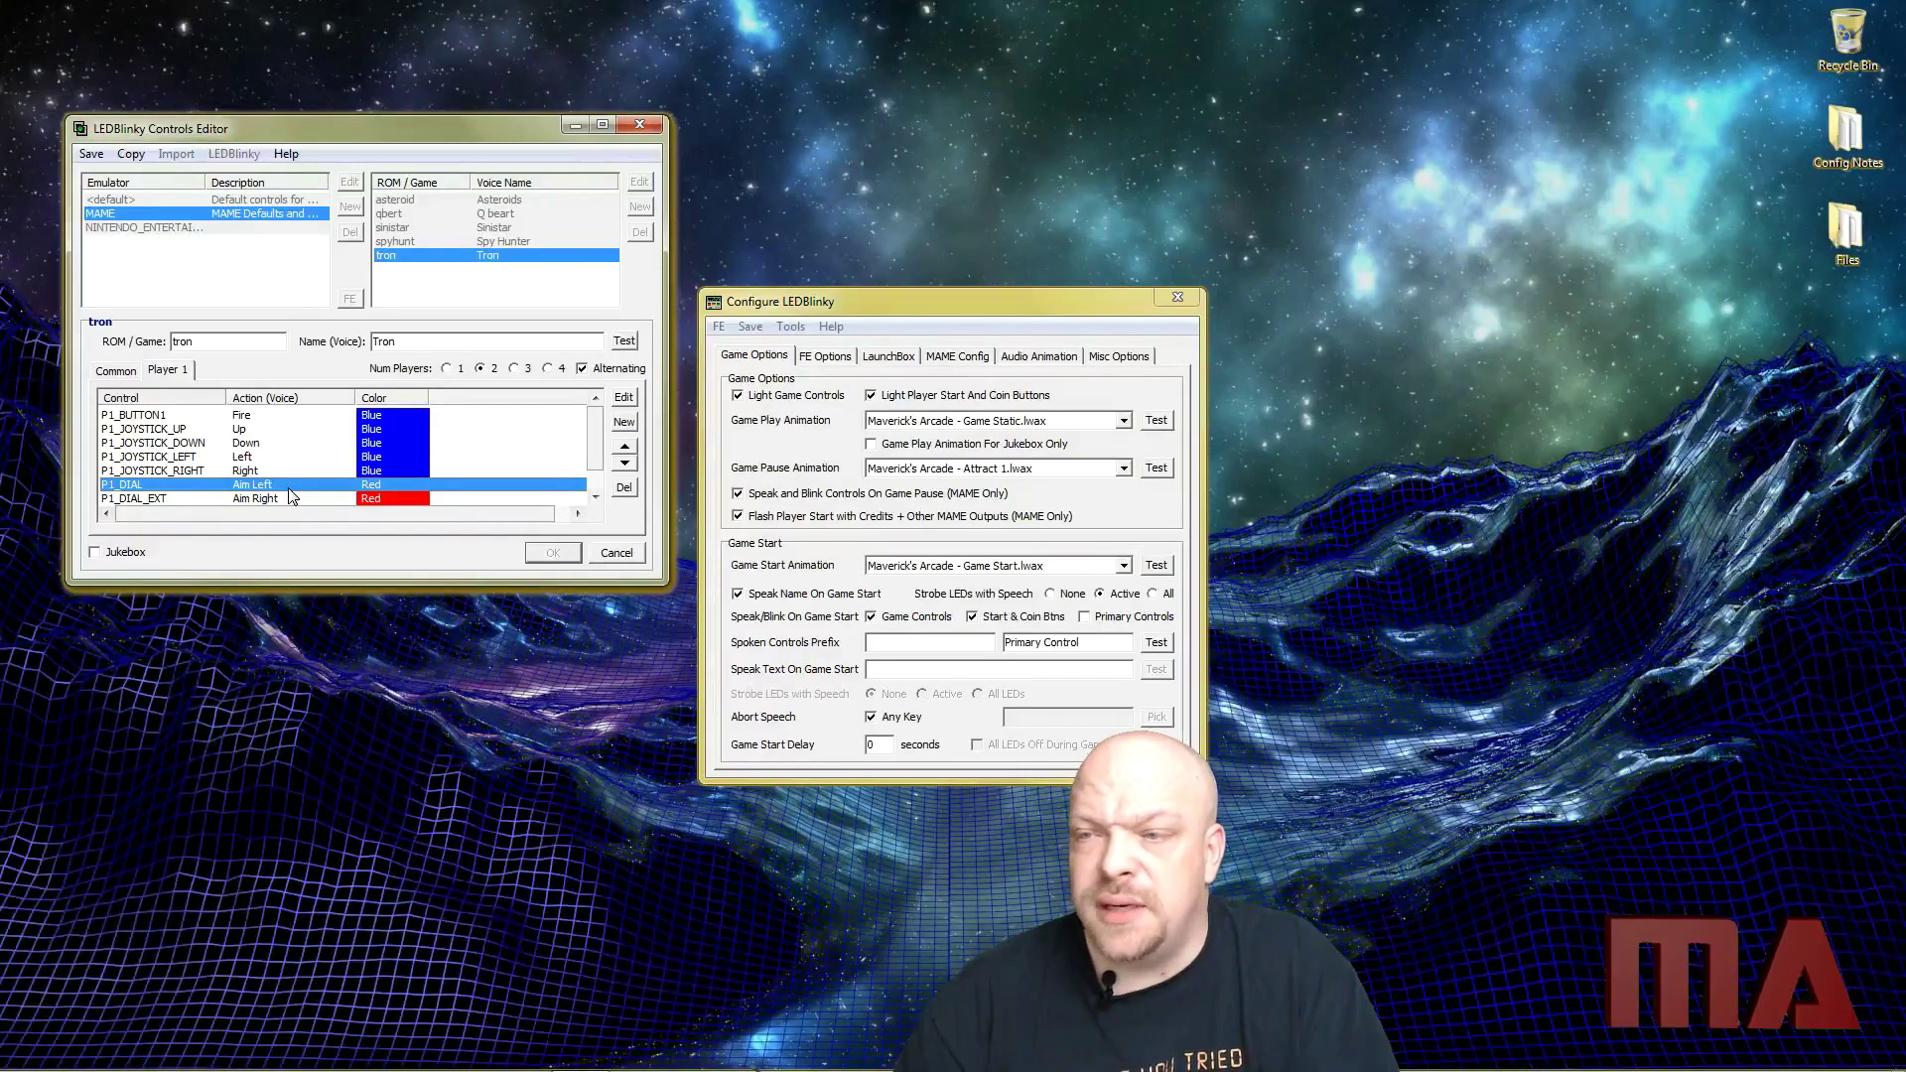
# Inspect the LED color and input code settings of tron's P1_DIAL control, and cancel out of the control and game entry
pyautogui.doubleClick(228, 487)
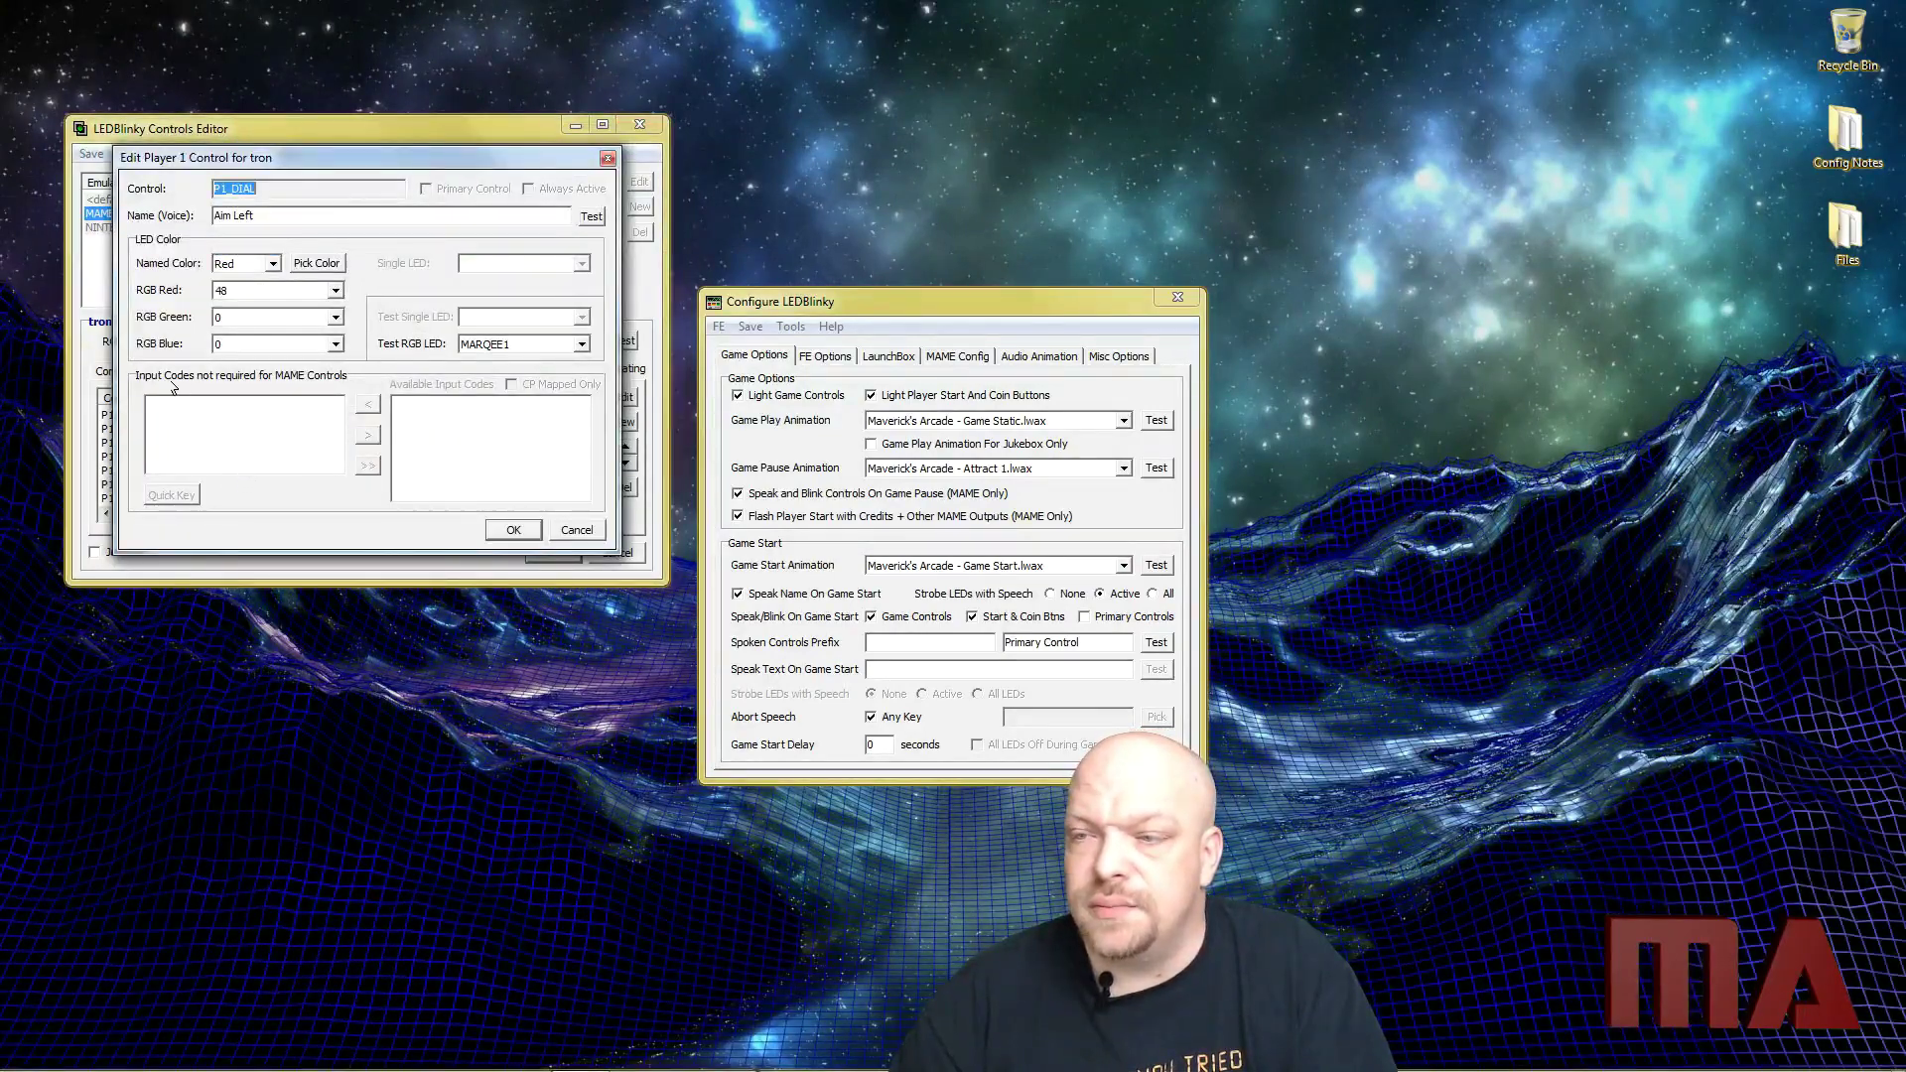
pyautogui.click(562, 527)
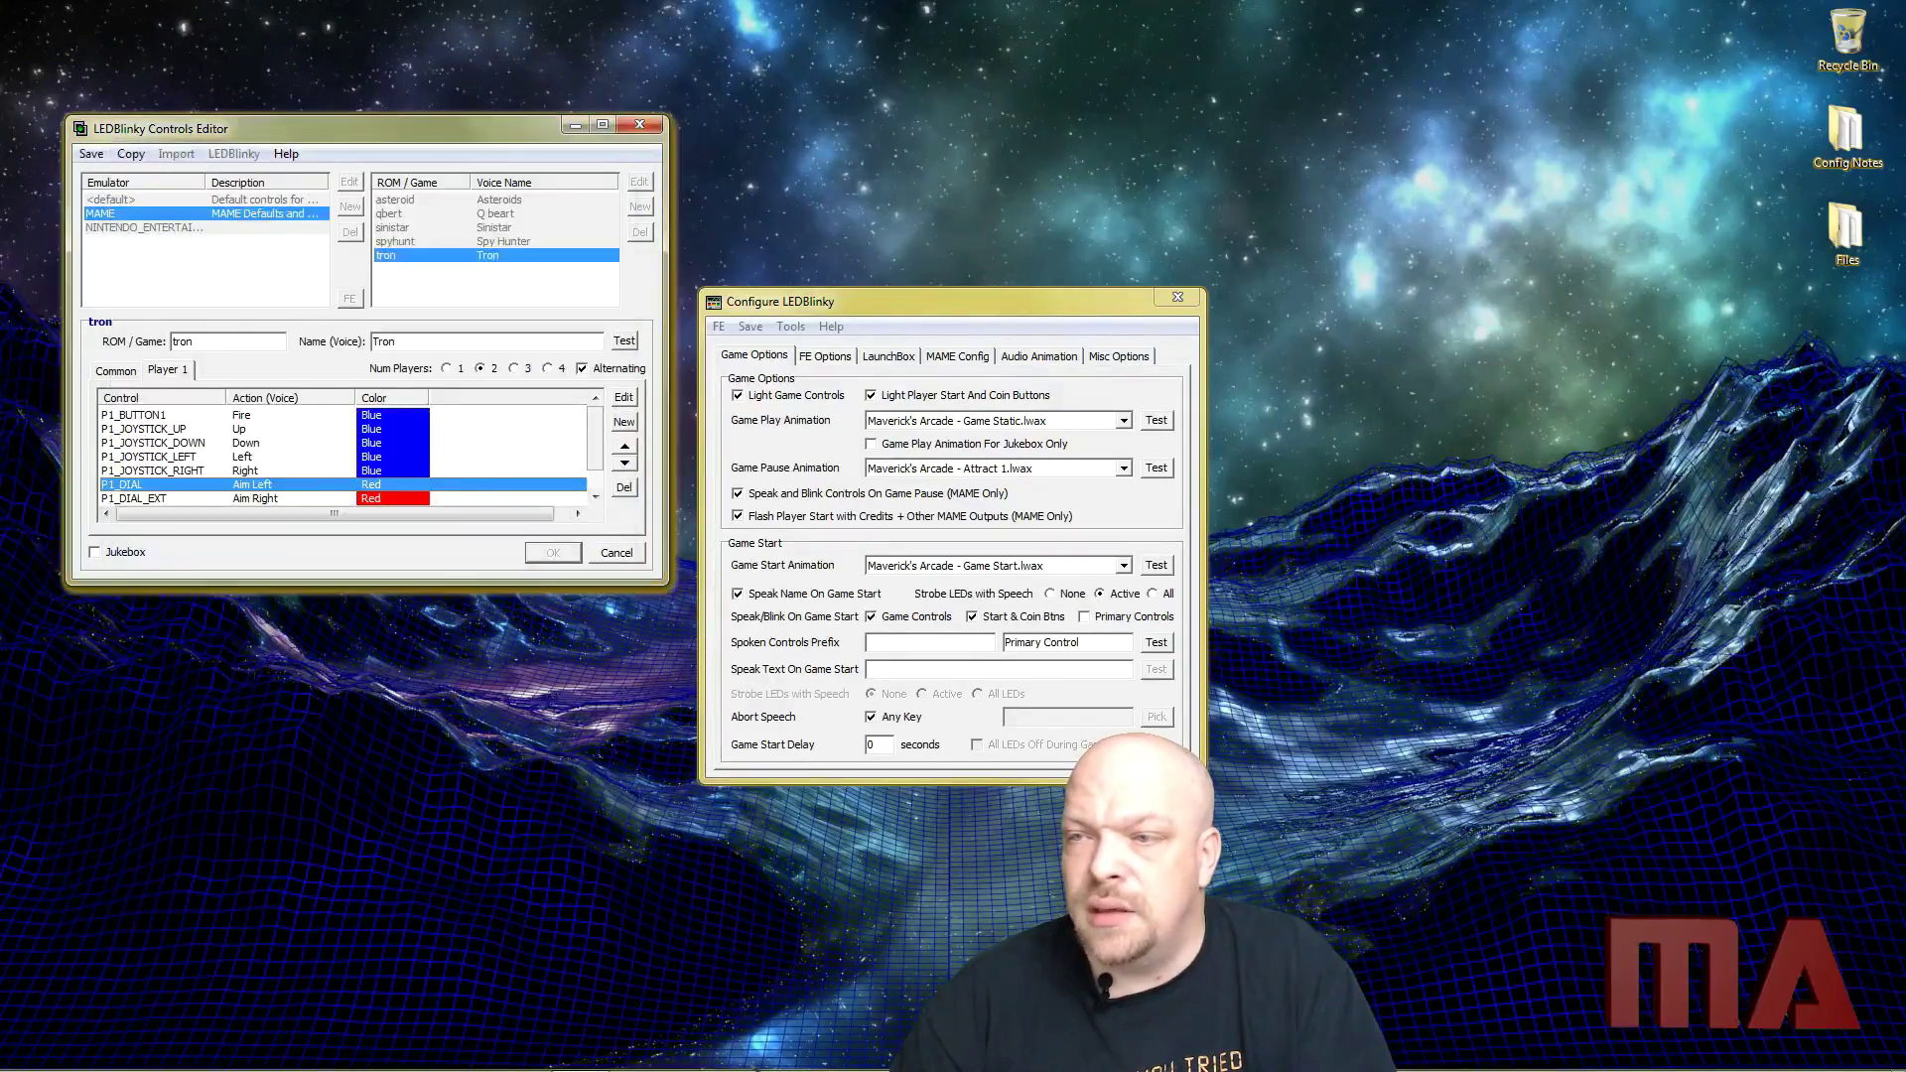
pyautogui.click(626, 558)
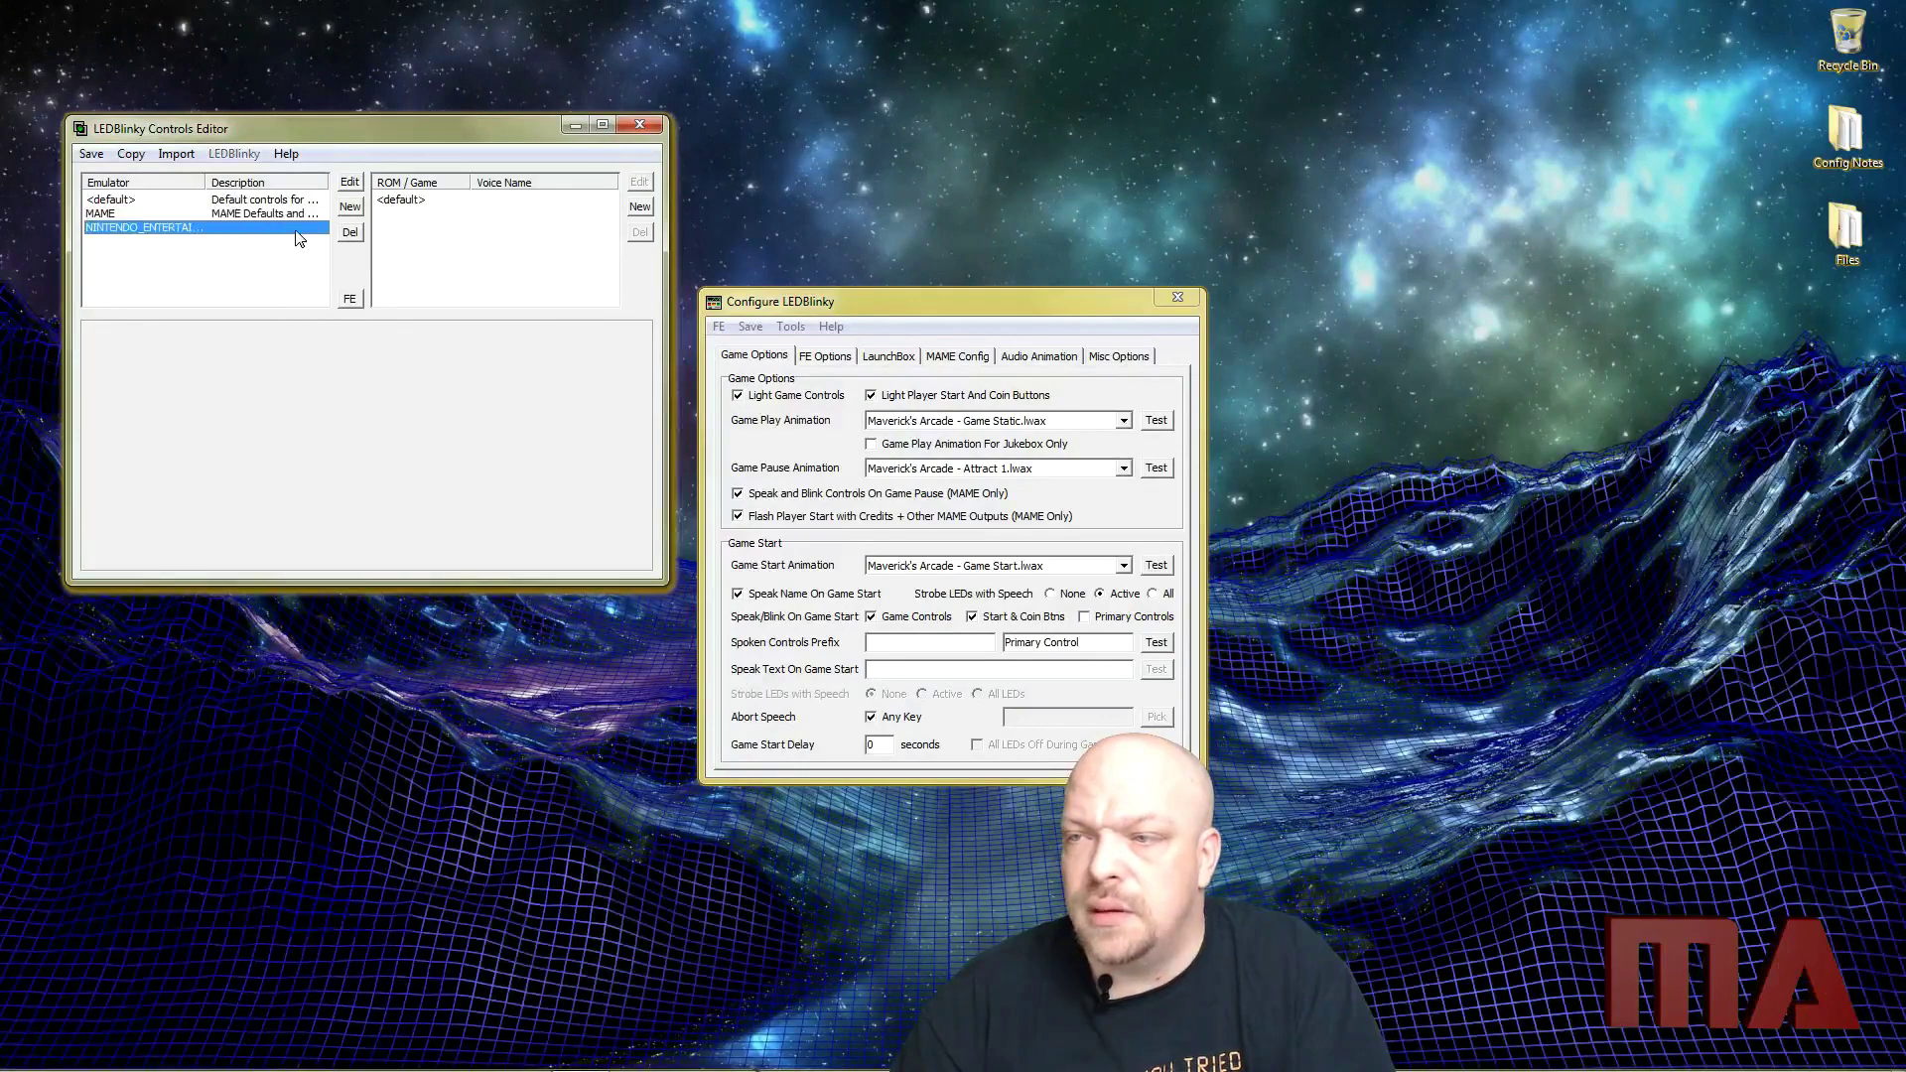
# Open the Nintendo Entertainment System default controls, inspect the Player 1 B Button's settings, and cancel the control edit
pyautogui.doubleClick(400, 200)
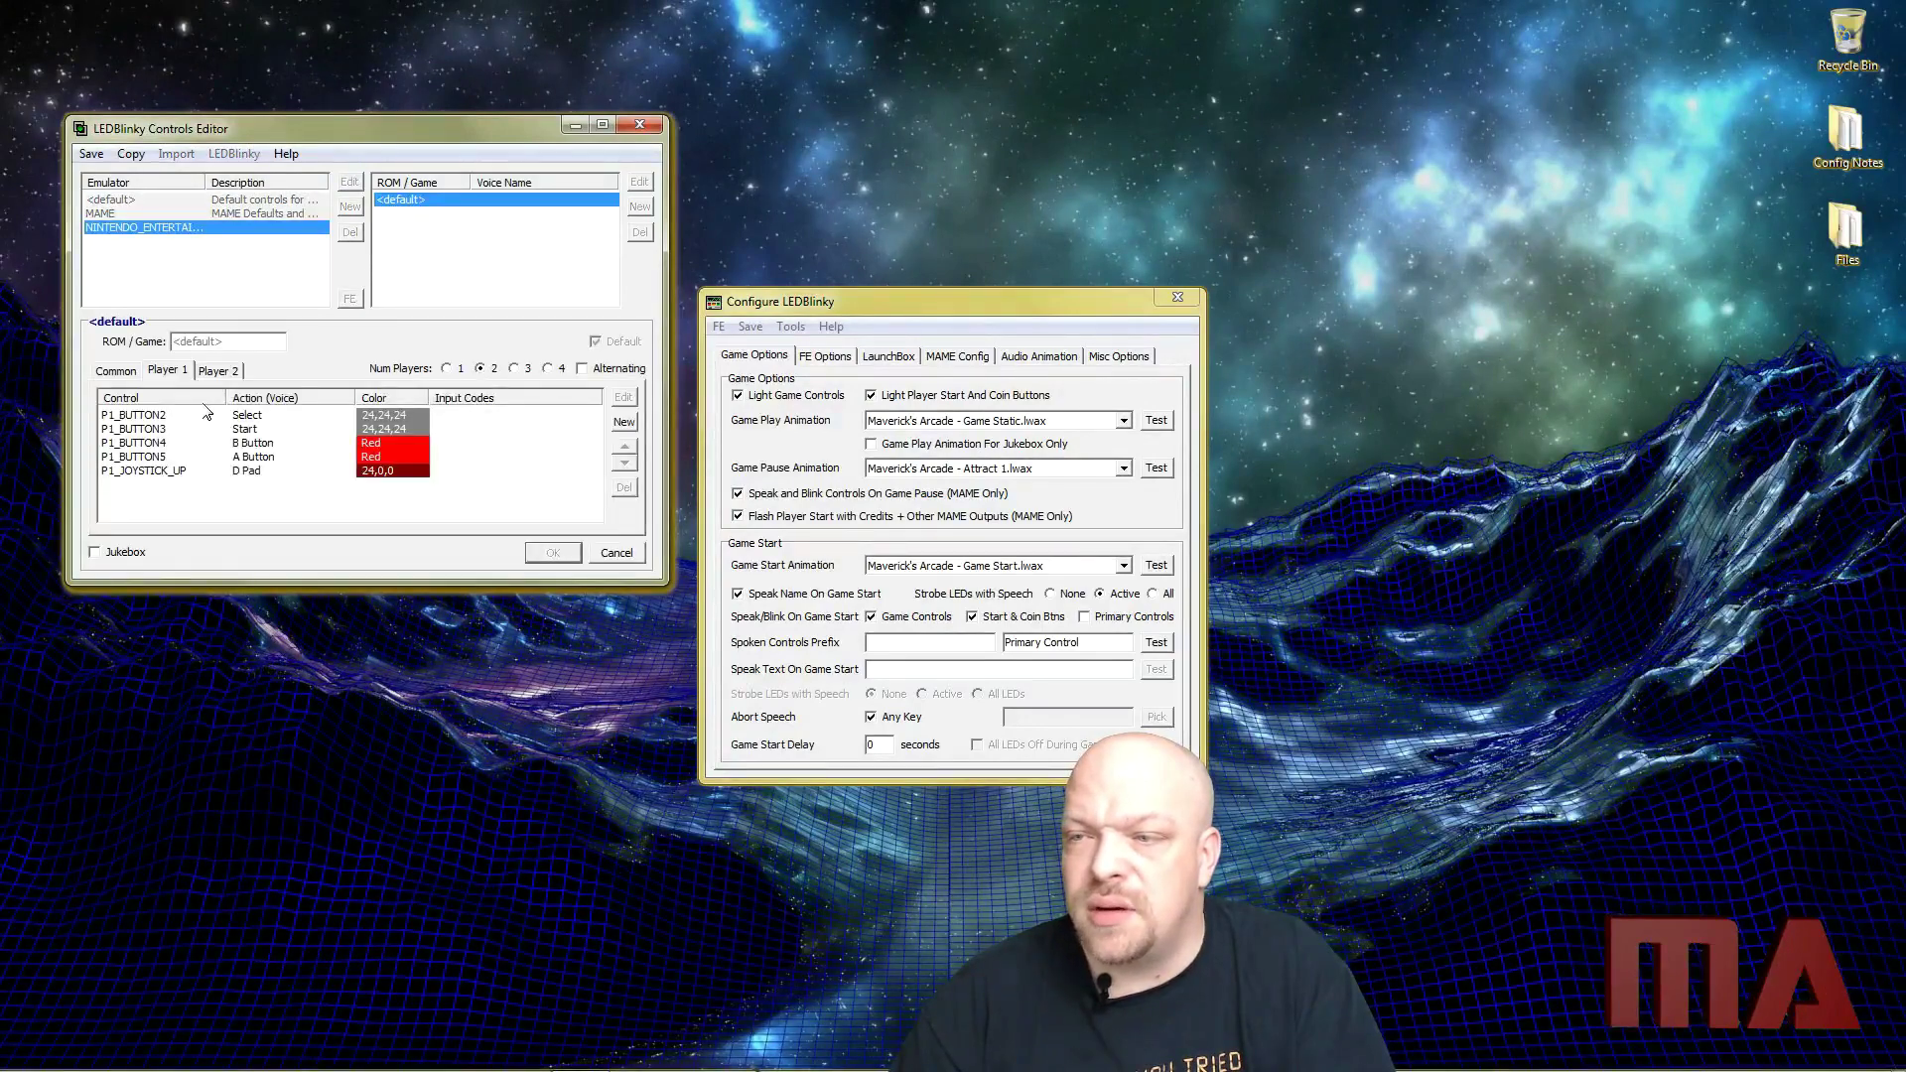
pyautogui.doubleClick(248, 443)
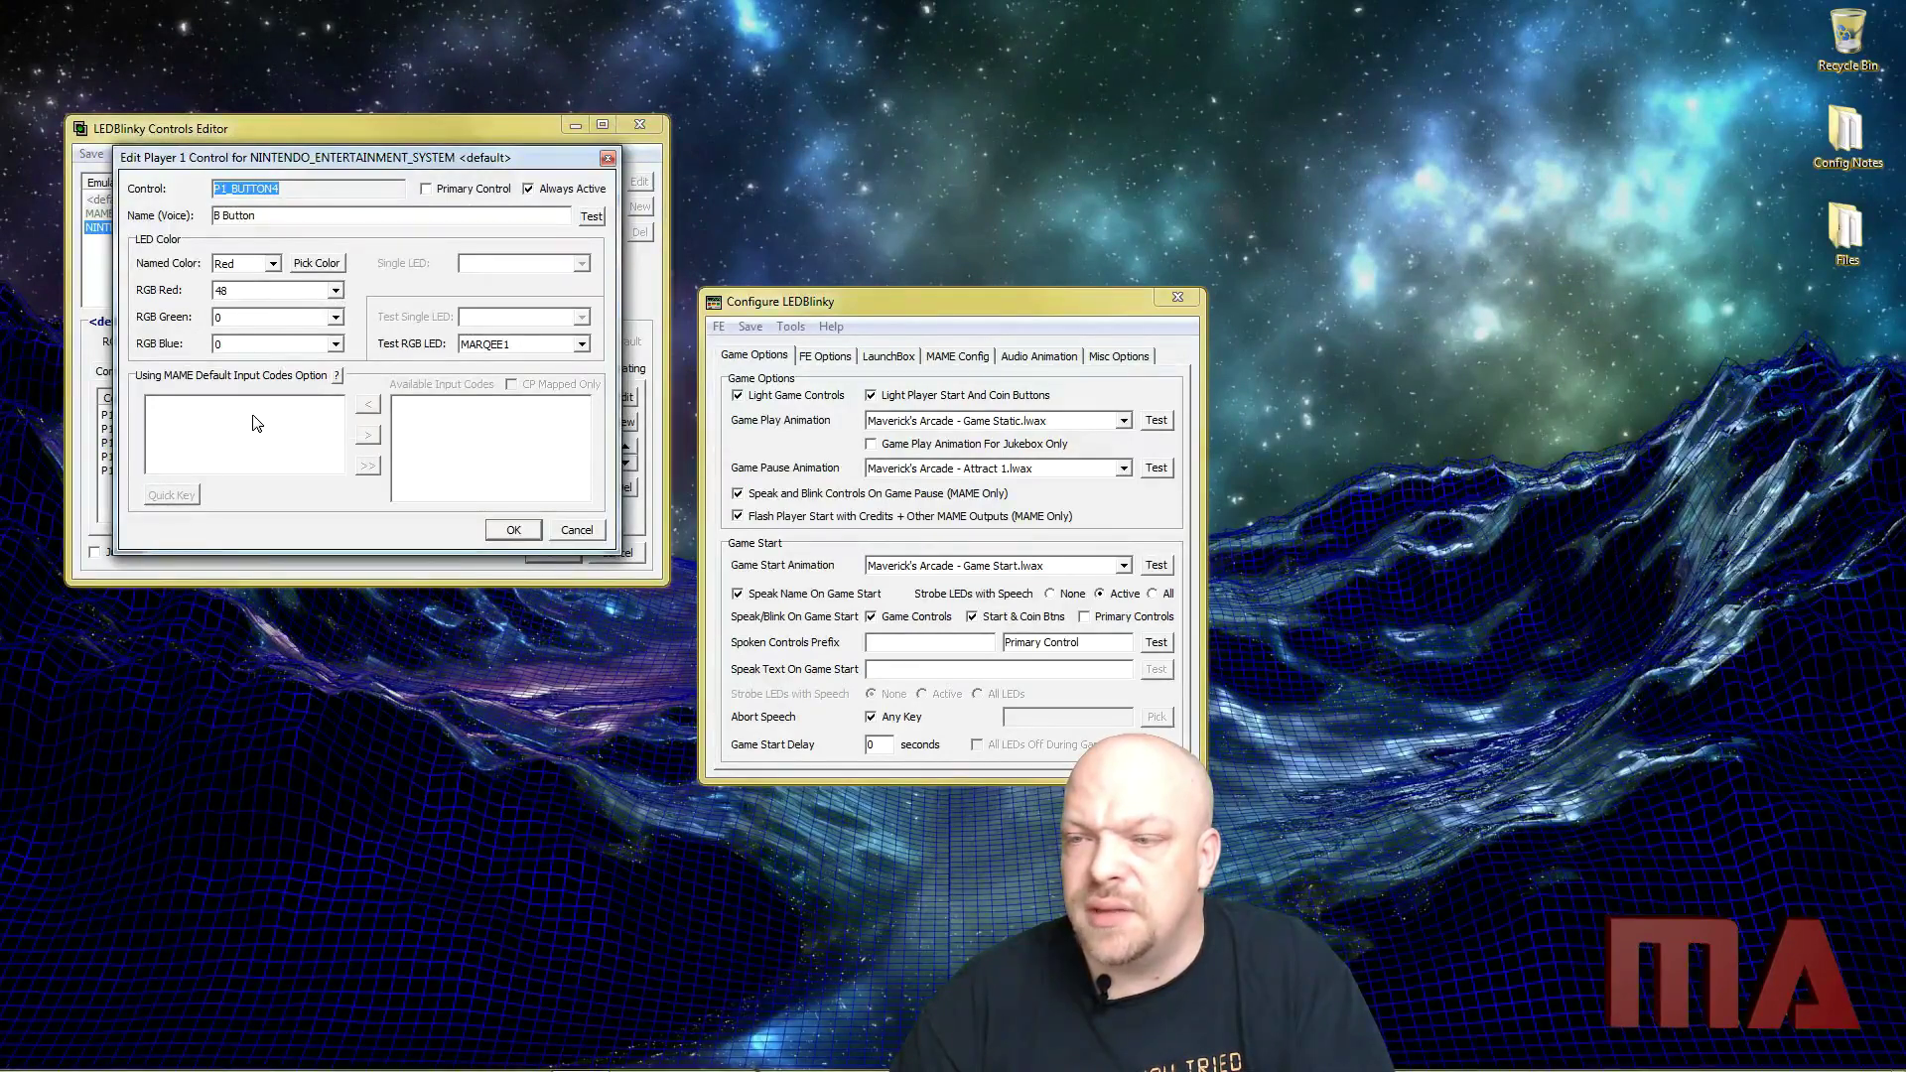
pyautogui.click(583, 530)
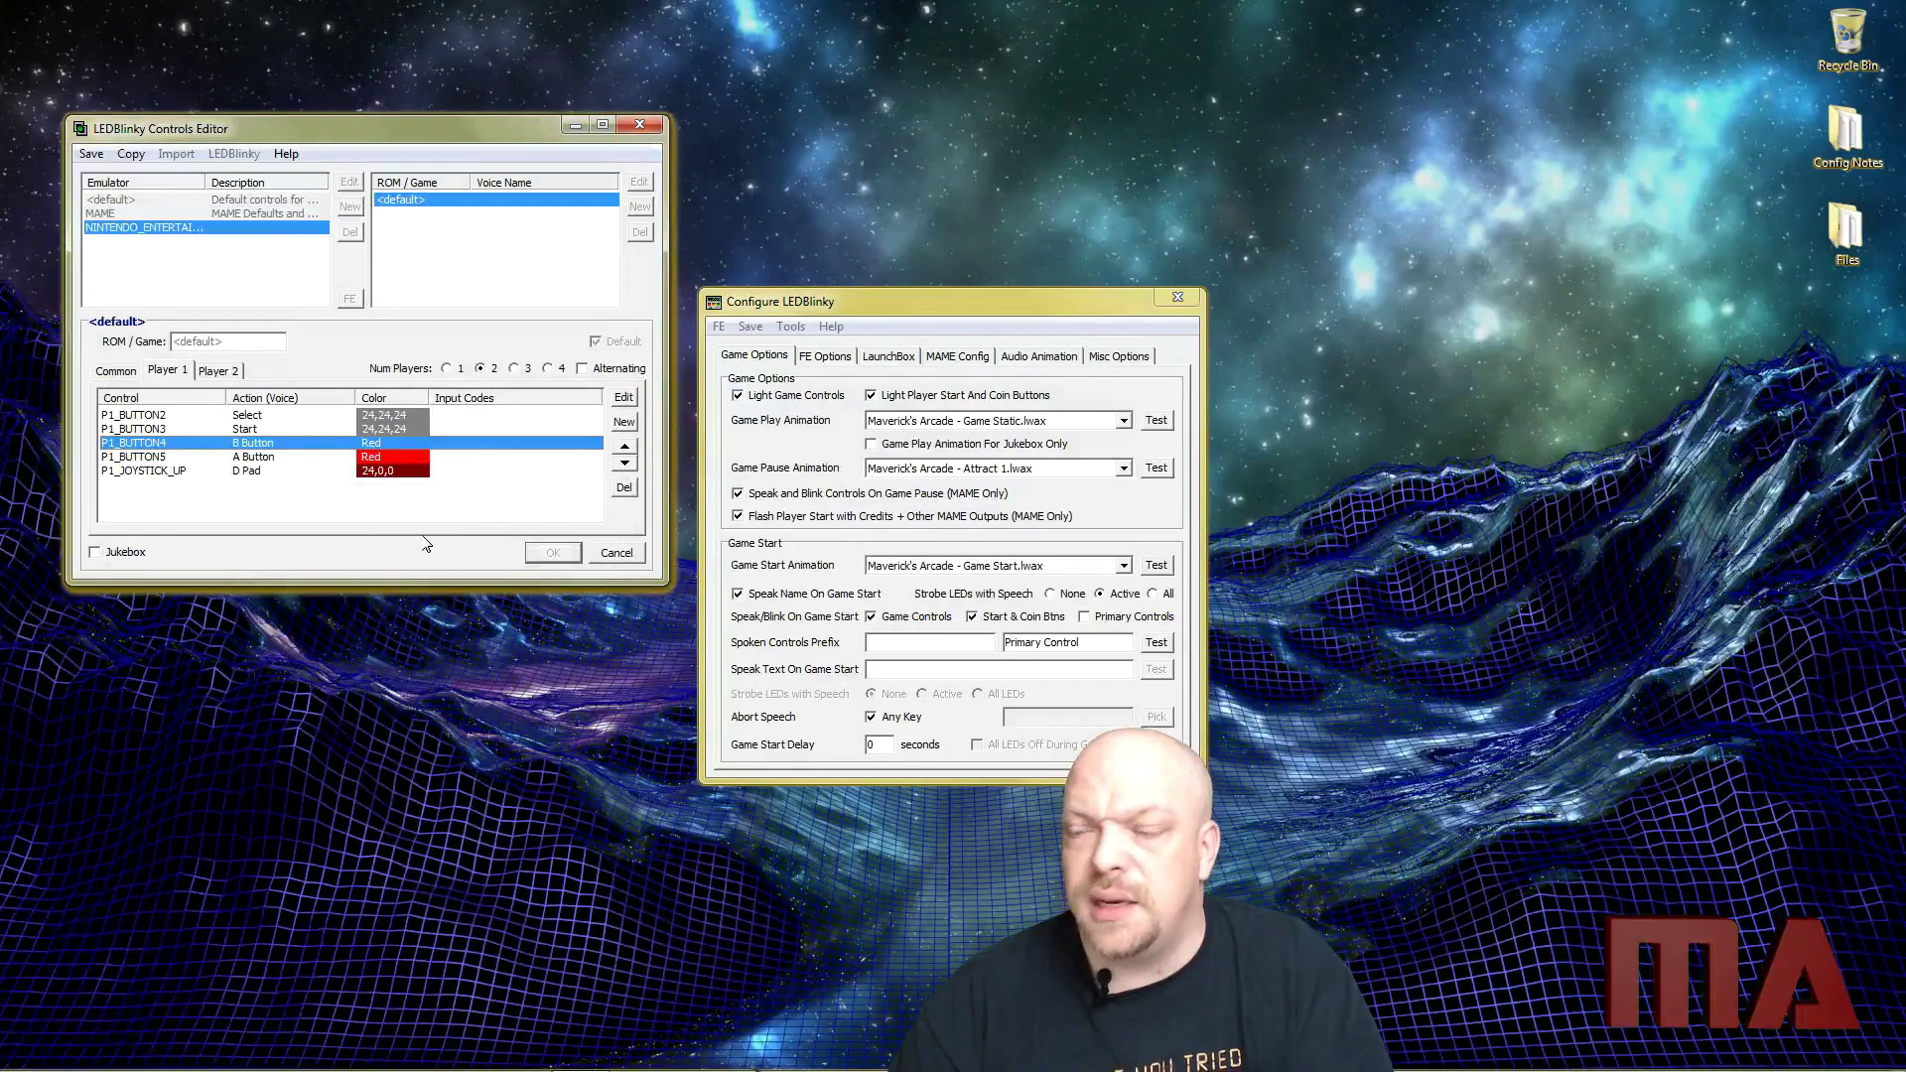